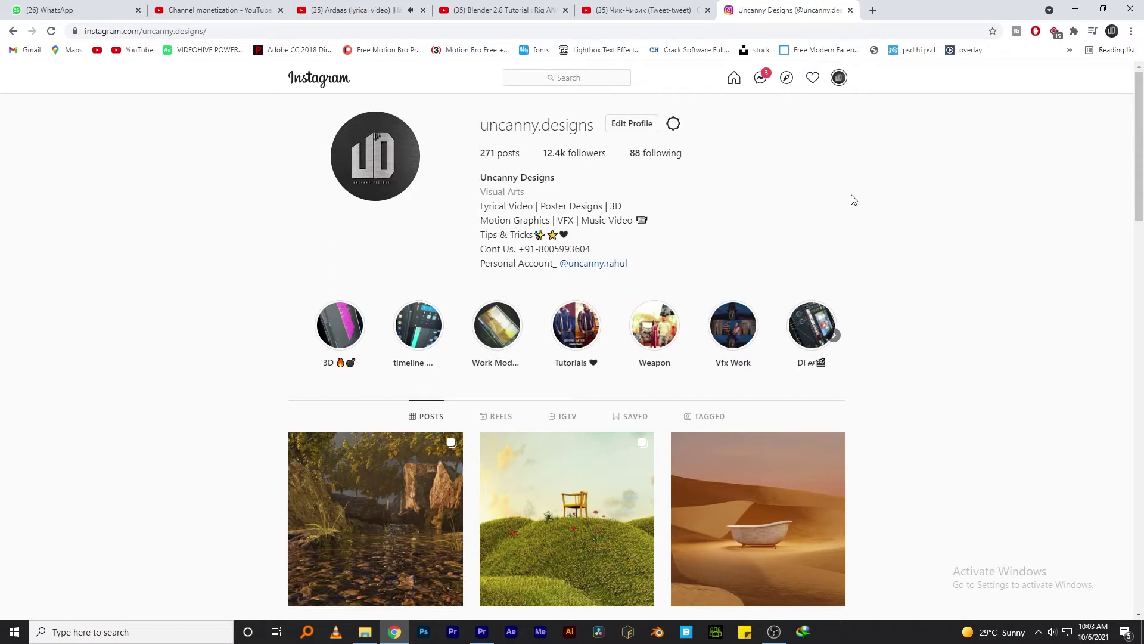
Scroll down the designer's Instagram grid of past poster and music-video designs.
scroll(856, 205, down, 5)
scroll(856, 205, down, 3)
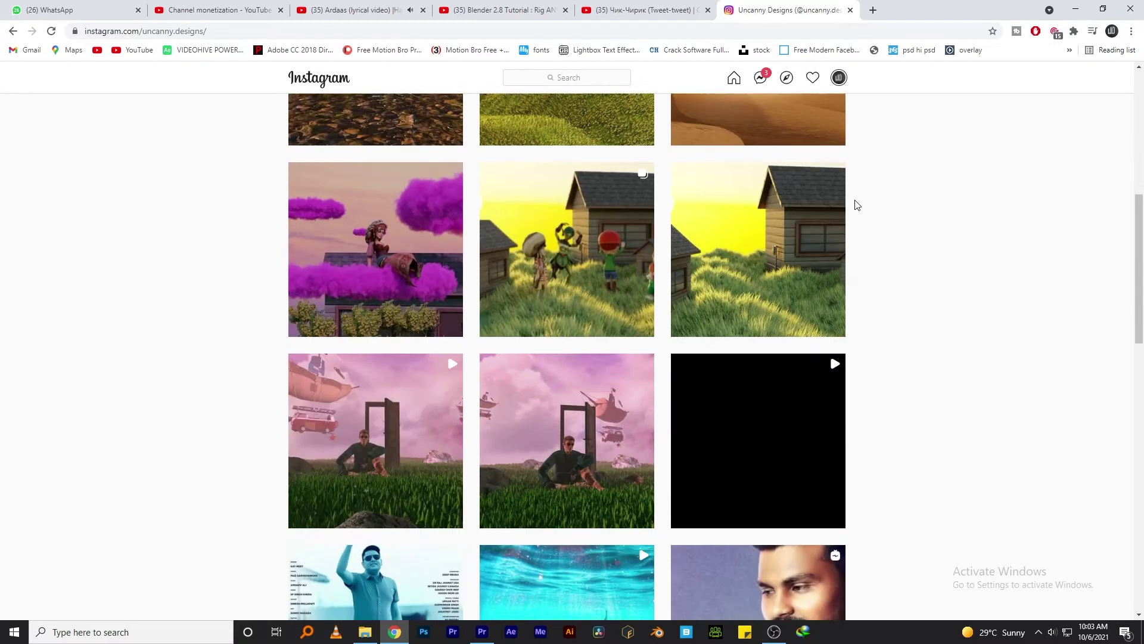
scroll(857, 205, down, 2)
scroll(856, 209, down, 4)
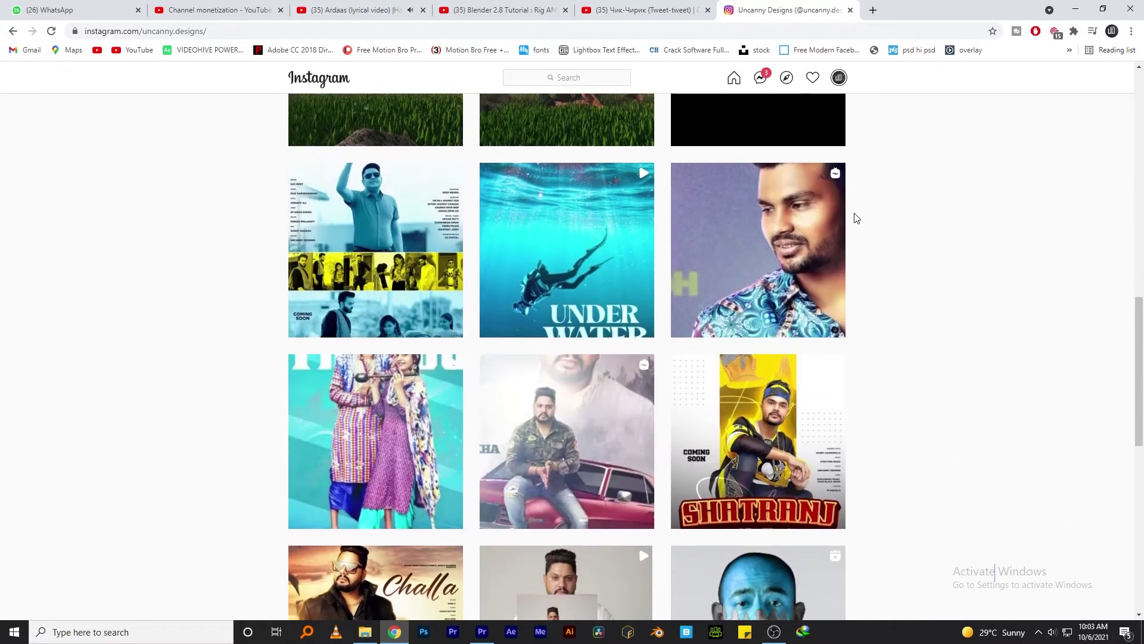
scroll(857, 219, down, 5)
scroll(936, 313, down, 5)
scroll(935, 312, down, 5)
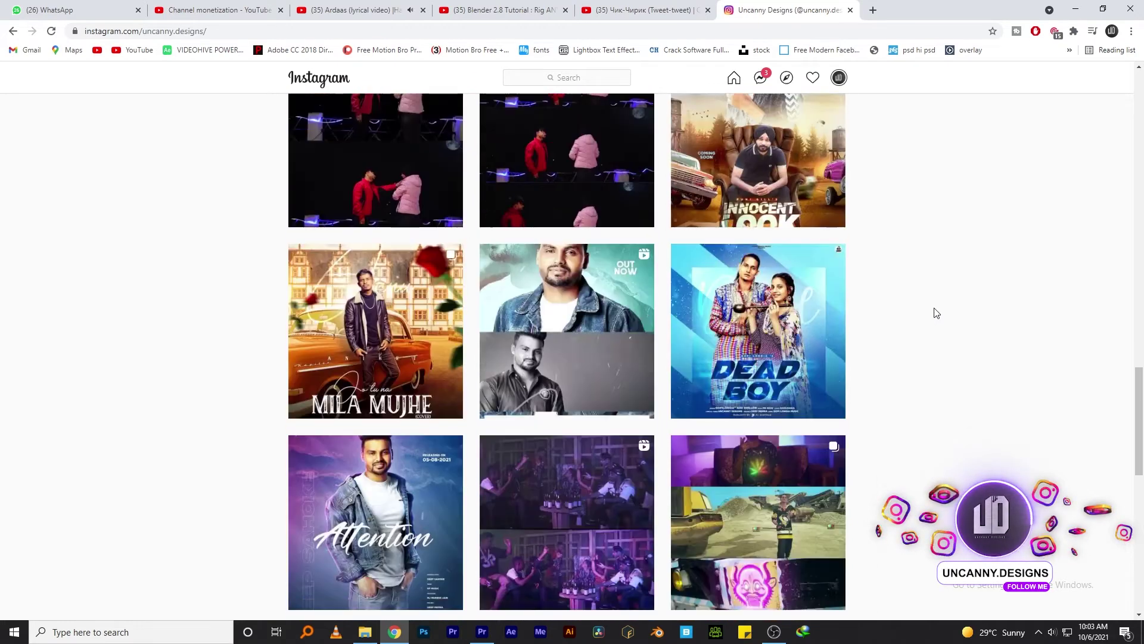
scroll(936, 313, down, 5)
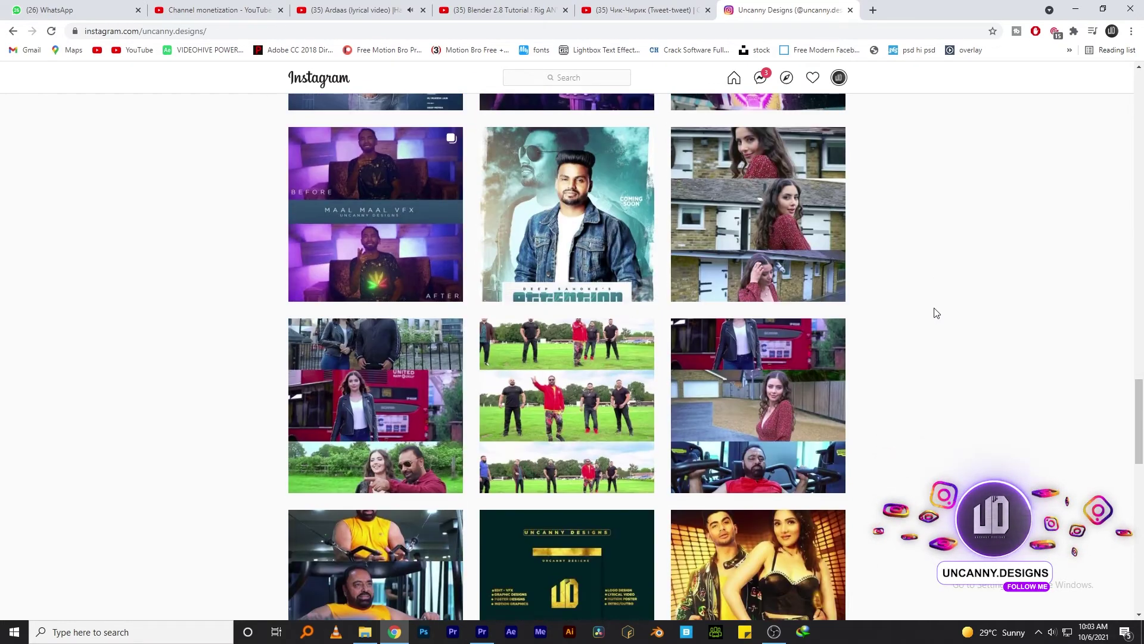
scroll(935, 312, down, 5)
scroll(936, 313, down, 4)
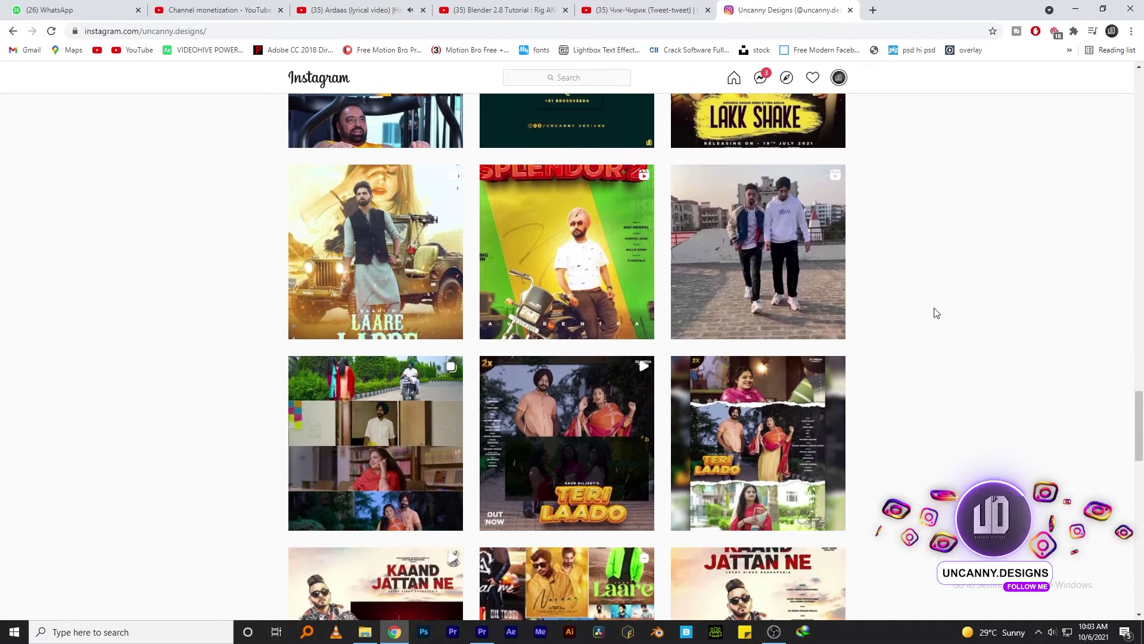
scroll(936, 313, down, 4)
scroll(935, 312, down, 4)
scroll(936, 312, down, 2)
scroll(936, 313, down, 3)
scroll(936, 312, down, 1)
scroll(936, 313, down, 3)
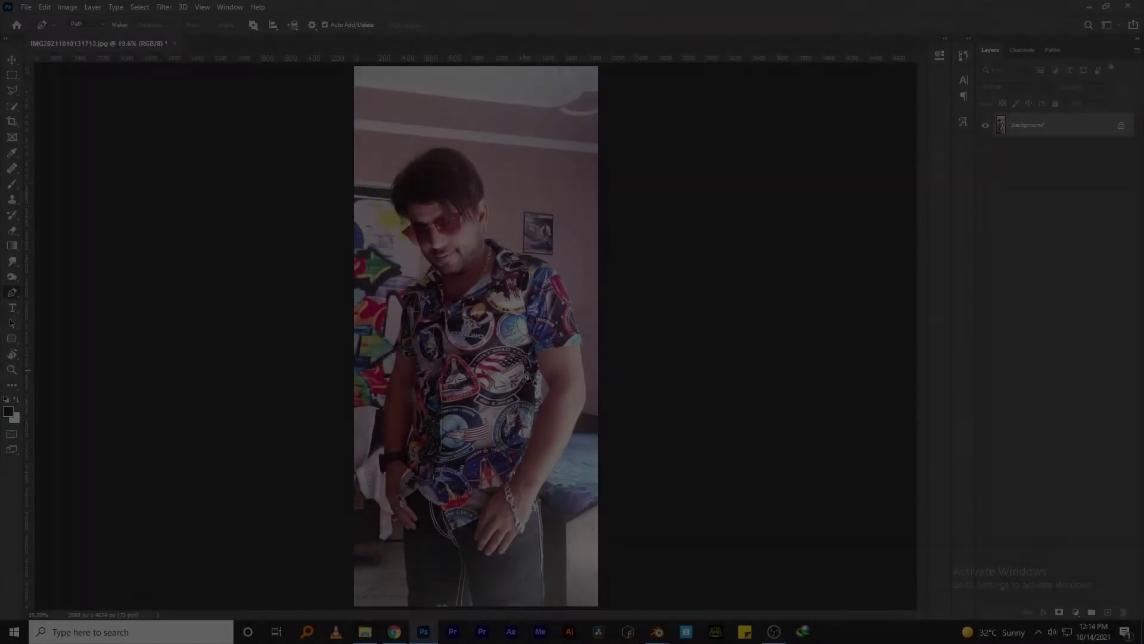
With Object Selection active, duplicate the photo to Layer 1 and run Select Subject on the man.
click(13, 61)
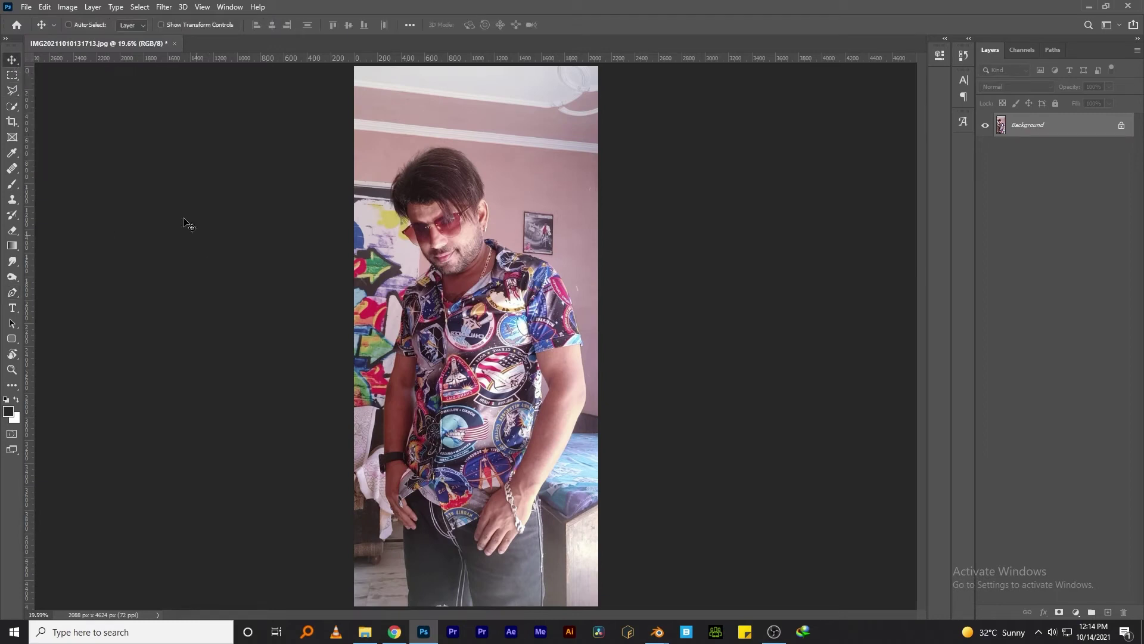
click(13, 106)
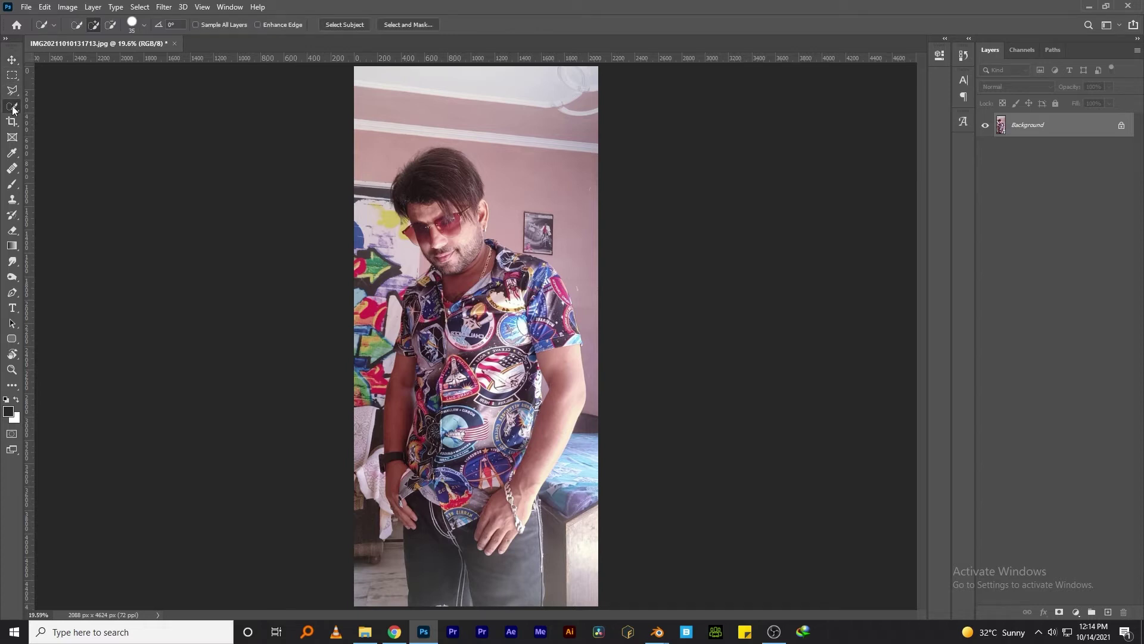
key(shift+w)
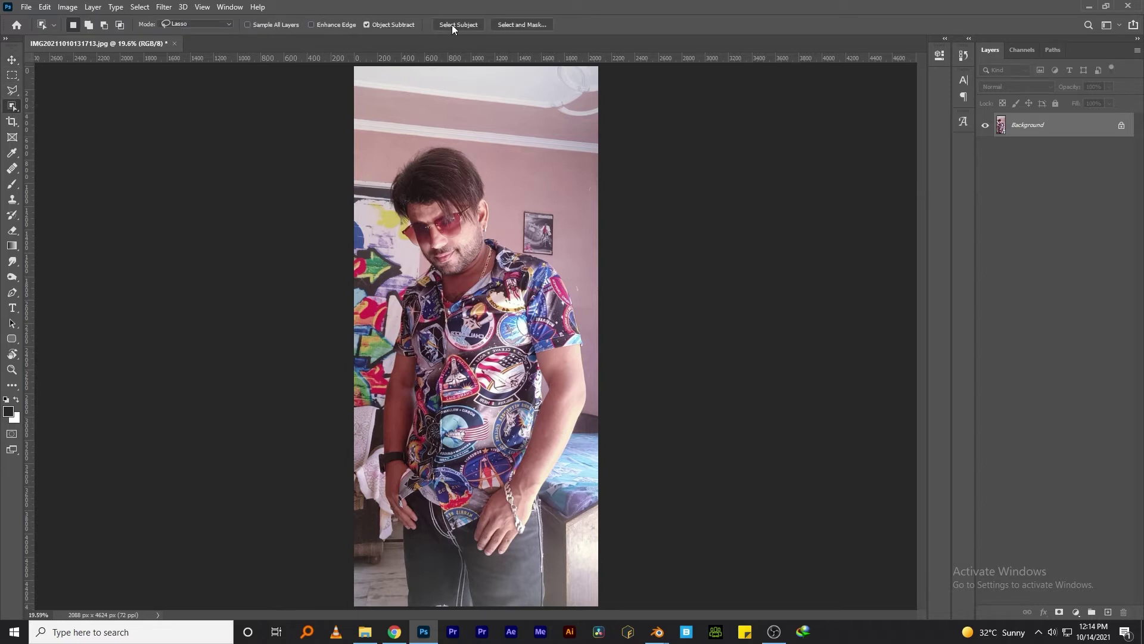
key(ctrl+j)
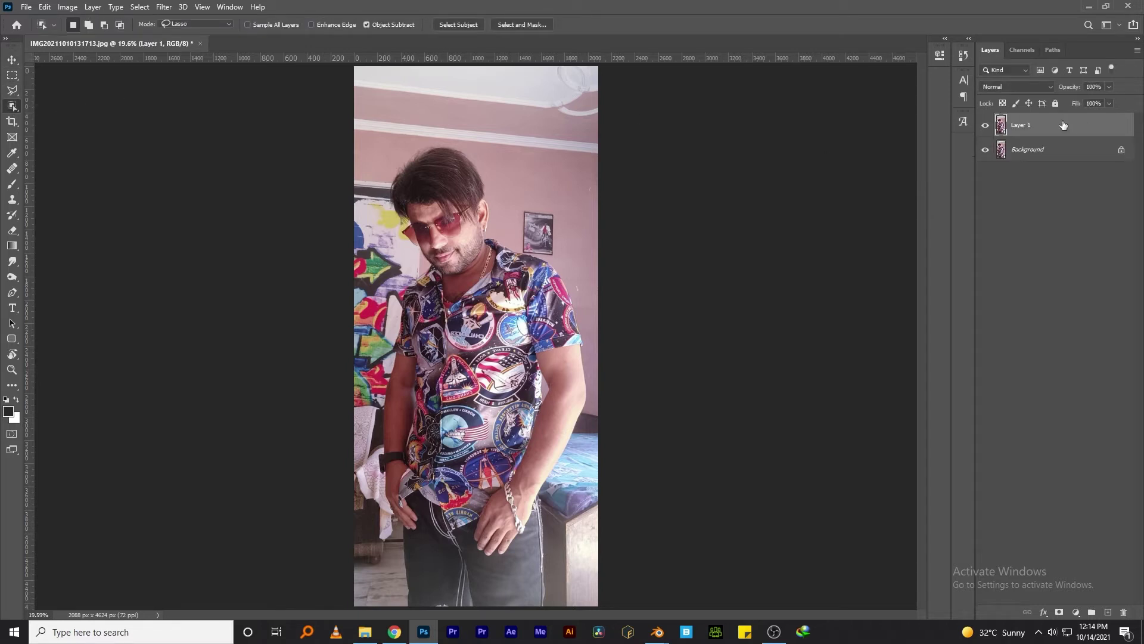
click(459, 25)
Zoom to the collar and use Quick Selection to add collar gaps and subtract white background.
scroll(517, 256, up, 5)
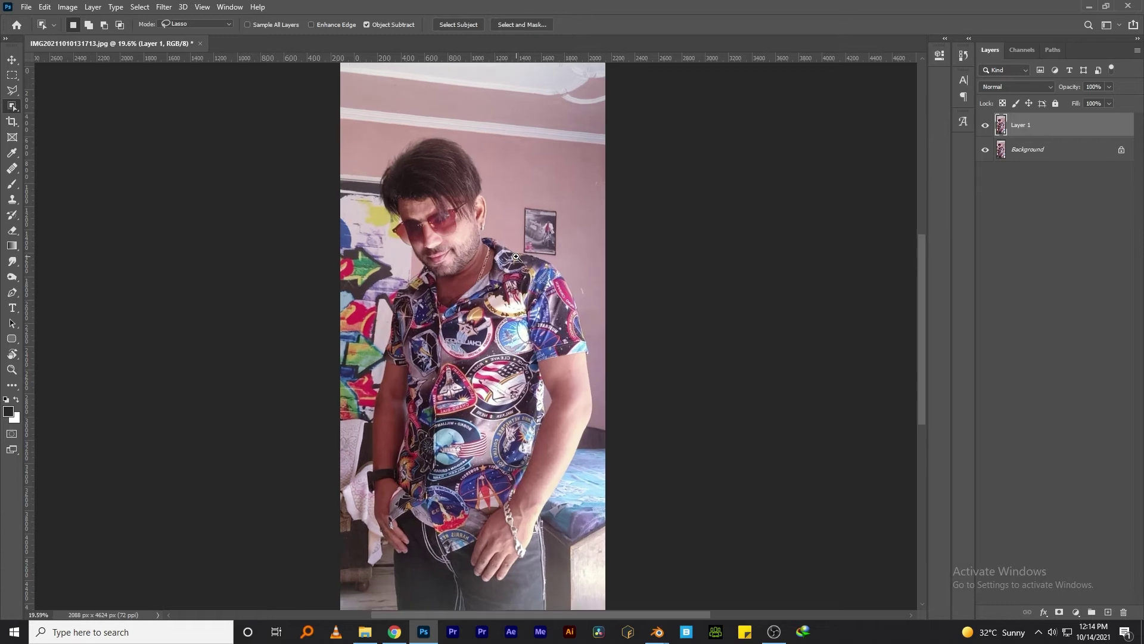
scroll(516, 257, up, 1)
scroll(516, 257, up, 1)
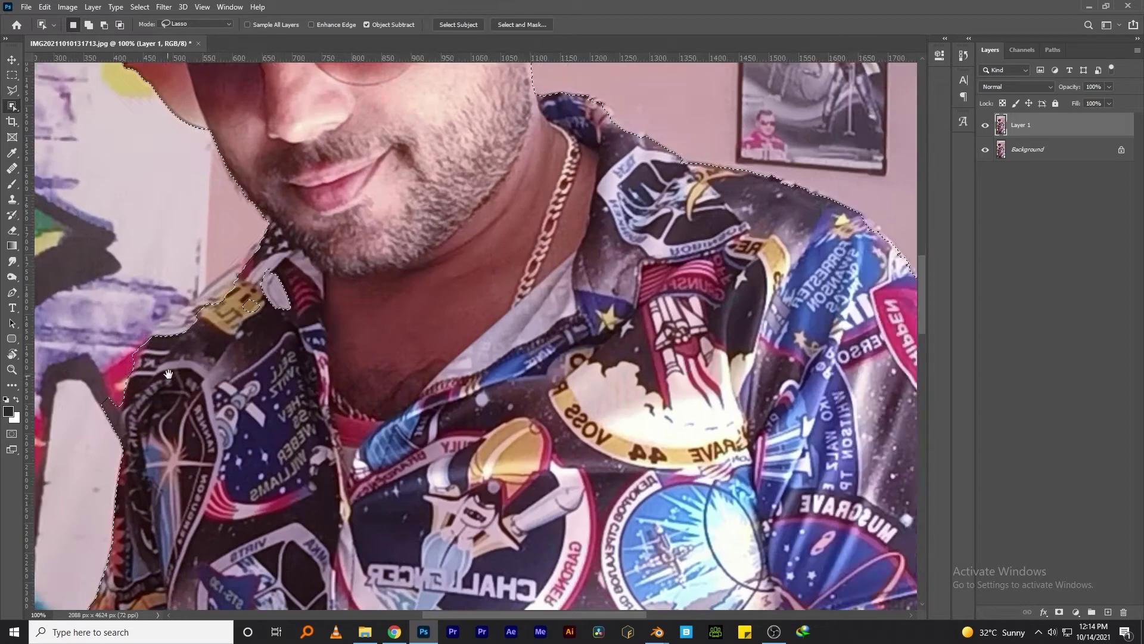
drag(214, 334, 541, 319)
right_click(12, 106)
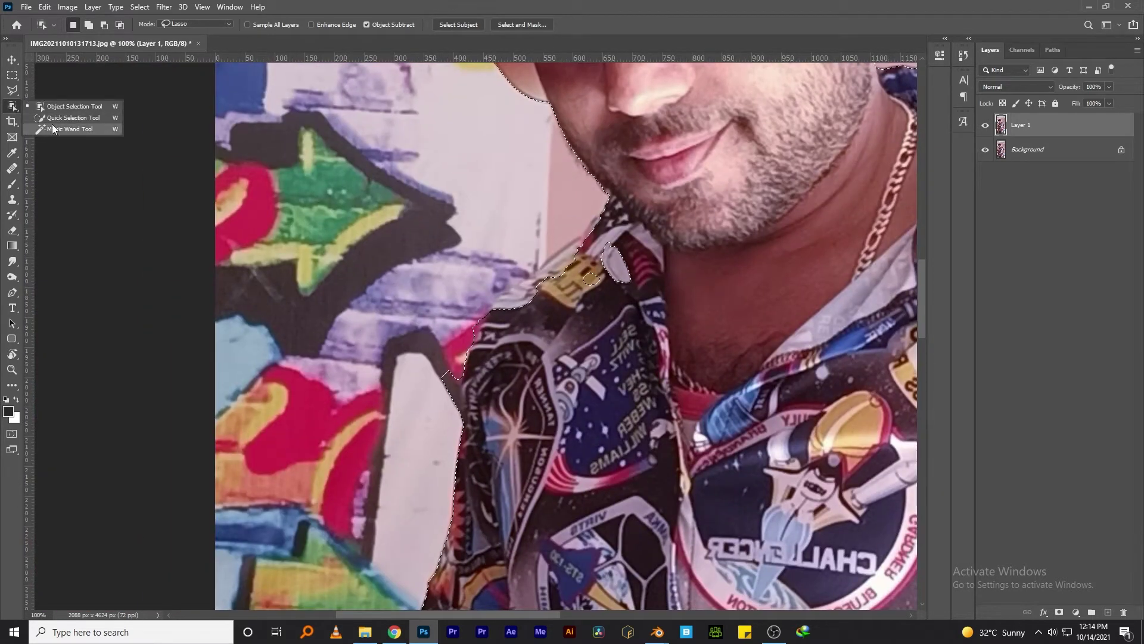
click(60, 117)
drag(611, 297, 593, 281)
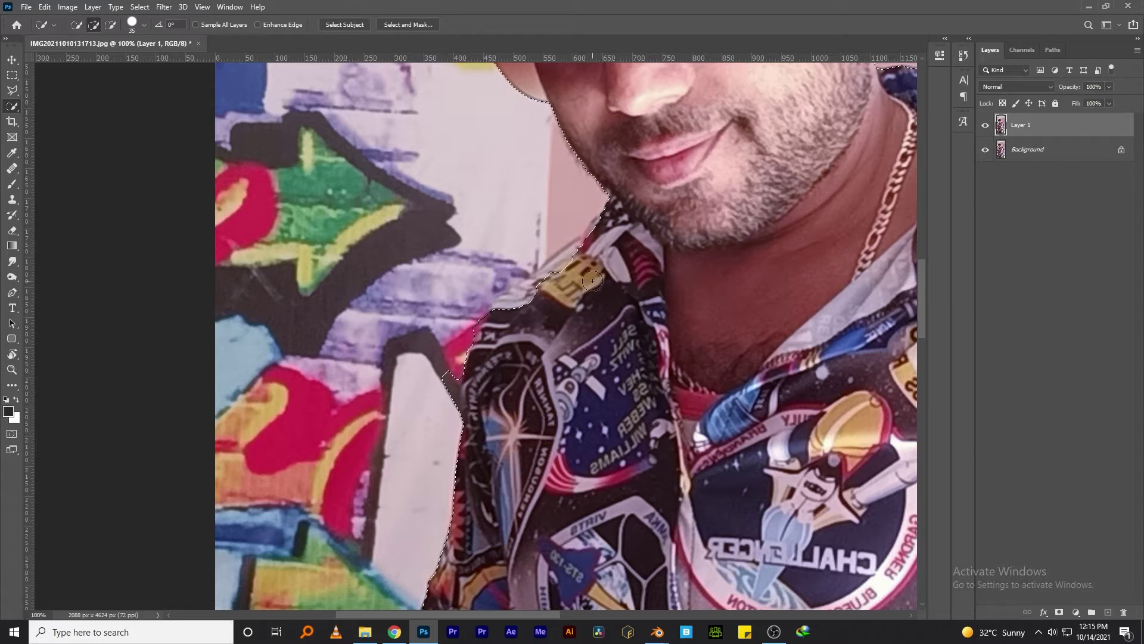
alt+drag(451, 398, 453, 383)
Begin a Pen path at the collar, discarding two false starts.
key(p)
click(602, 213)
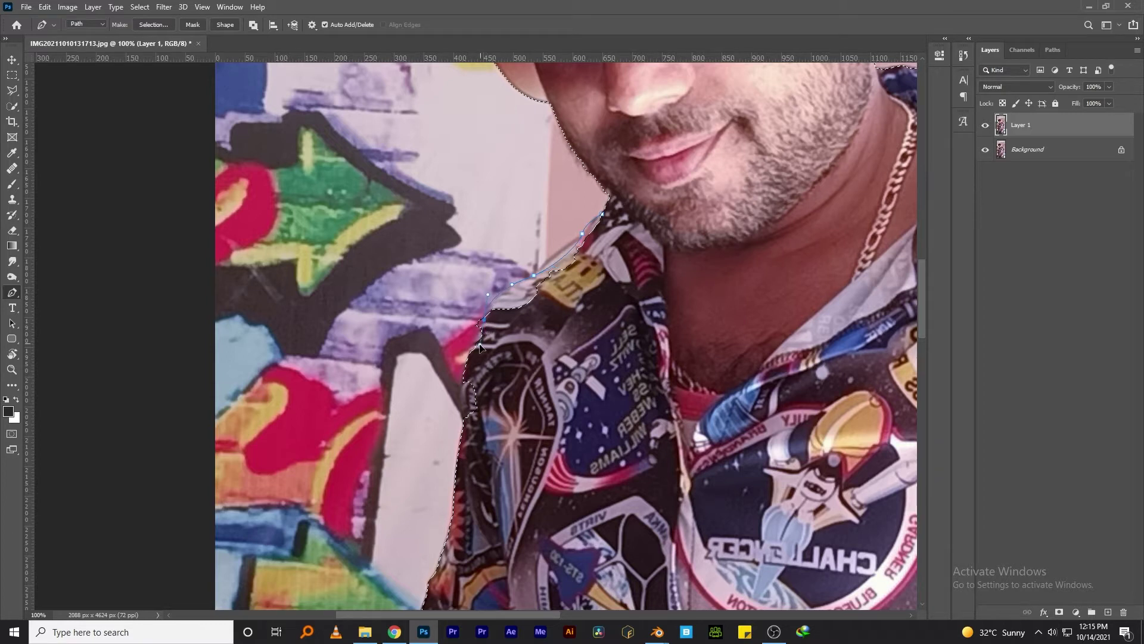
key(Escape)
click(593, 225)
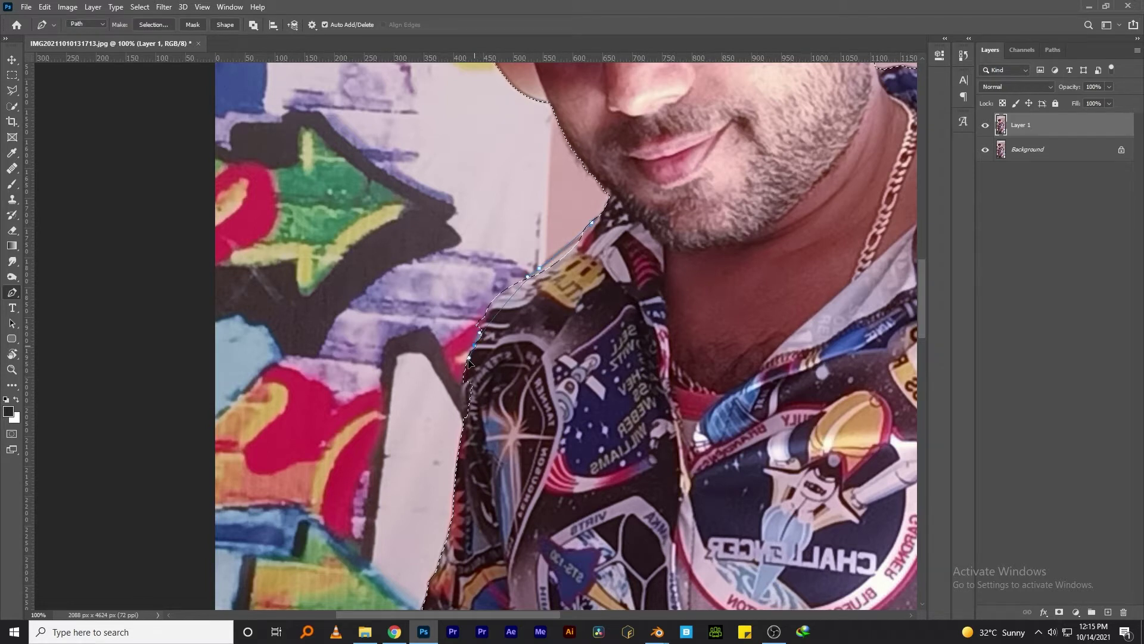
key(Escape)
alt+scroll(575, 342, down, 2)
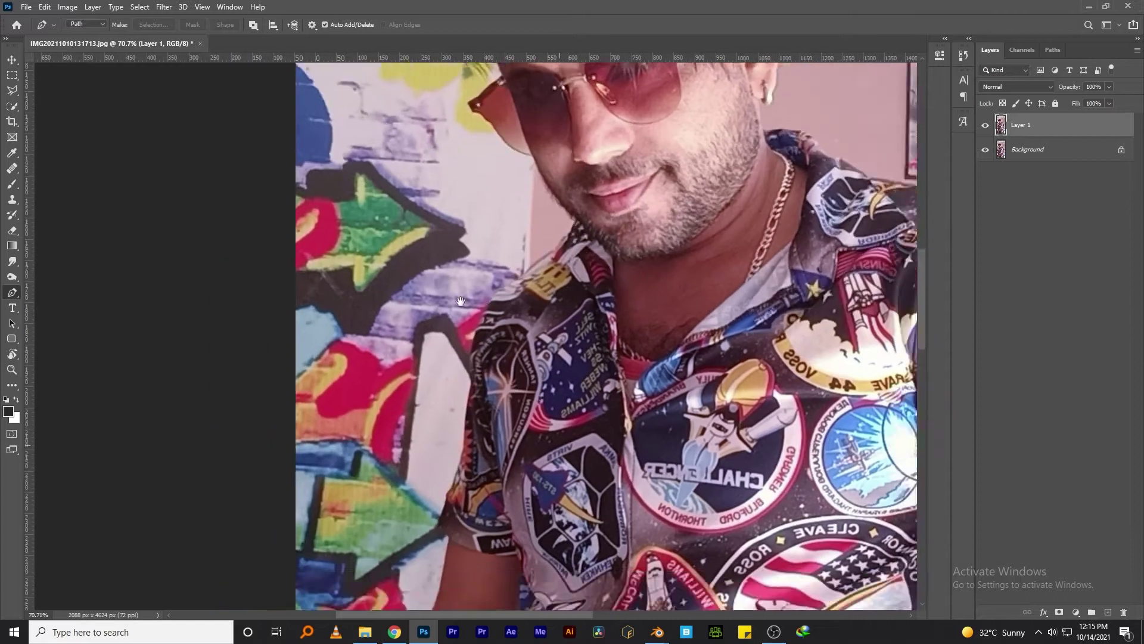
scroll(414, 418, down, 5)
scroll(414, 416, up, 5)
alt+scroll(464, 262, up, 1)
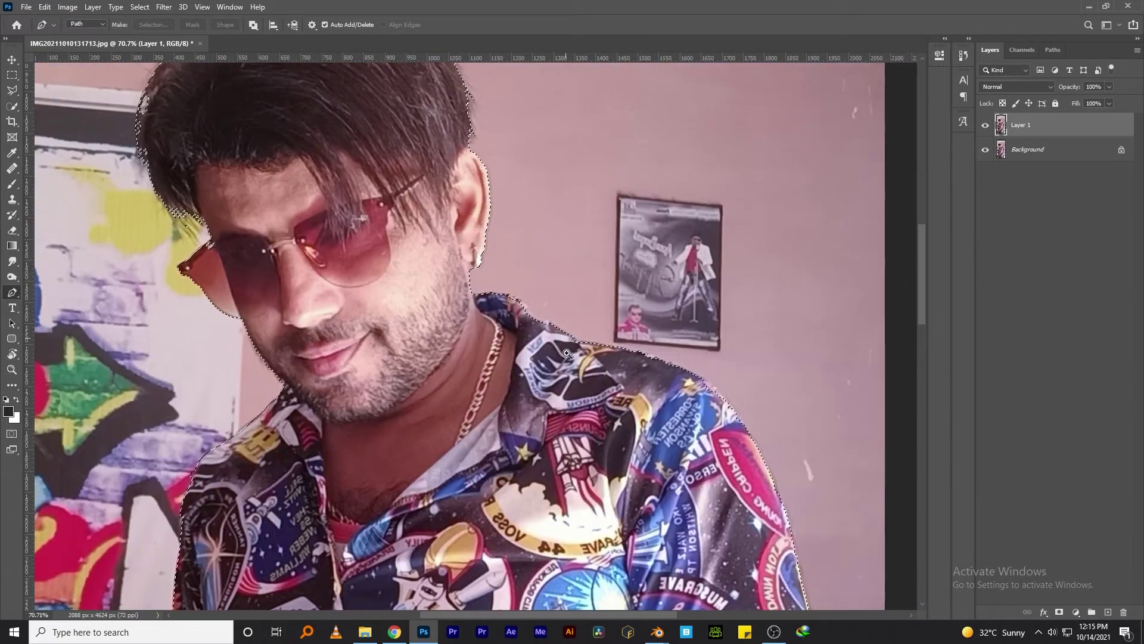
alt+scroll(464, 262, up, 2)
Trace a pen path along the man's neck, shoulder top and sleeve edge.
click(395, 253)
click(411, 252)
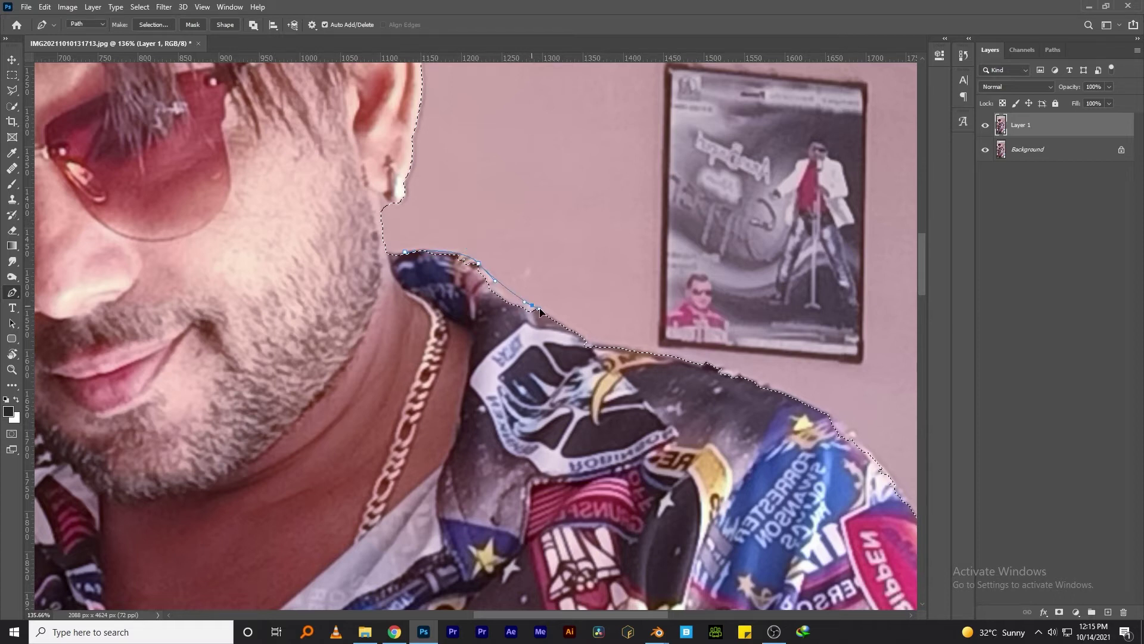
drag(532, 306, 549, 312)
click(594, 351)
drag(703, 369, 722, 368)
drag(785, 399, 374, 230)
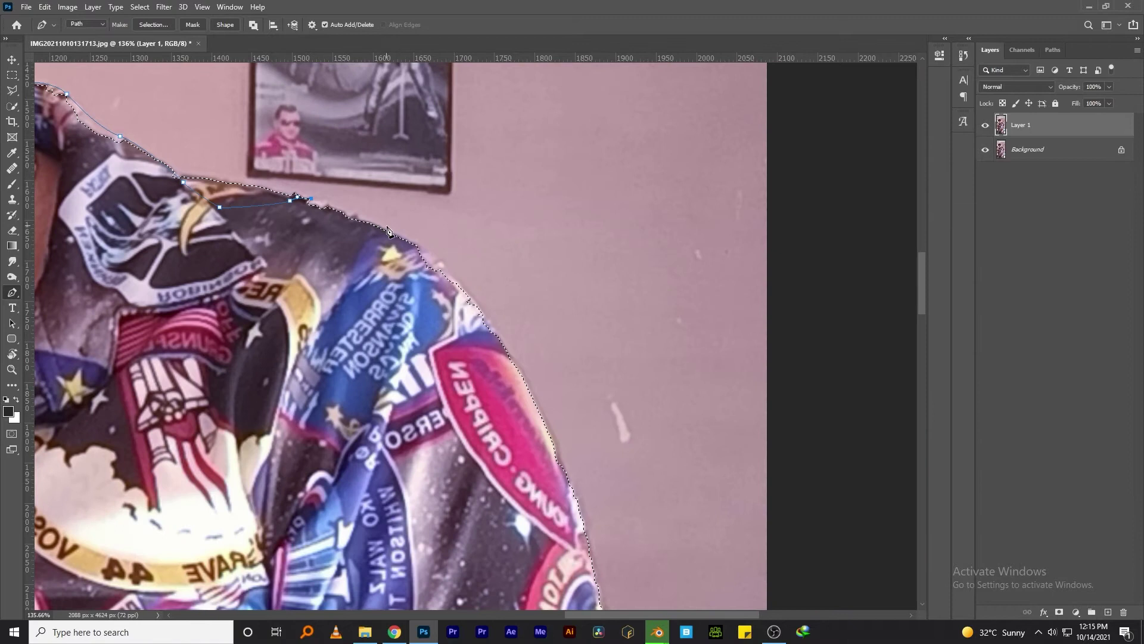
click(393, 230)
drag(463, 290, 501, 341)
scroll(499, 340, down, 3)
drag(577, 344, 585, 386)
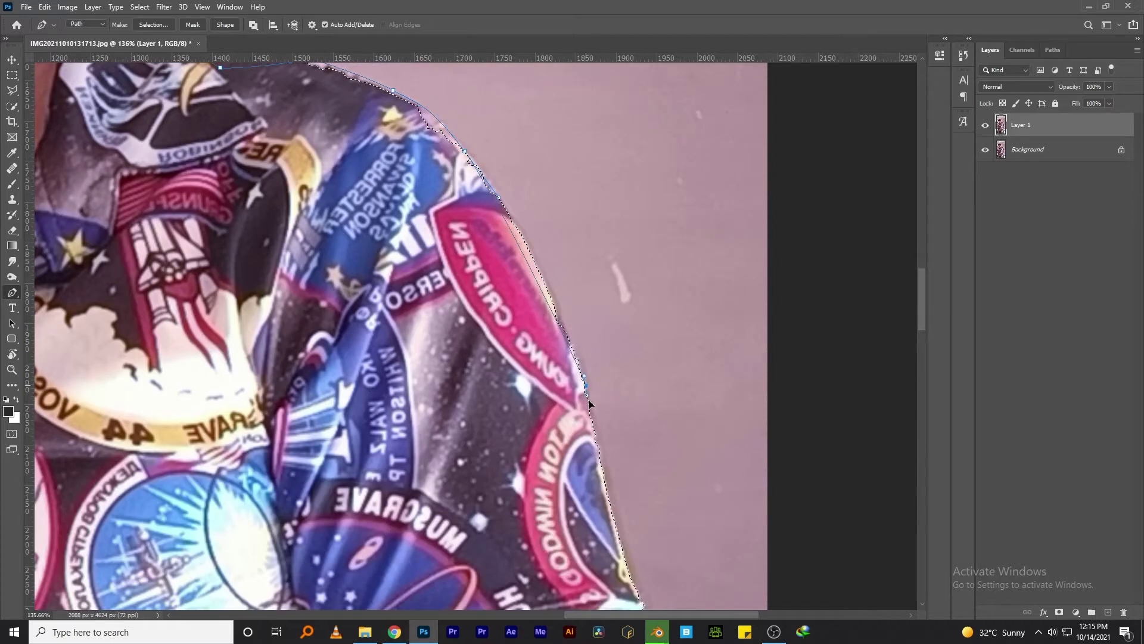
click(595, 430)
Trace a pen path along the wristwatch's side and lower edges.
scroll(595, 429, down, 2)
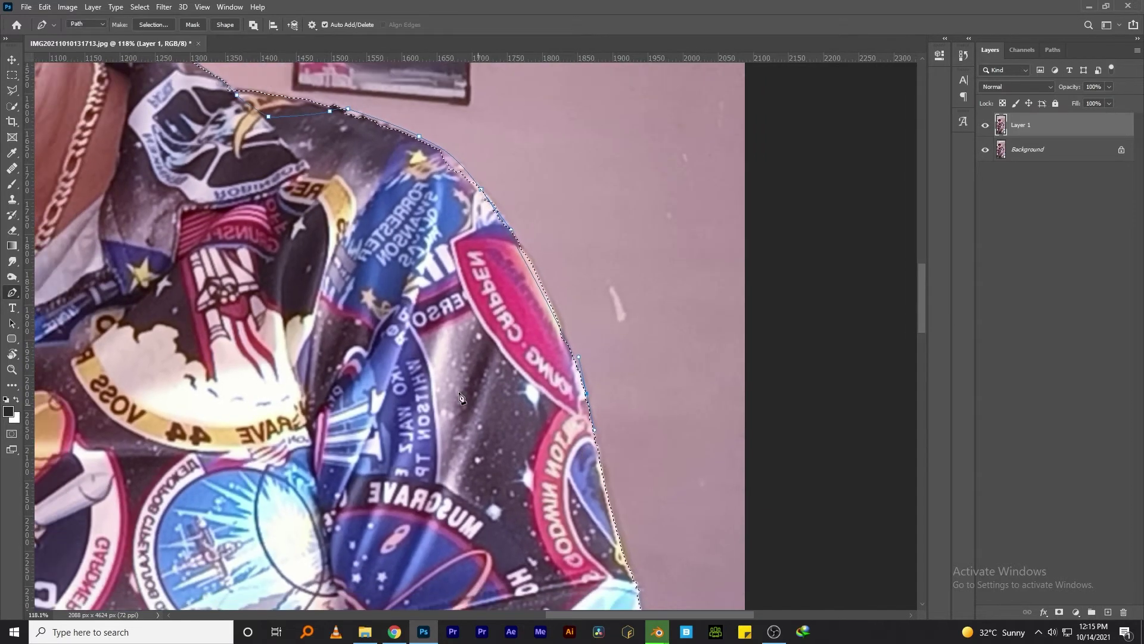
scroll(342, 239, down, 5)
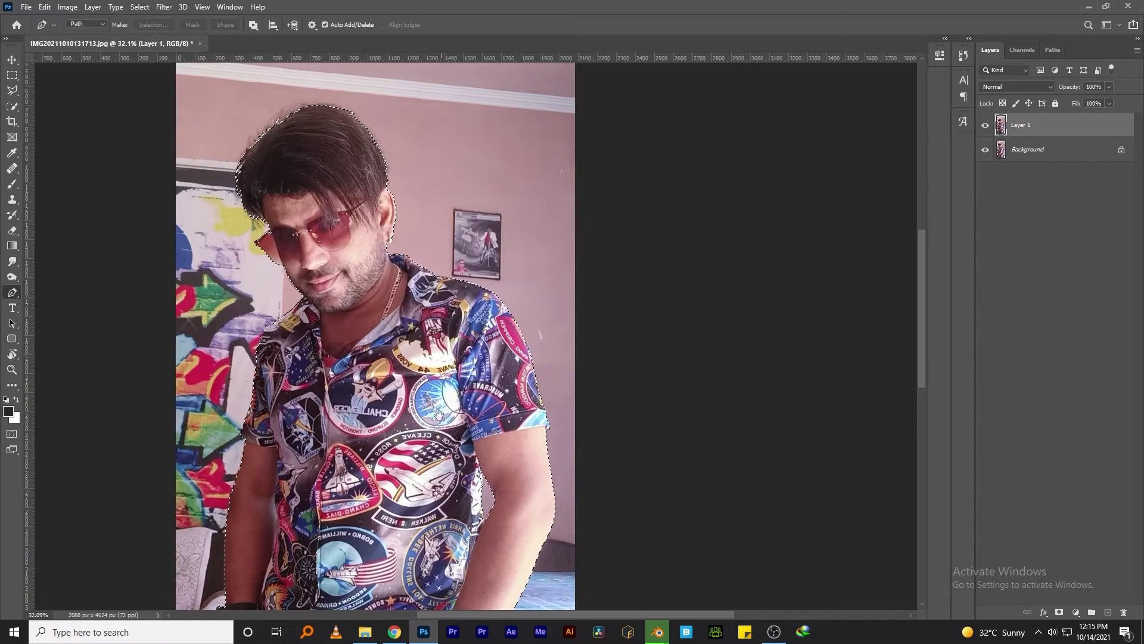
scroll(464, 388, down, 5)
scroll(236, 316, up, 5)
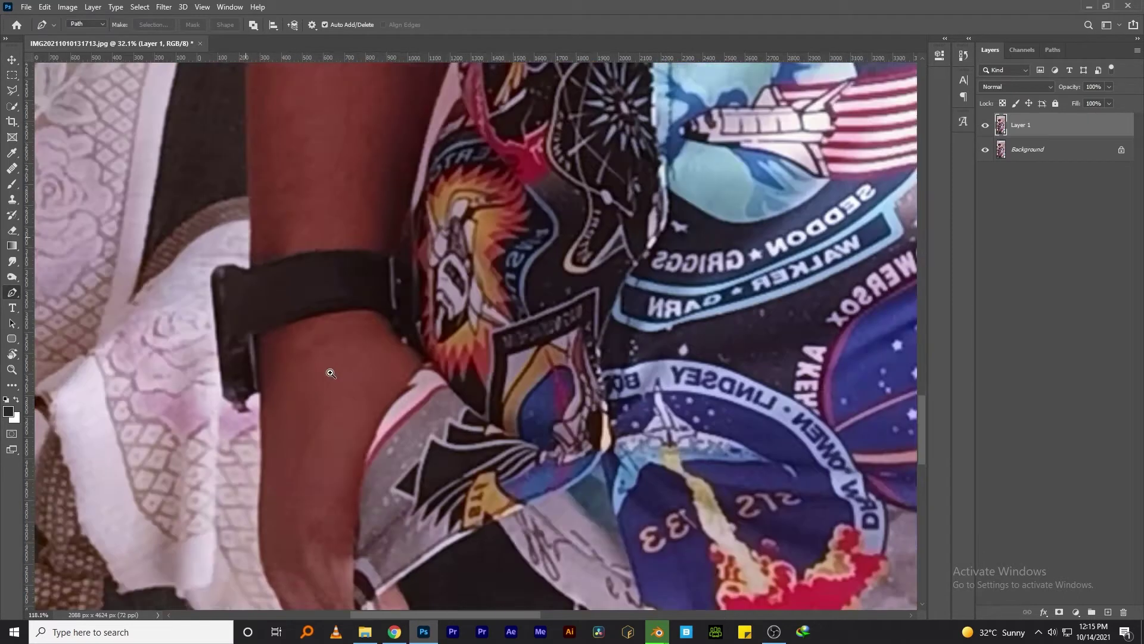
click(209, 239)
click(186, 271)
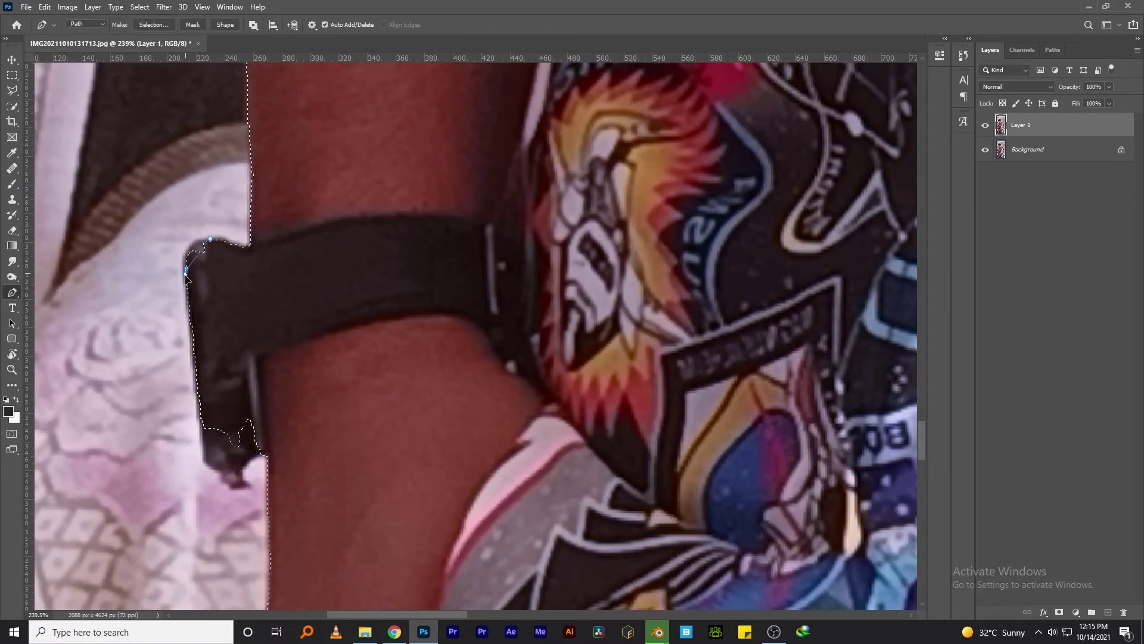
click(207, 459)
click(227, 474)
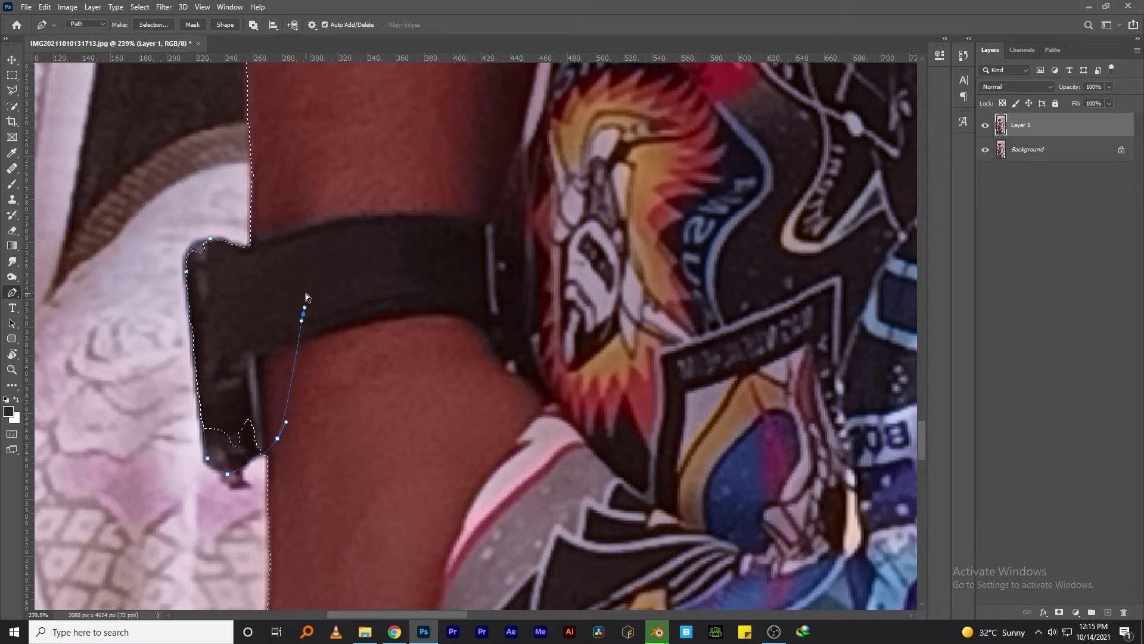
scroll(306, 301, down, 3)
drag(444, 393, 490, 324)
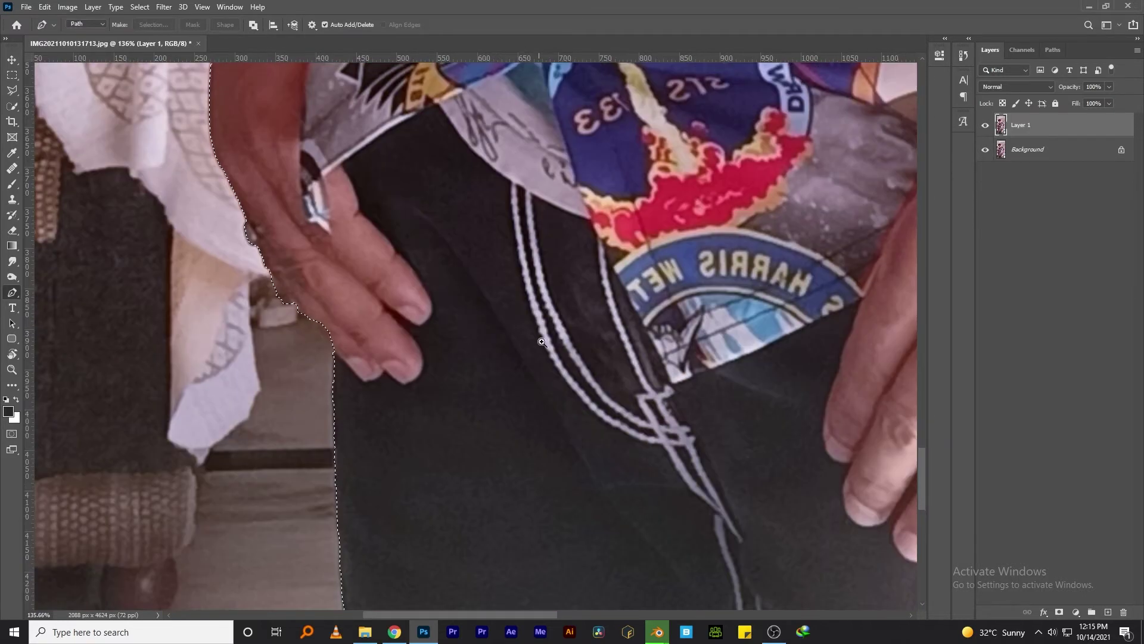
scroll(542, 342, down, 2)
scroll(512, 378, down, 2)
scroll(605, 406, down, 1)
scroll(604, 406, down, 2)
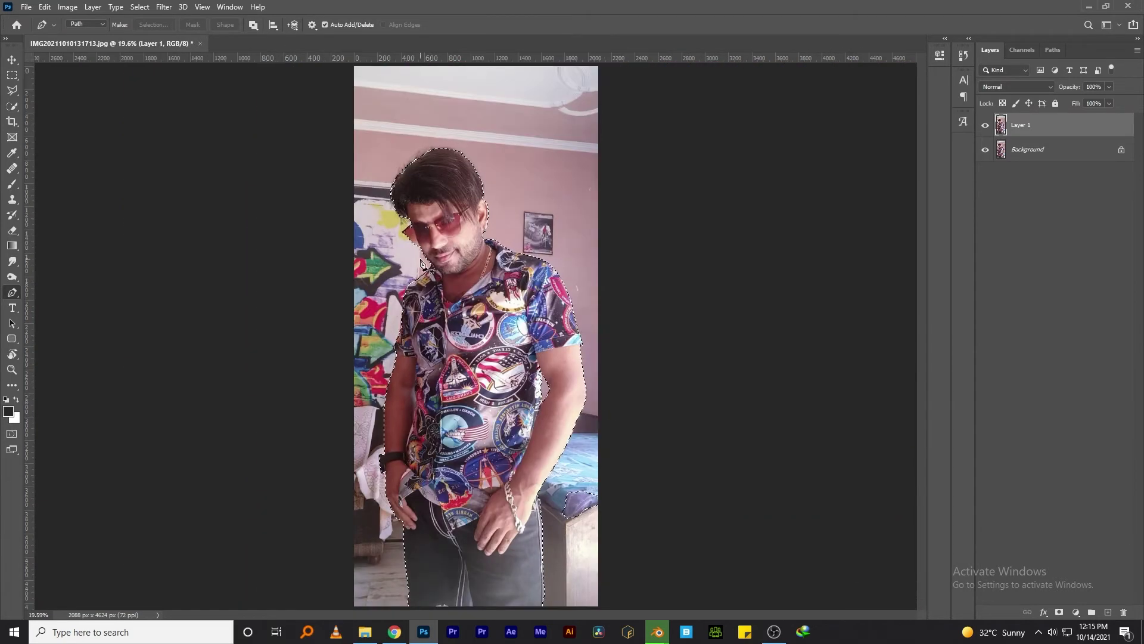
Switch to the Polygonal Lasso, feather the man's selection and copy it onto new Layer 2.
right_click(446, 257)
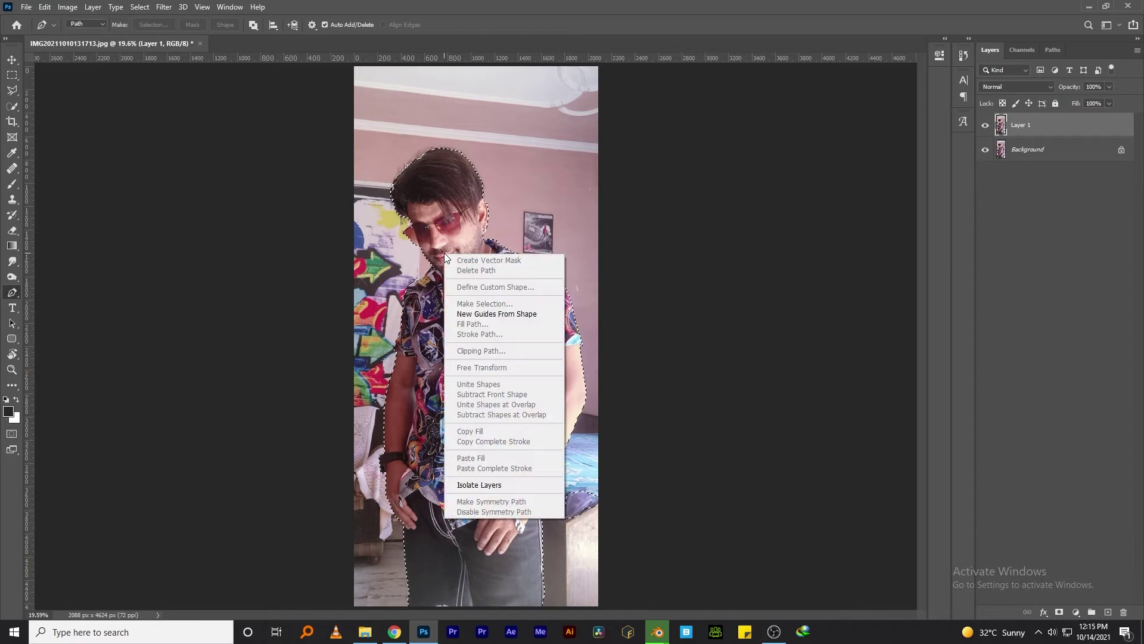
key(Escape)
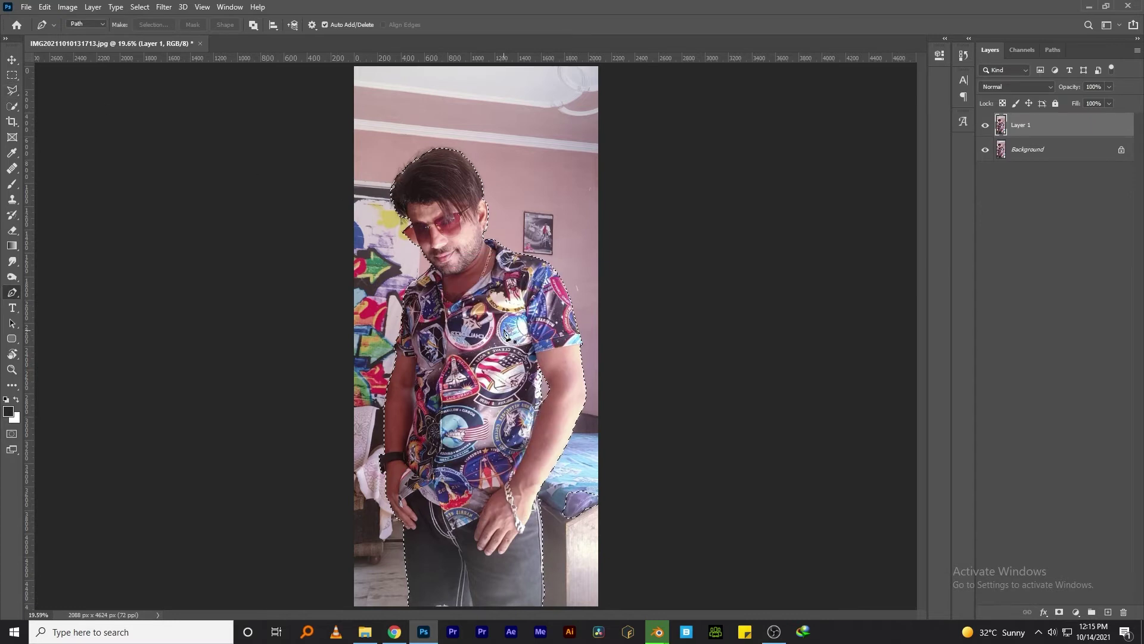
right_click(454, 307)
click(13, 91)
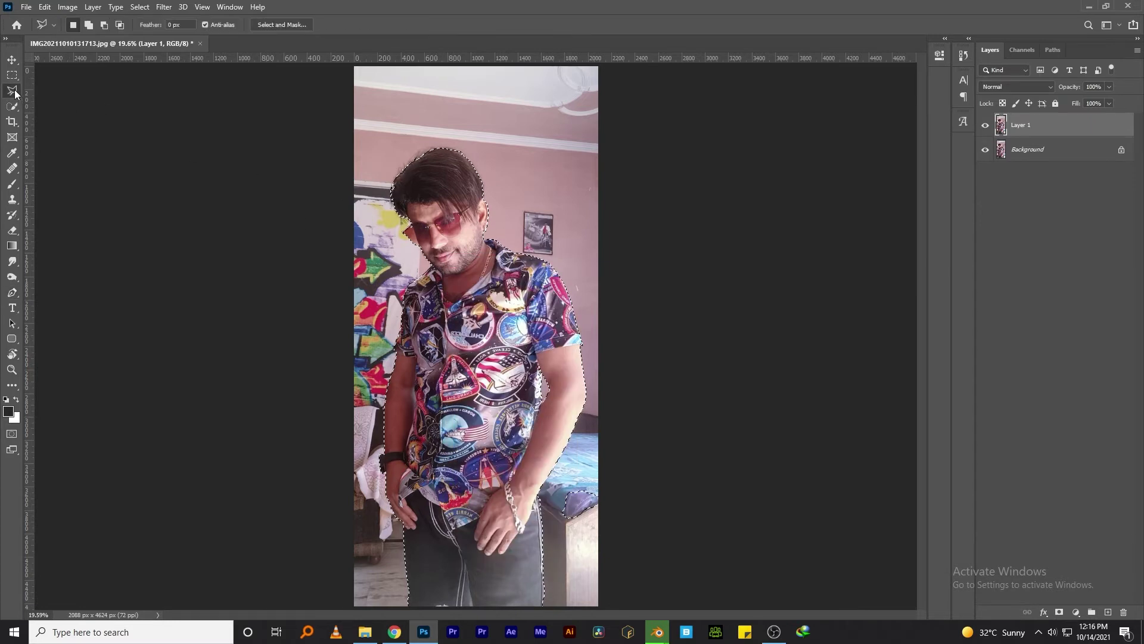
right_click(419, 319)
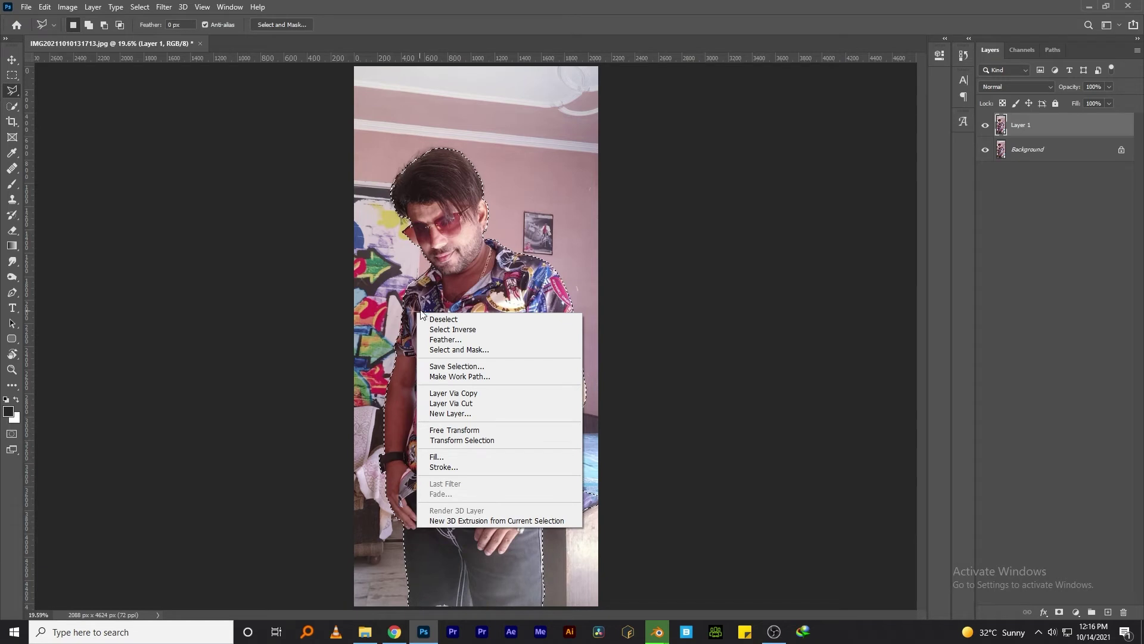
click(542, 187)
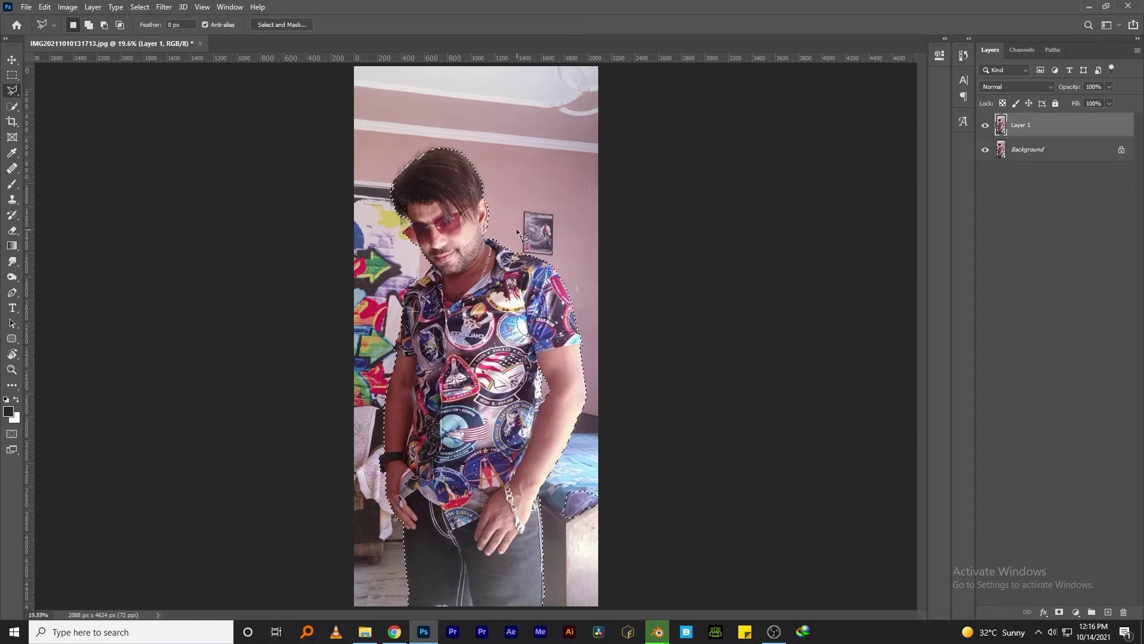
key(shift+F6)
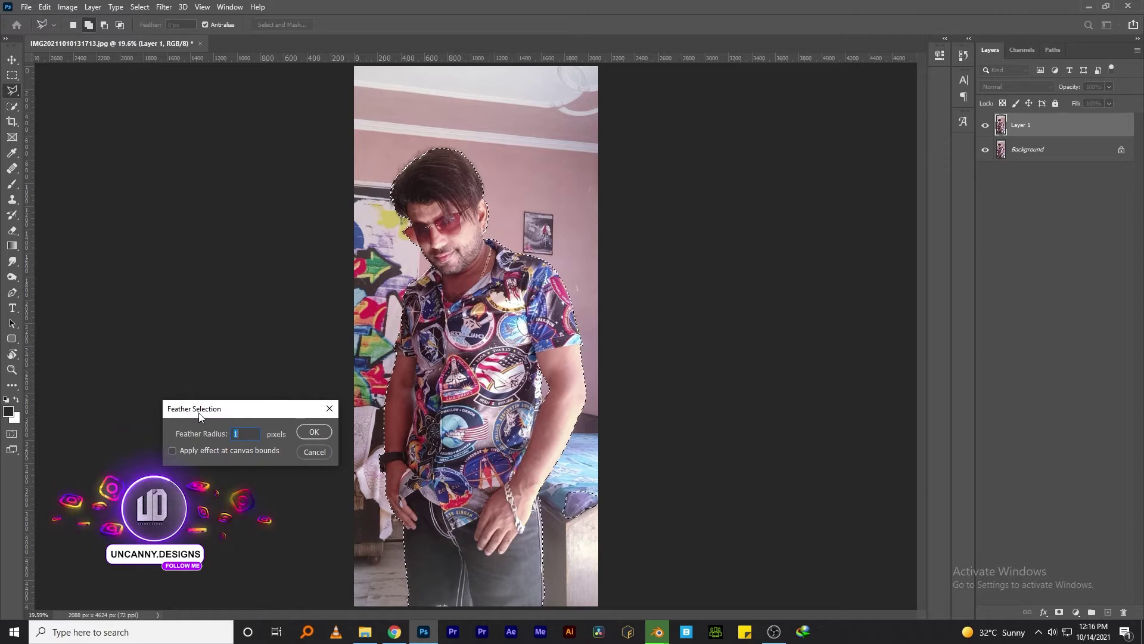
click(314, 431)
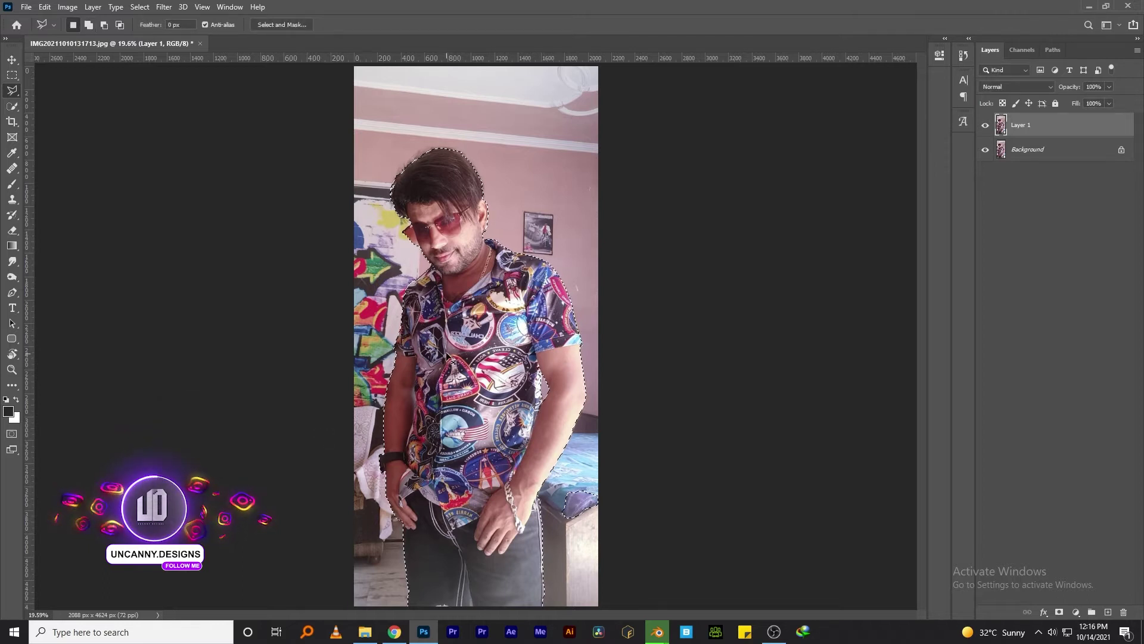
key(ctrl+j)
Hide Layer 1 and Background, then erase the blue fabric remnant beside the man's hand.
click(985, 174)
click(985, 149)
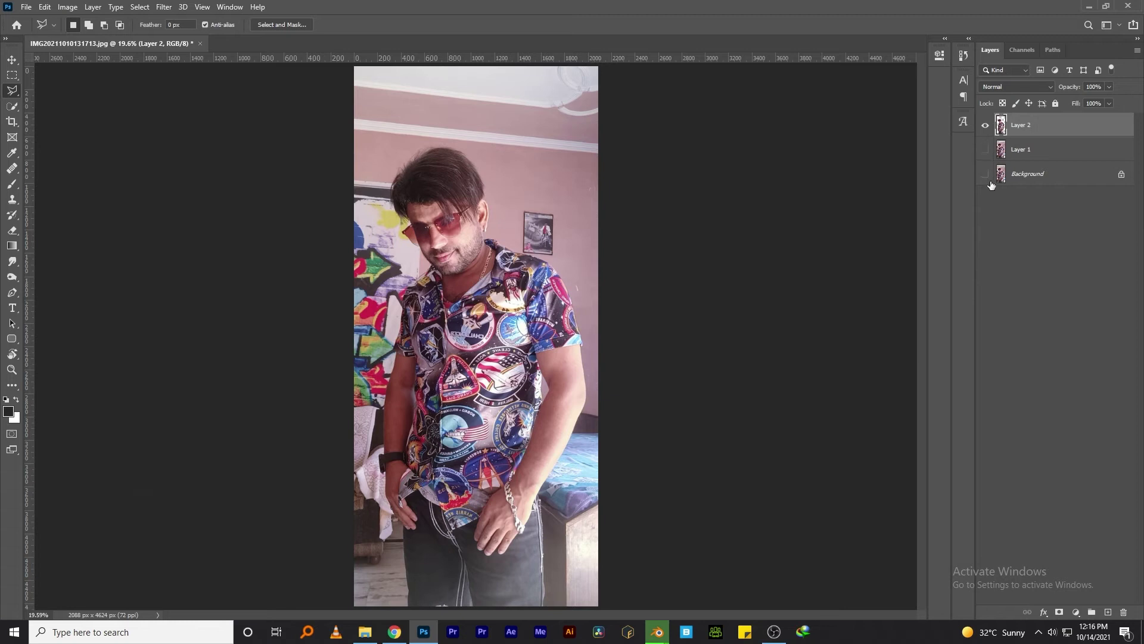
drag(604, 540, 656, 567)
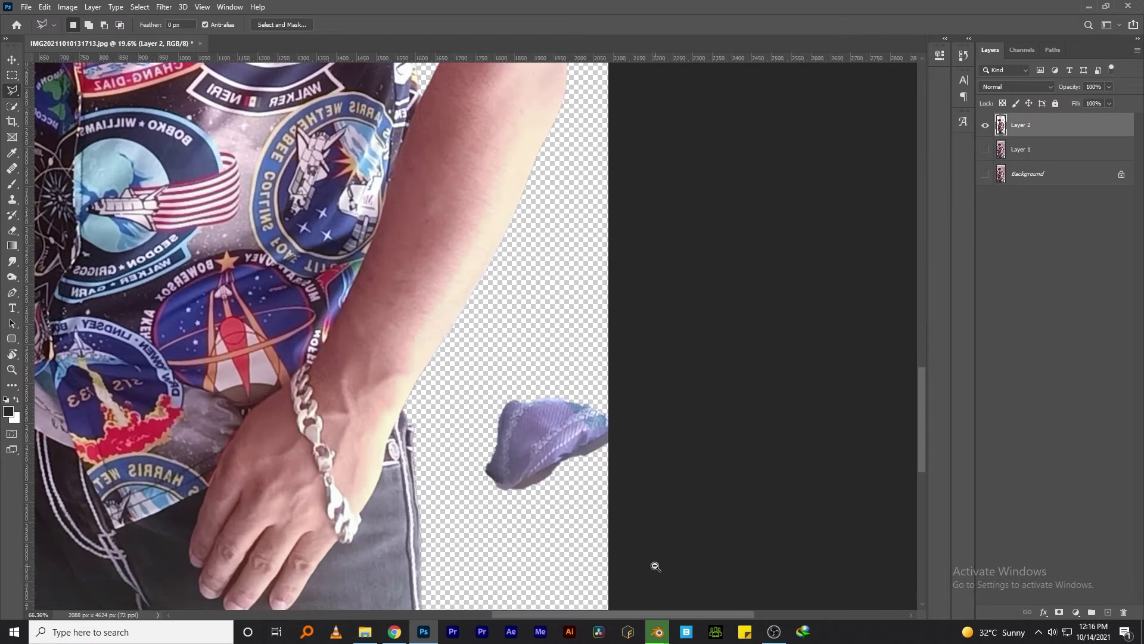
click(12, 230)
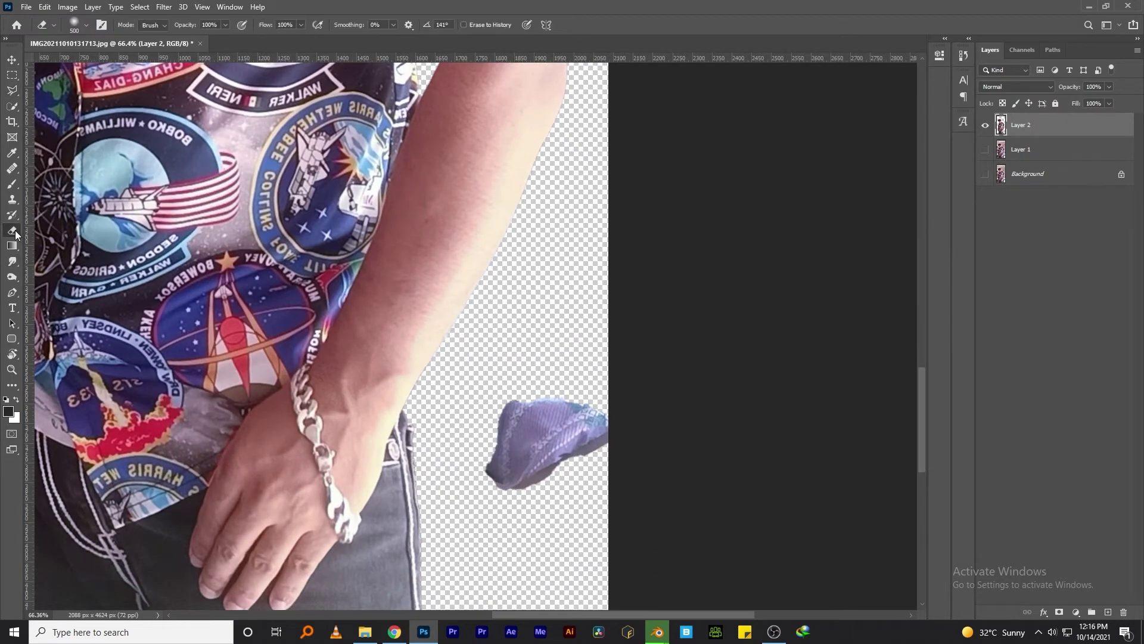
mouse_move(524, 413)
mouse_down()
mouse_move(513, 459)
mouse_move(524, 468)
mouse_up()
key(bracketleft)
key(bracketleft)
key(bracketleft)
drag(518, 416, 596, 435)
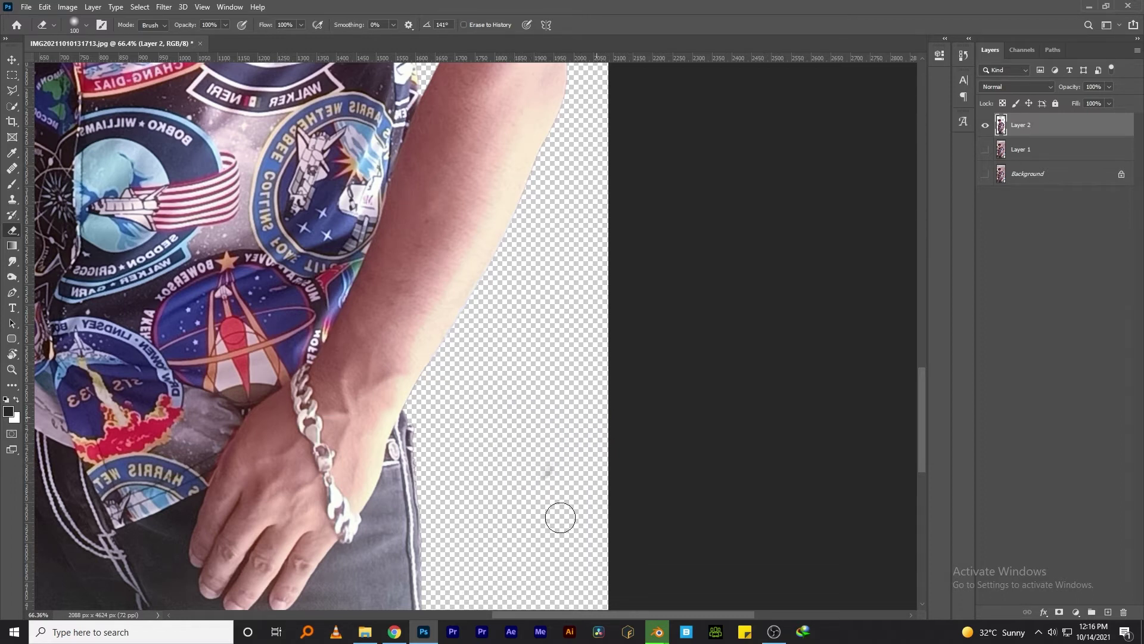
drag(588, 373, 555, 379)
Tidy the hair edges with a smaller eraser, then fit the whole image on screen.
drag(394, 347, 394, 409)
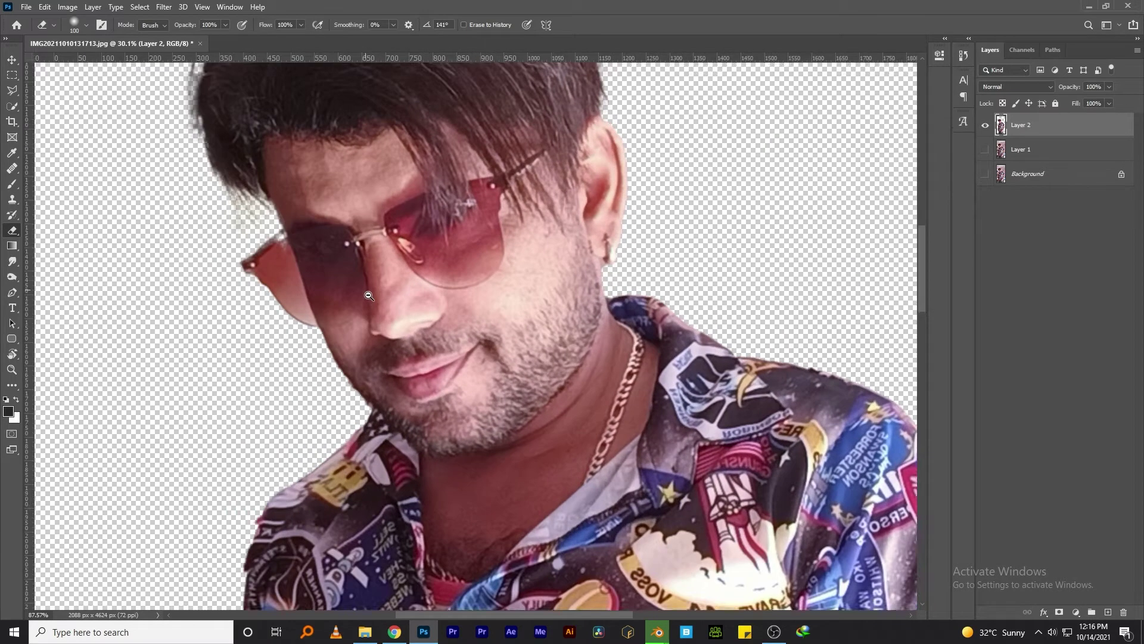
mouse_move(325, 195)
mouse_down()
mouse_move(381, 197)
mouse_move(417, 287)
mouse_up()
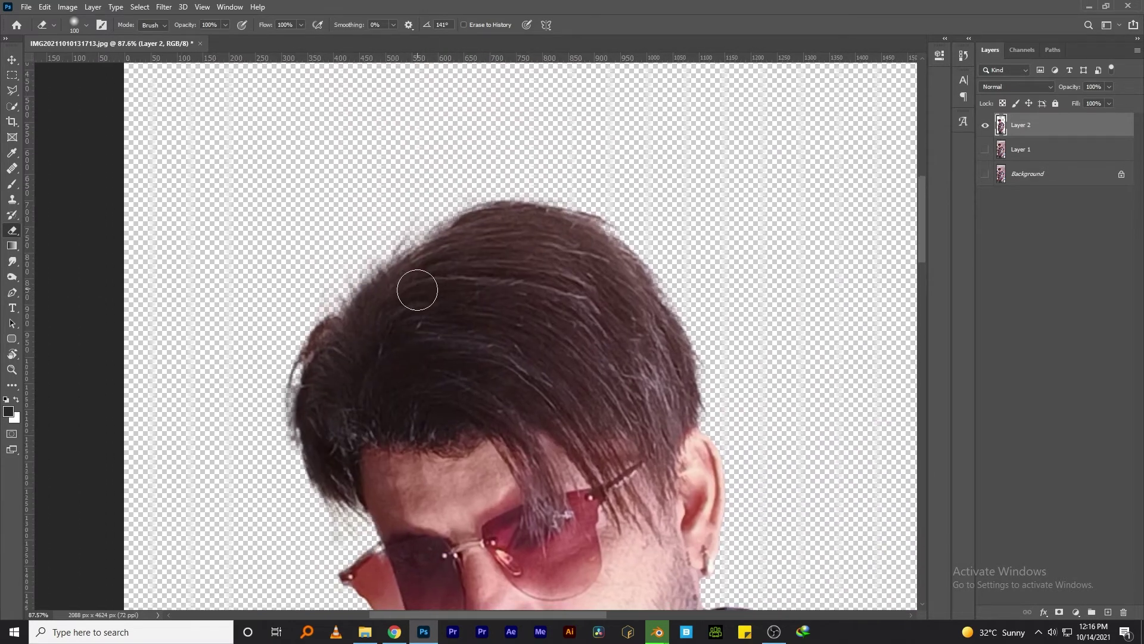
key(bracketleft)
key(bracketleft)
key(bracketleft)
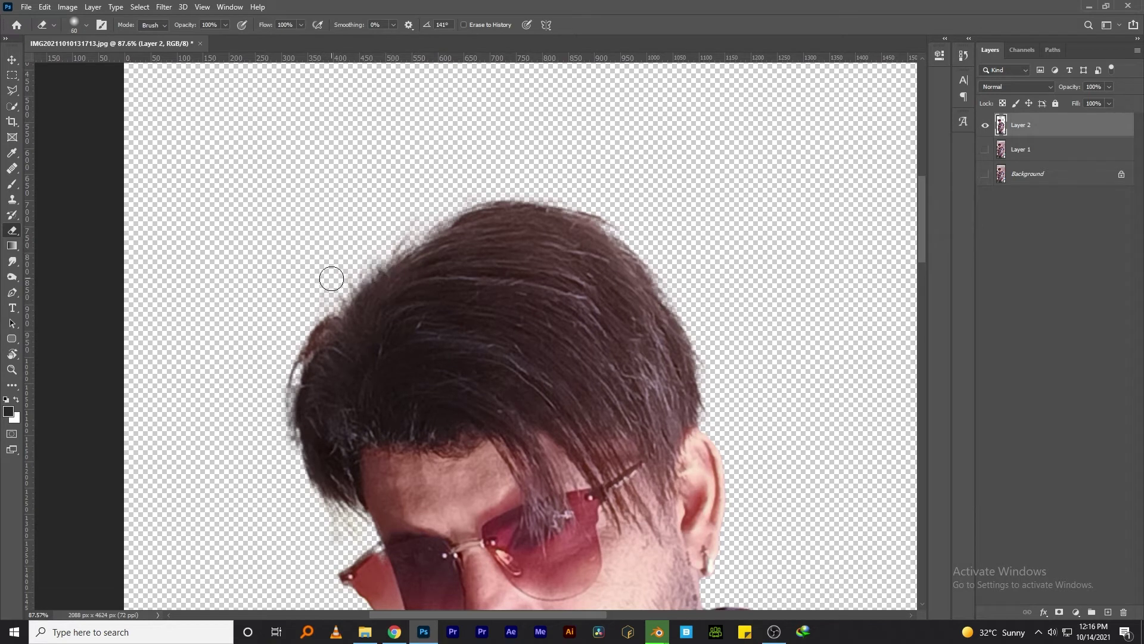
key(bracketleft)
key(bracketleft)
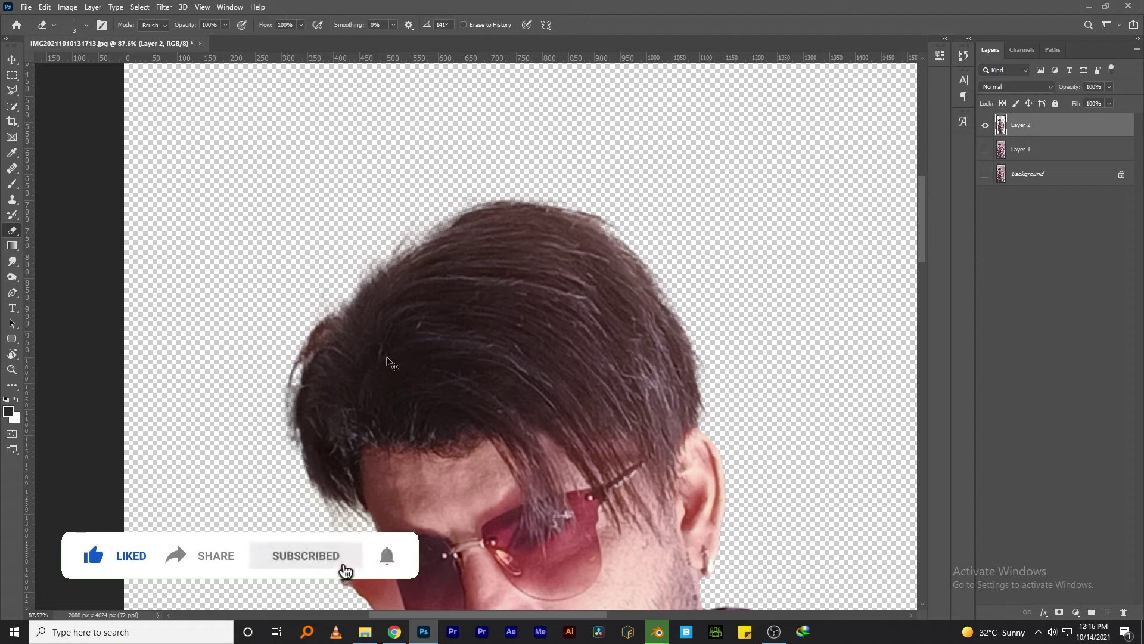
key(ctrl+0)
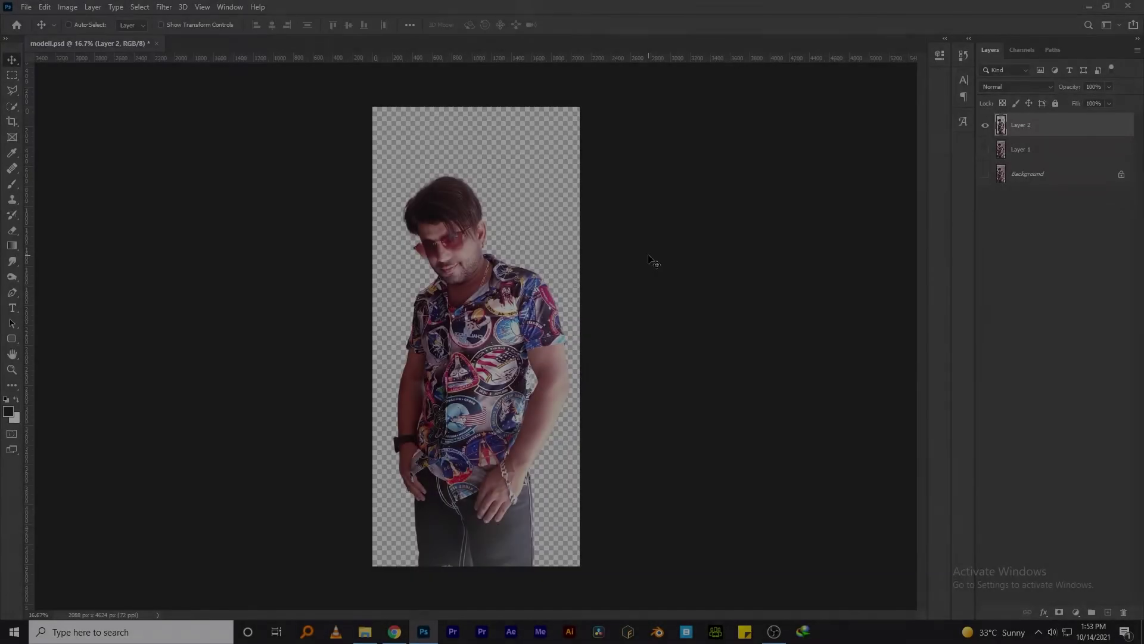
key(ctrl+0)
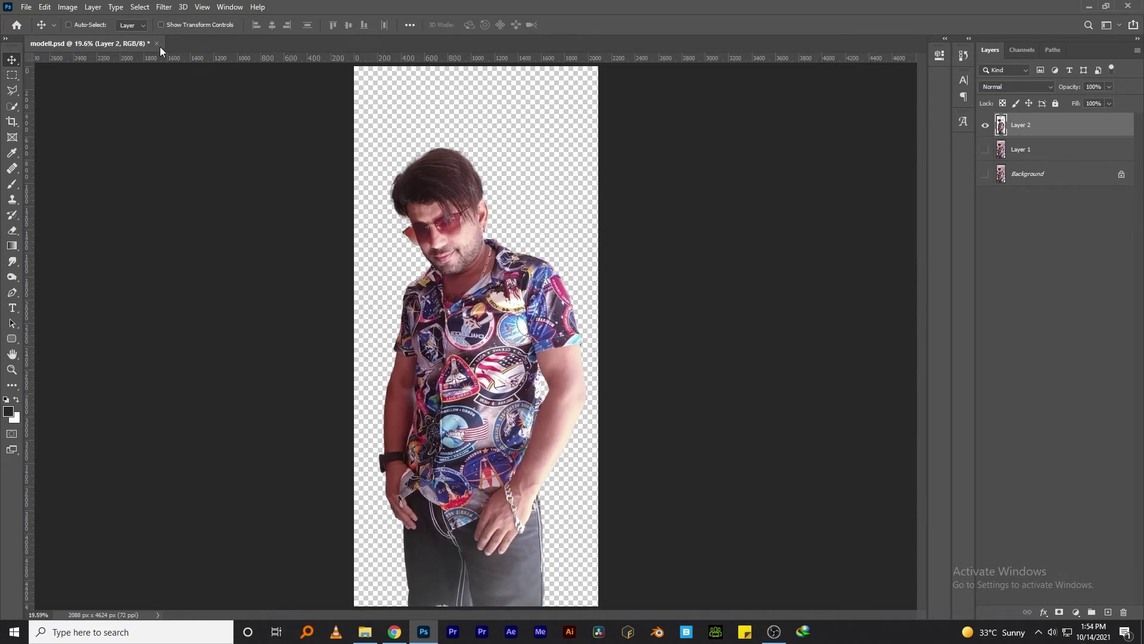
Create a new white A4 document at 16 bit.
right_click(191, 50)
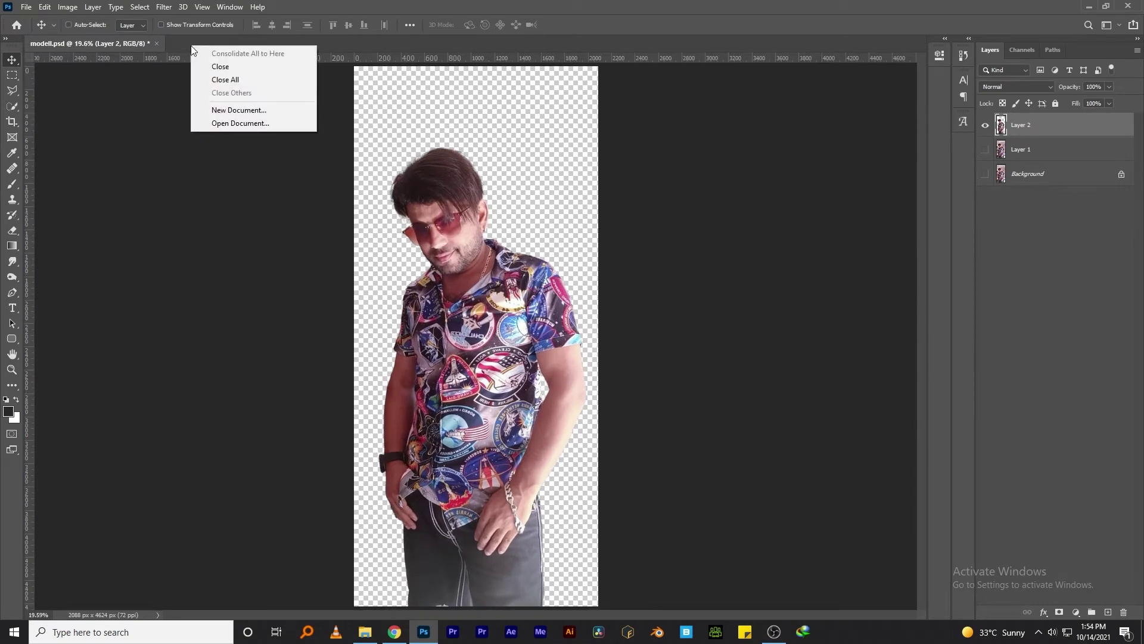
click(225, 112)
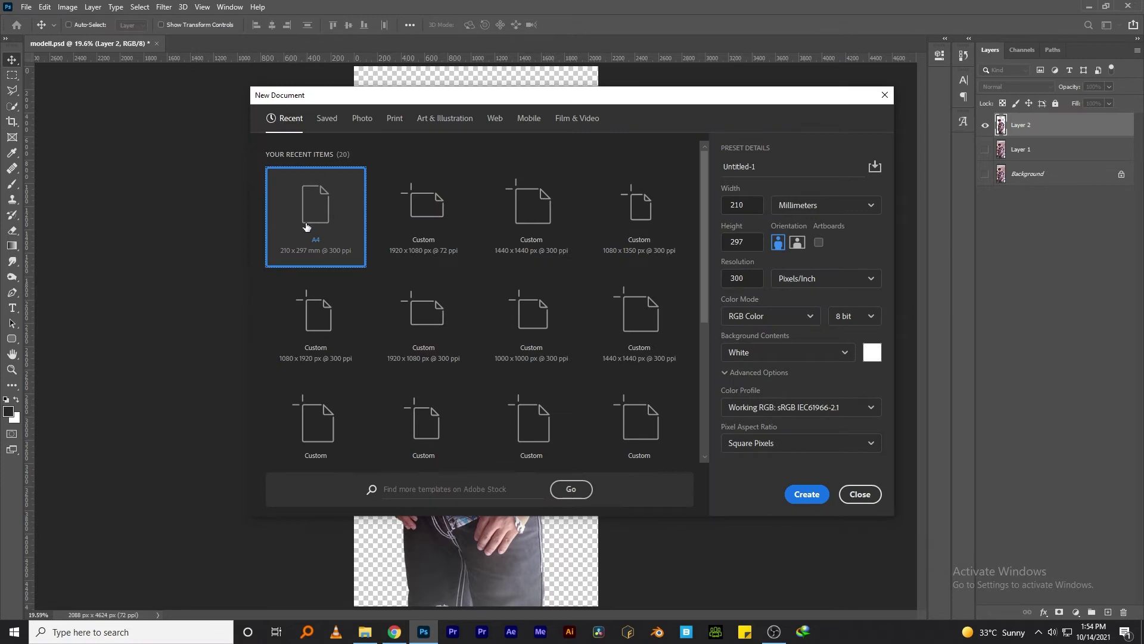
click(854, 317)
click(851, 365)
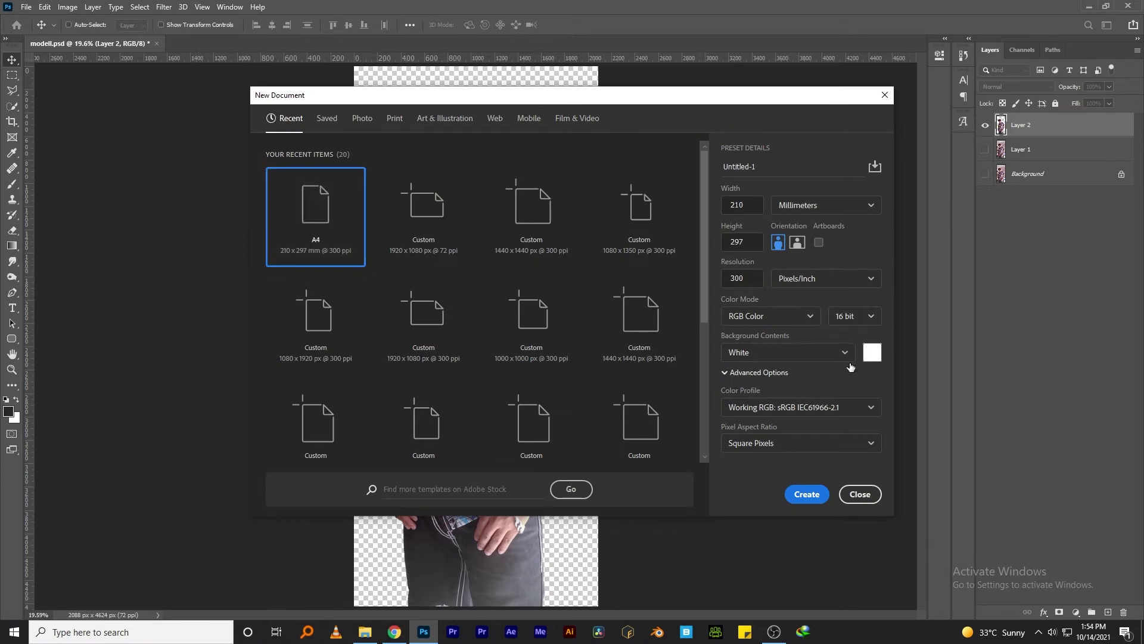
click(809, 495)
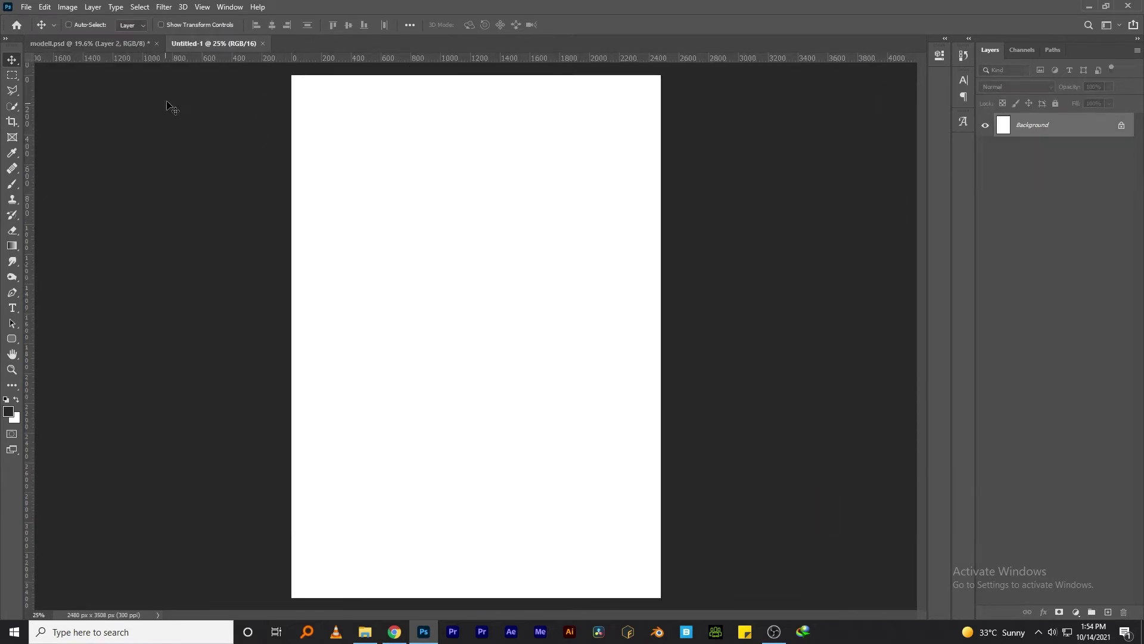
Flip between modell.psd and Untitled-1, then bring File Explorer forward.
click(130, 47)
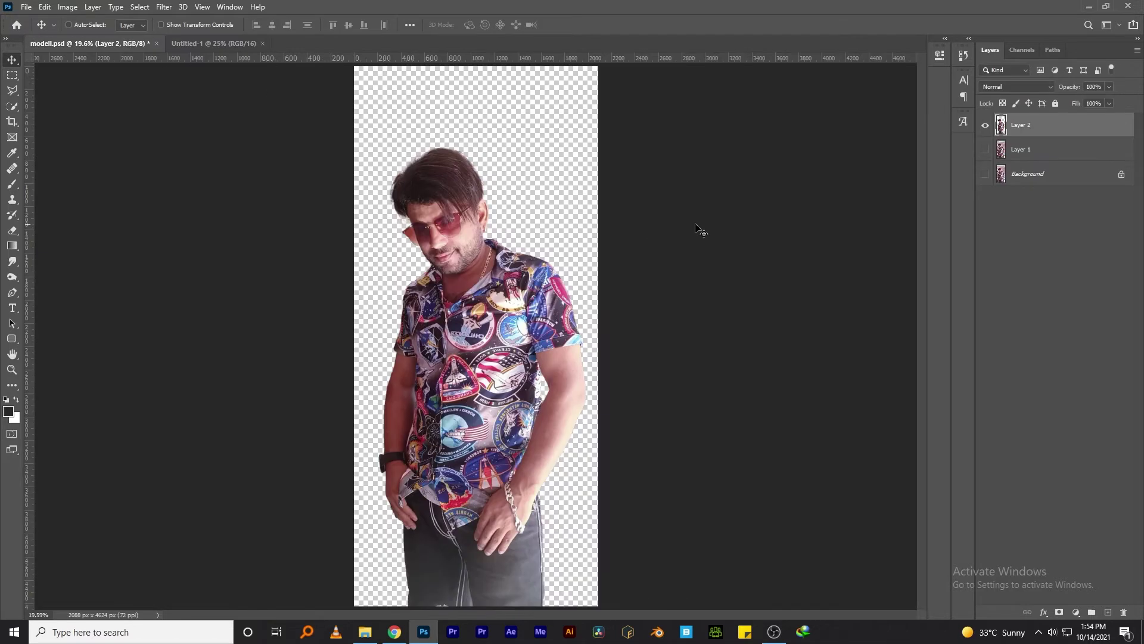
click(203, 43)
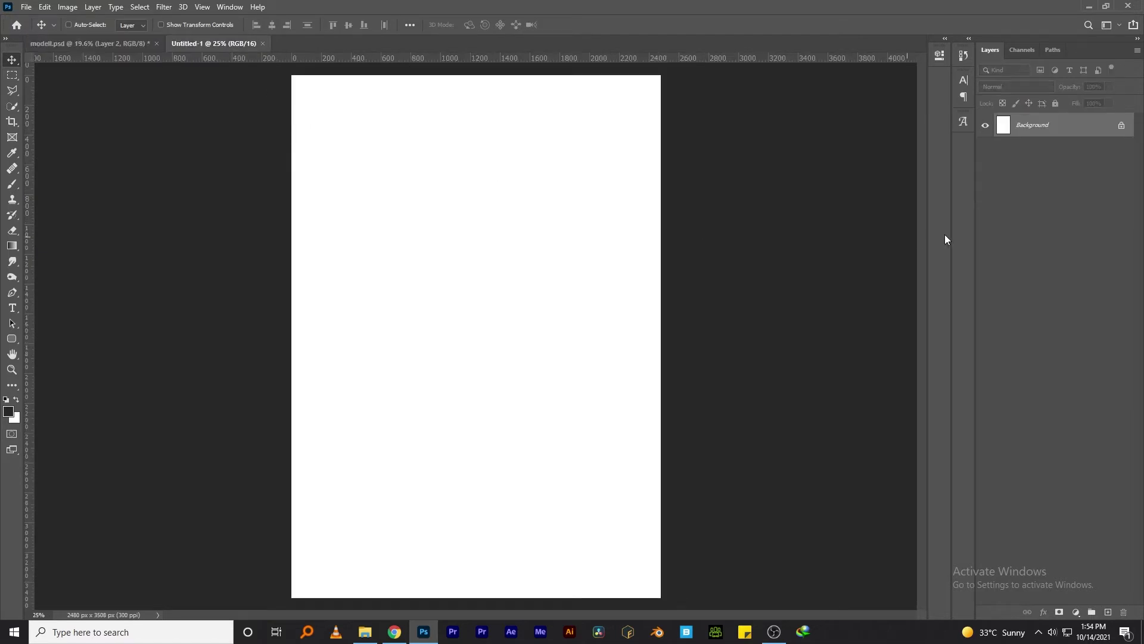
click(364, 632)
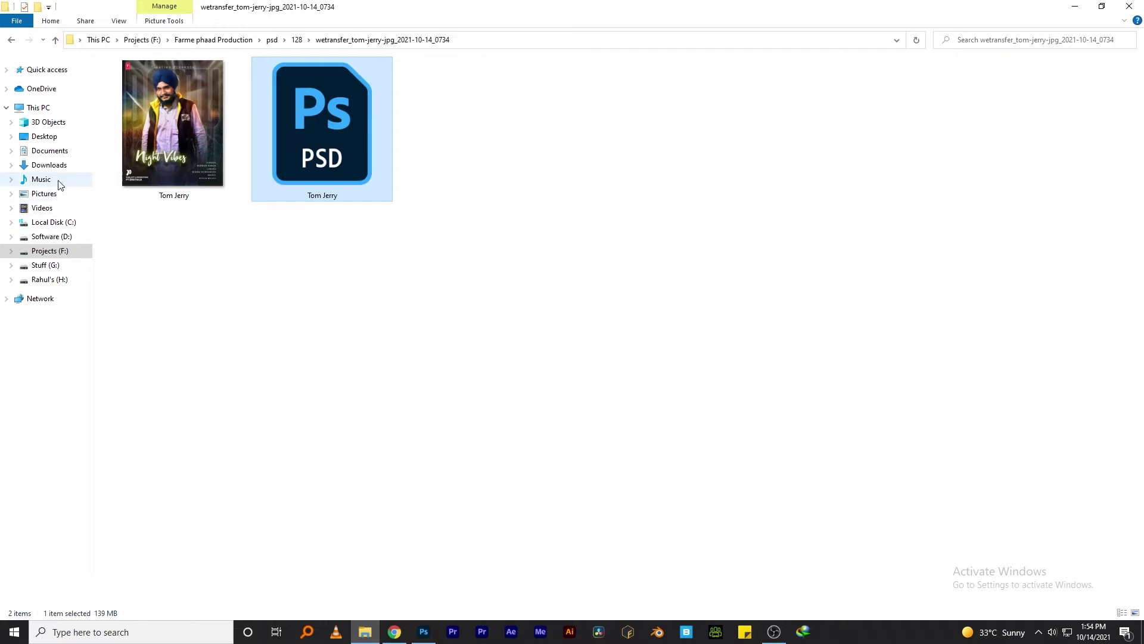
Find the PSSS image on the Desktop and drag it into the Photoshop canvas.
click(58, 138)
click(49, 164)
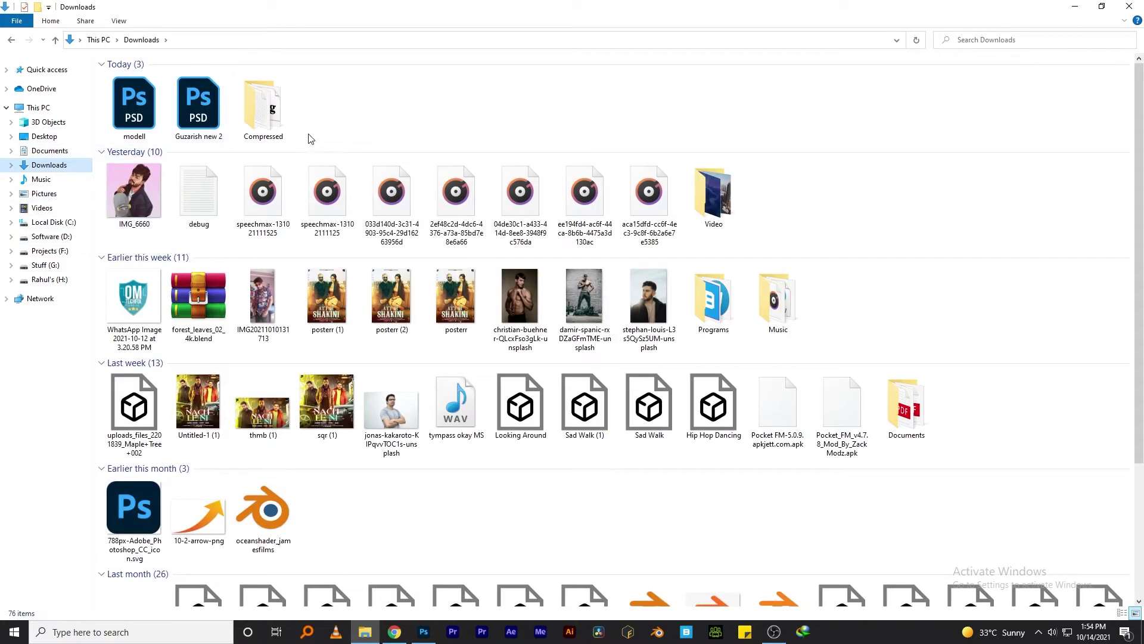
click(47, 137)
mouse_move(718, 185)
mouse_down()
mouse_move(423, 641)
mouse_move(408, 319)
mouse_up()
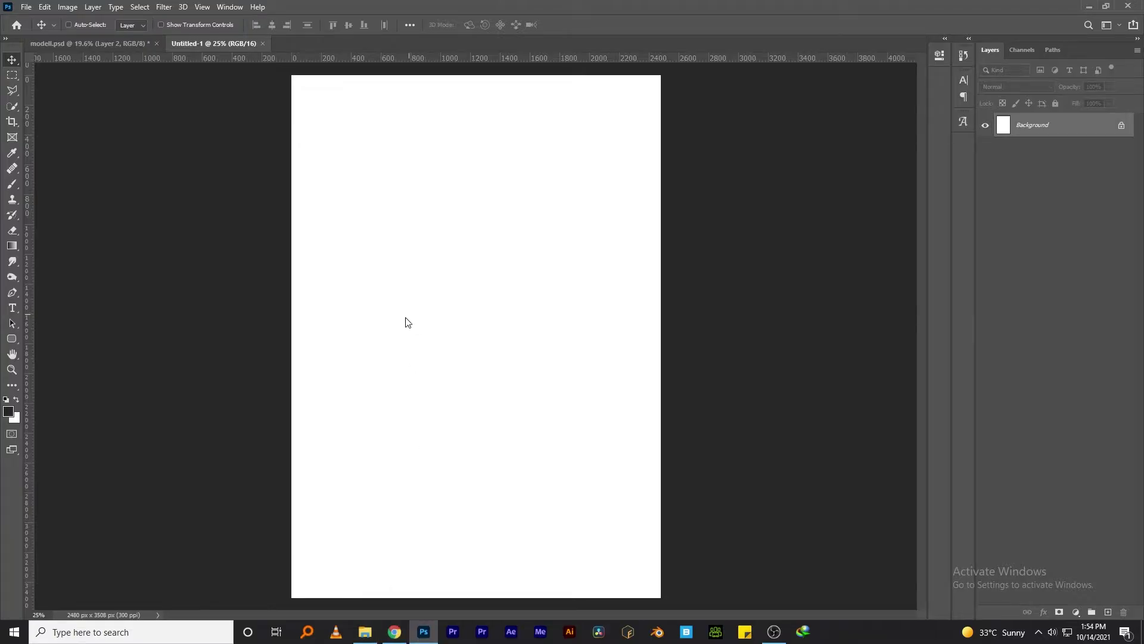
Place the PSSS crowd image, then bring in the cut-out man scaled to about three-quarters.
key(Return)
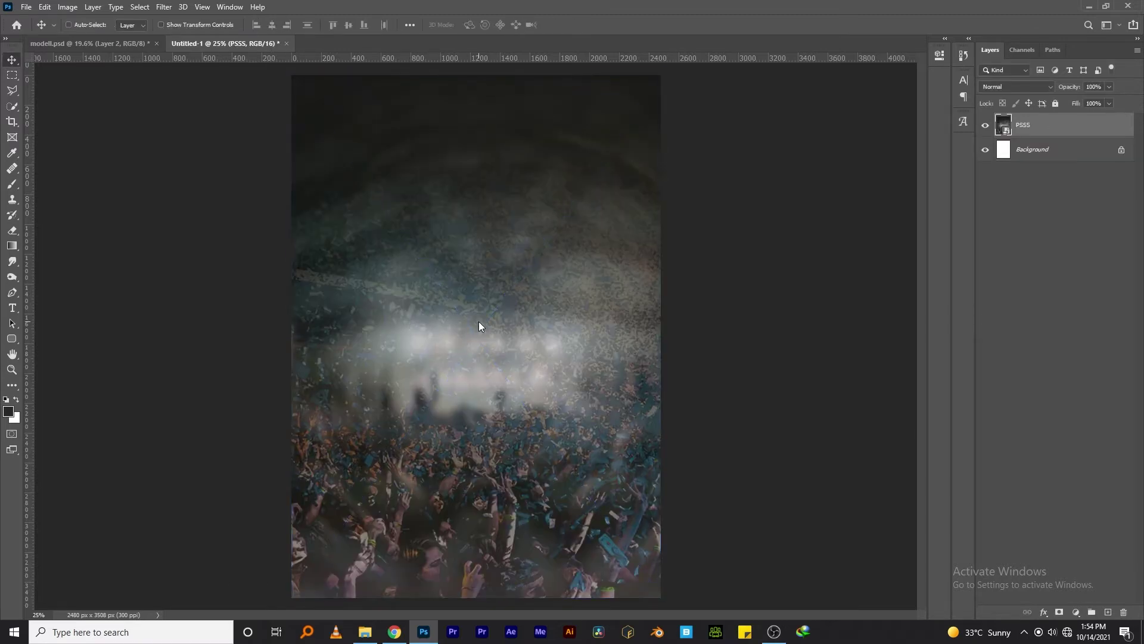
scroll(480, 326, up, 1)
key(ctrl)
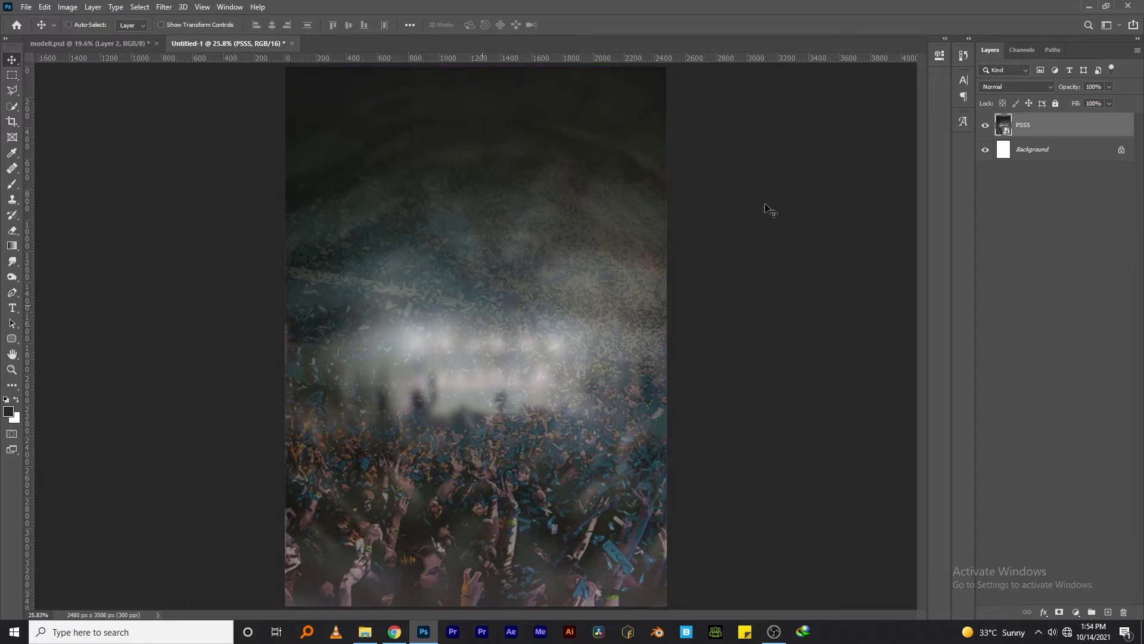
click(105, 45)
mouse_move(316, 380)
mouse_down()
mouse_move(232, 44)
mouse_move(507, 379)
mouse_up()
key(ctrl+t)
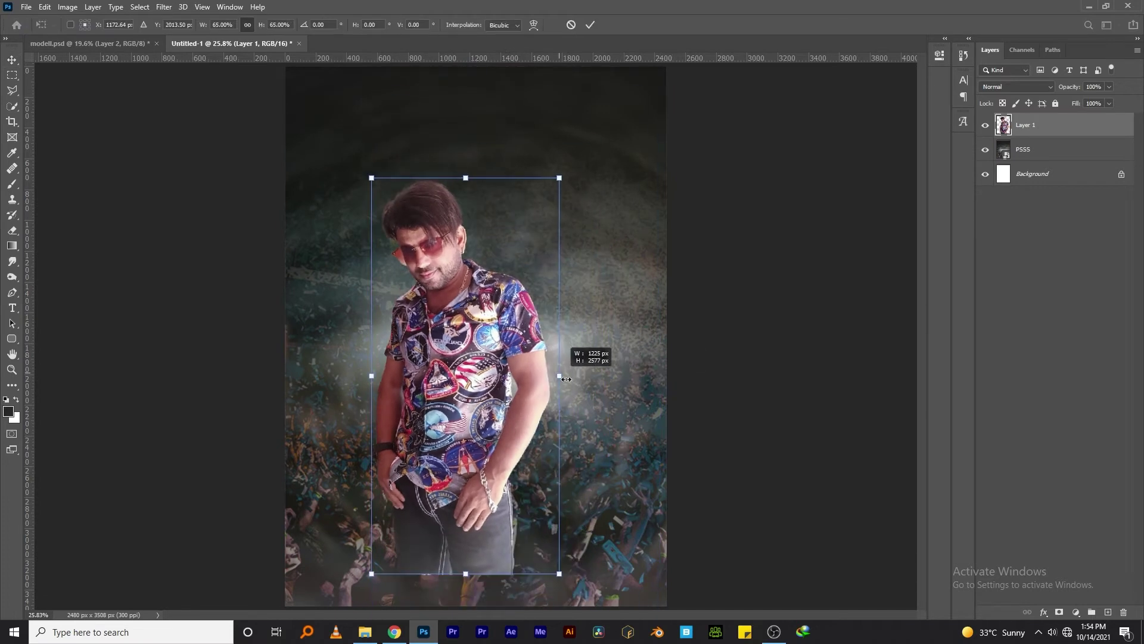
drag(667, 380, 589, 383)
drag(508, 345, 515, 343)
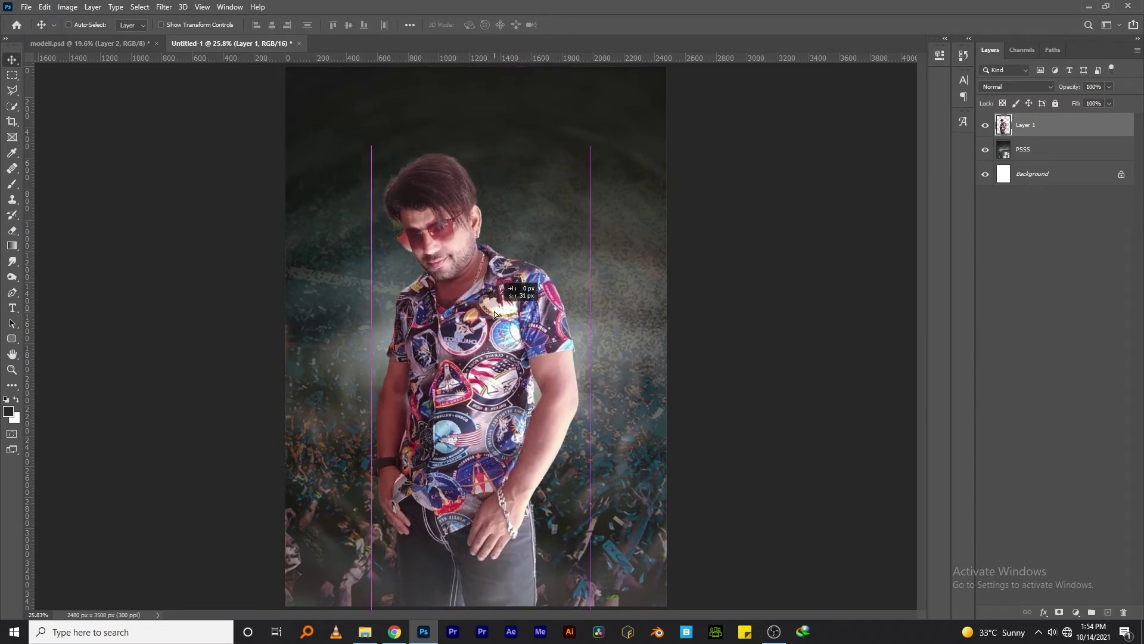
key(Return)
Enlarge the PSSS crowd layer beyond the page and shift it up and left.
click(1013, 152)
scroll(523, 248, down, 2)
key(ctrl+t)
mouse_move(476, 517)
mouse_down()
mouse_move(485, 595)
mouse_move(464, 89)
mouse_up()
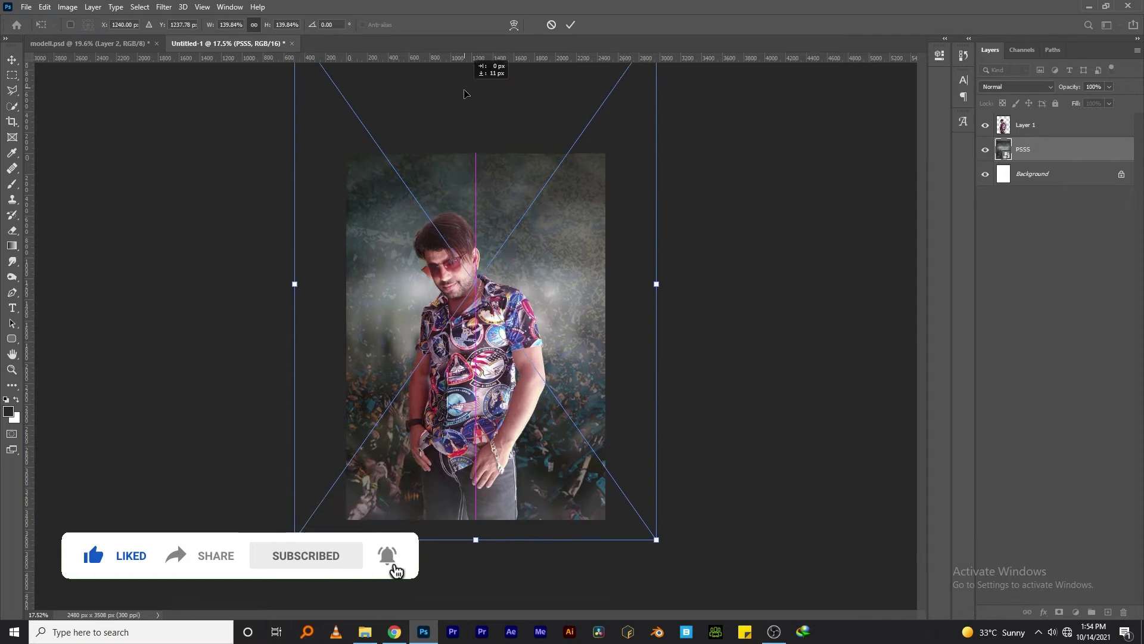
drag(464, 90, 457, 78)
key(Return)
Stretch the man's layer to about 101.5% and shift him slightly left.
scroll(463, 286, up, 3)
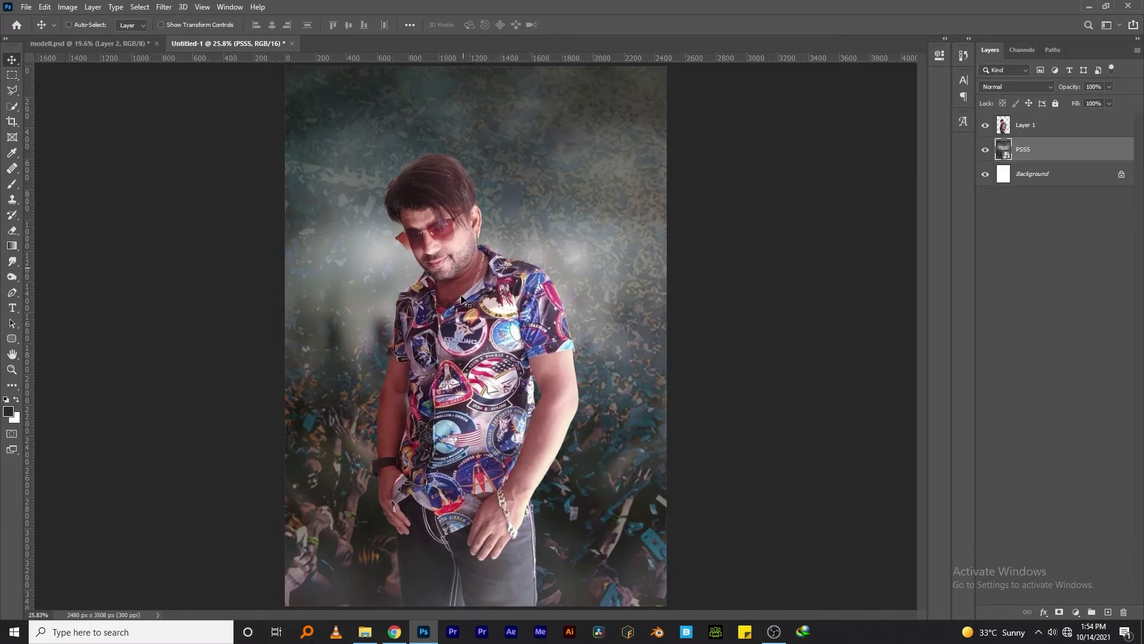
click(1034, 116)
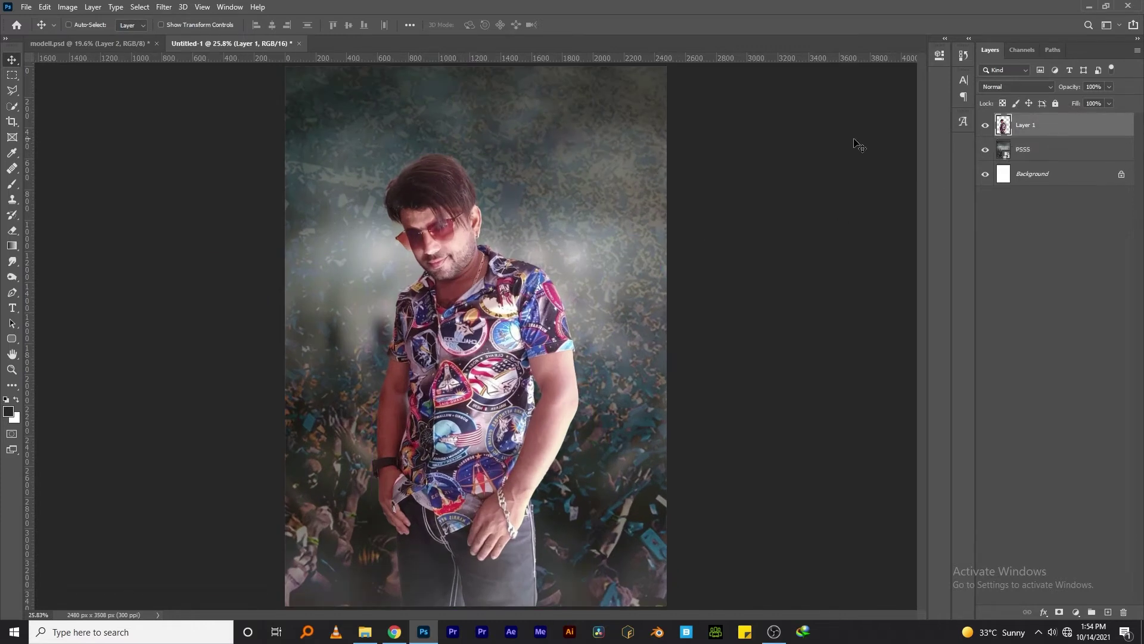
key(ctrl+t)
drag(481, 145, 482, 141)
key(Return)
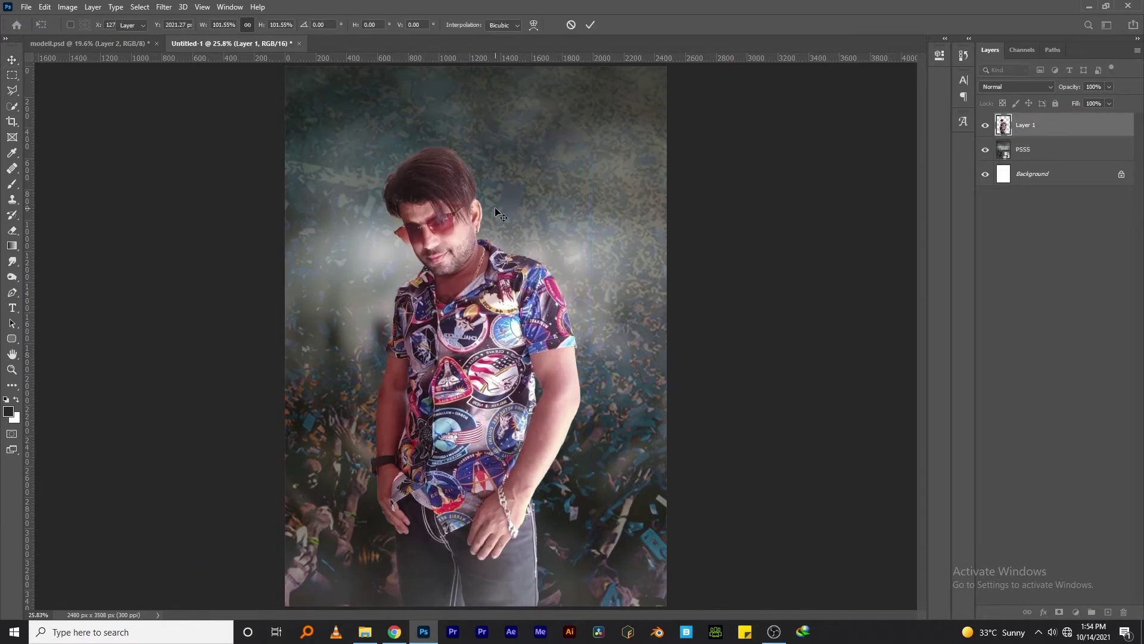
mouse_move(462, 324)
mouse_down()
mouse_move(450, 324)
mouse_move(461, 322)
mouse_up()
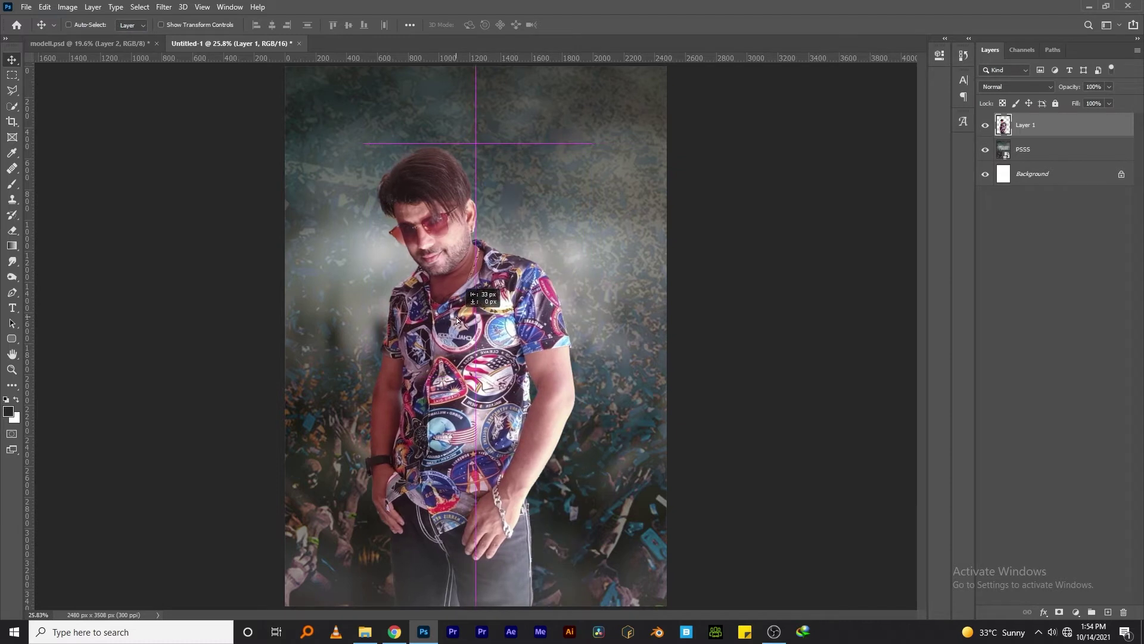
key(ctrl)
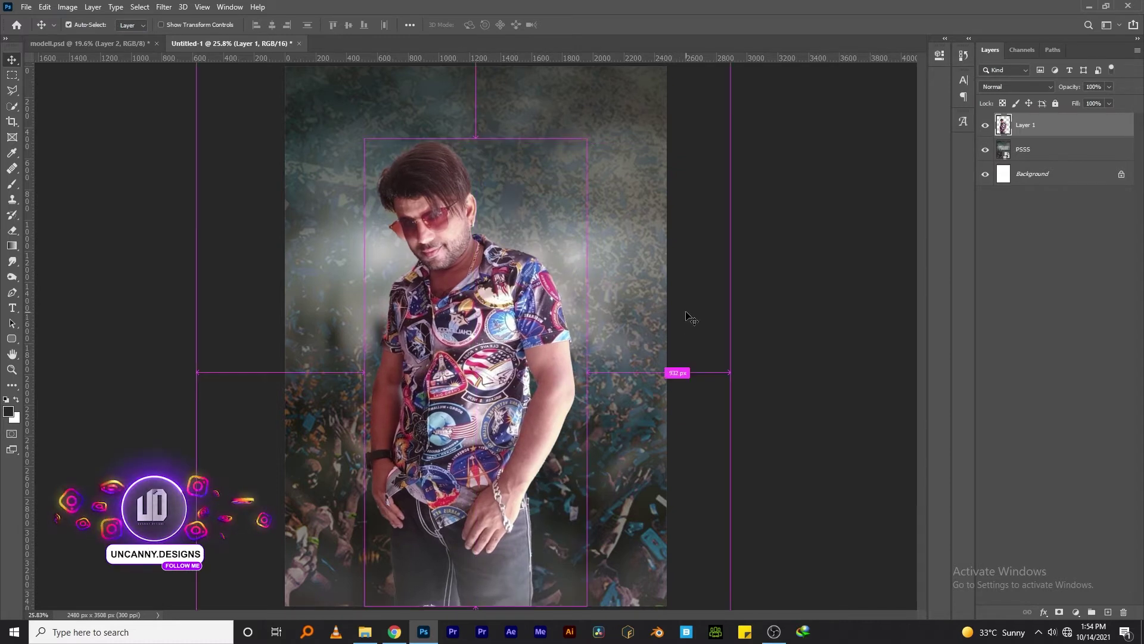
Check the man's head up close, then scale him to about 105.6% and move him down.
click(498, 296)
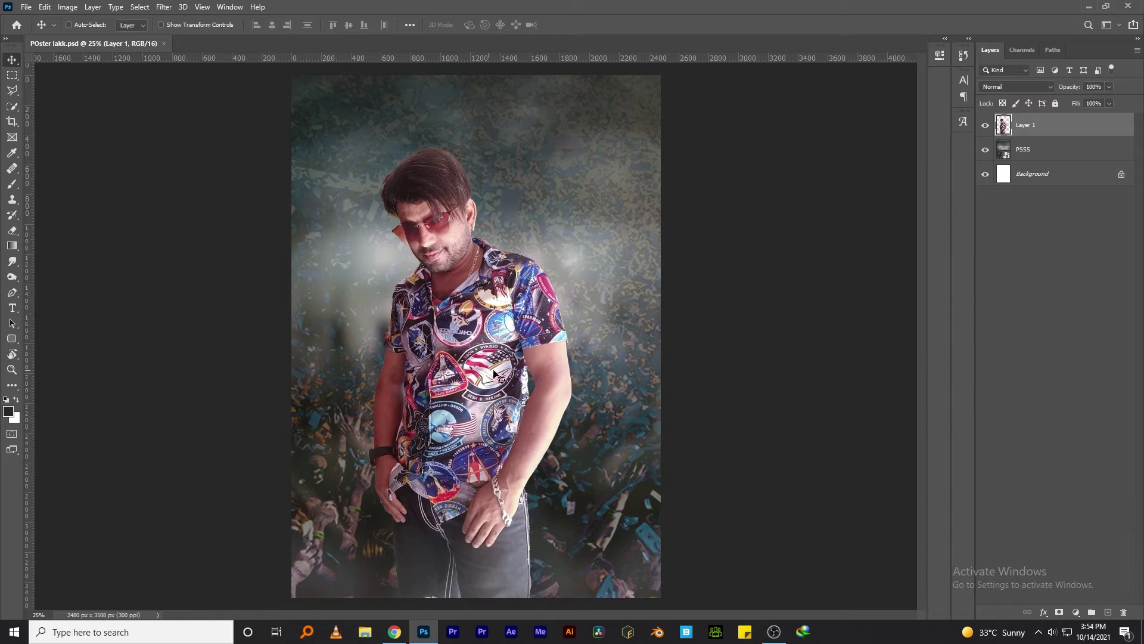
mouse_move(428, 168)
mouse_down()
mouse_move(484, 258)
mouse_move(421, 290)
mouse_move(436, 291)
mouse_up()
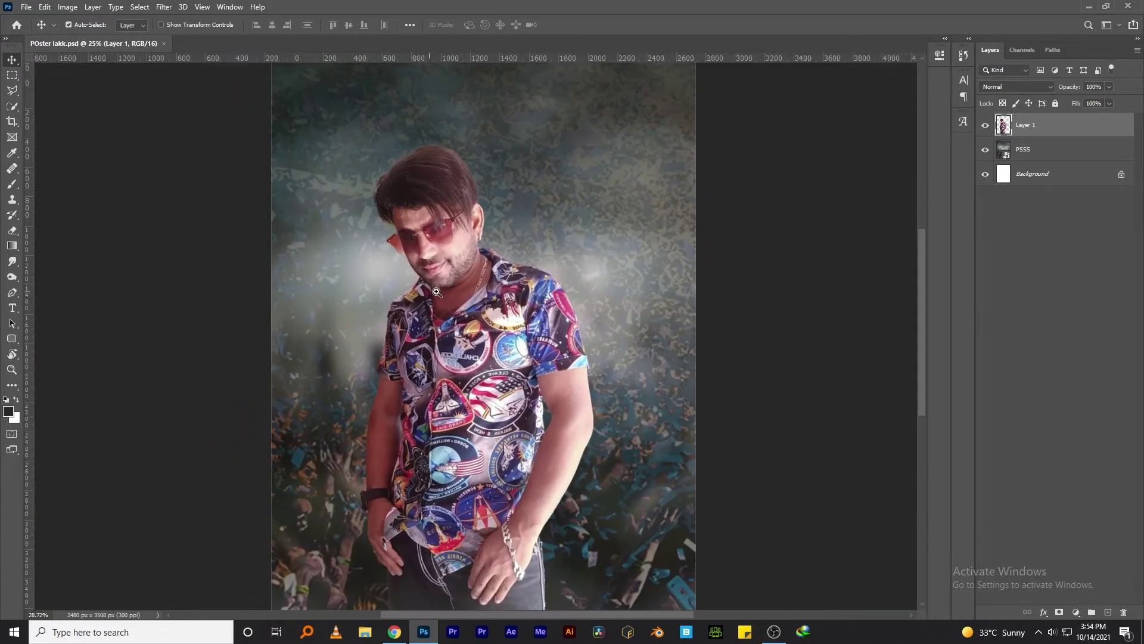
key(ctrl+minus)
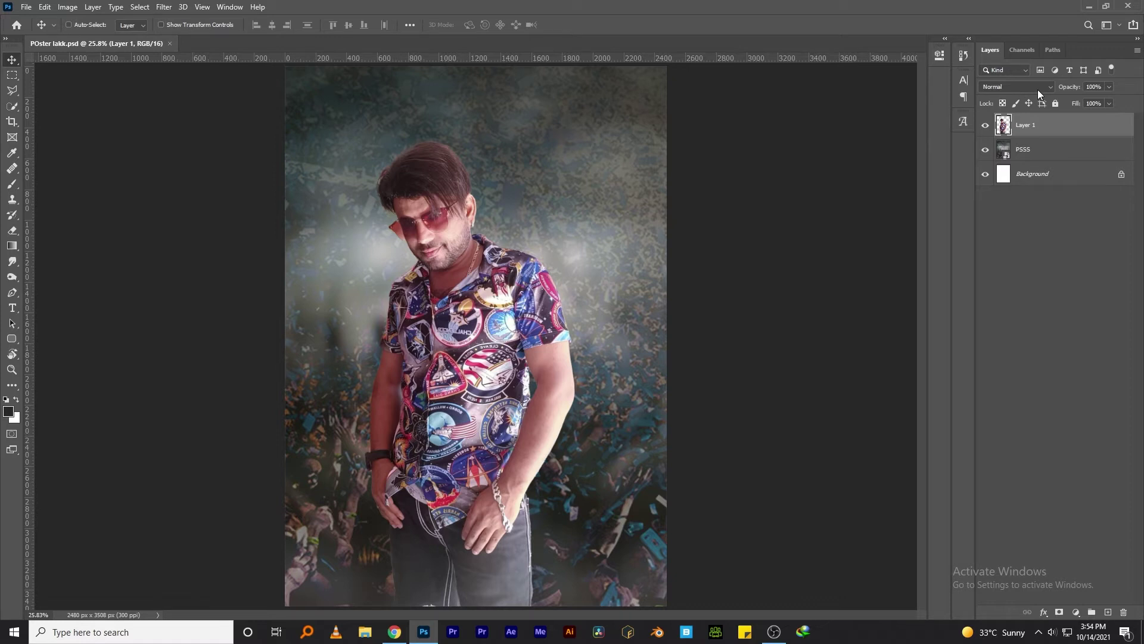
key(ctrl+t)
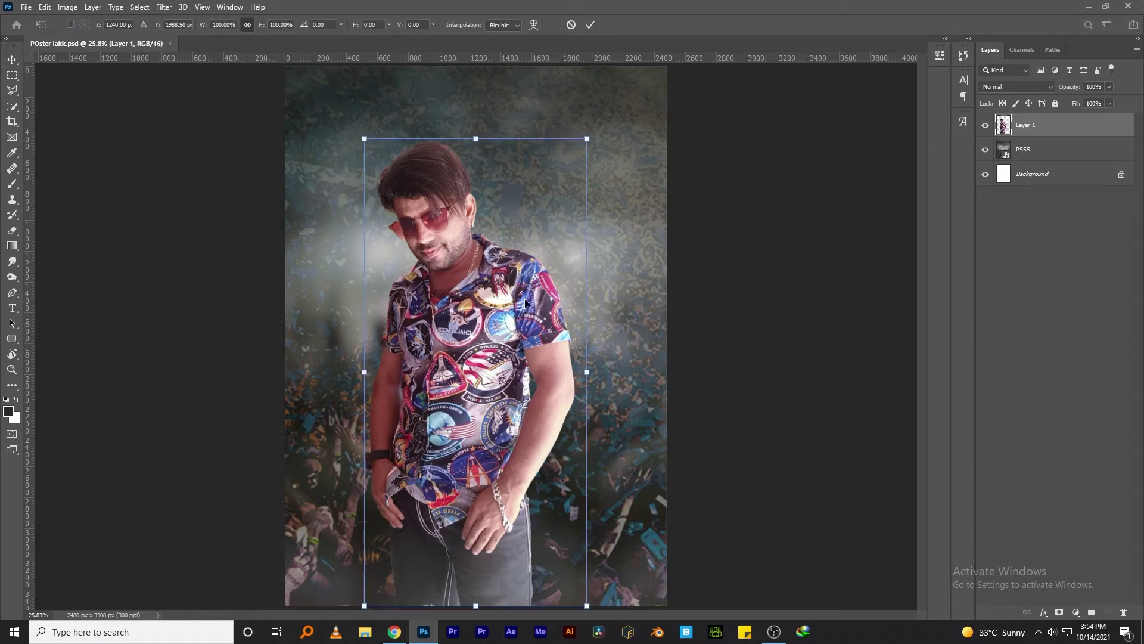
drag(475, 133, 471, 106)
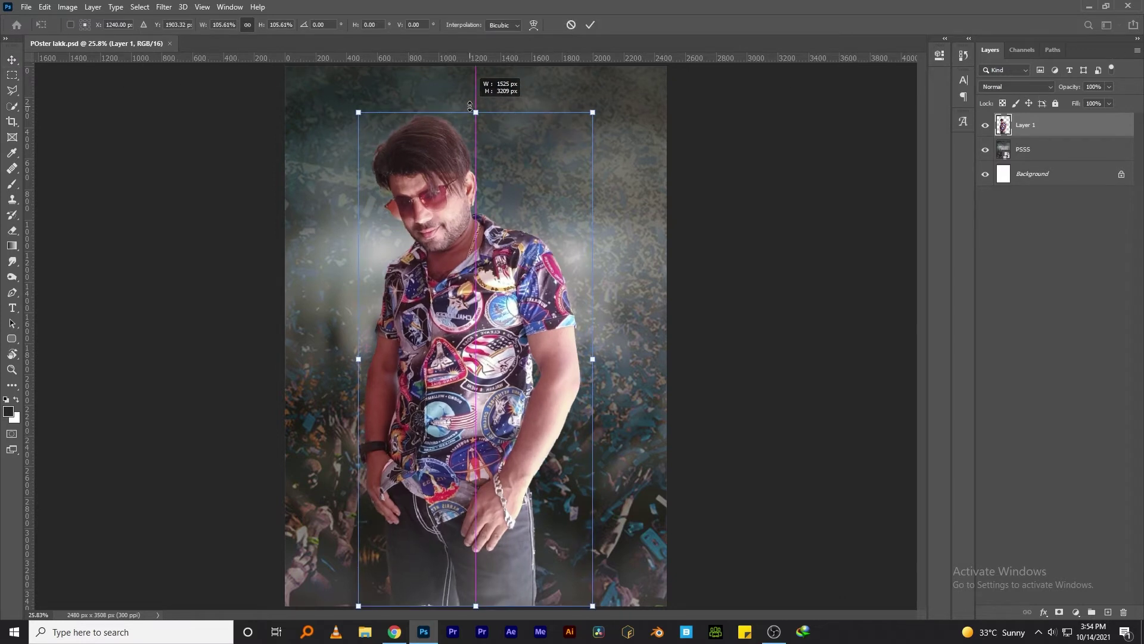
key(Return)
drag(481, 232, 463, 249)
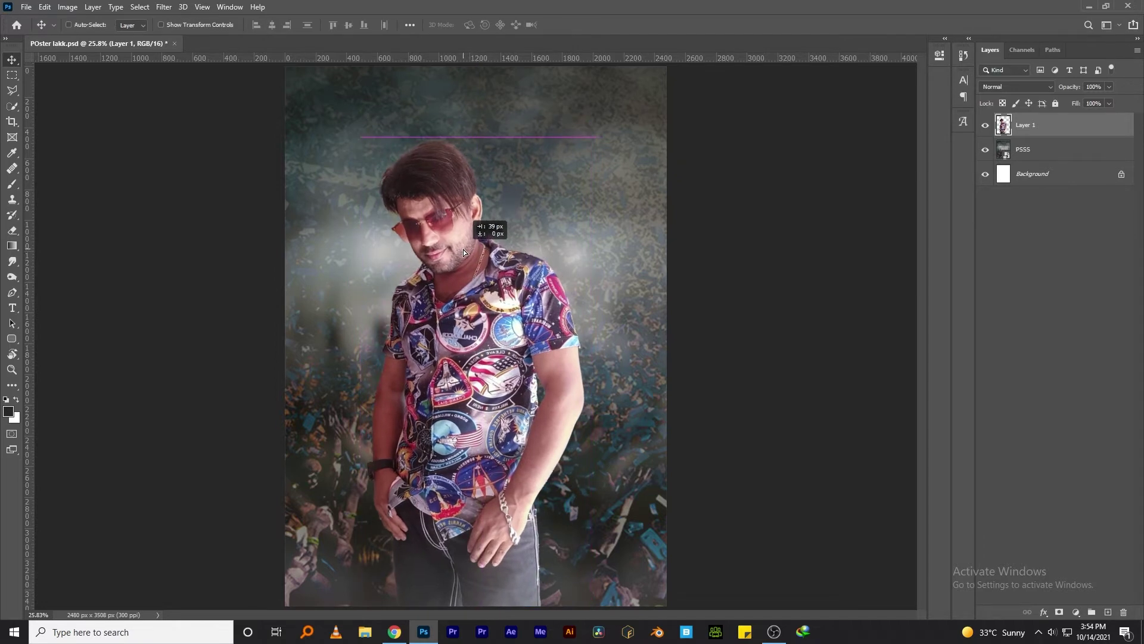
Move the PSSS crowd layer down and scale it to about 166% to cover the poster.
ctrl+click(544, 231)
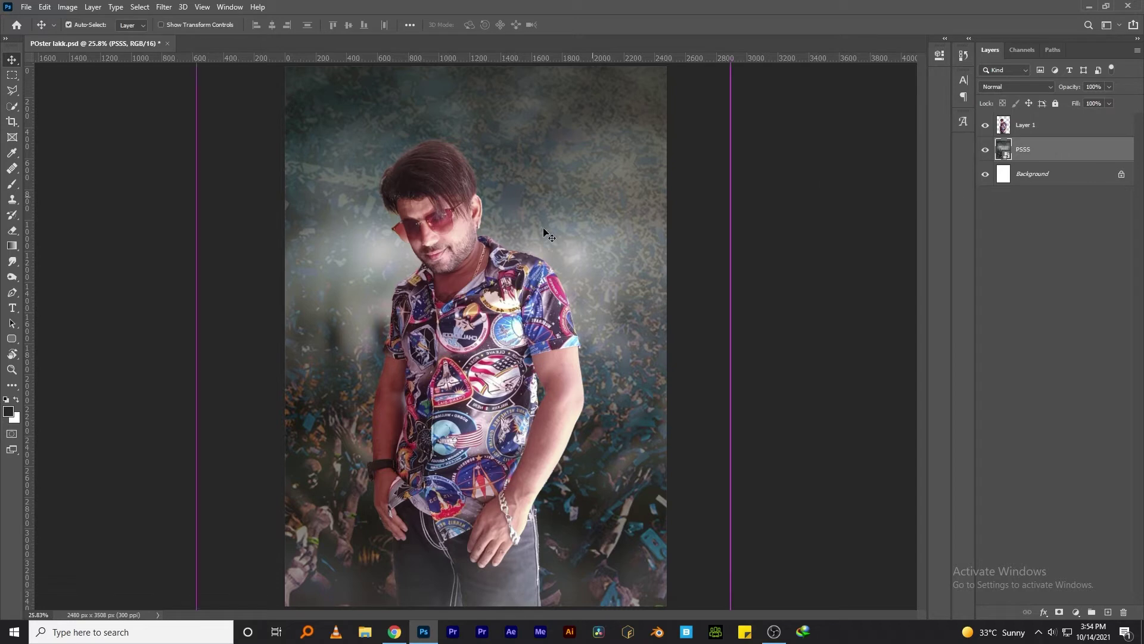
key(ctrl+t)
key(ctrl+0)
mouse_move(493, 251)
mouse_down()
mouse_move(494, 309)
mouse_move(493, 202)
mouse_up()
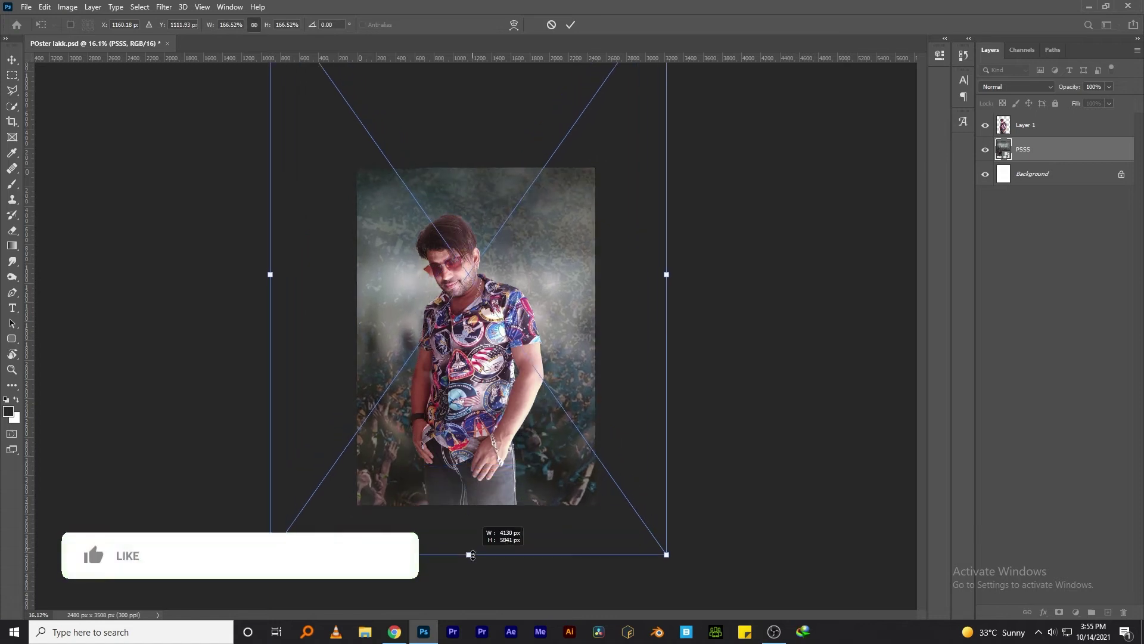
drag(467, 464, 471, 511)
key(Return)
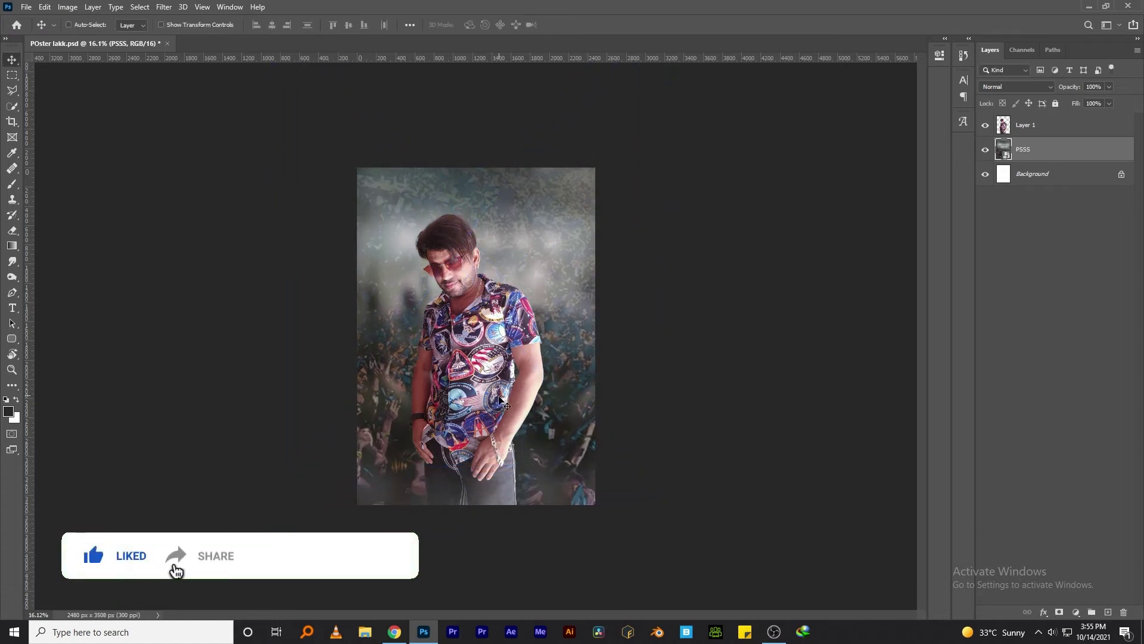
drag(495, 418, 499, 434)
key(ctrl+0)
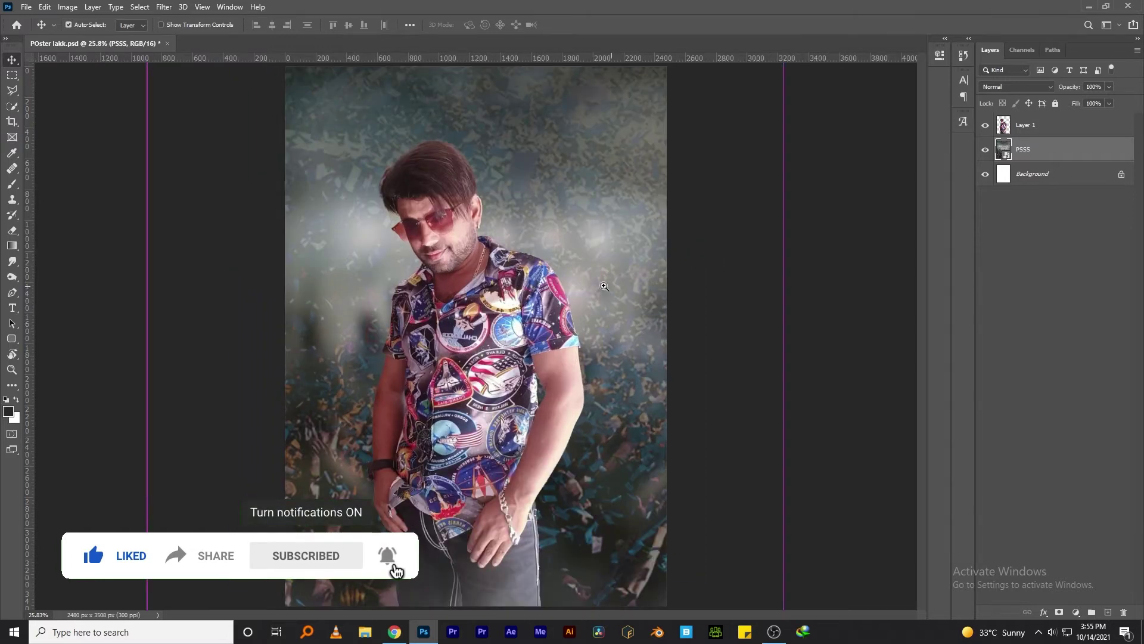
scroll(596, 292, down, 1)
click(1026, 174)
Duplicate the man's Layer 1 and add a Vibrance adjustment layer.
click(1031, 126)
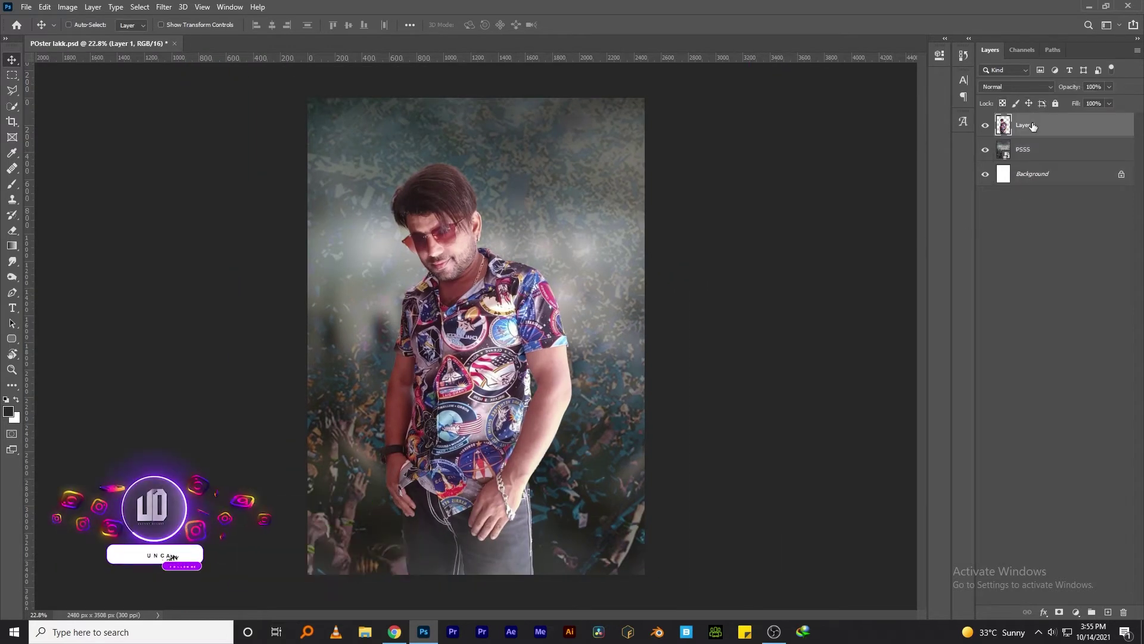
drag(482, 266, 484, 266)
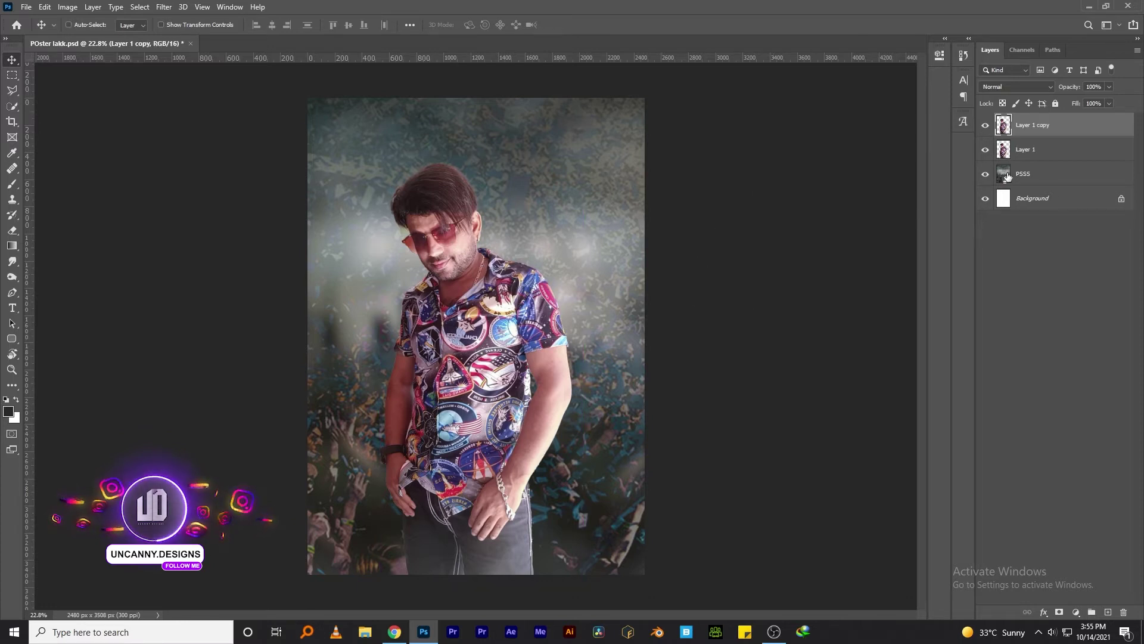
click(1004, 407)
click(1077, 612)
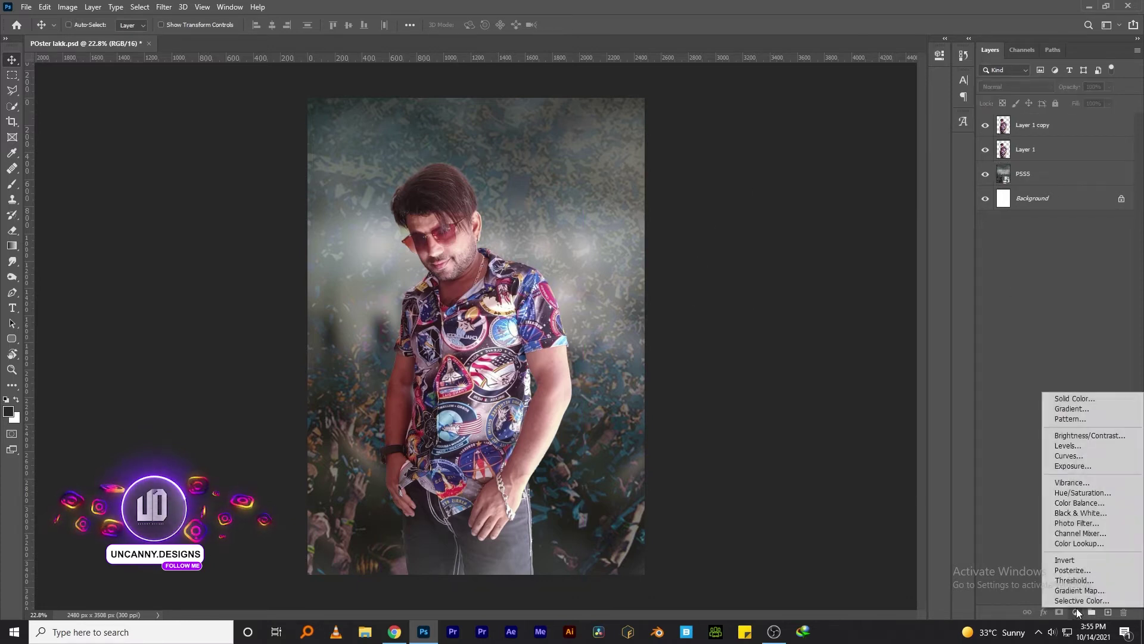
click(1072, 482)
Set Vibrance to -48 and Saturation to +83, placing the adjustment below Layer 1.
drag(833, 104, 824, 104)
drag(1064, 124, 1048, 189)
mouse_move(860, 102)
mouse_down()
mouse_move(782, 103)
mouse_move(899, 124)
mouse_up()
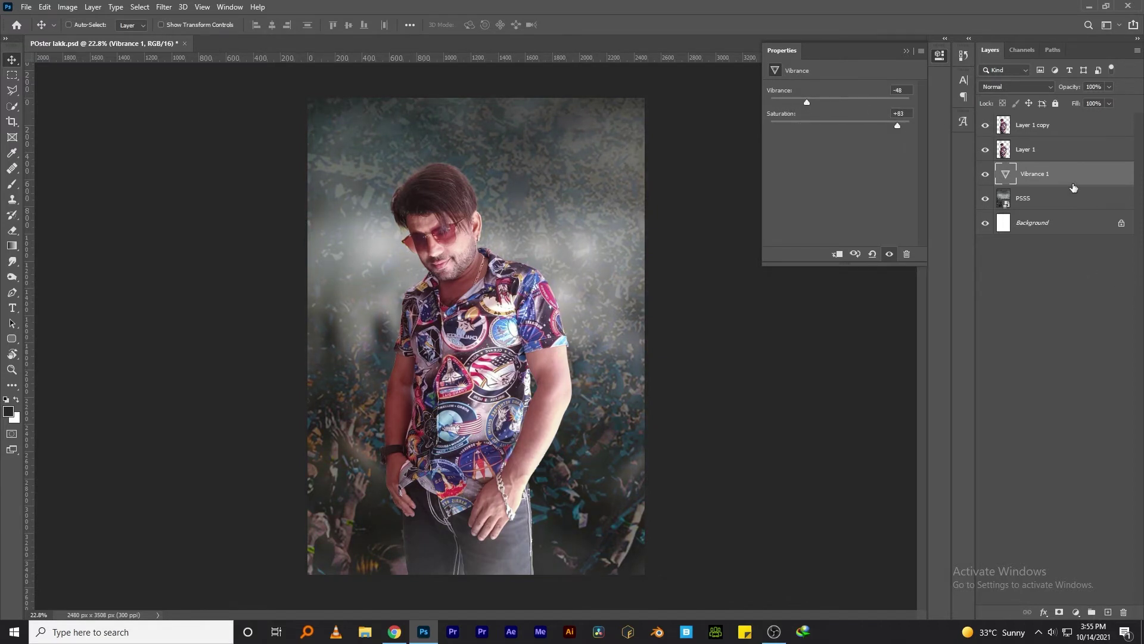
Select the duplicated man layer, Layer 1 copy.
click(1049, 128)
scroll(503, 276, up, 3)
scroll(503, 276, up, 3)
scroll(502, 276, up, 3)
scroll(465, 486, up, 3)
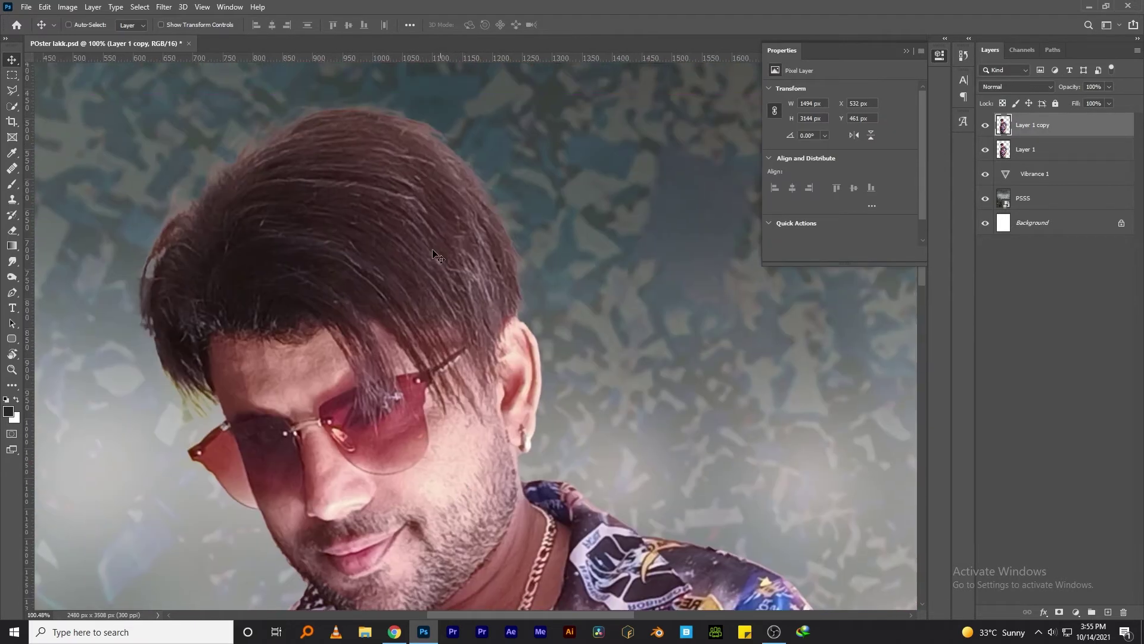
Choose the Smudge tool and load a hair-strand brush from the brush presets.
click(12, 277)
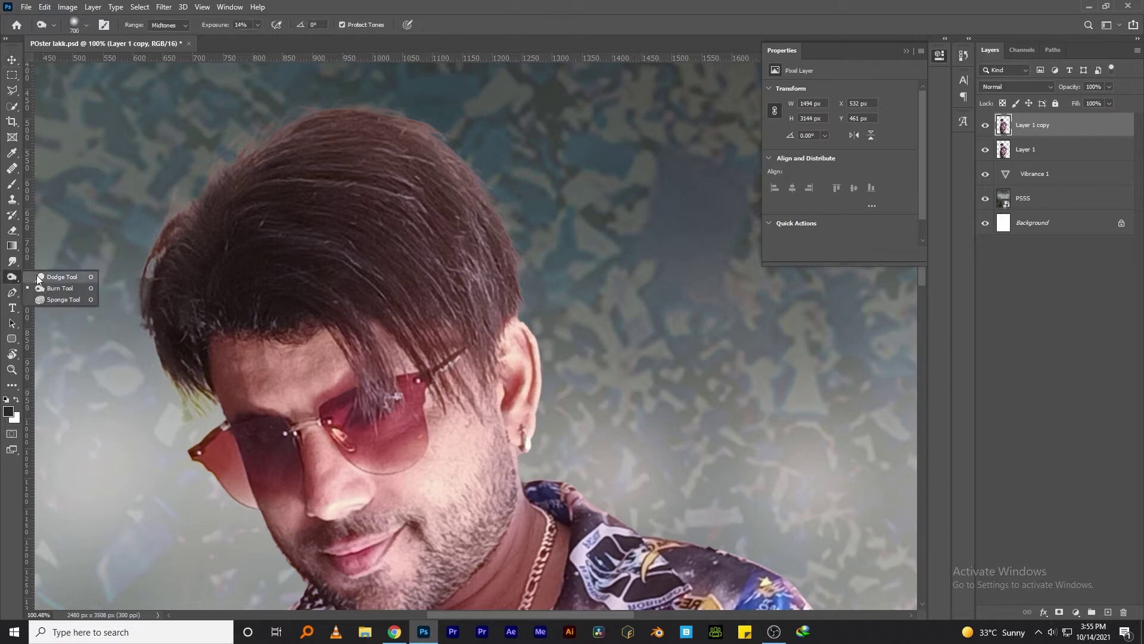
click(13, 261)
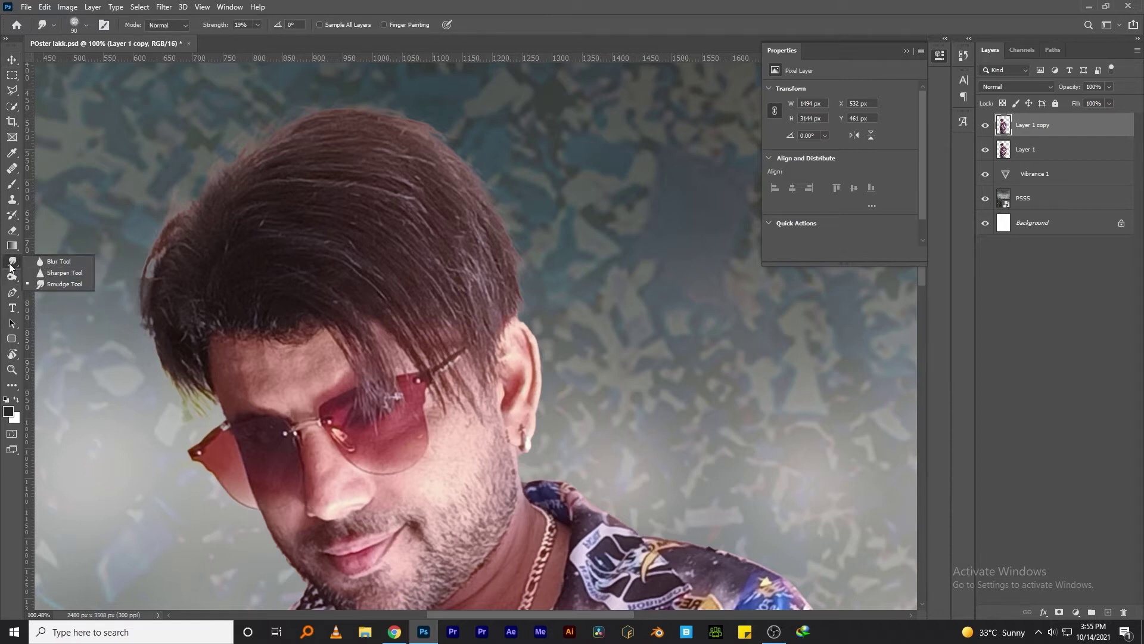
click(39, 283)
right_click(251, 260)
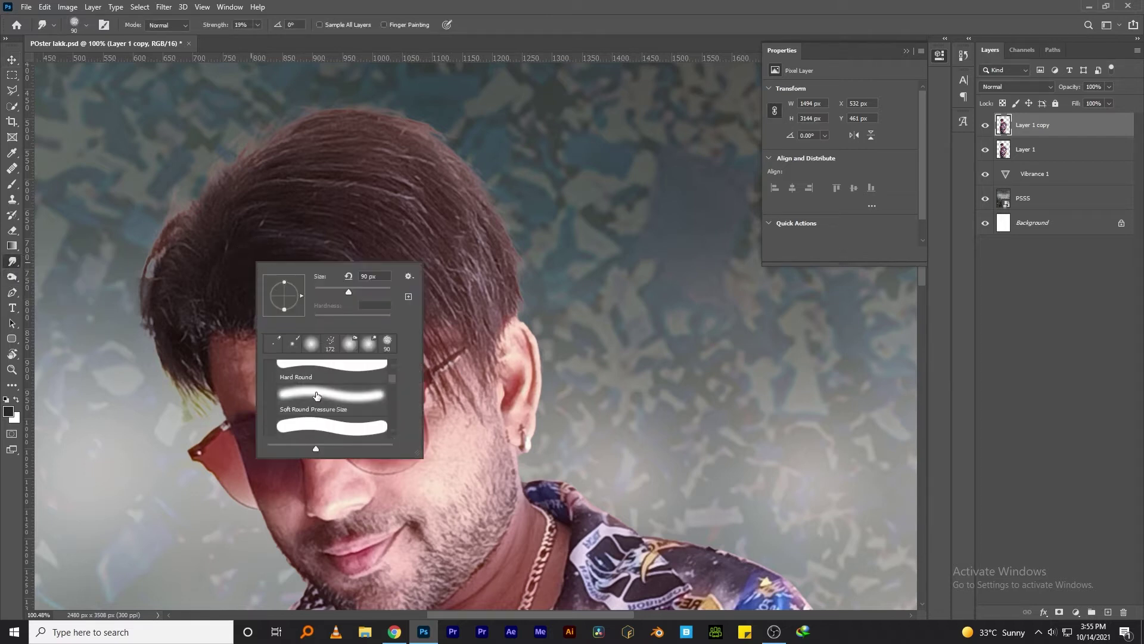
scroll(312, 413, up, 2)
scroll(312, 416, up, 1)
scroll(311, 417, up, 1)
scroll(309, 421, up, 1)
click(271, 367)
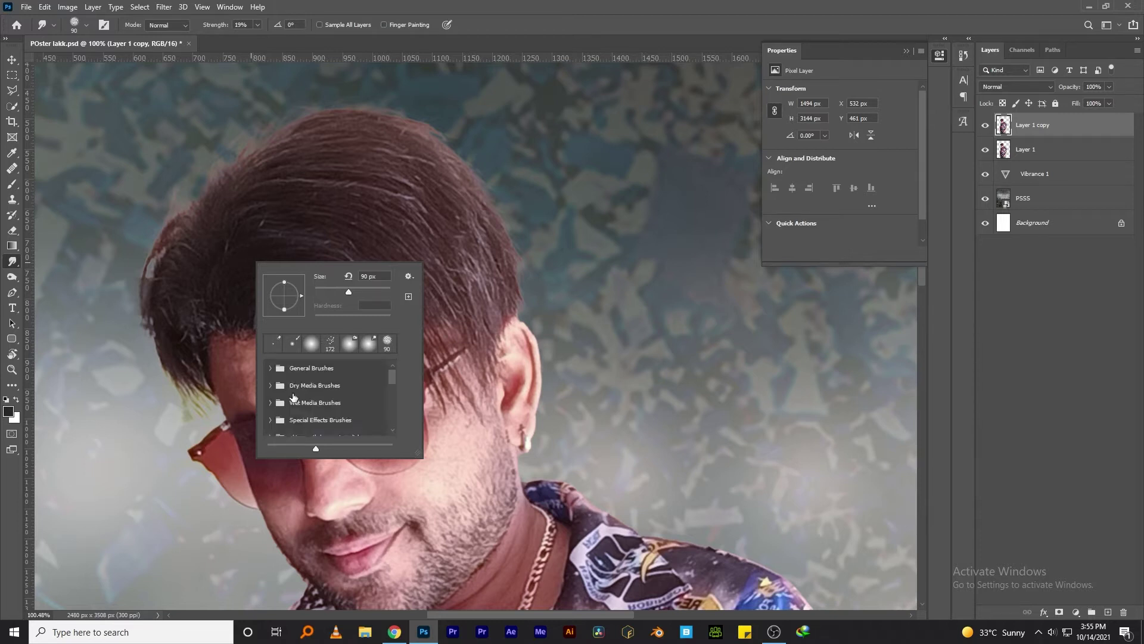
scroll(322, 405, down, 3)
click(331, 408)
key(Return)
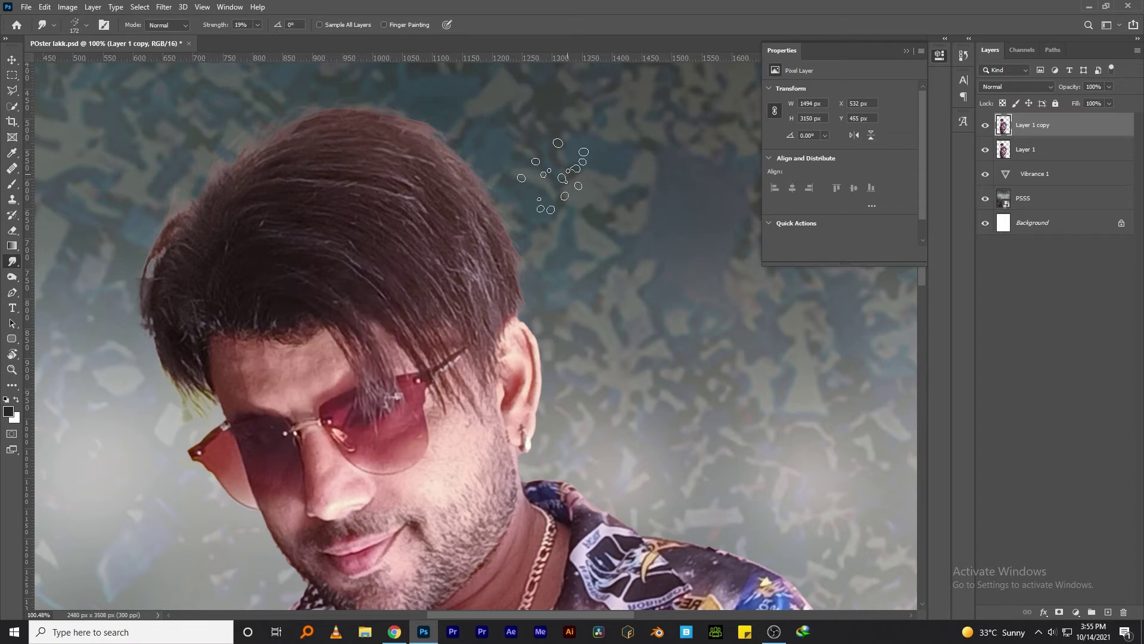
Using the Hair 5 brush, smudge wispy strands out from the top and edge of the hair.
right_click(498, 181)
scroll(551, 322, down, 2)
scroll(549, 328, down, 1)
double_click(549, 328)
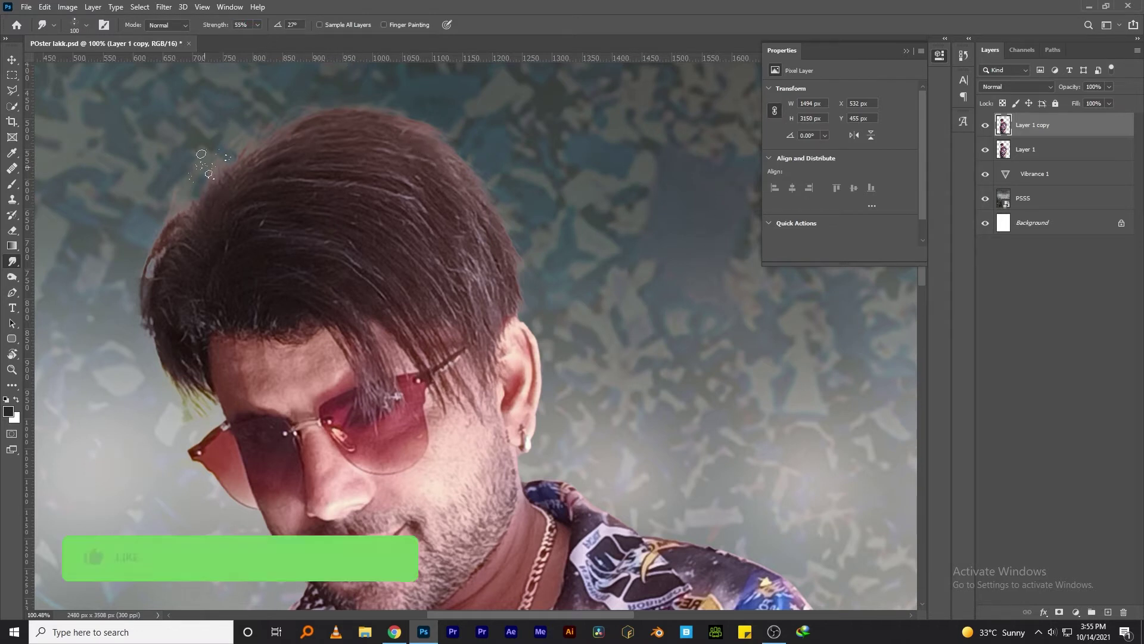
drag(214, 131, 288, 81)
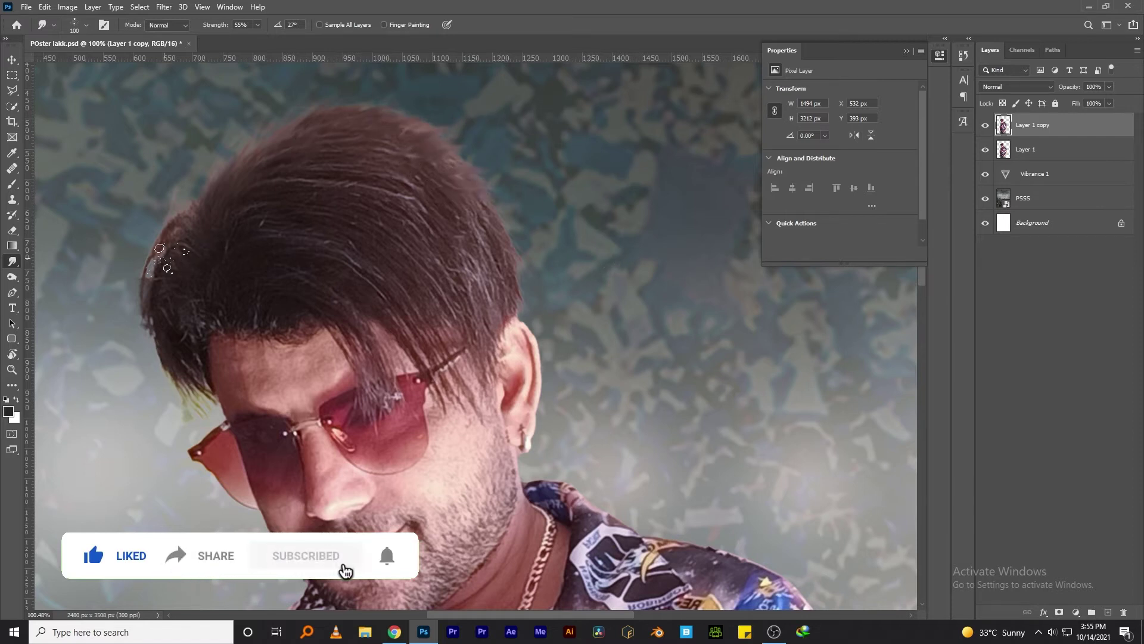
drag(167, 244, 244, 84)
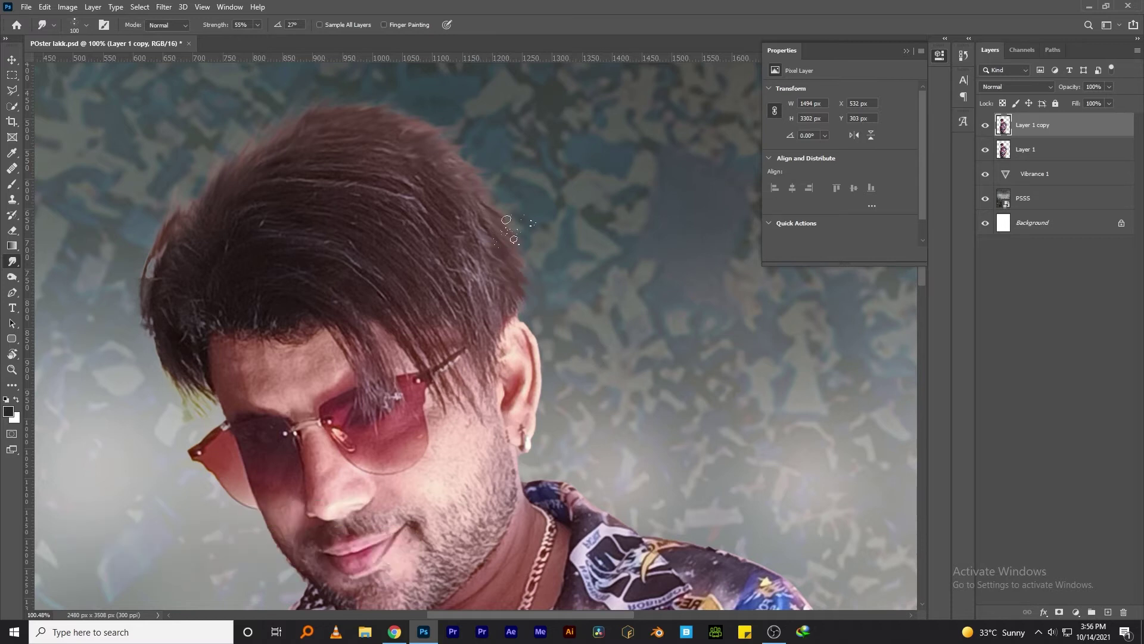
Switch to a different brush from the hair brush folder.
right_click(472, 153)
scroll(537, 298, up, 2)
scroll(524, 304, up, 2)
scroll(492, 315, up, 2)
click(494, 315)
click(525, 315)
click(716, 292)
Fit the poster on screen and add a Brightness/Contrast adjustment layer on top.
drag(441, 426, 445, 223)
key(ctrl+0)
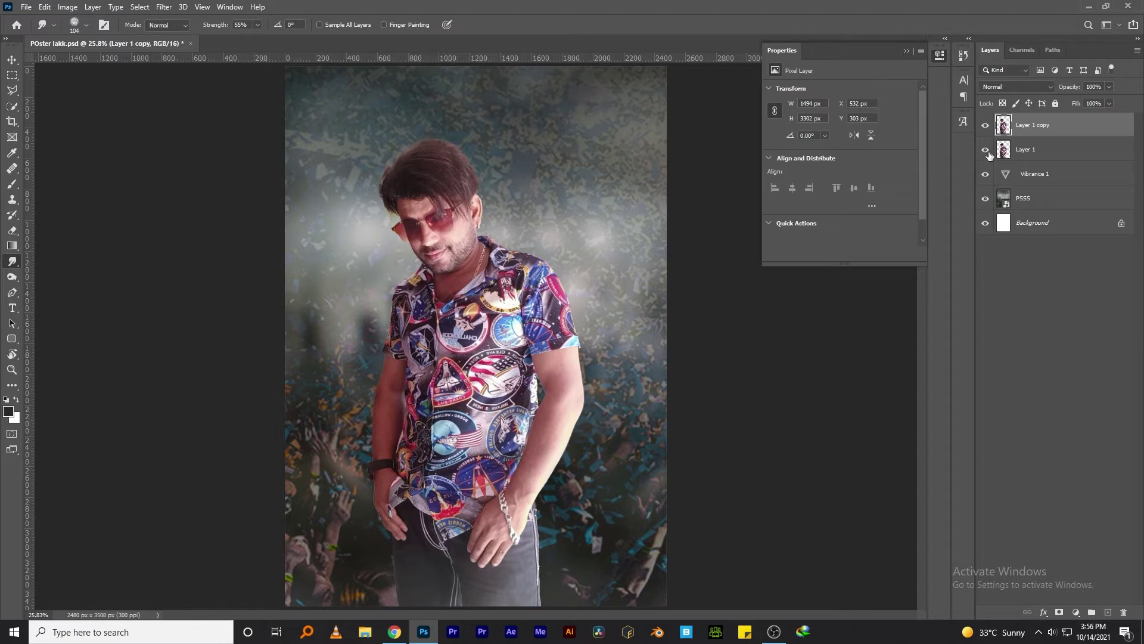
click(1076, 607)
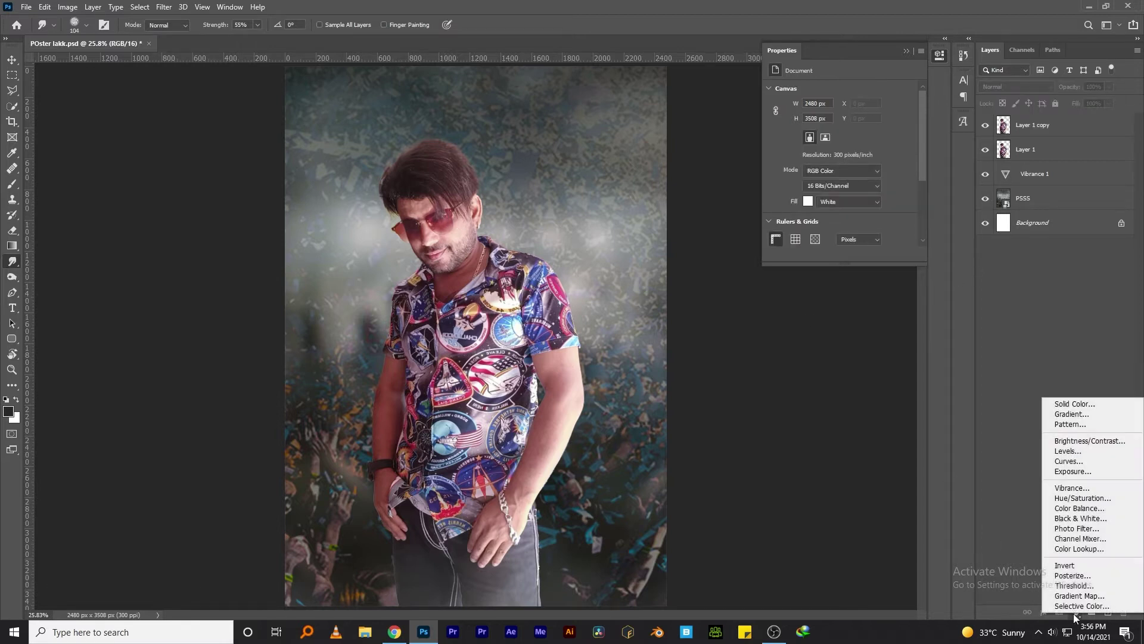
click(1085, 442)
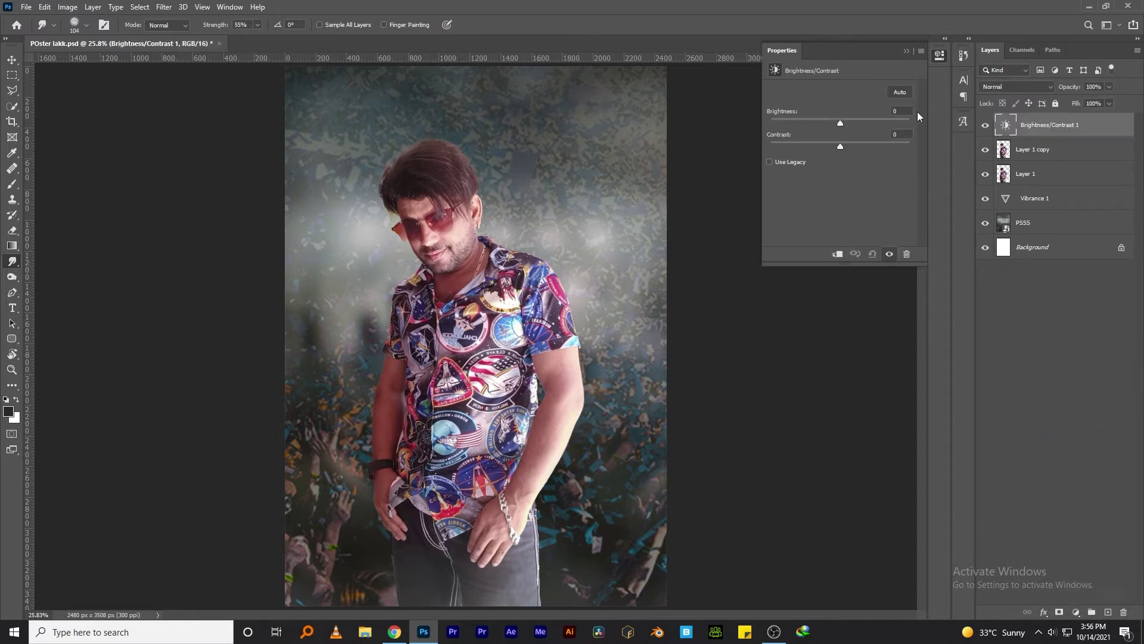
Clip Brightness/Contrast 1 to the duplicated man with Brightness 7 and Contrast -5.
right_click(1028, 126)
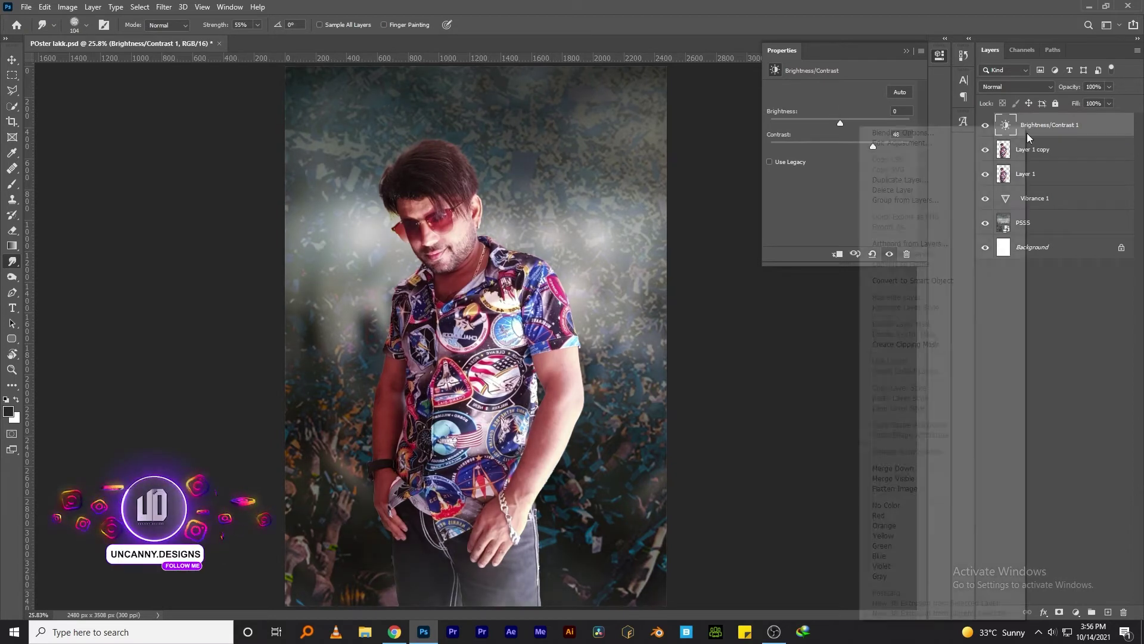
click(905, 343)
mouse_move(841, 123)
mouse_down()
mouse_move(863, 147)
mouse_move(805, 148)
mouse_up()
drag(393, 201, 494, 297)
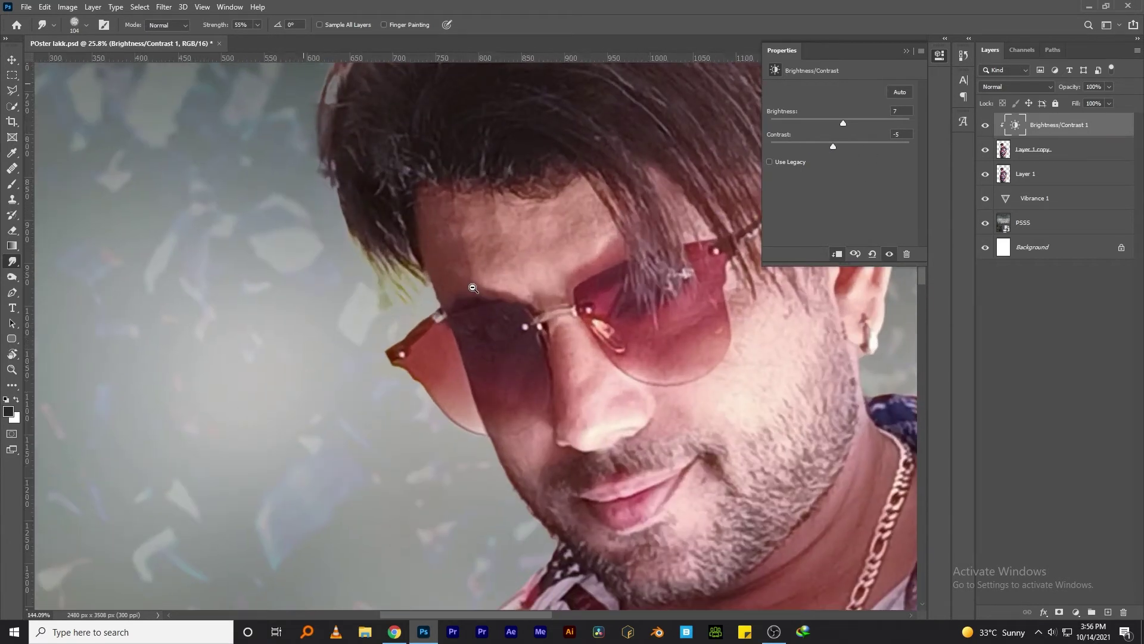
click(1038, 160)
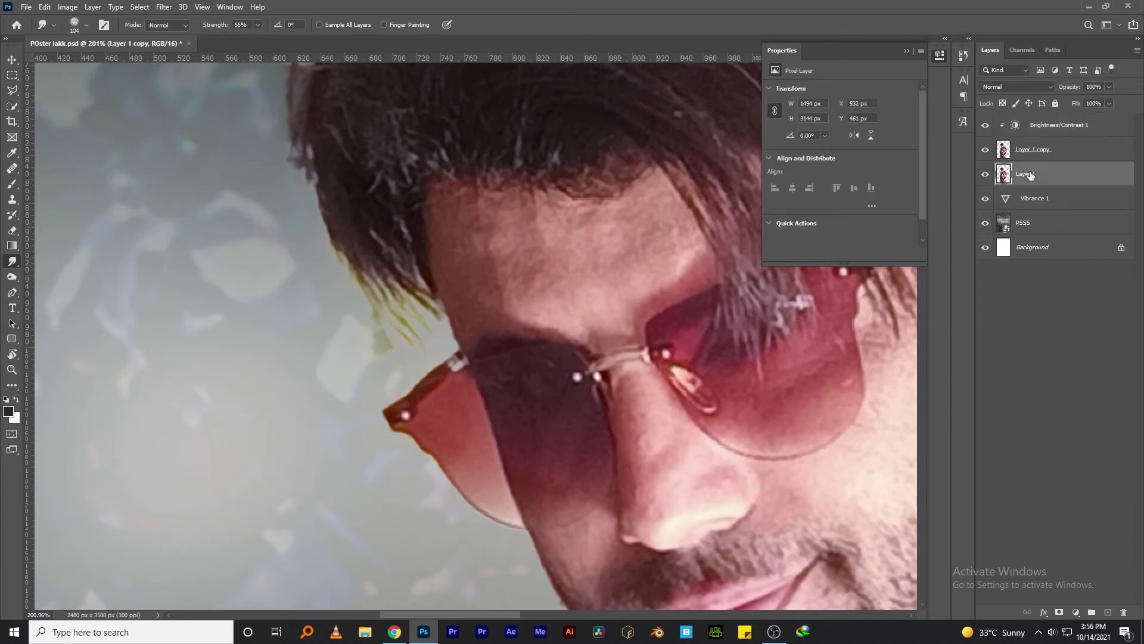
Delete the spare Layer 1 and trace the stray hair on Layer 1 copy into a selection.
key(Delete)
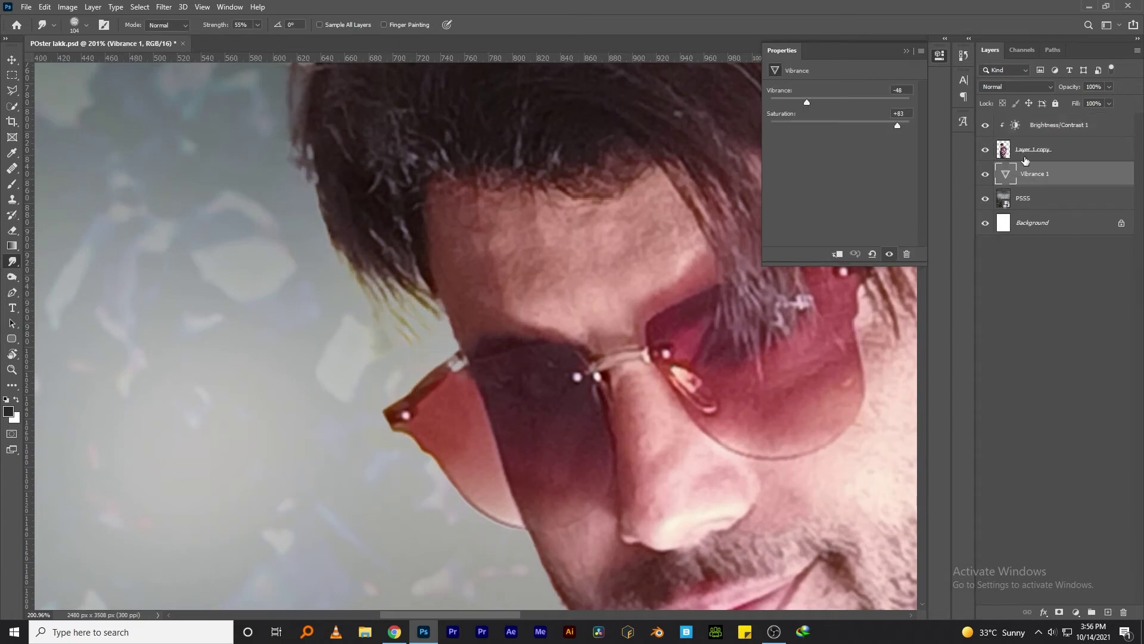
click(1025, 160)
key(p)
click(441, 318)
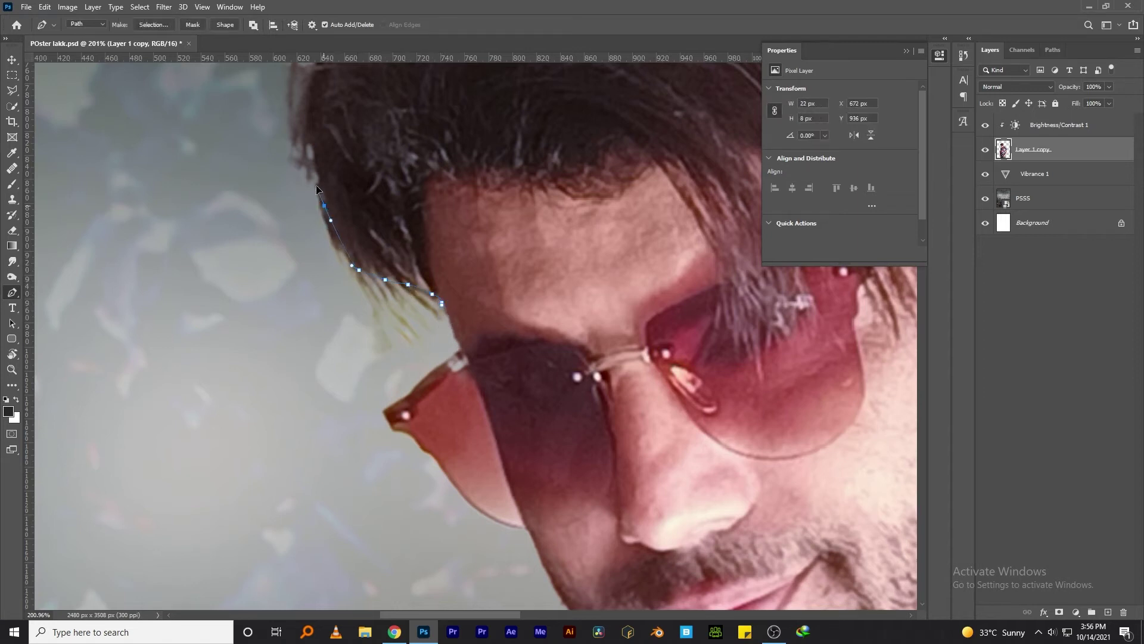
key(ctrl+Return)
Feather the selection and delete the stray hair strands left of the head.
key(shift+F6)
key(Return)
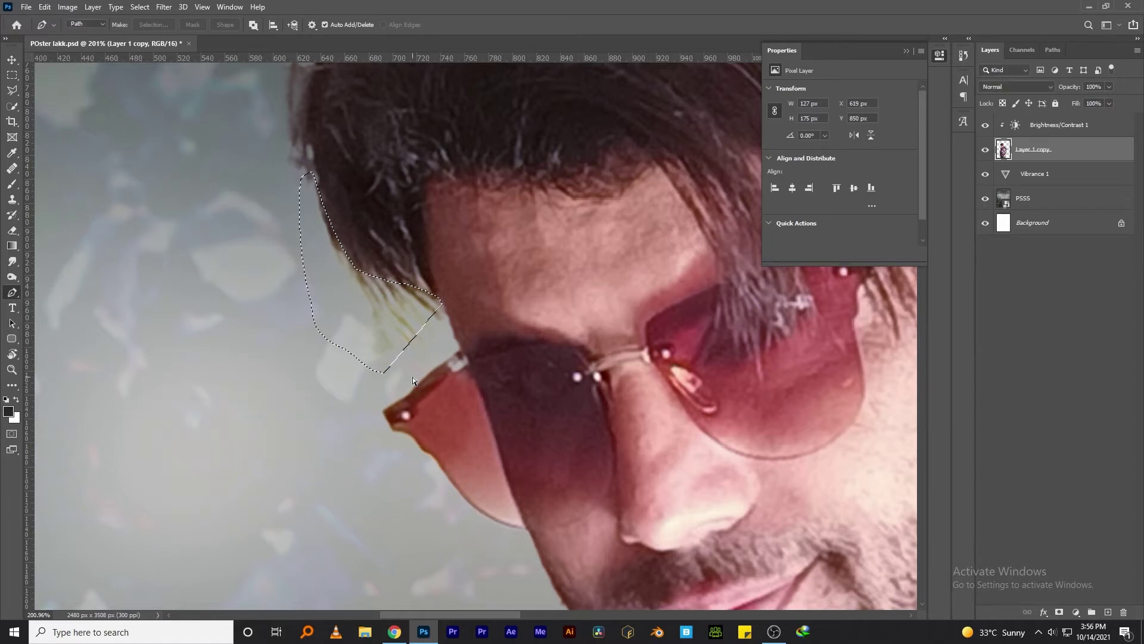
key(Delete)
key(ctrl+d)
key(ctrl+z)
key(ctrl+z)
key(shift+F6)
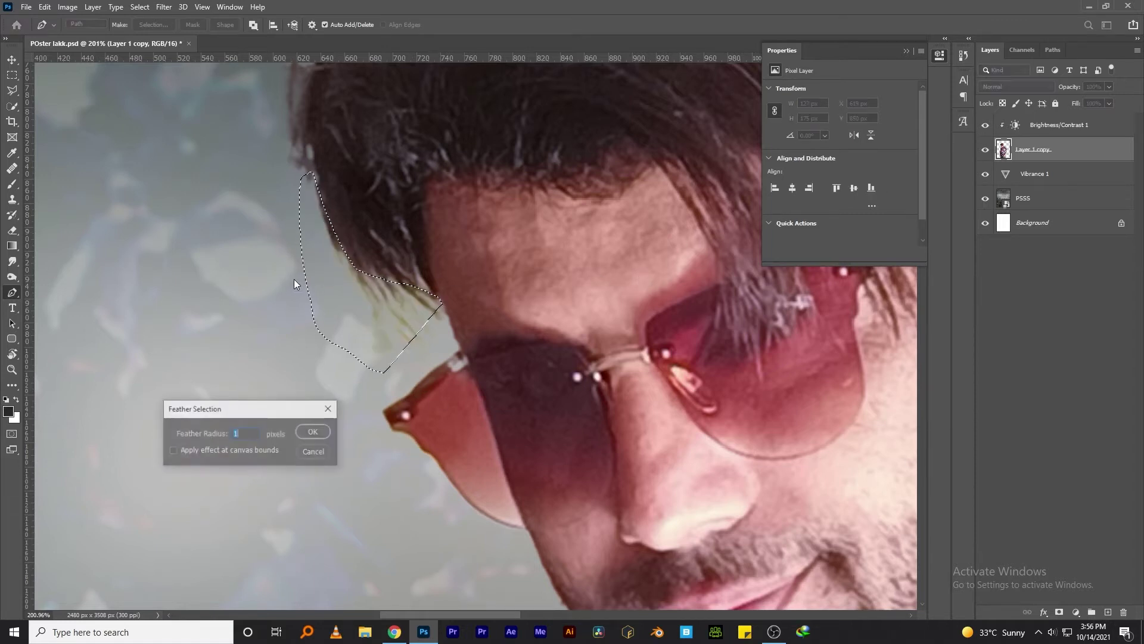
key(Return)
key(Delete)
key(ctrl+d)
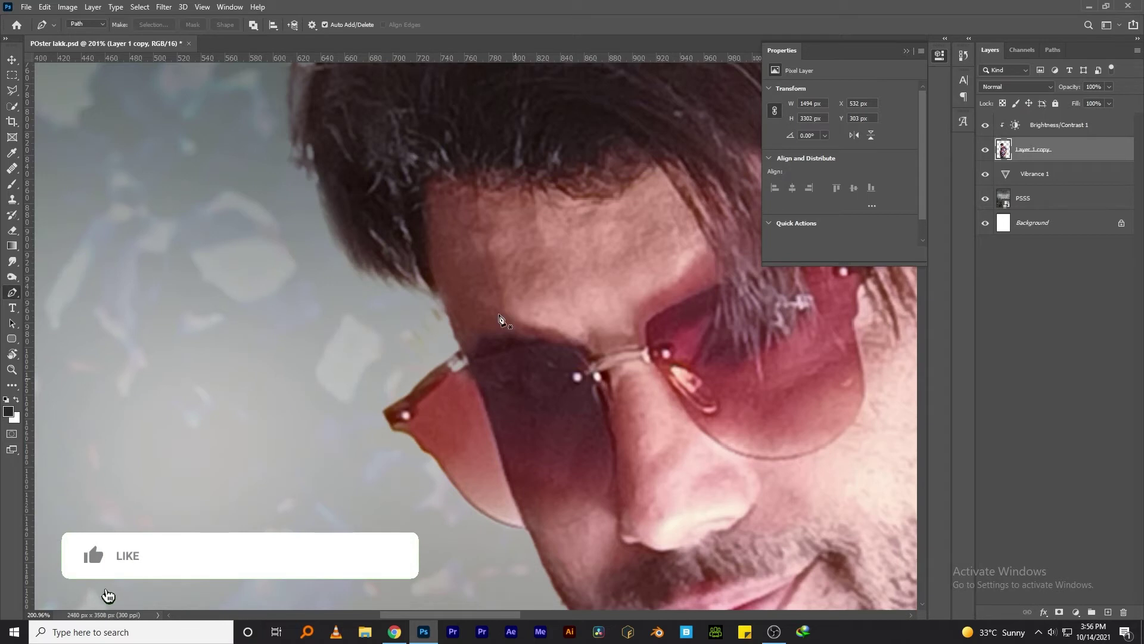
Duplicate the cleaned Layer 1 copy into Layer 1 copy 2.
click(15, 61)
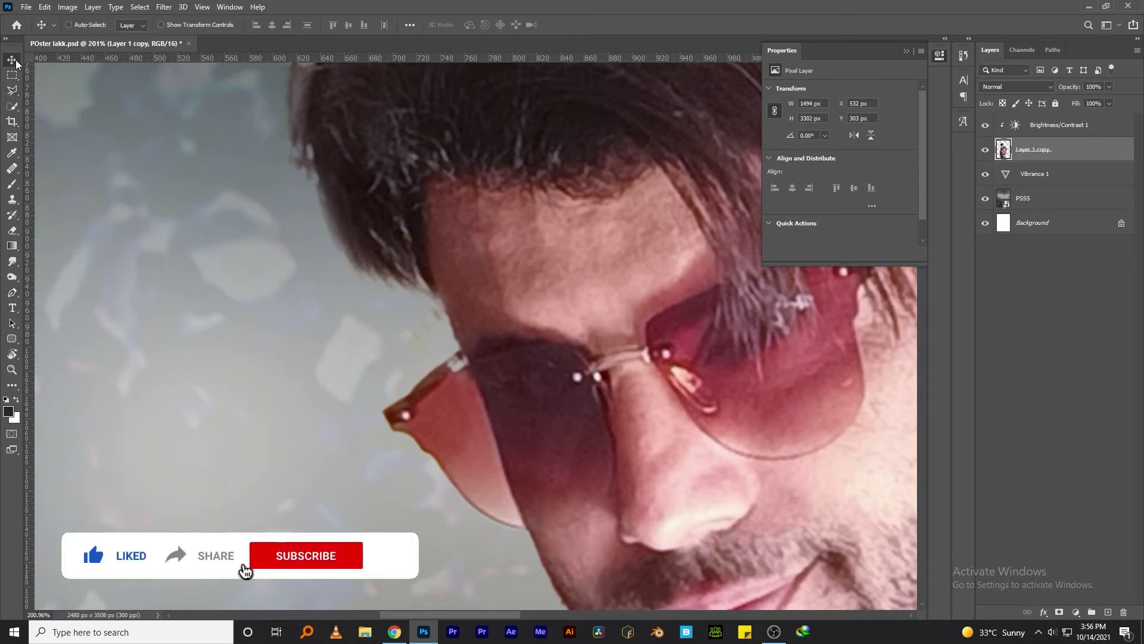
key(ctrl+j)
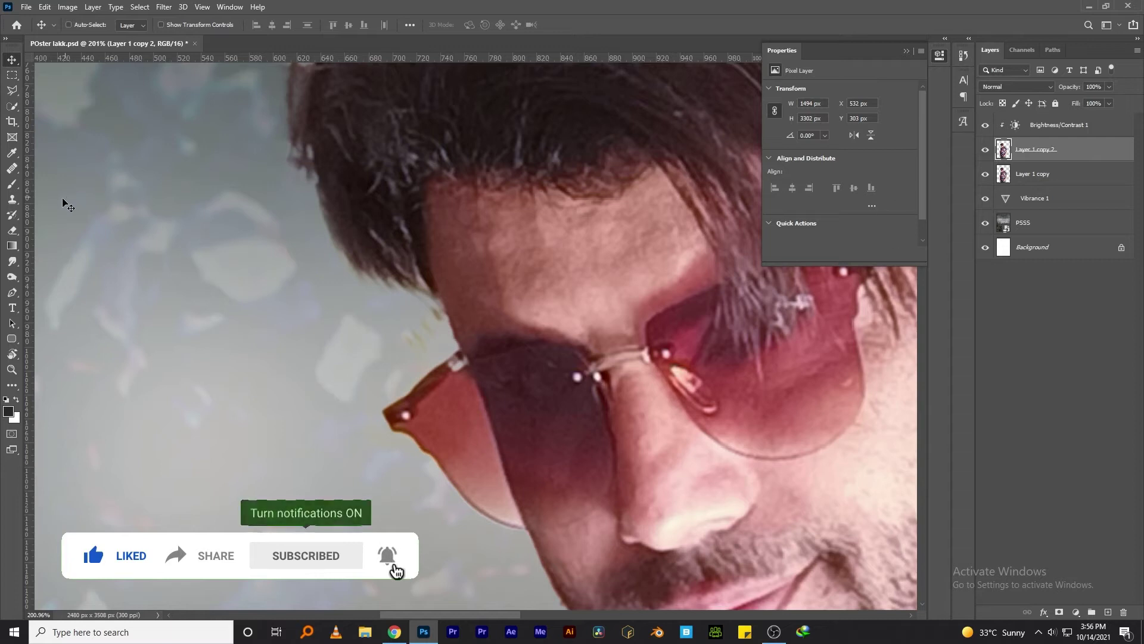
click(12, 230)
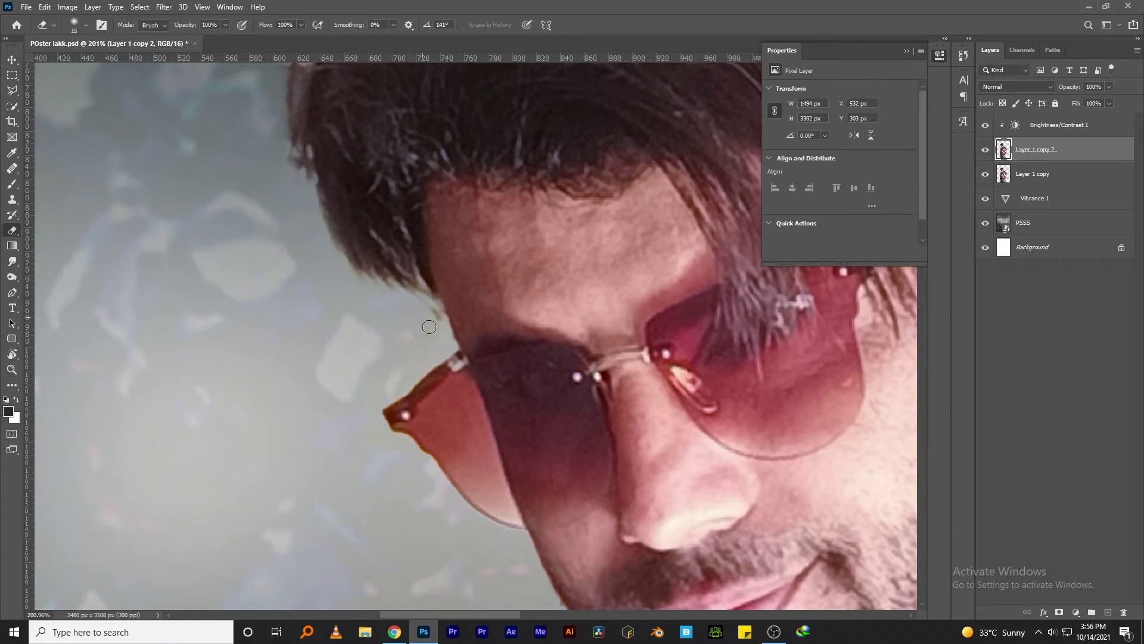
key(alt+bracketleft)
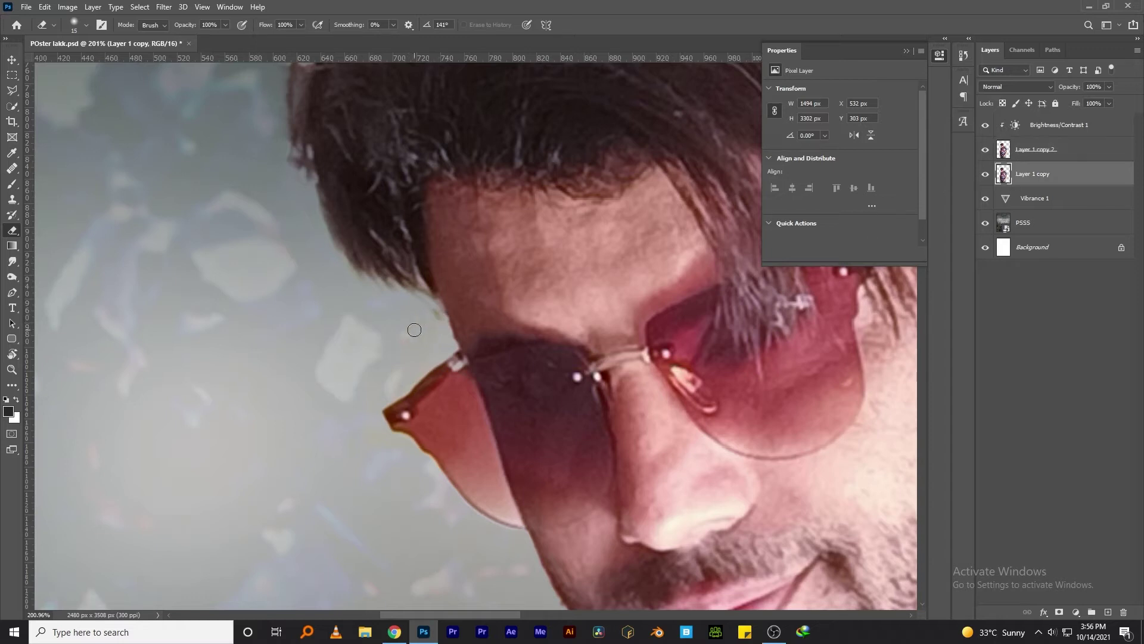
click(11, 60)
drag(544, 306, 335, 325)
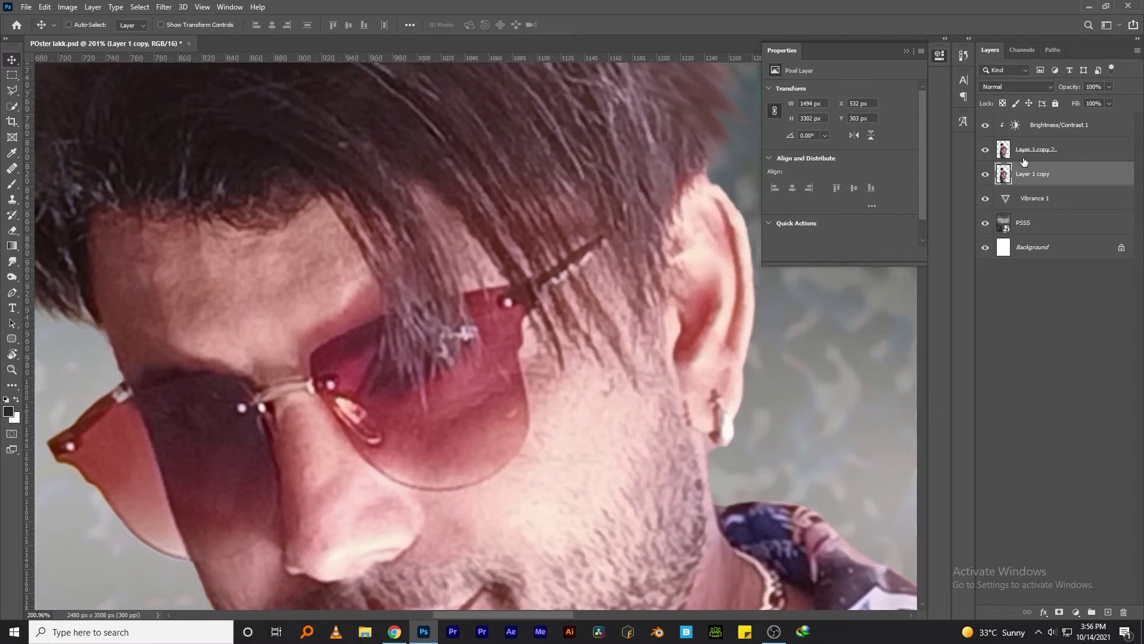
Smudge-smooth the forehead skin near the hairline on Layer 1 copy 2.
key(alt+bracketright)
click(12, 262)
scroll(447, 388, down, 2)
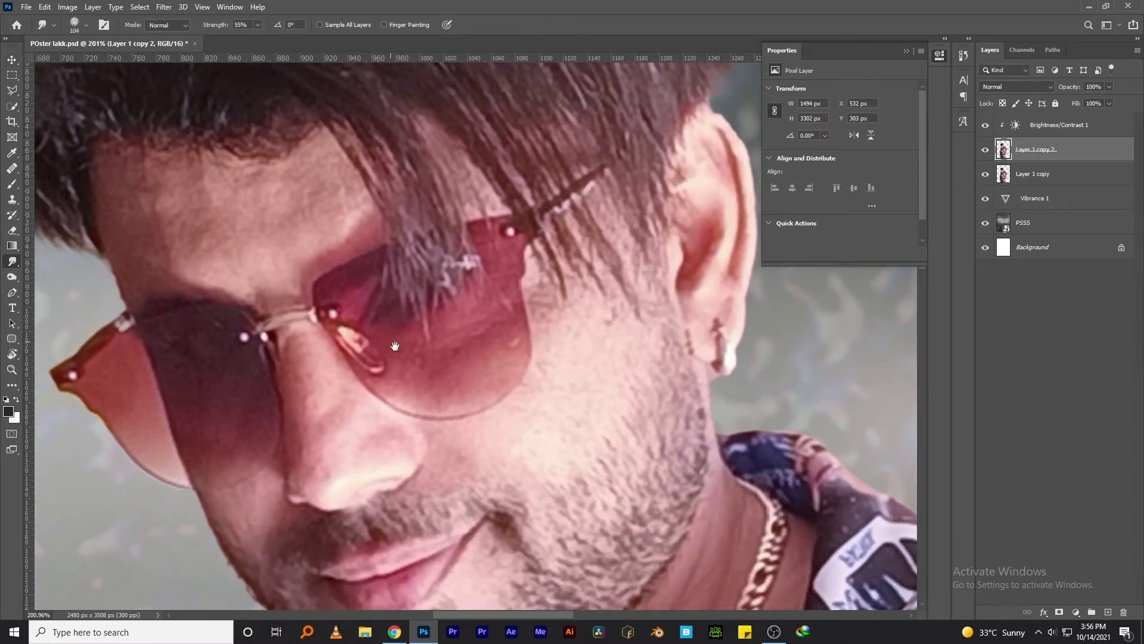
key(bracketleft)
key(bracketleft)
key(bracketleft)
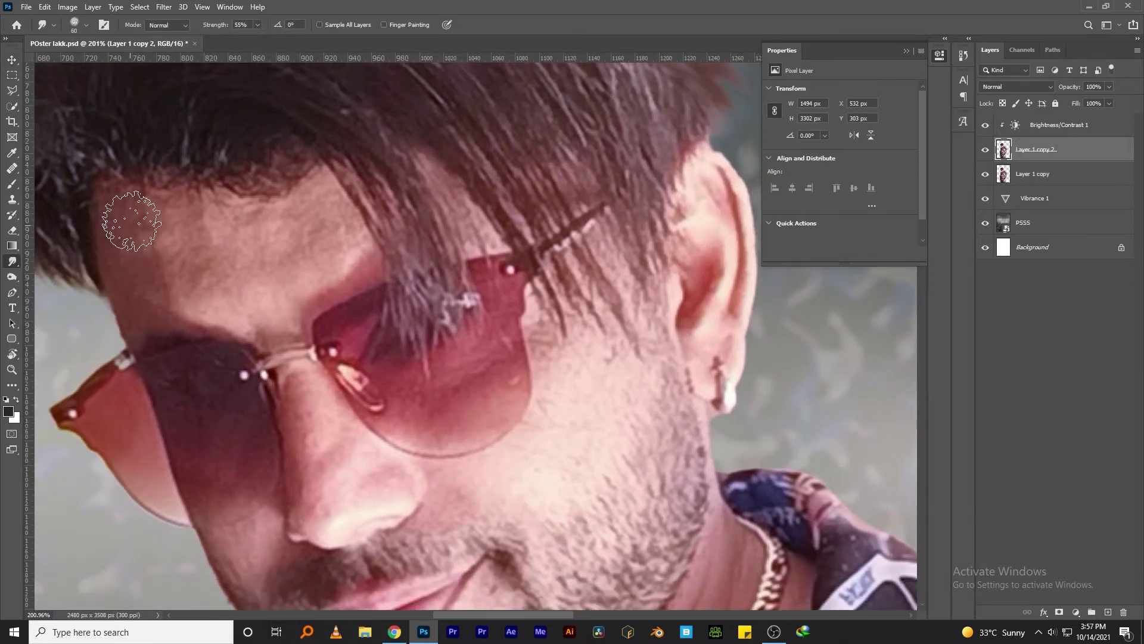
key(bracketleft)
drag(121, 210, 121, 285)
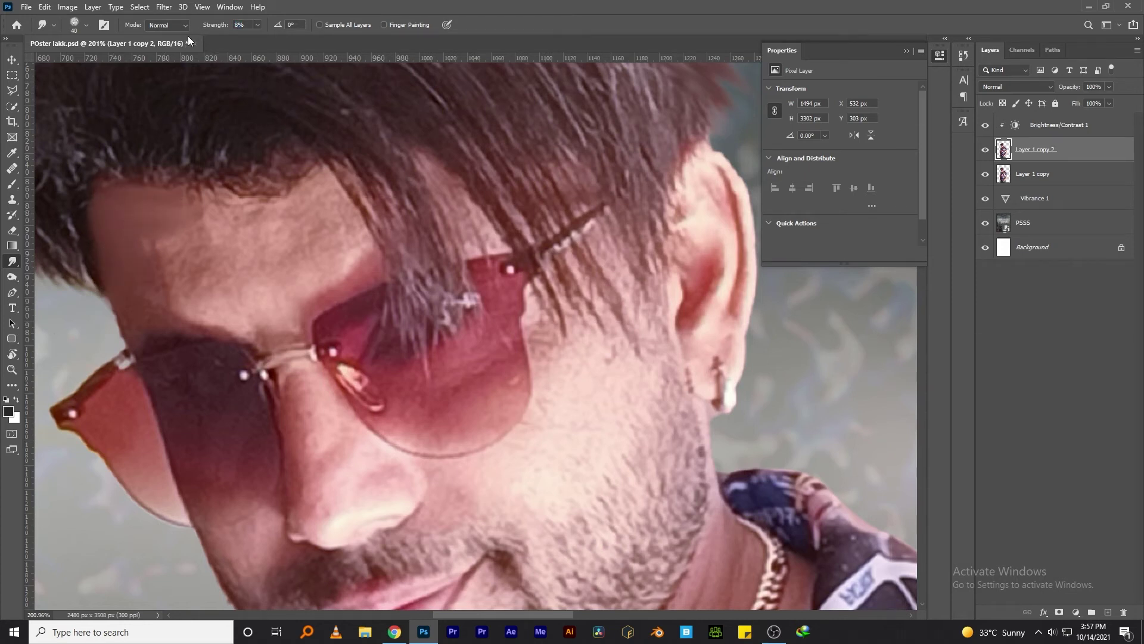
key(bracketright)
drag(153, 278, 184, 250)
Smooth the cheeks, beard edge and neck skin along the jawline, resizing the brush as needed.
key(bracketleft)
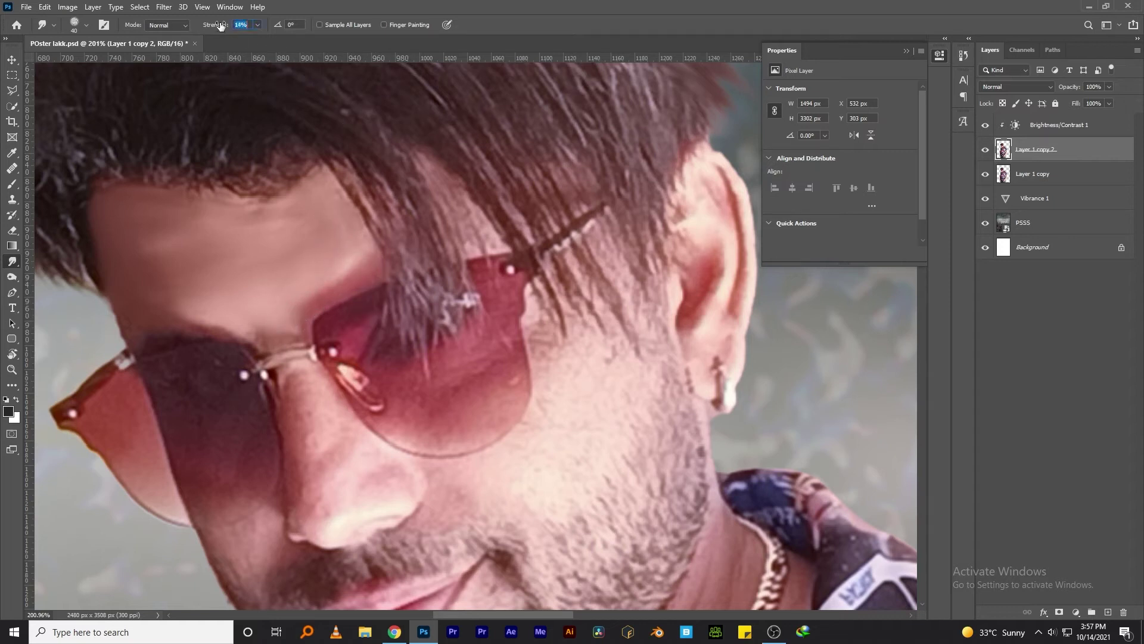
key(bracketleft)
scroll(322, 405, down, 1)
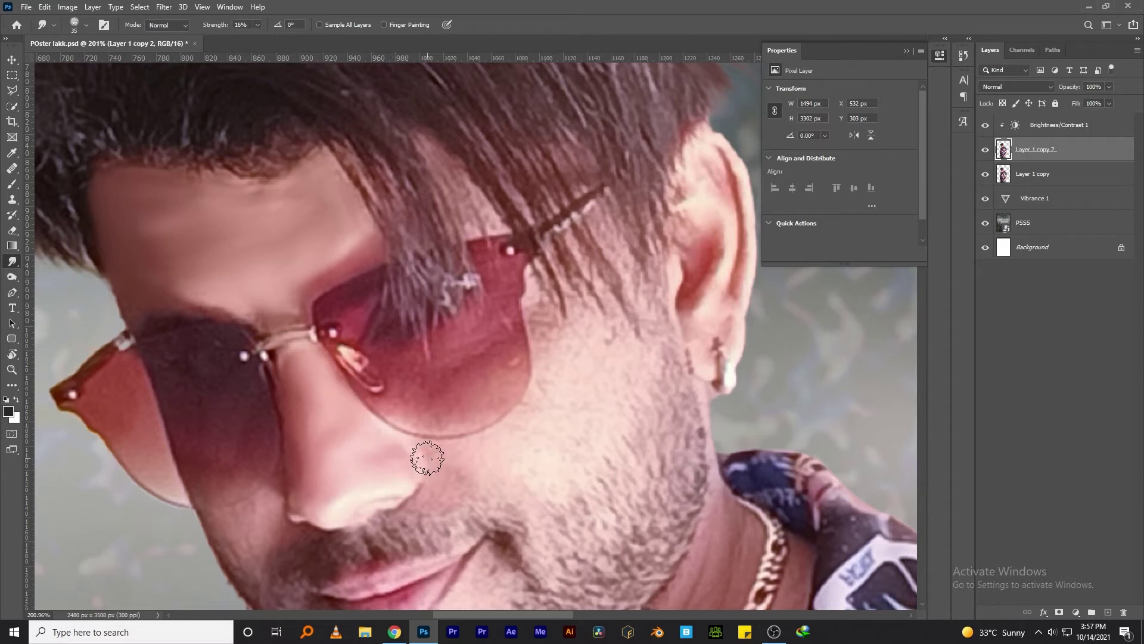
key(bracketright)
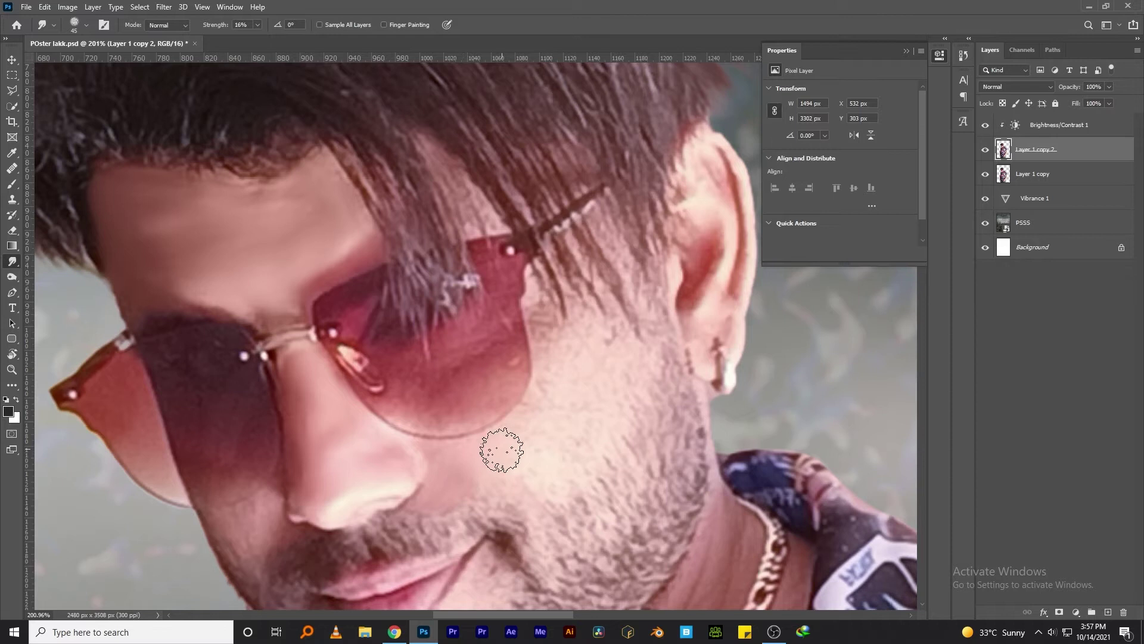
key(bracketright)
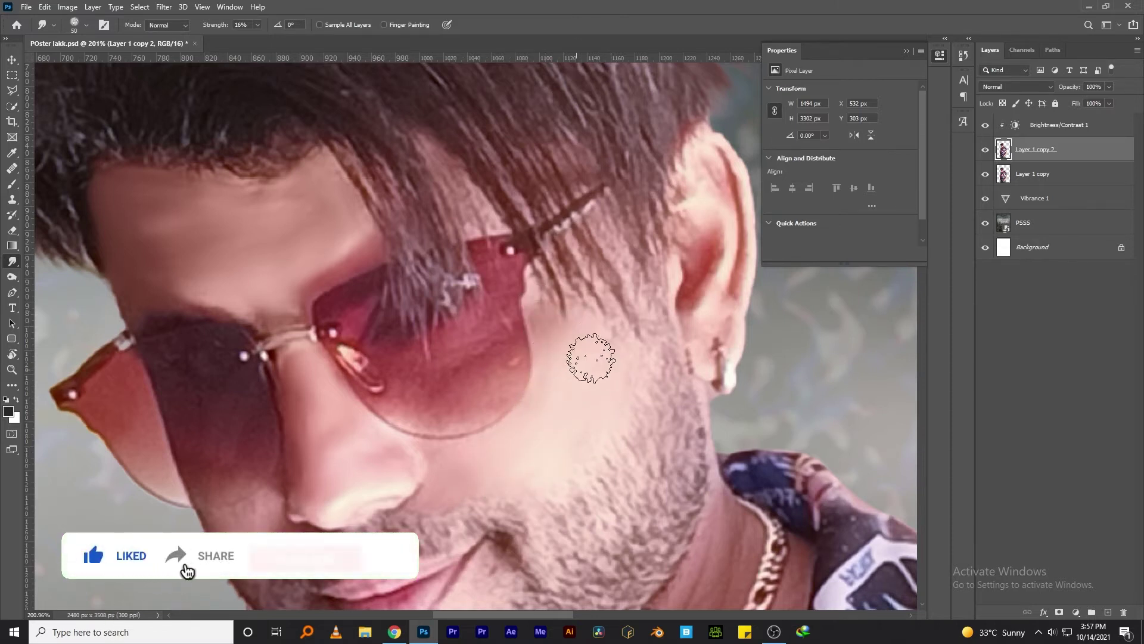
key(bracketleft)
key(bracketleft)
scroll(445, 454, down, 3)
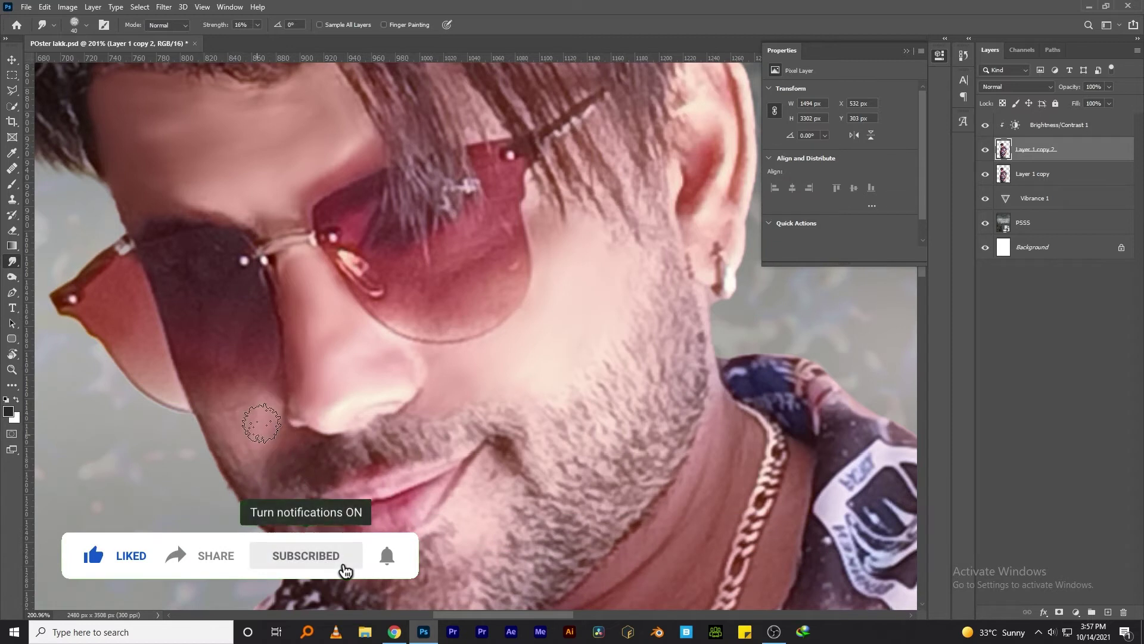
scroll(360, 479, down, 2)
key(bracketleft)
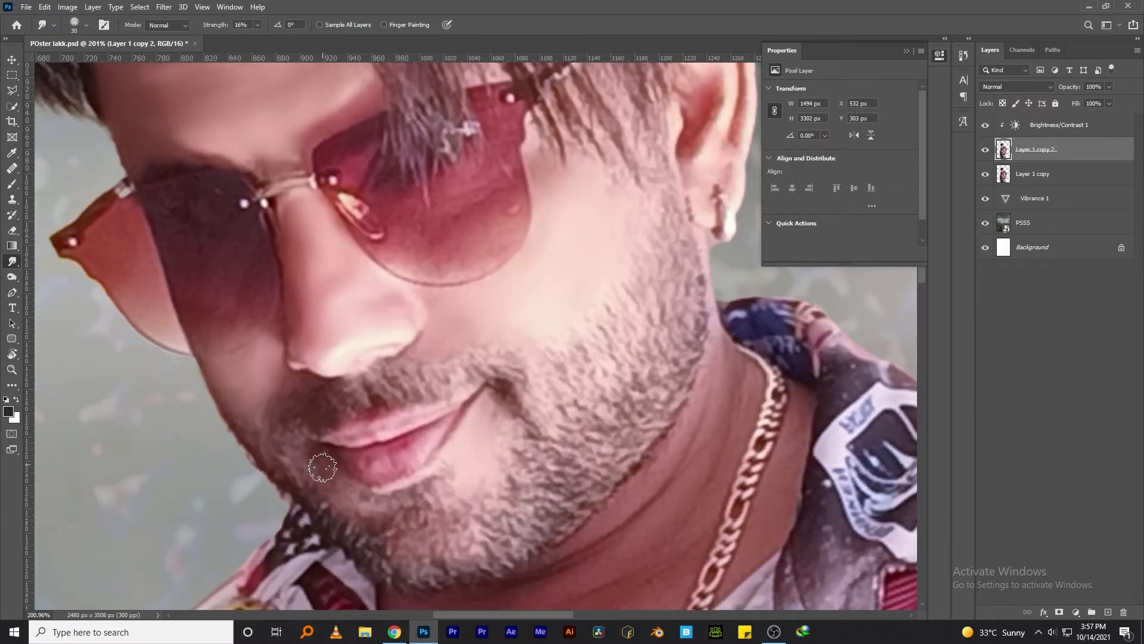
scroll(477, 453, up, 2)
scroll(603, 440, up, 2)
scroll(614, 445, up, 2)
scroll(705, 370, up, 2)
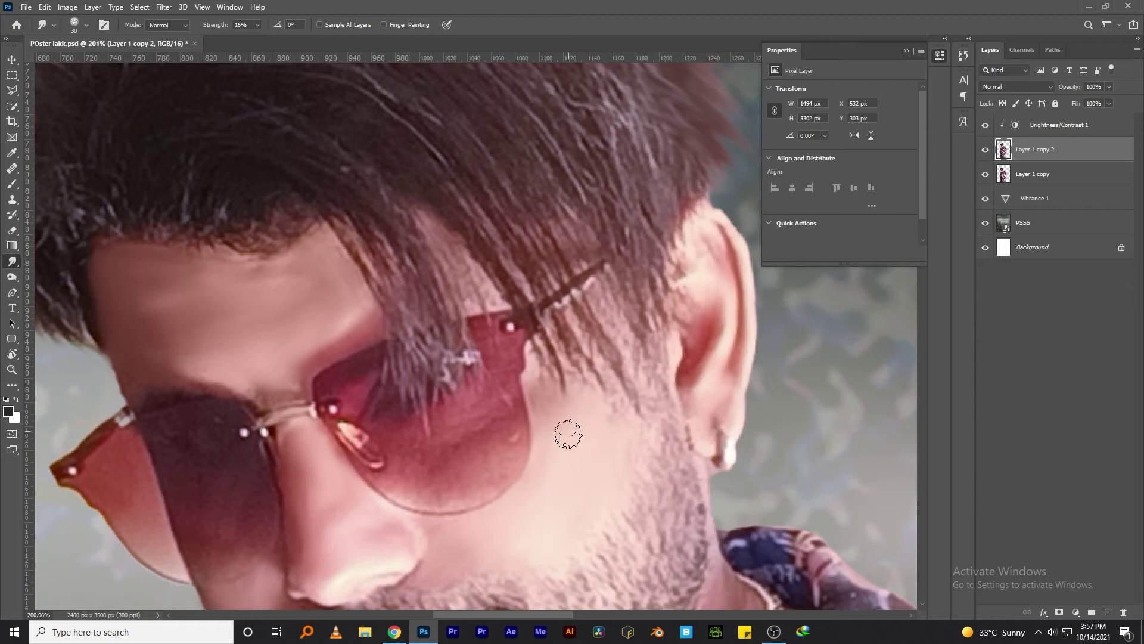
scroll(568, 434, down, 2)
scroll(590, 453, down, 3)
scroll(536, 357, down, 10)
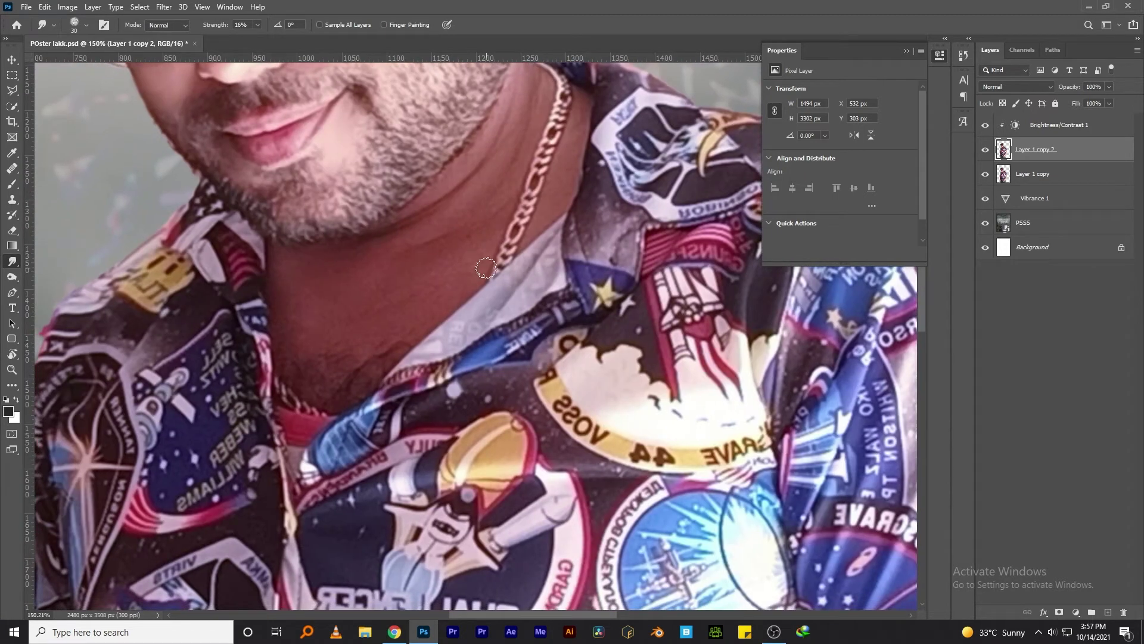
scroll(486, 269, up, 2)
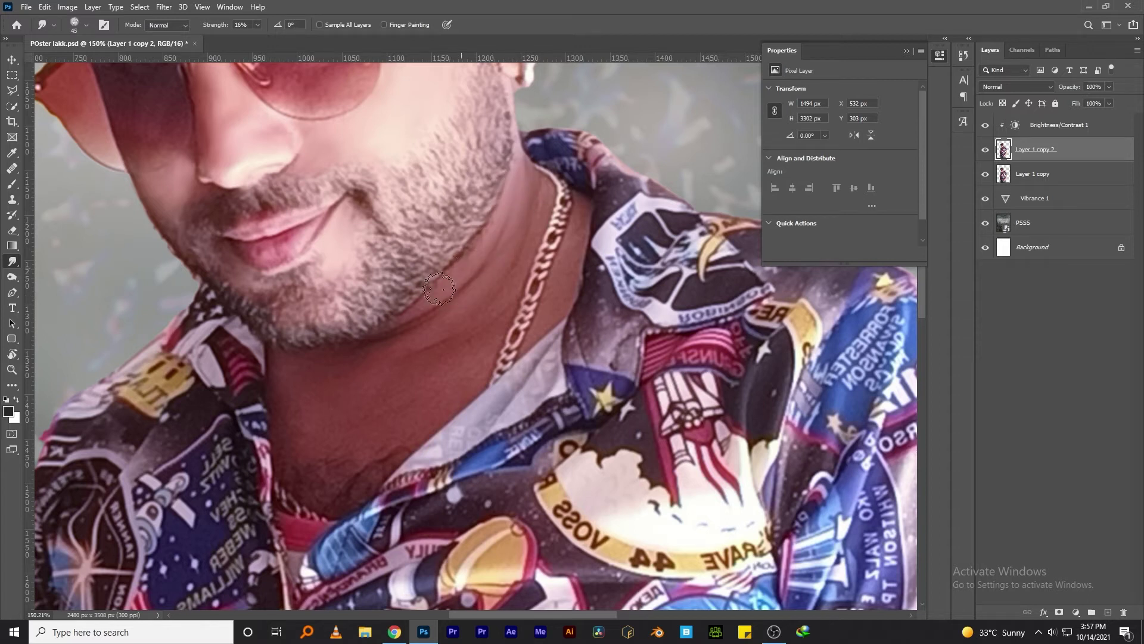
key(bracketright)
key(bracketright)
key(bracketright)
key(bracketleft)
key(bracketleft)
key(bracketleft)
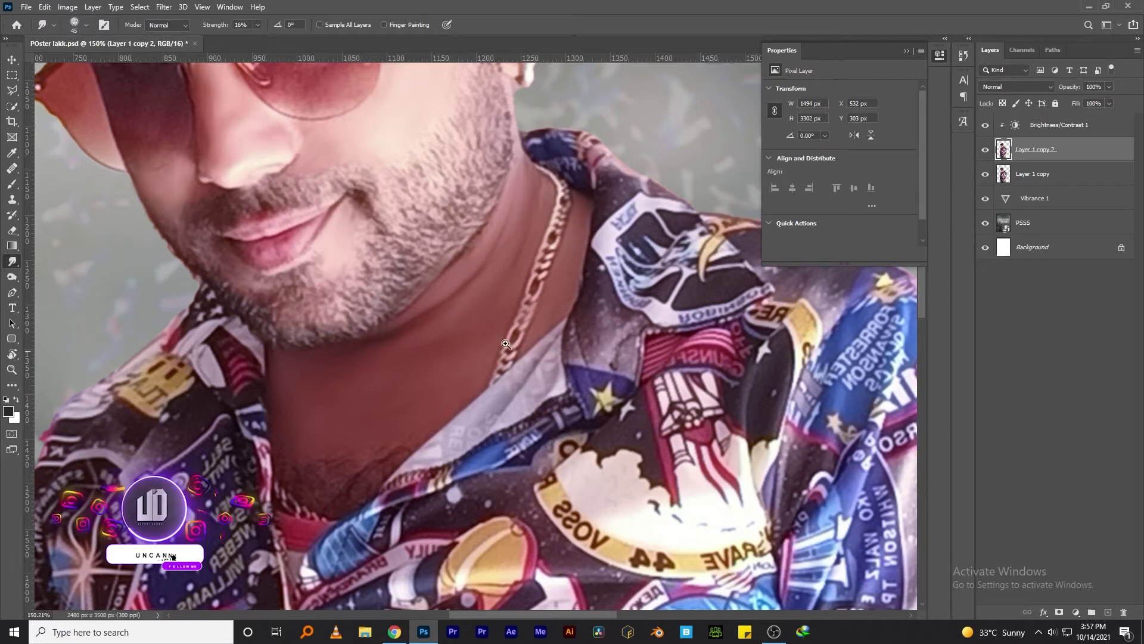
scroll(533, 187, down, 5)
Smudge-smooth the skin along the upper arm and forearm with a larger brush.
drag(474, 291, 466, 280)
scroll(501, 487, up, 3)
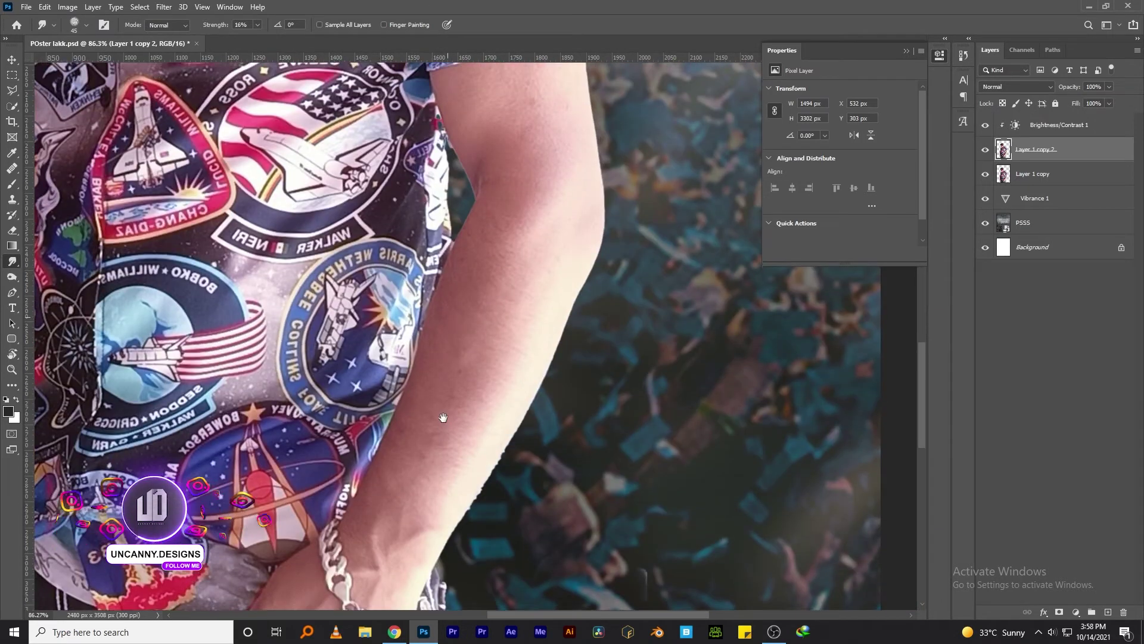
scroll(447, 405, up, 2)
key(bracketright)
key(bracketright)
key(bracketright)
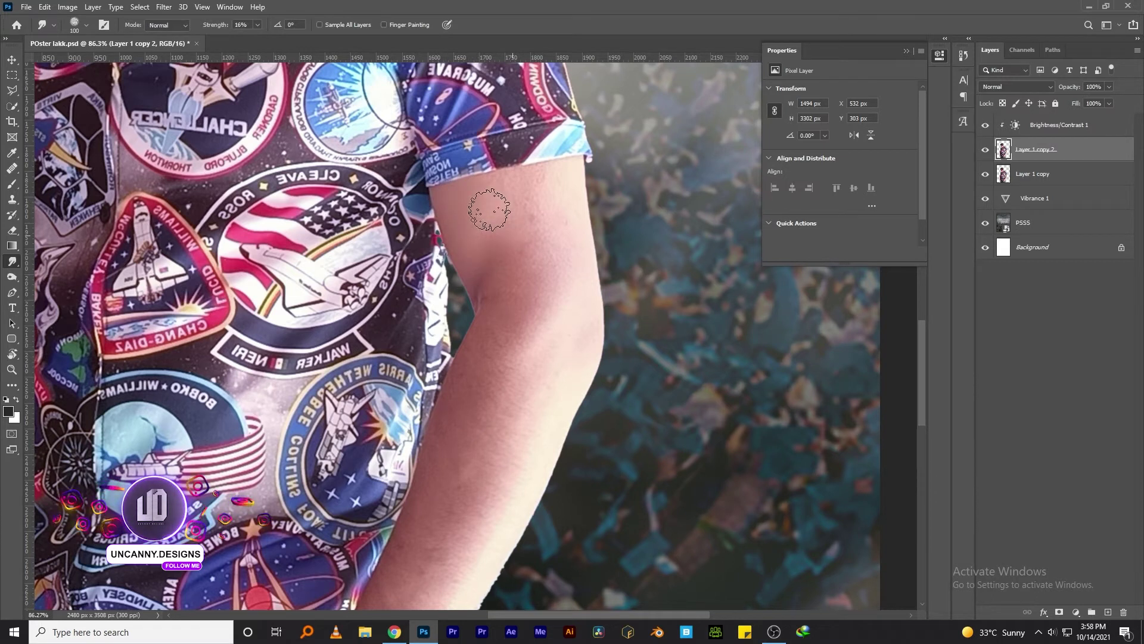
key(bracketright)
drag(560, 199, 483, 382)
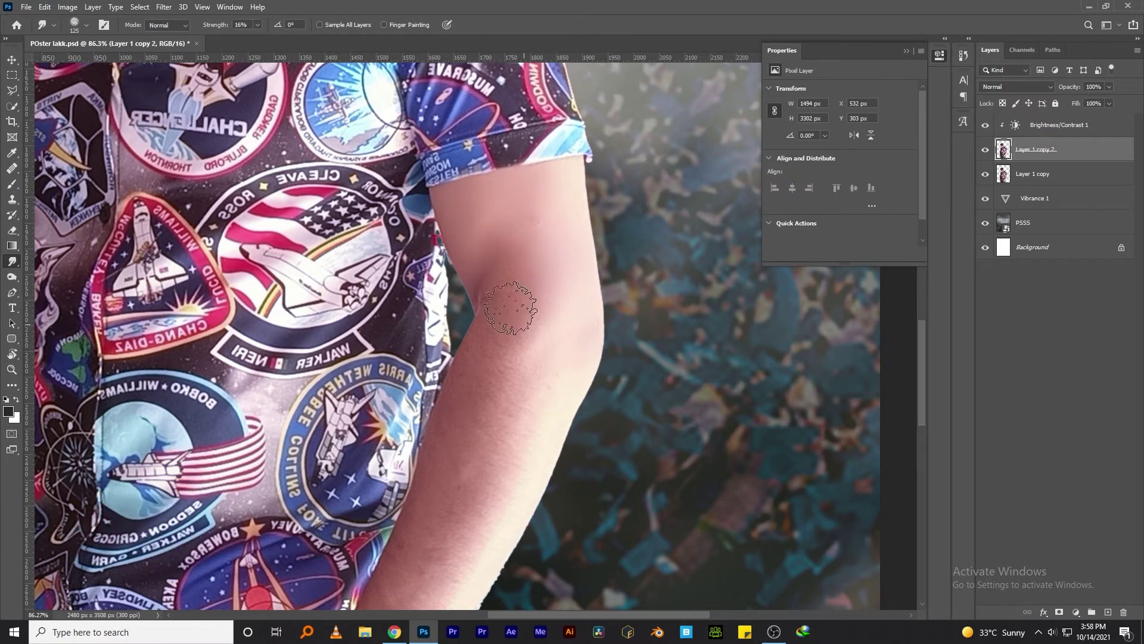
scroll(511, 357, down, 5)
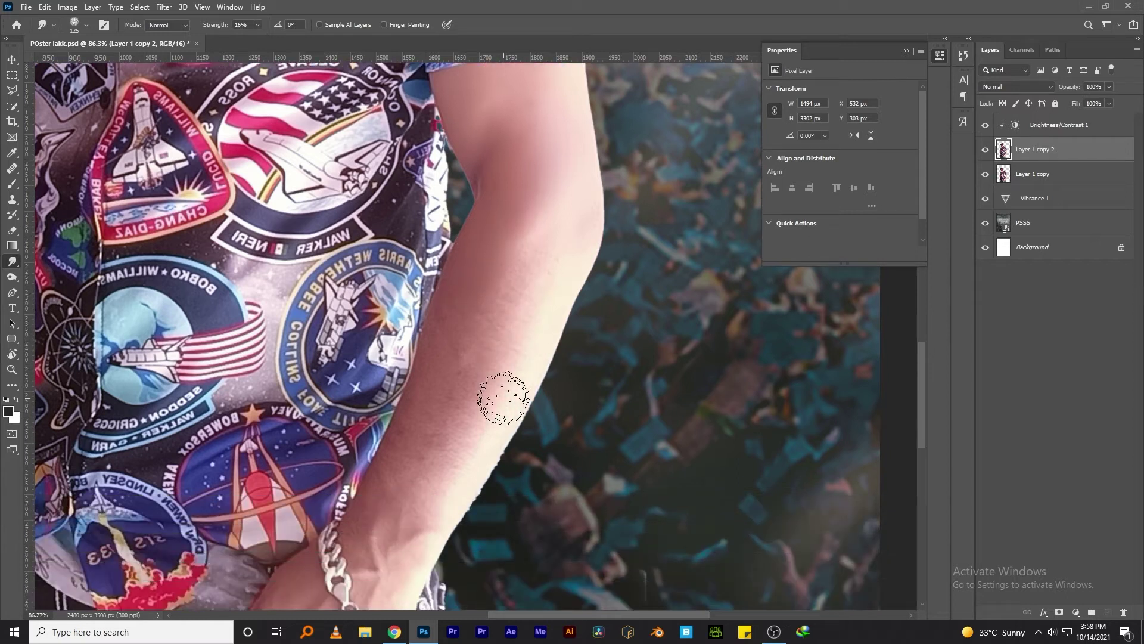
key(bracketright)
drag(452, 299, 513, 186)
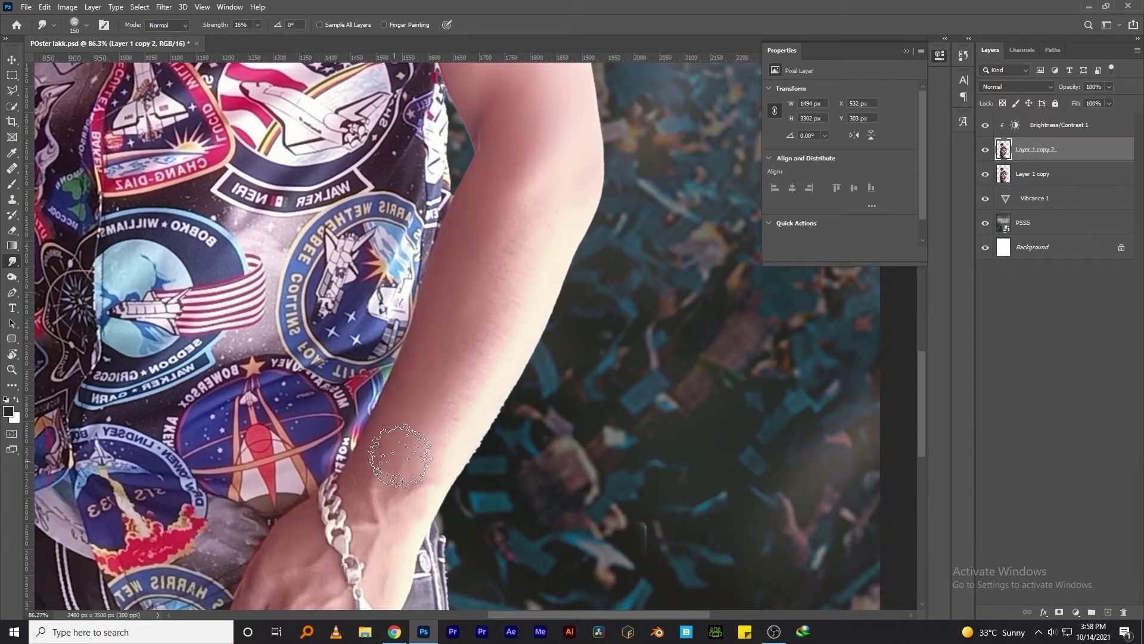
Smooth the hand and fingers with a smaller smudge brush.
key(bracketleft)
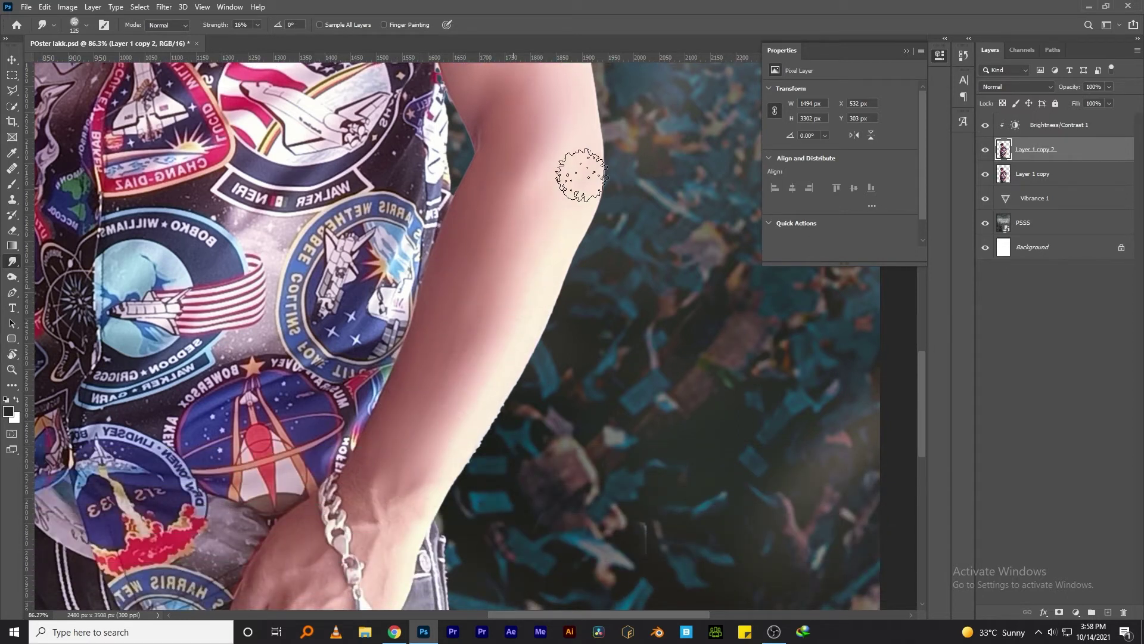
scroll(473, 242, down, 2)
scroll(459, 341, down, 4)
scroll(458, 342, down, 2)
key(bracketleft)
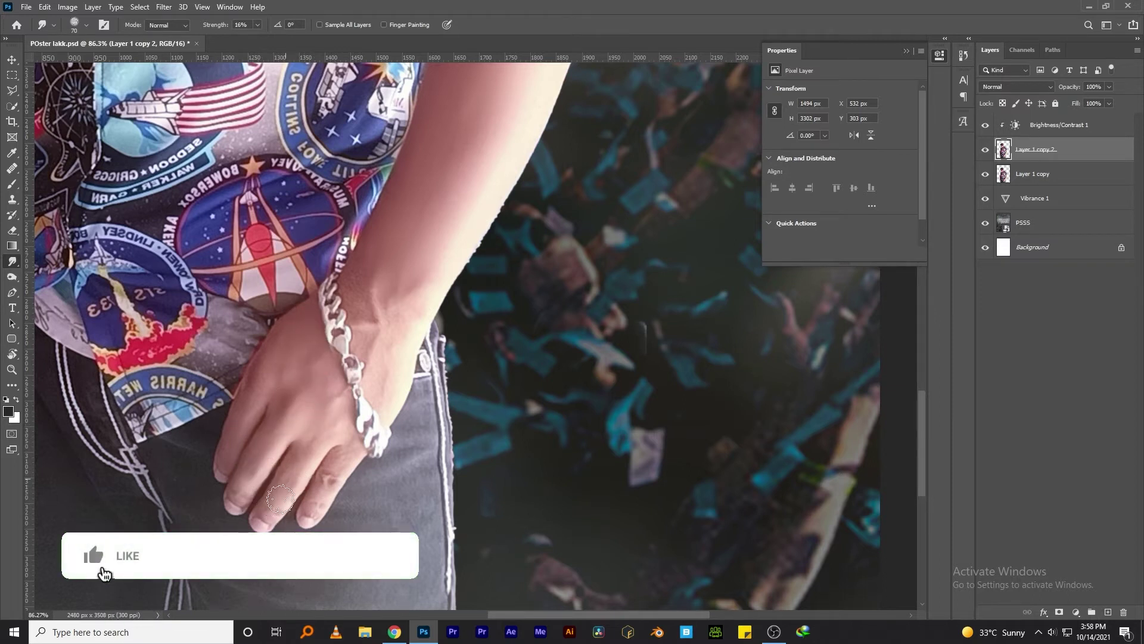
key(bracketleft)
key(bracketleft)
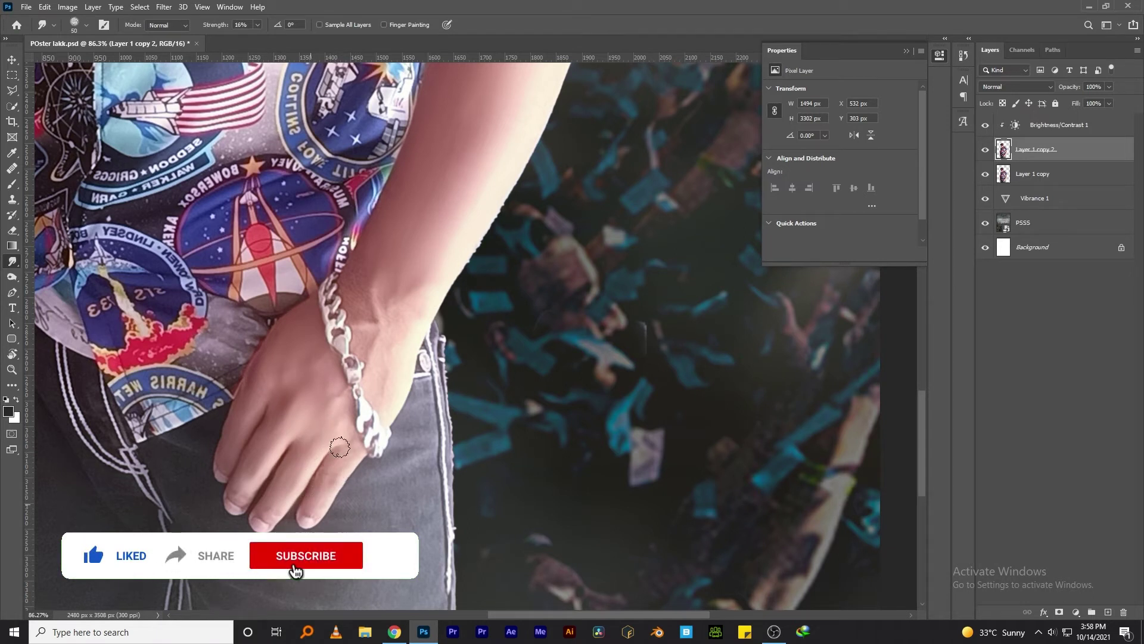
key(bracketright)
key(bracketright)
key(bracketright)
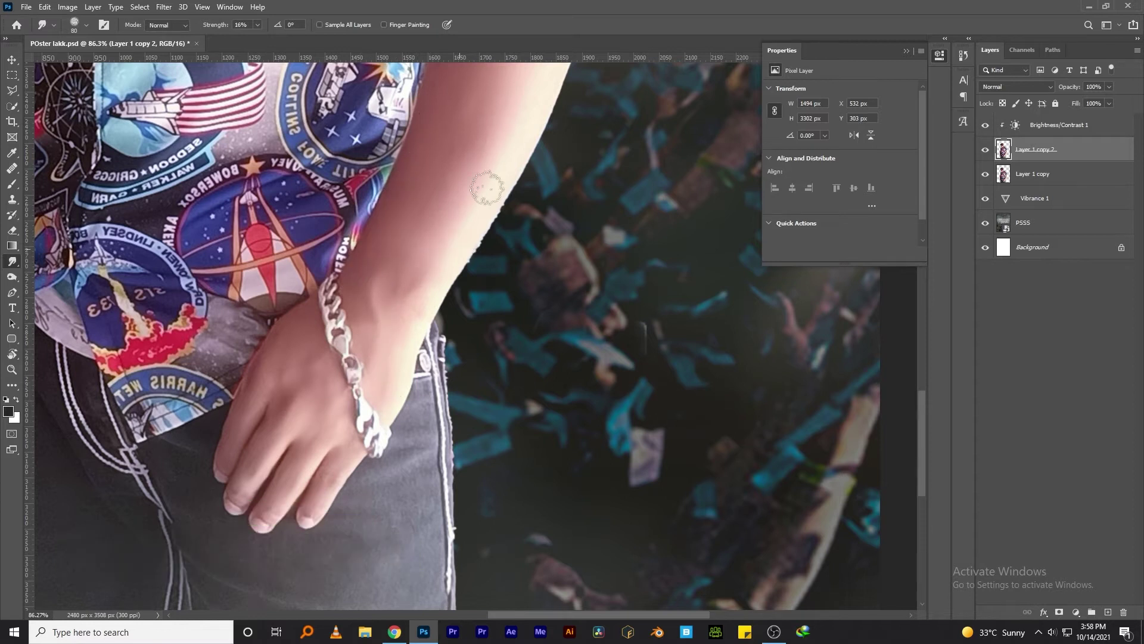
scroll(487, 188, up, 5)
scroll(487, 189, left, 10)
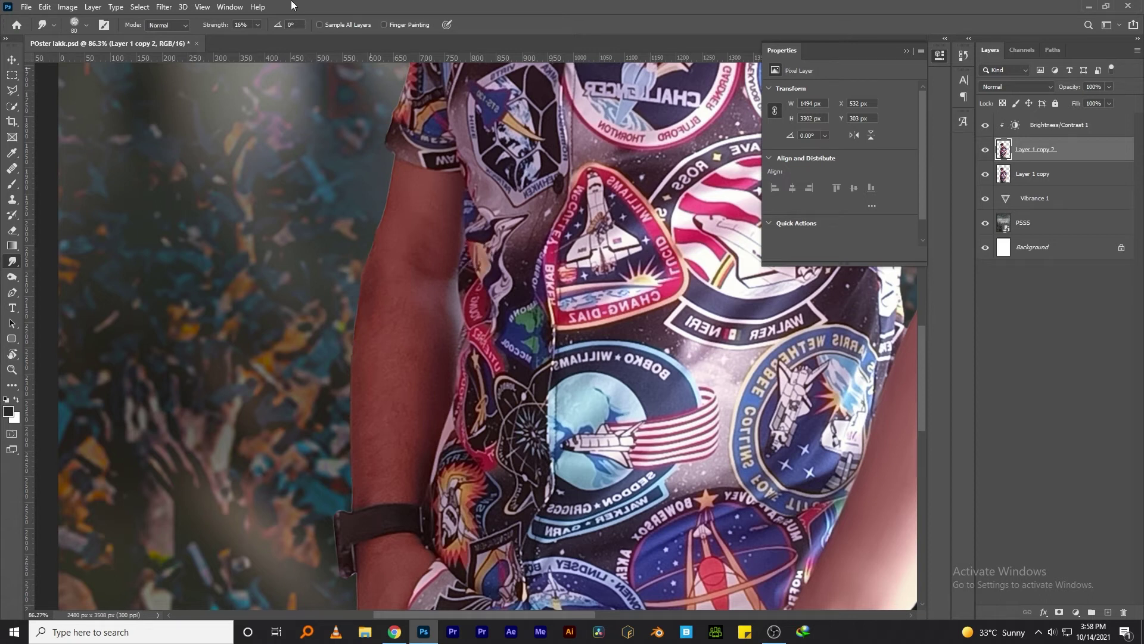
Smooth the other upper arm, wrist and hand.
drag(445, 186, 406, 182)
key(bracketright)
key(bracketright)
key(bracketleft)
drag(439, 431, 373, 175)
key(bracketleft)
key(bracketleft)
key(bracketleft)
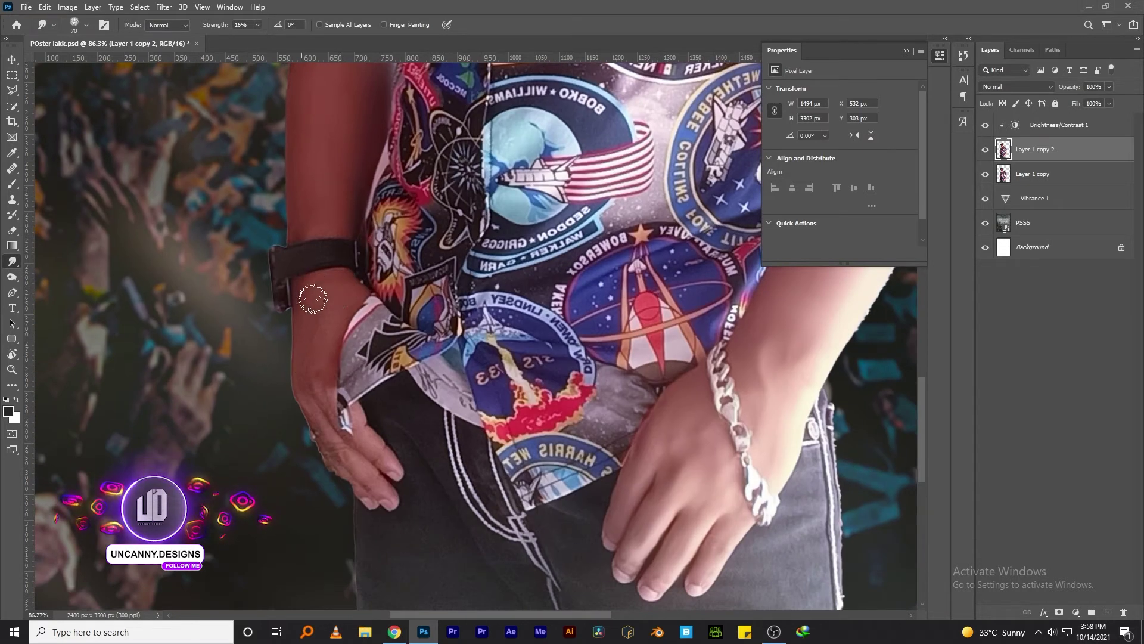
key(bracketleft)
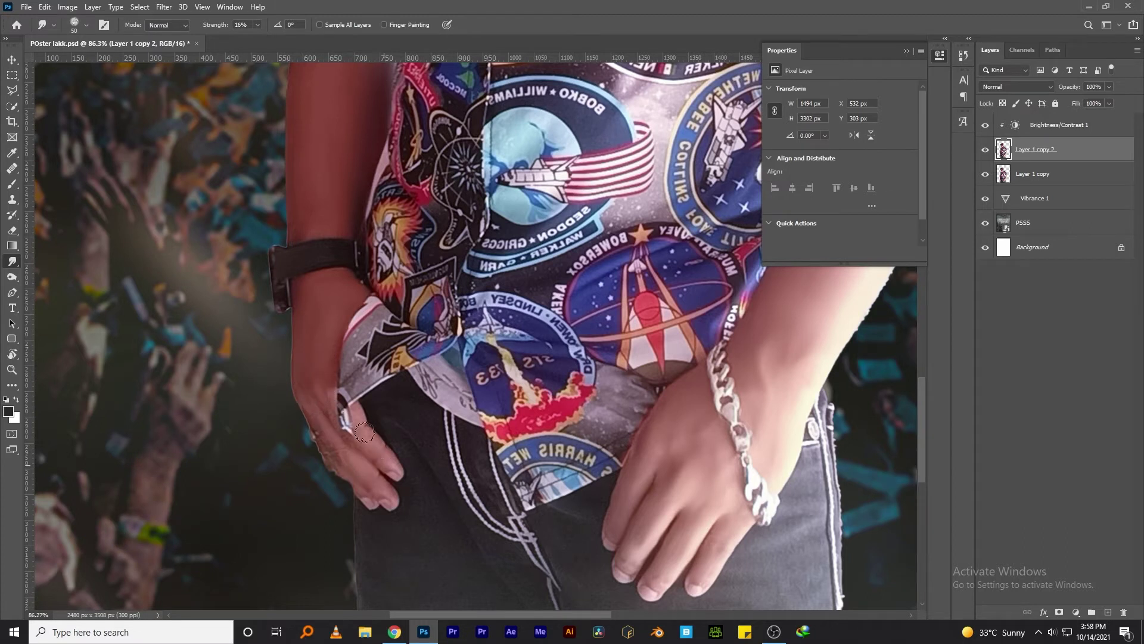
drag(450, 358, 421, 486)
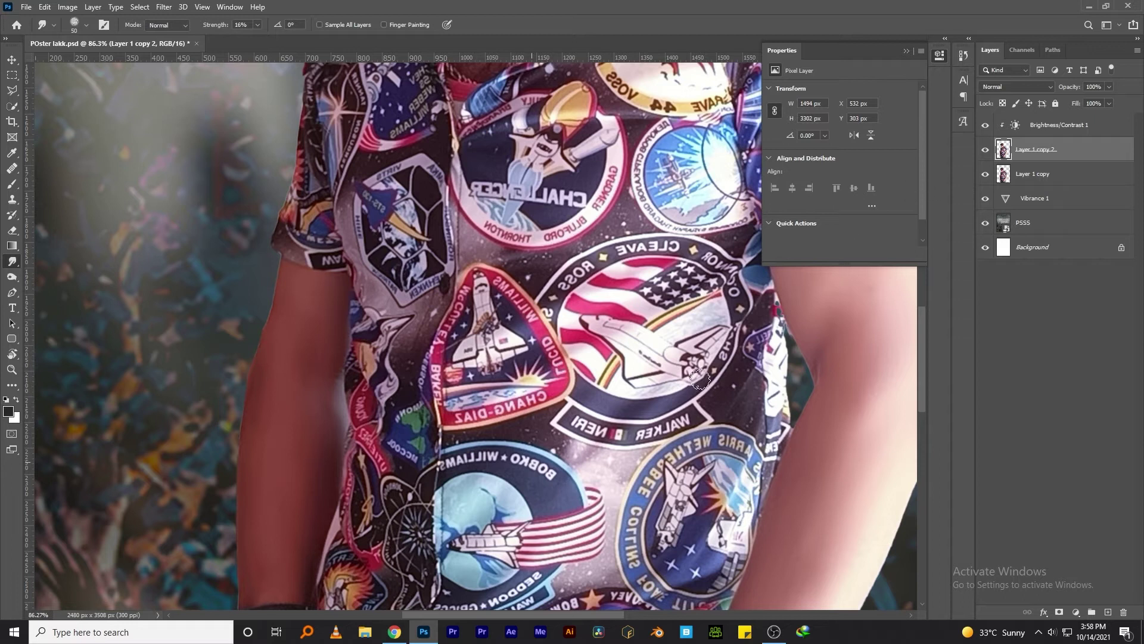
Add a new empty Layer 1 above Layer 1 copy 2, cancelling the Fill dialog.
key(p)
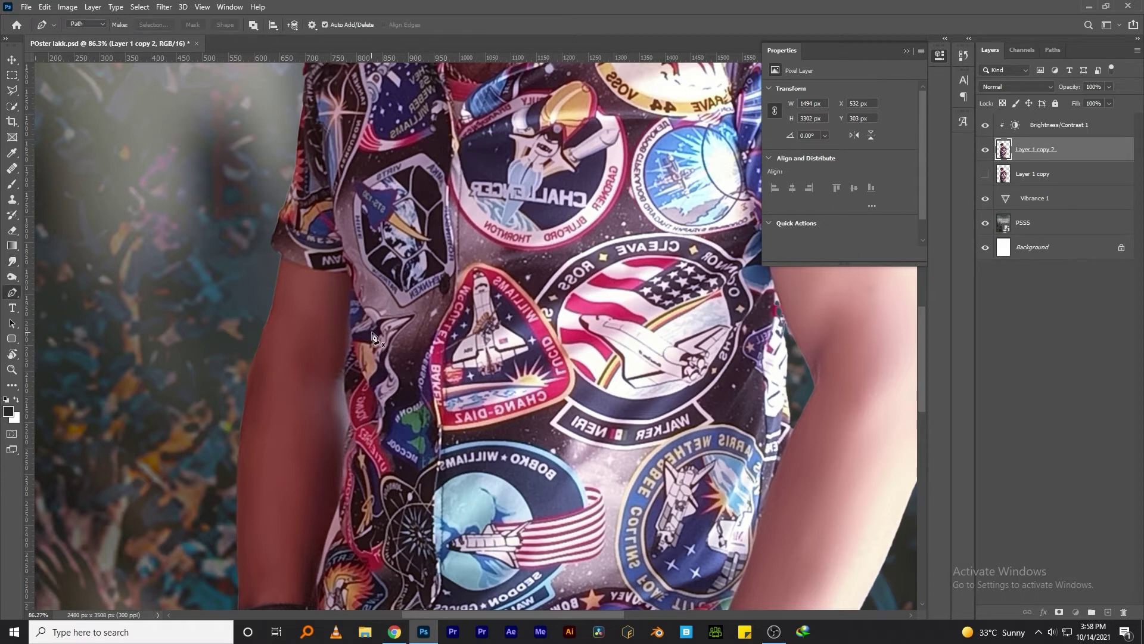
mouse_move(421, 391)
mouse_down()
mouse_move(345, 428)
mouse_move(437, 428)
mouse_move(358, 429)
mouse_up()
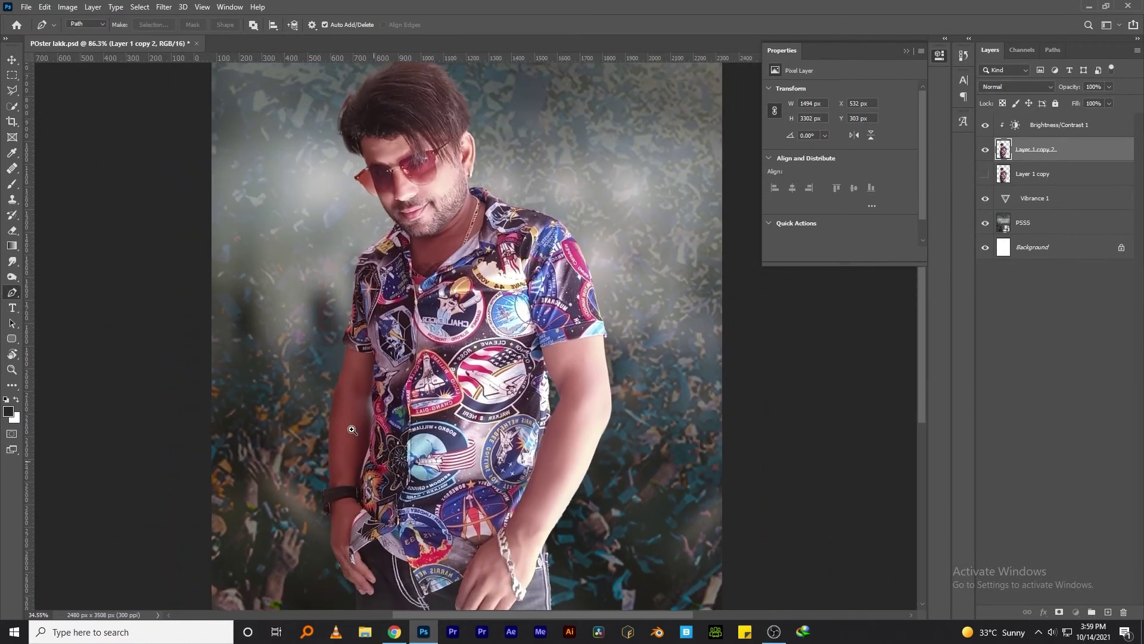
key(ctrl+0)
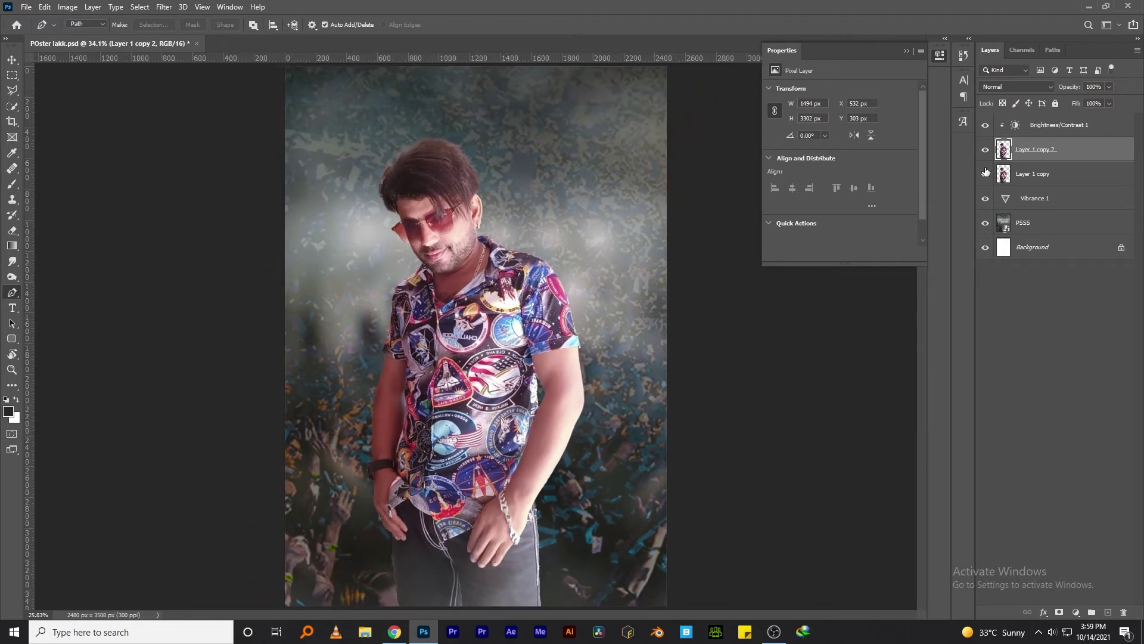
click(1108, 613)
key(shift+F5)
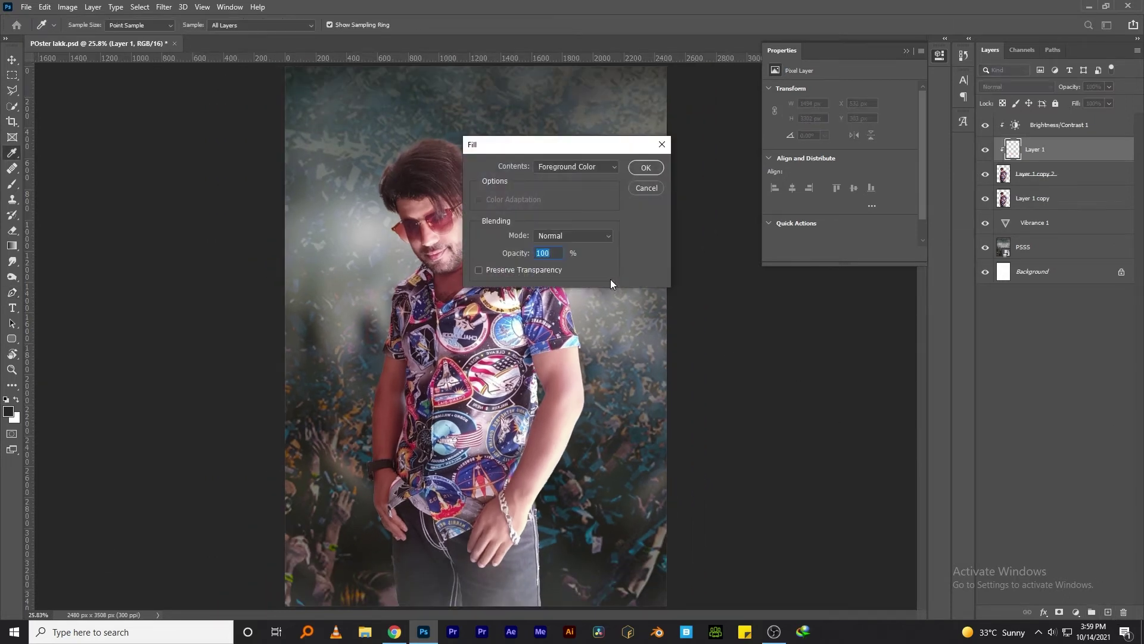
click(576, 167)
click(635, 192)
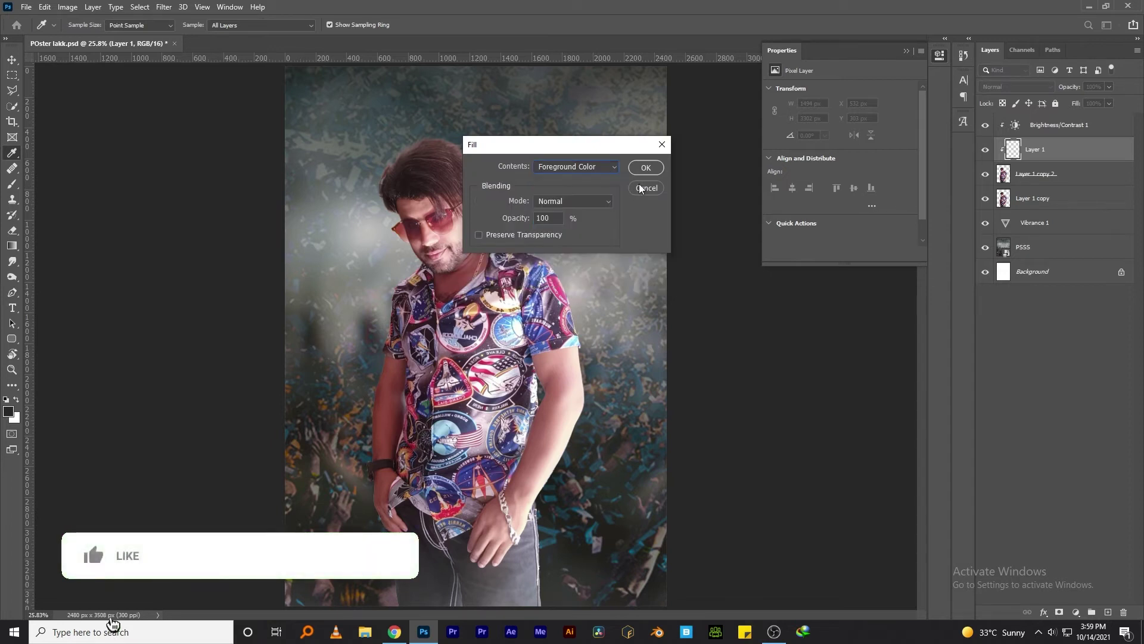
click(639, 194)
Duplicate the Layer 1 copy 2 portrait and delete the empty Layer 1.
key(p)
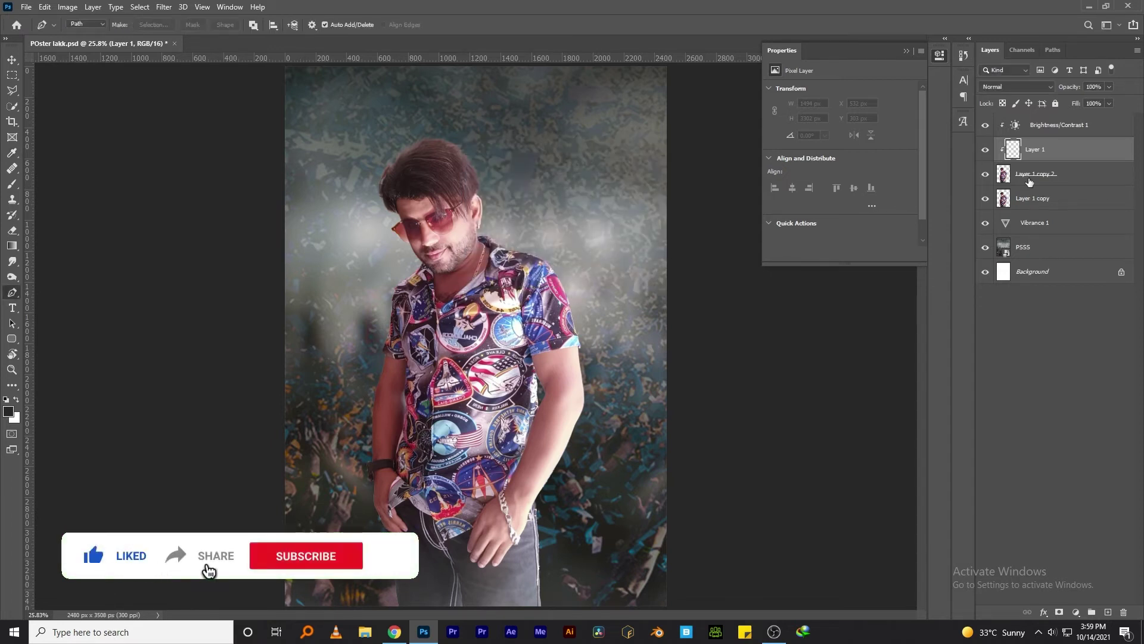
click(1029, 169)
key(ctrl+j)
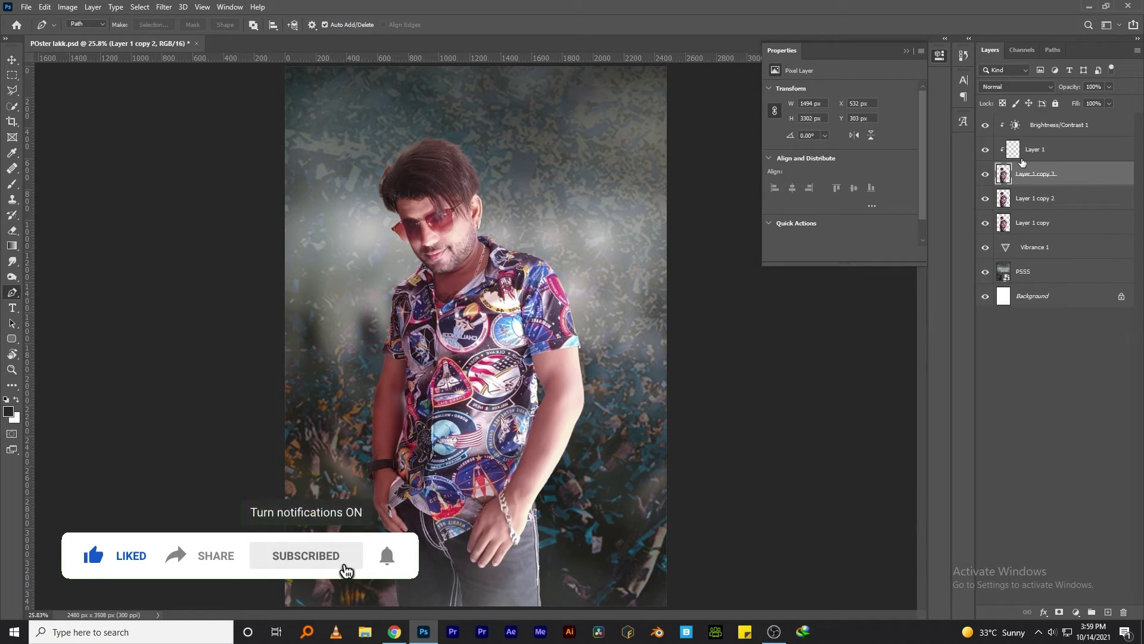
click(1026, 149)
key(Delete)
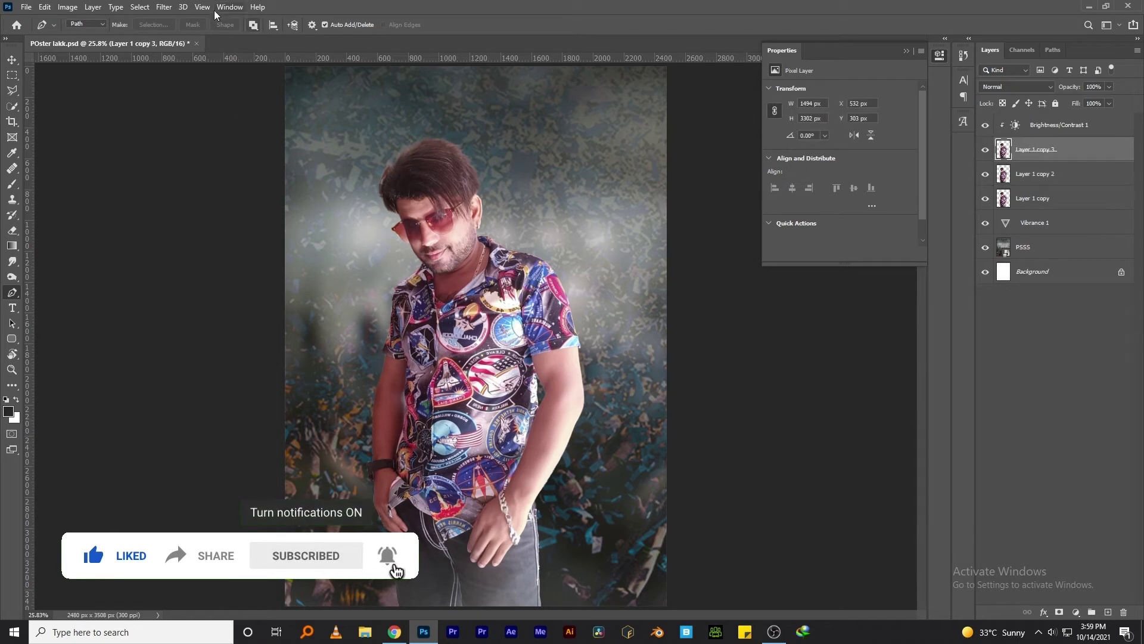
Apply a High Pass filter to the new Layer 1 copy 3.
click(159, 7)
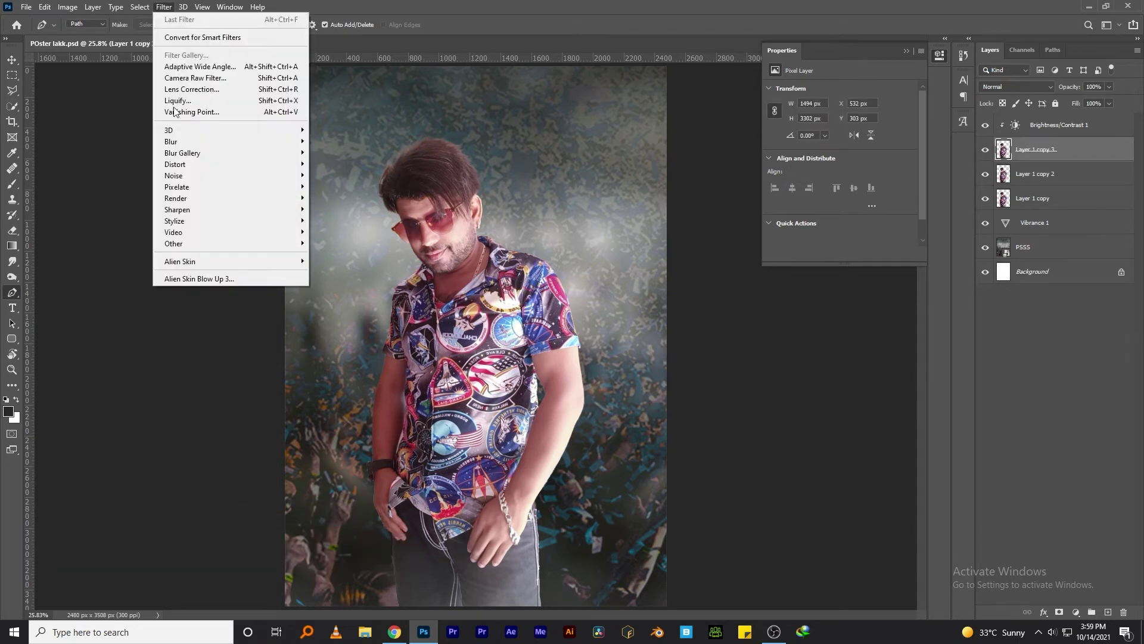
mouse_move(173, 243)
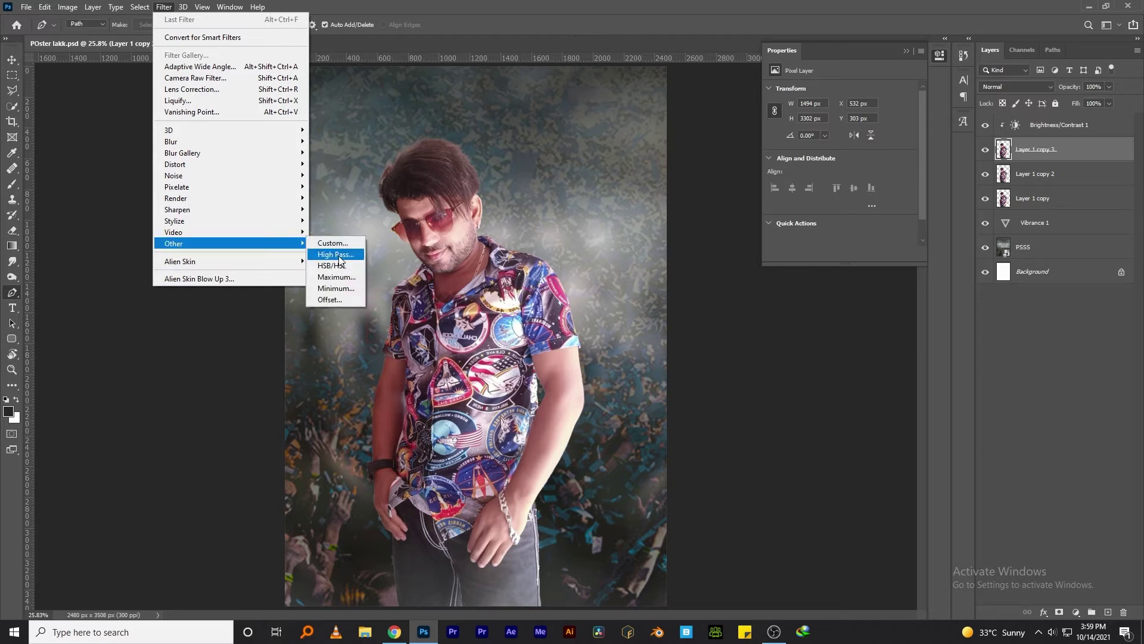
click(336, 255)
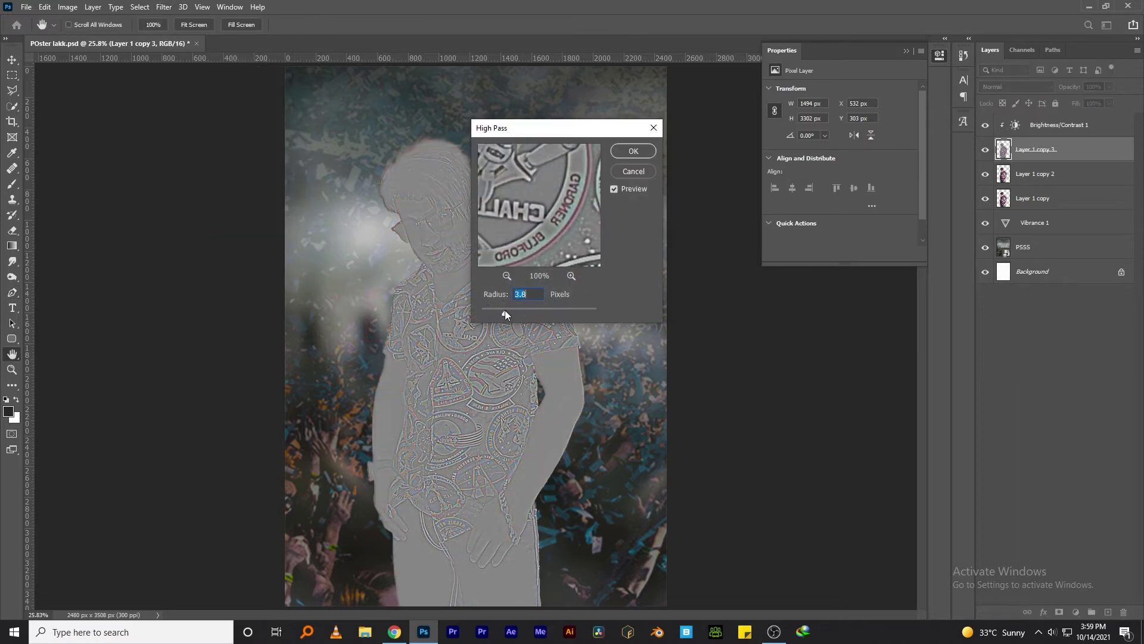
click(633, 151)
After trying Soft Light and Hard Light, blend the high-pass layer as Overlay at 63% opacity.
click(1016, 87)
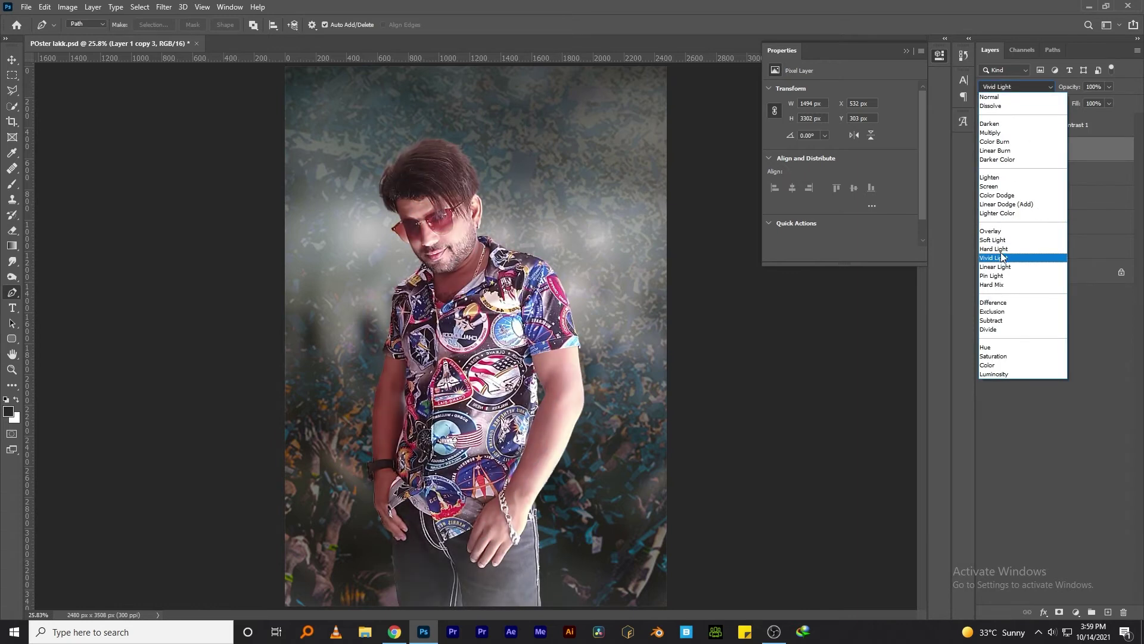
click(992, 240)
scroll(542, 263, up, 5)
scroll(542, 262, down, 3)
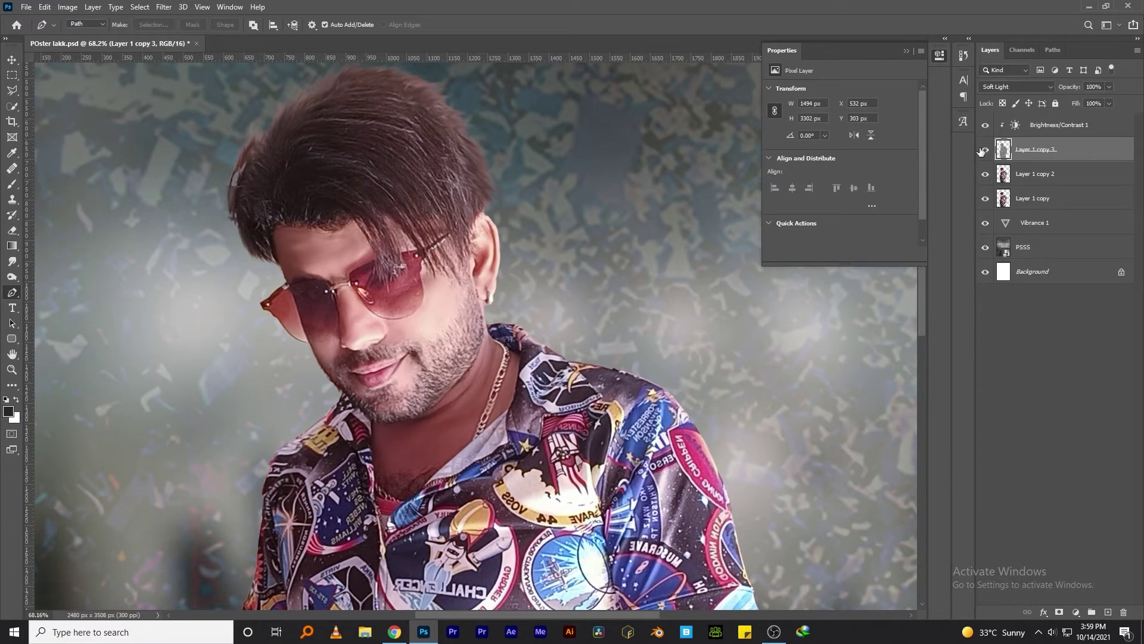
click(1012, 87)
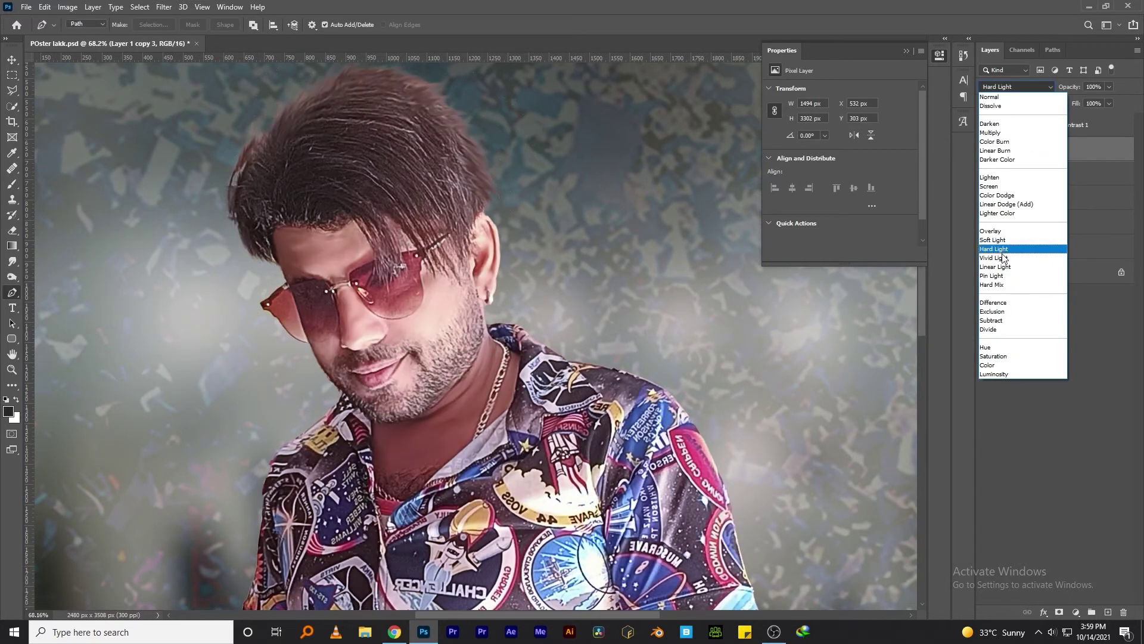
click(1007, 250)
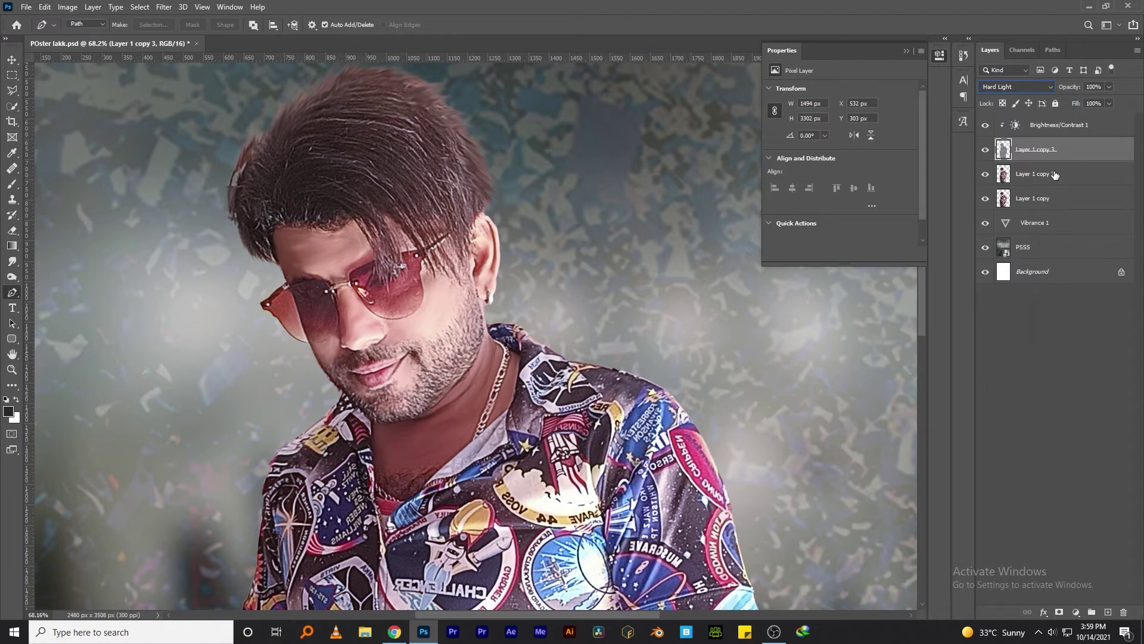
click(1008, 87)
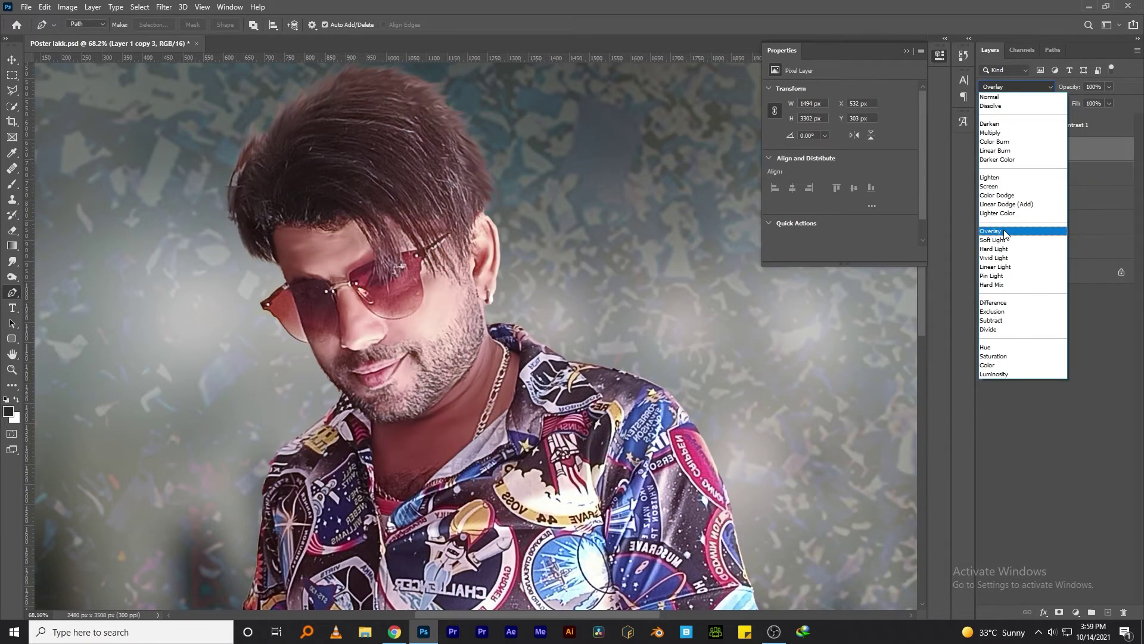
click(1010, 225)
click(995, 158)
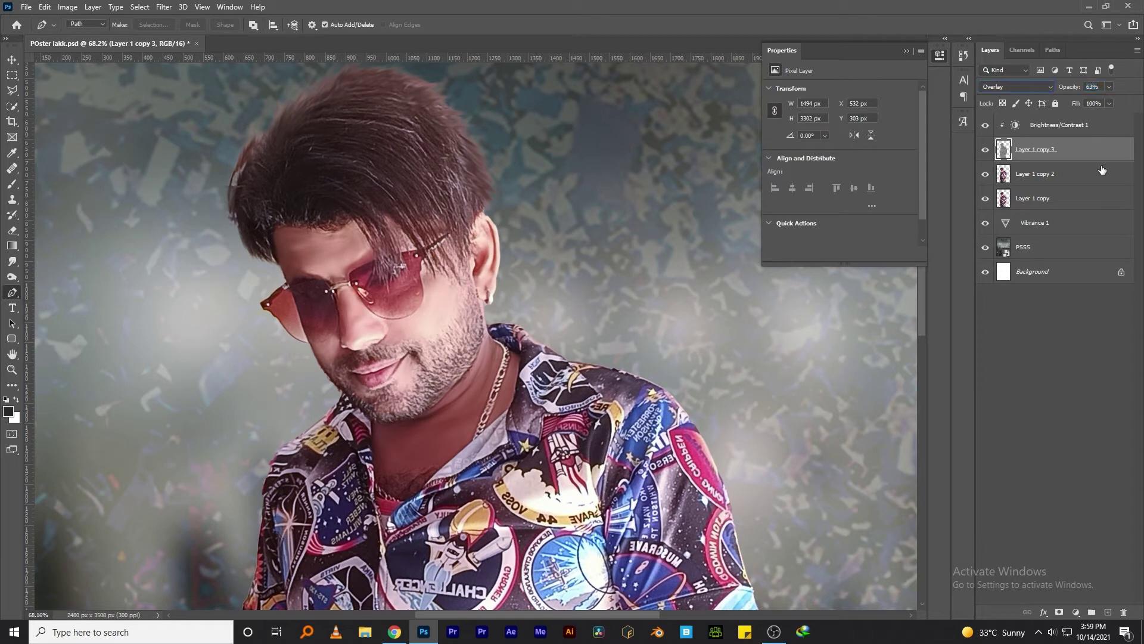
click(1052, 183)
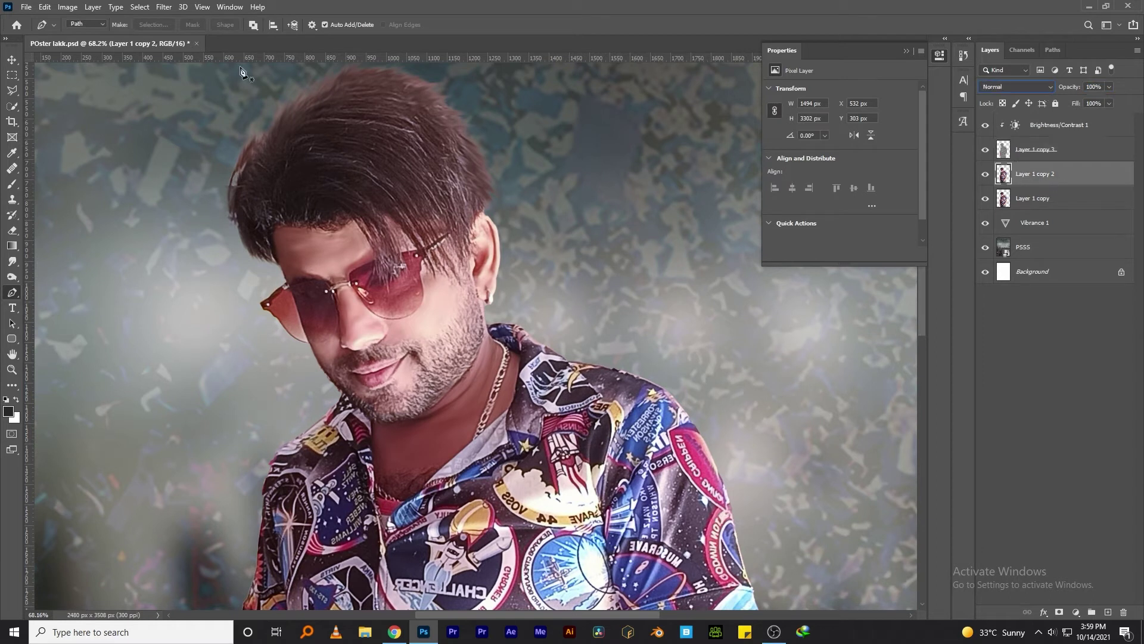
Duplicate the portrait as Layer 1 copy 4, apply Oil Paint, and add a hiding layer mask.
key(ctrl+j)
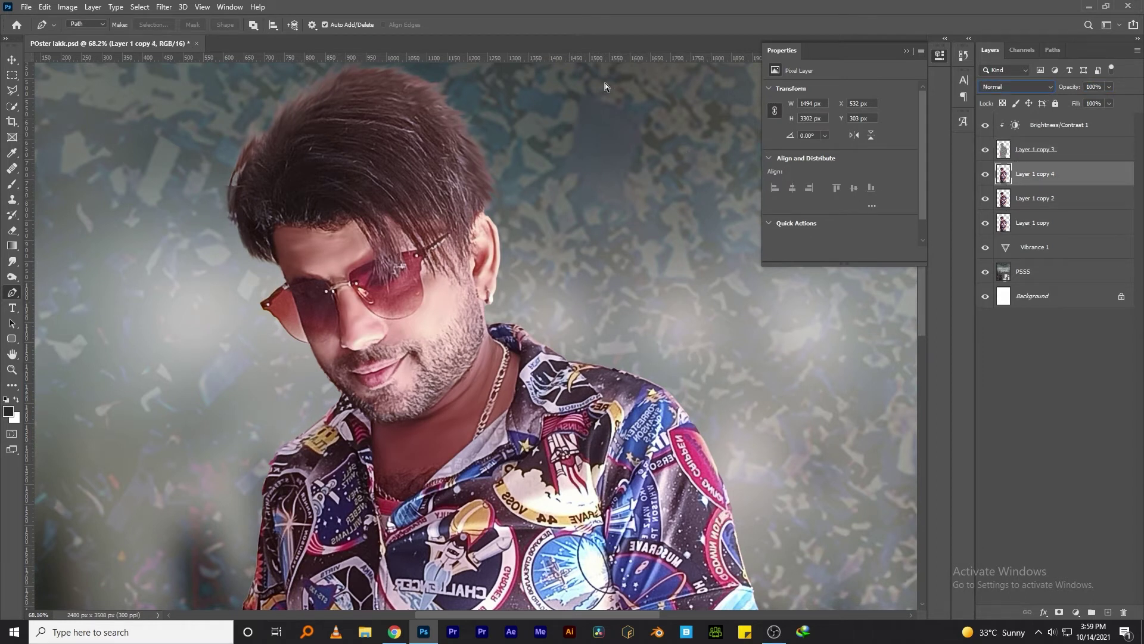
click(163, 7)
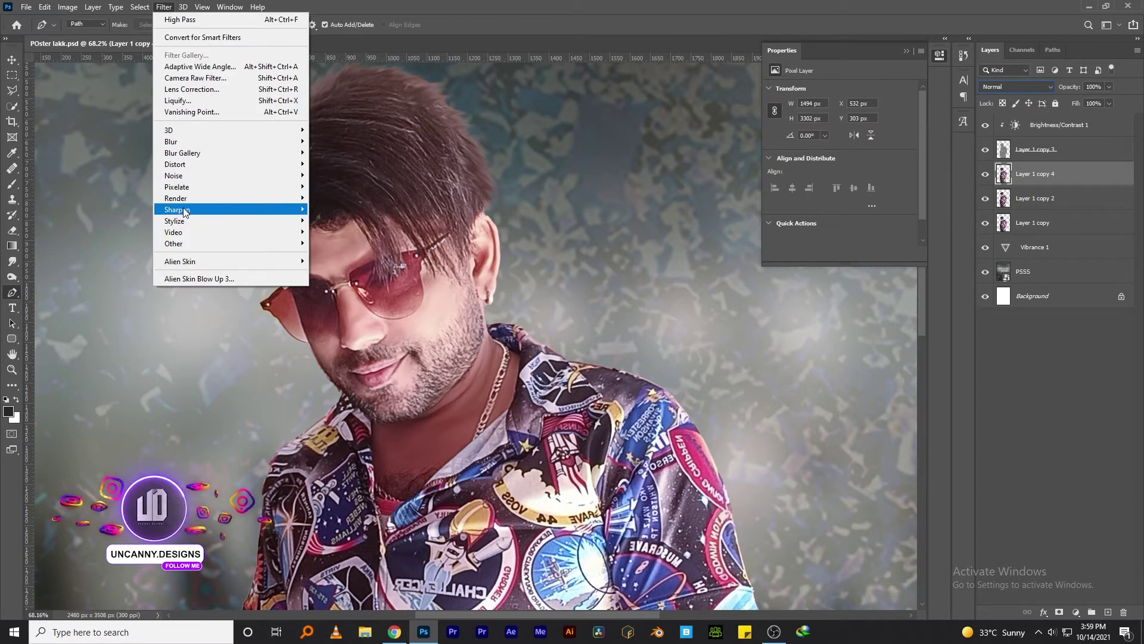
mouse_move(175, 220)
click(344, 266)
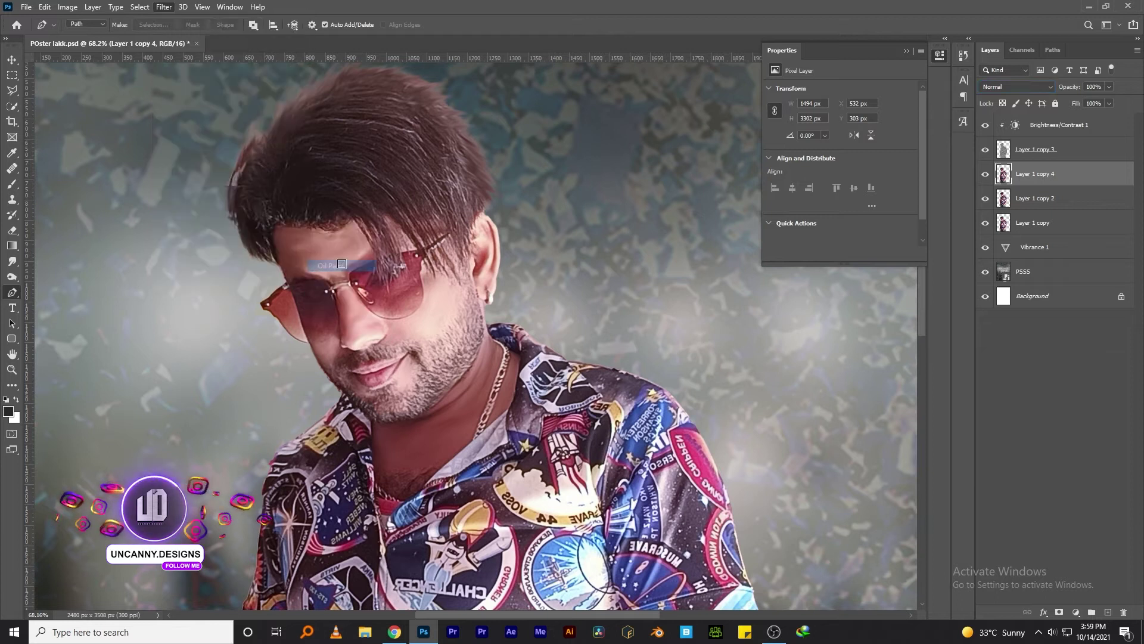
drag(551, 150, 583, 227)
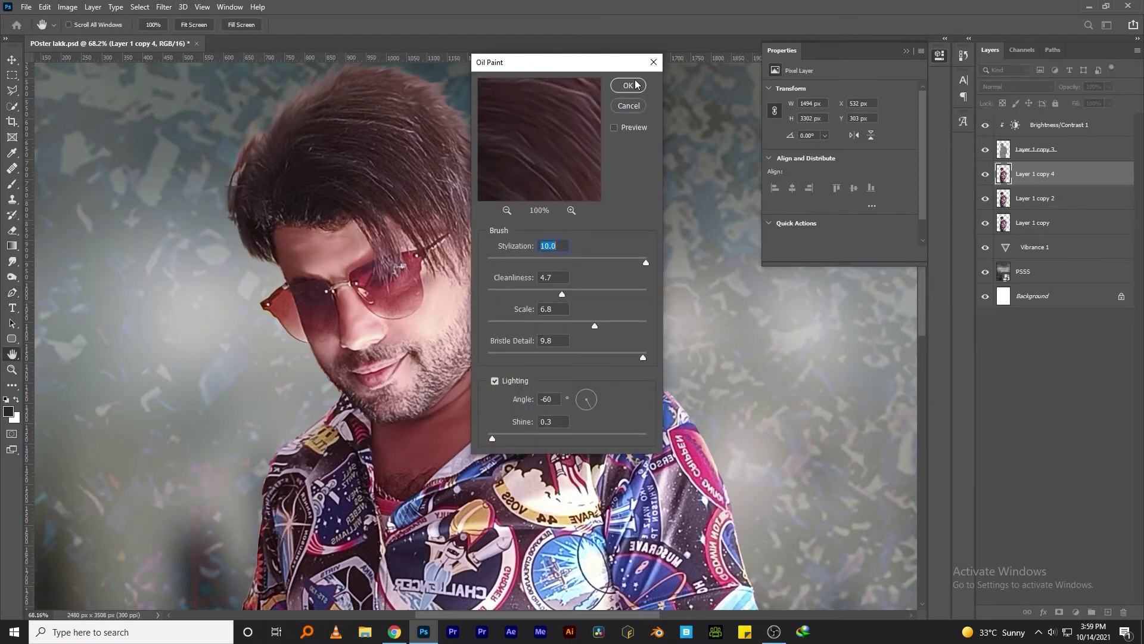
click(629, 86)
key(p)
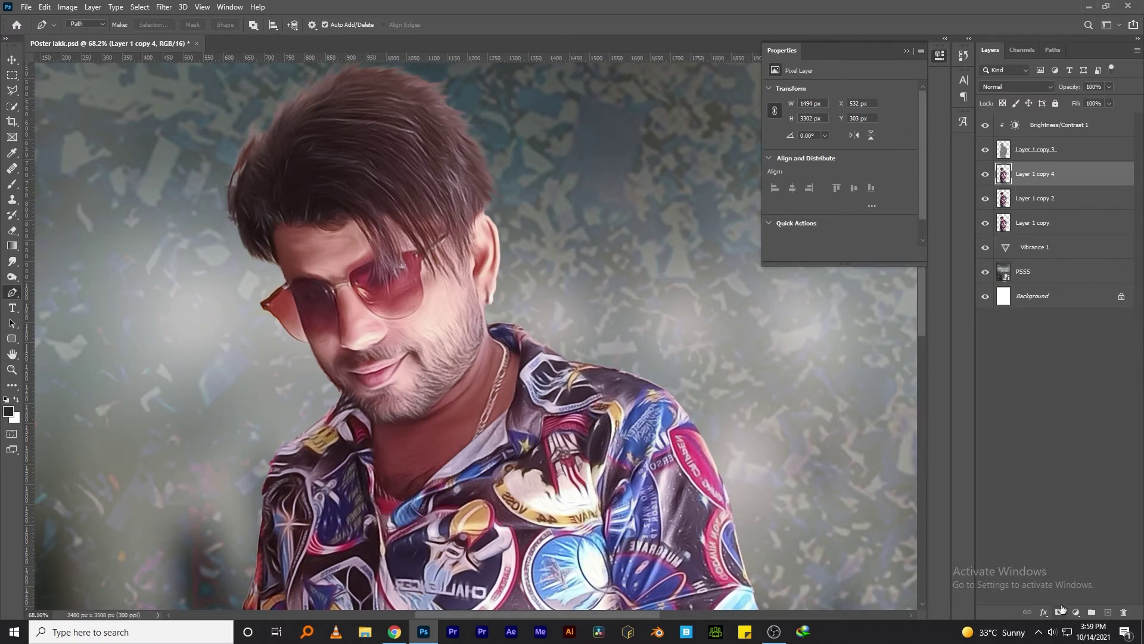
click(1059, 612)
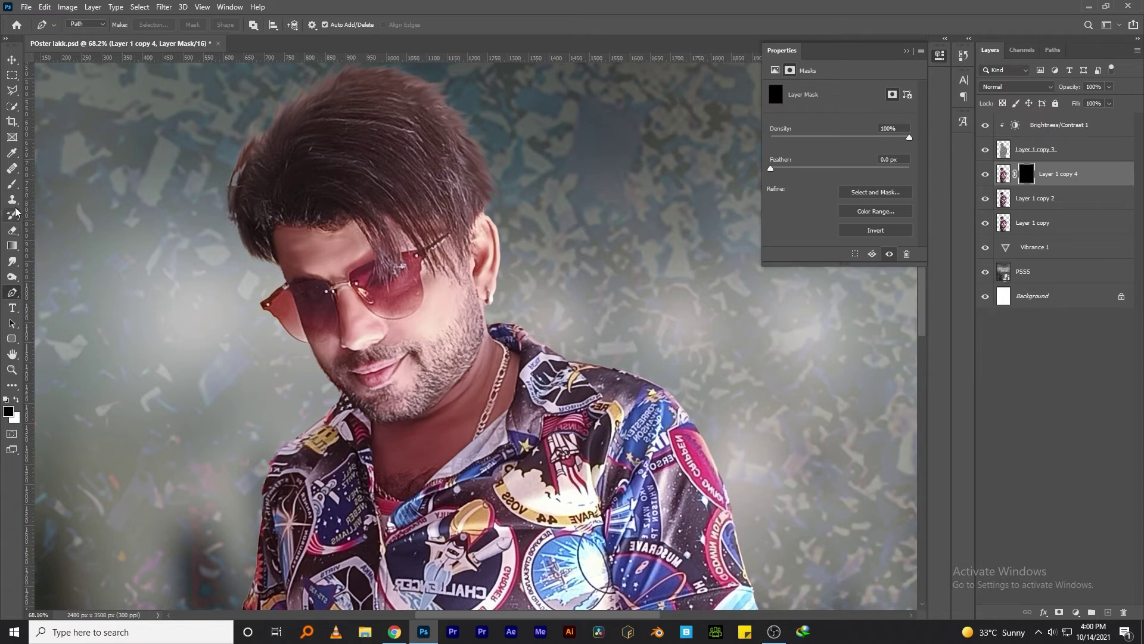
Erase the mask over the man's hair to reveal the oil paint, then check the whole poster.
click(14, 186)
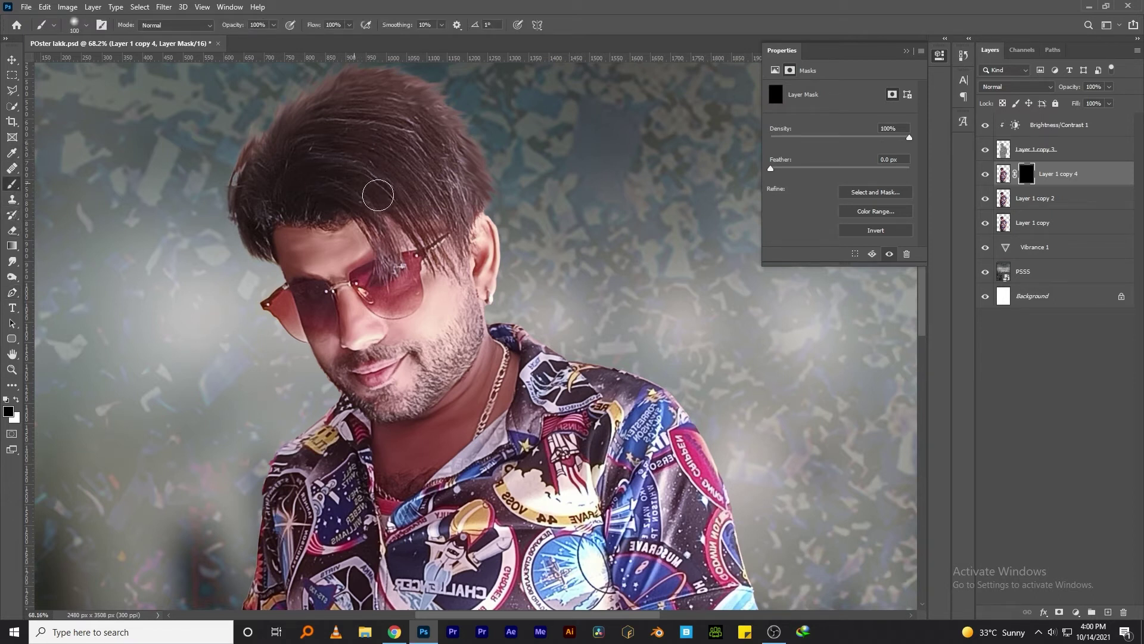
click(13, 231)
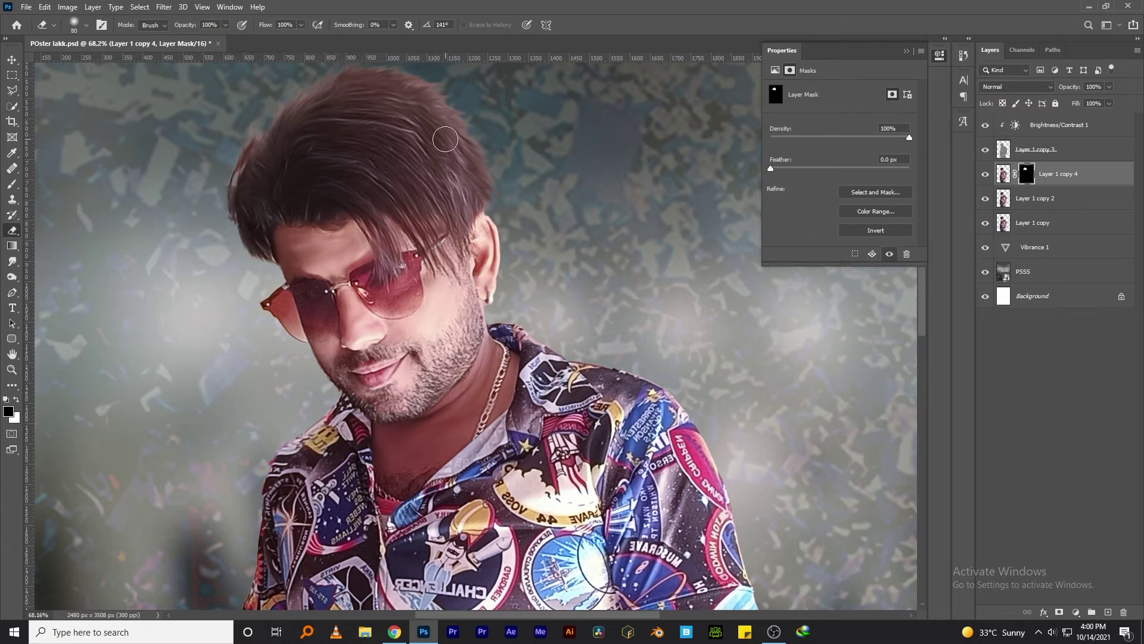
key(ctrl+0)
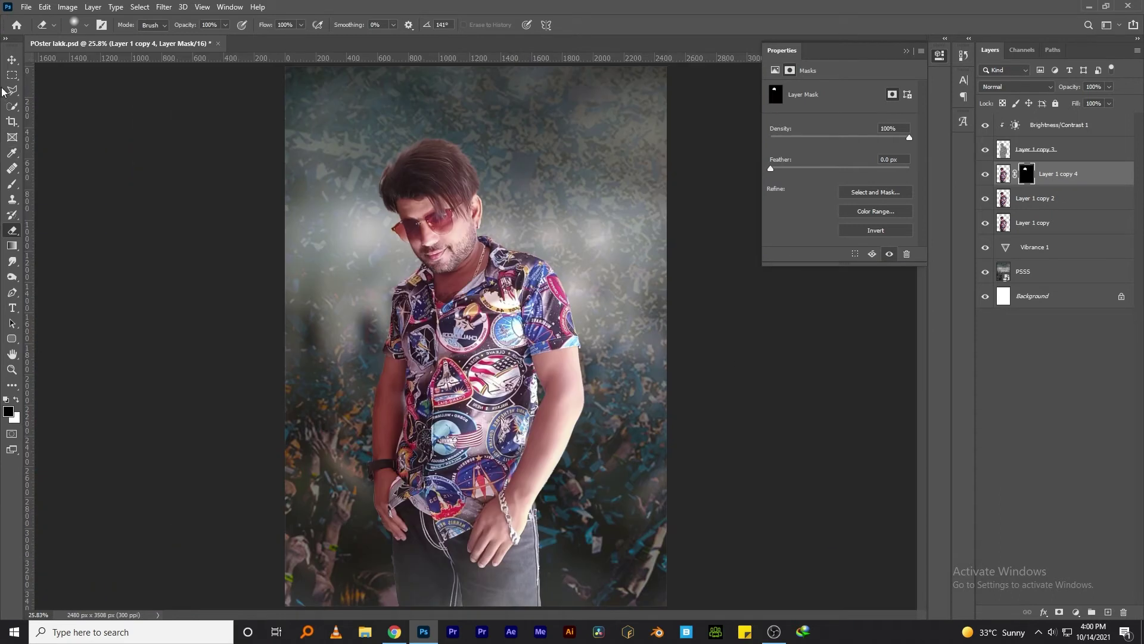
mouse_move(316, 191)
mouse_down()
mouse_move(460, 244)
mouse_move(378, 257)
mouse_up()
key(ctrl+0)
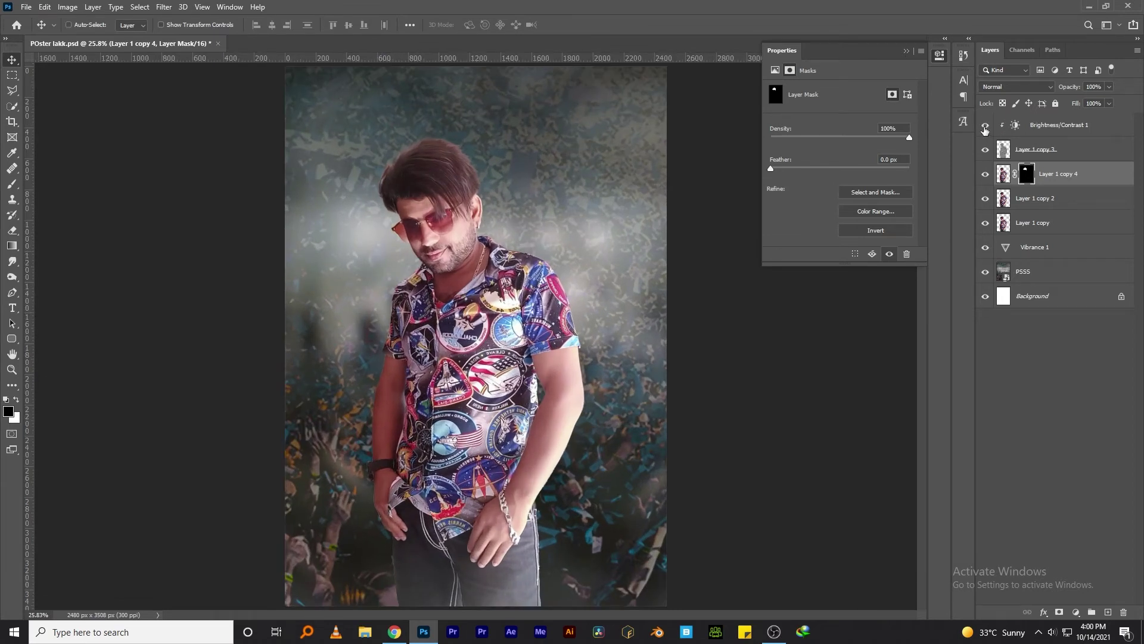
Lower brightness and raise contrast on Brightness/Contrast 1 to darken the image.
click(1018, 126)
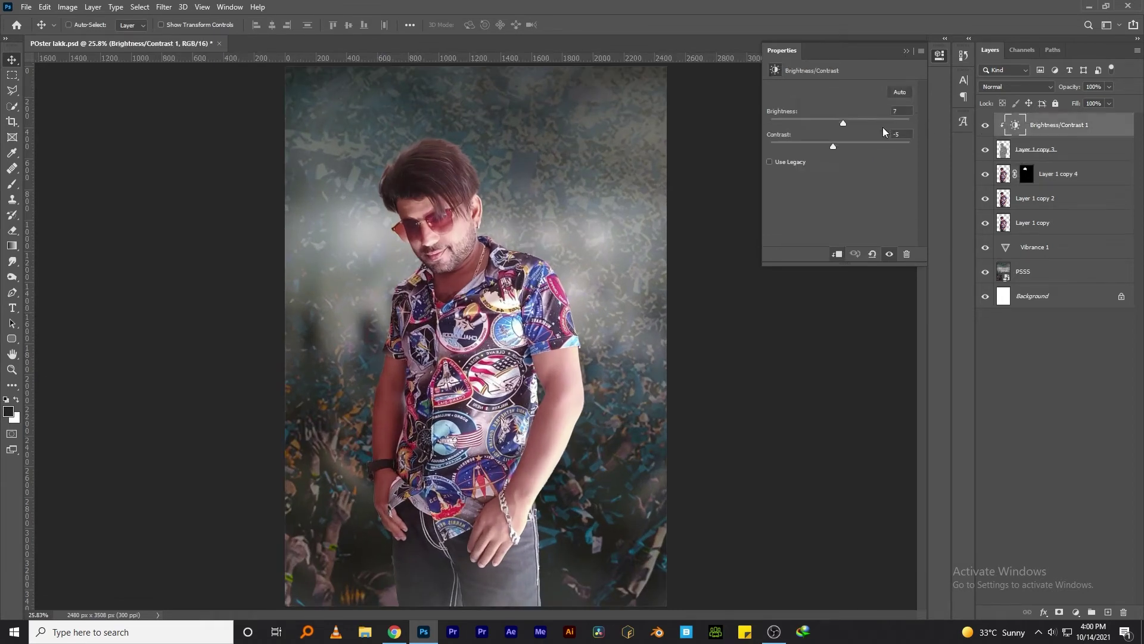
mouse_move(846, 124)
mouse_down()
mouse_move(858, 146)
mouse_move(842, 143)
mouse_up()
mouse_move(839, 124)
mouse_down()
mouse_move(810, 123)
mouse_move(837, 123)
mouse_move(821, 122)
mouse_up()
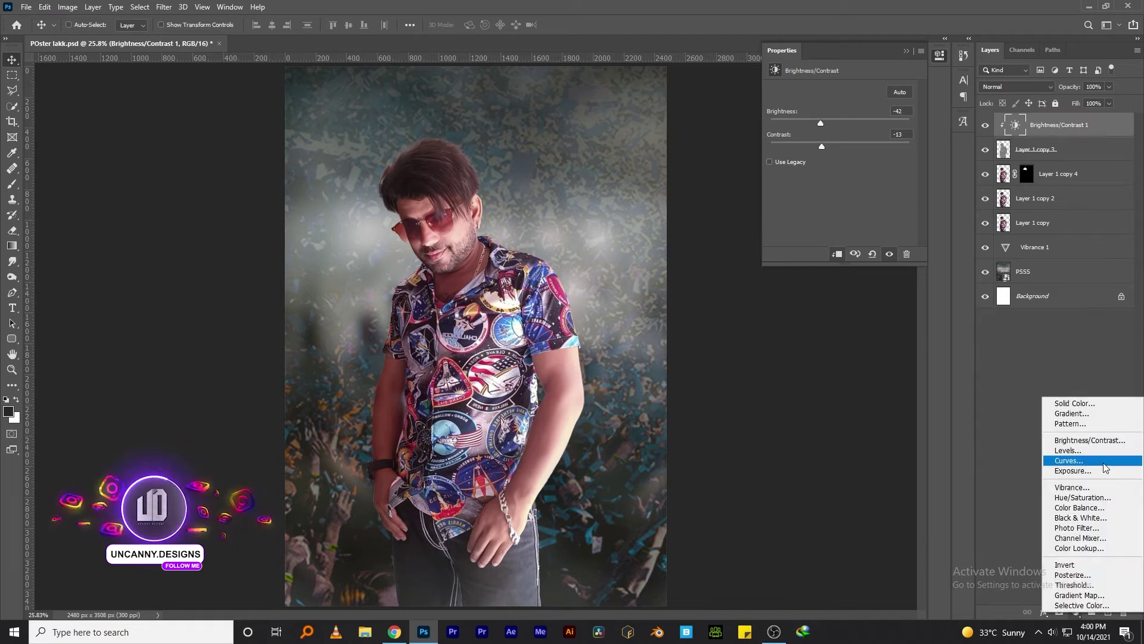
Add a clipped Curves layer, bowing the RGB curve down and adjusting the Green and Blue channels.
click(1069, 460)
right_click(1031, 123)
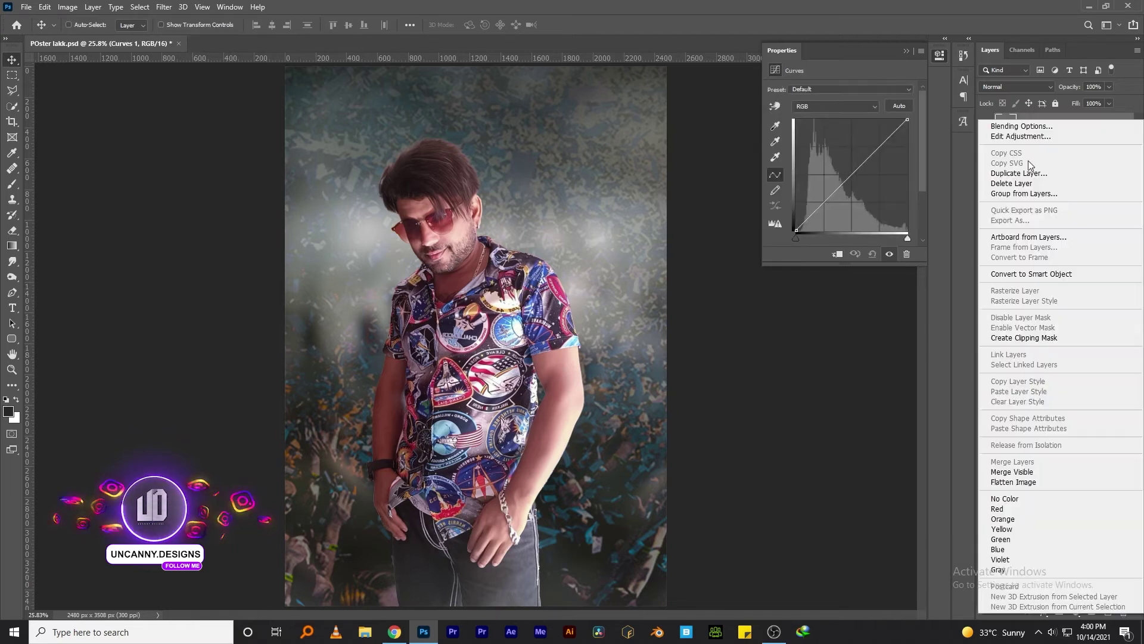
click(1024, 337)
click(835, 196)
drag(835, 197, 838, 201)
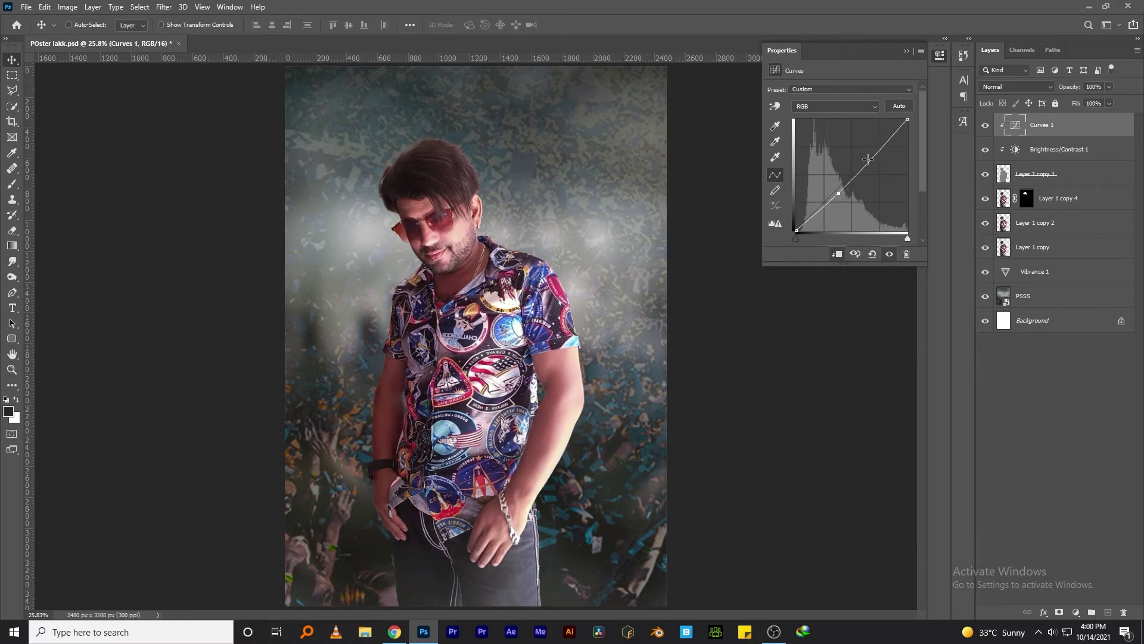
drag(869, 156, 874, 158)
click(807, 106)
click(822, 137)
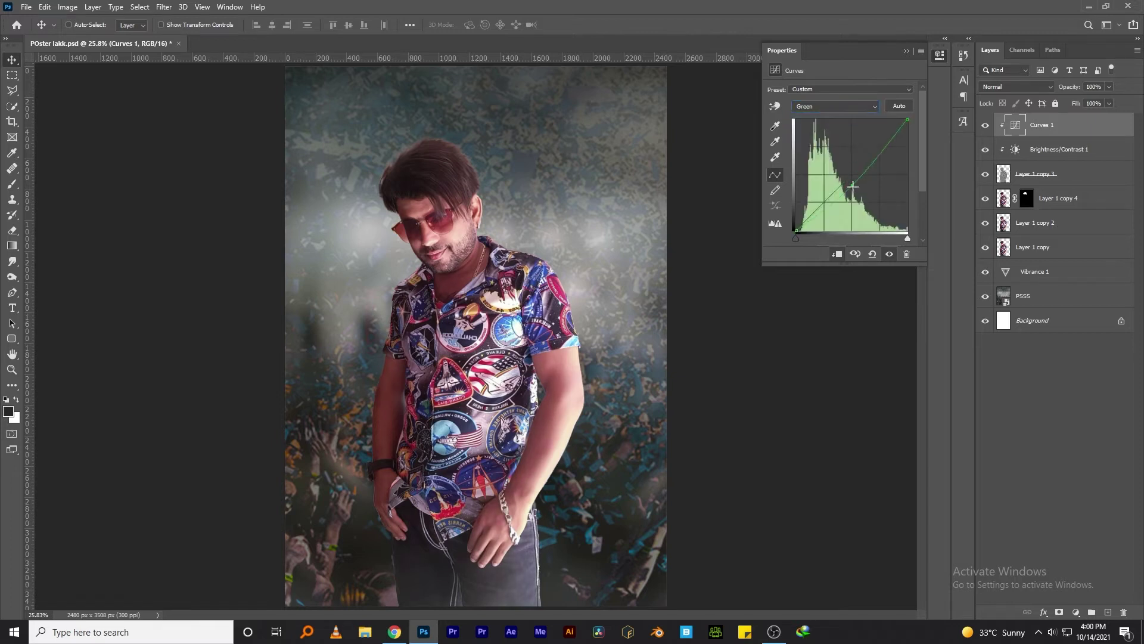
ctrl+click(853, 186)
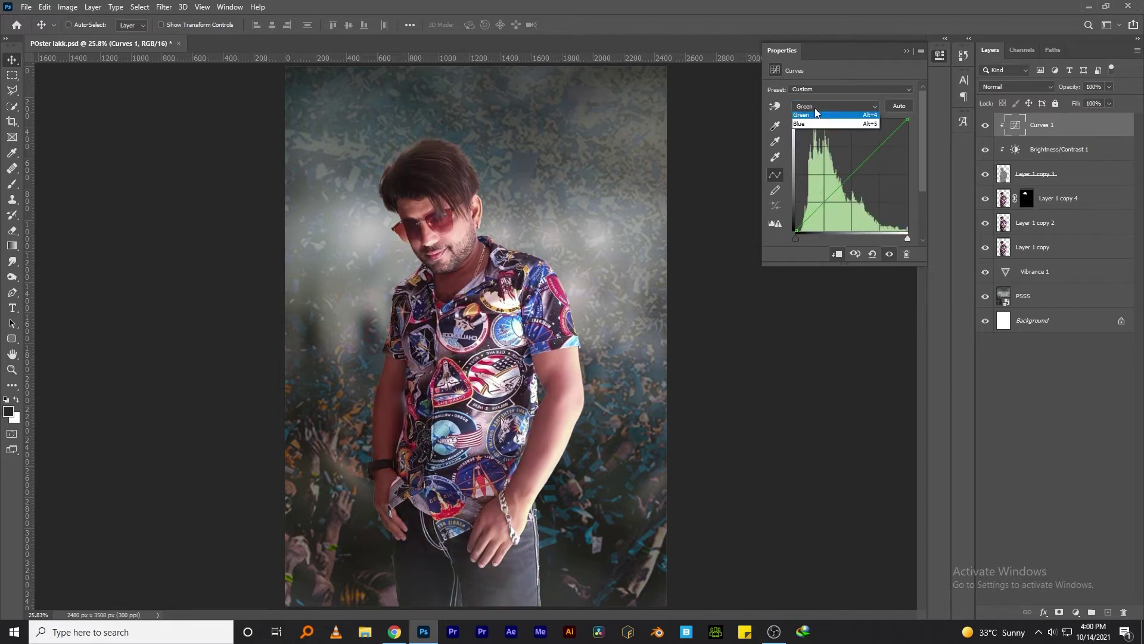
click(816, 123)
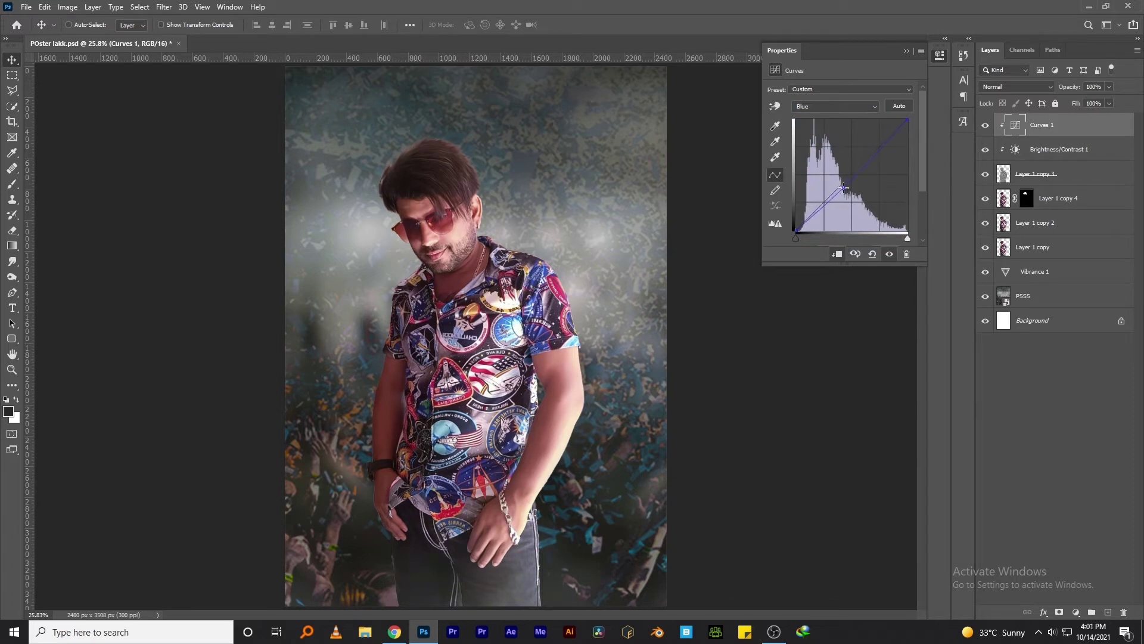
Add a clipped Levels layer with midtones lifted to 1.11.
click(1077, 612)
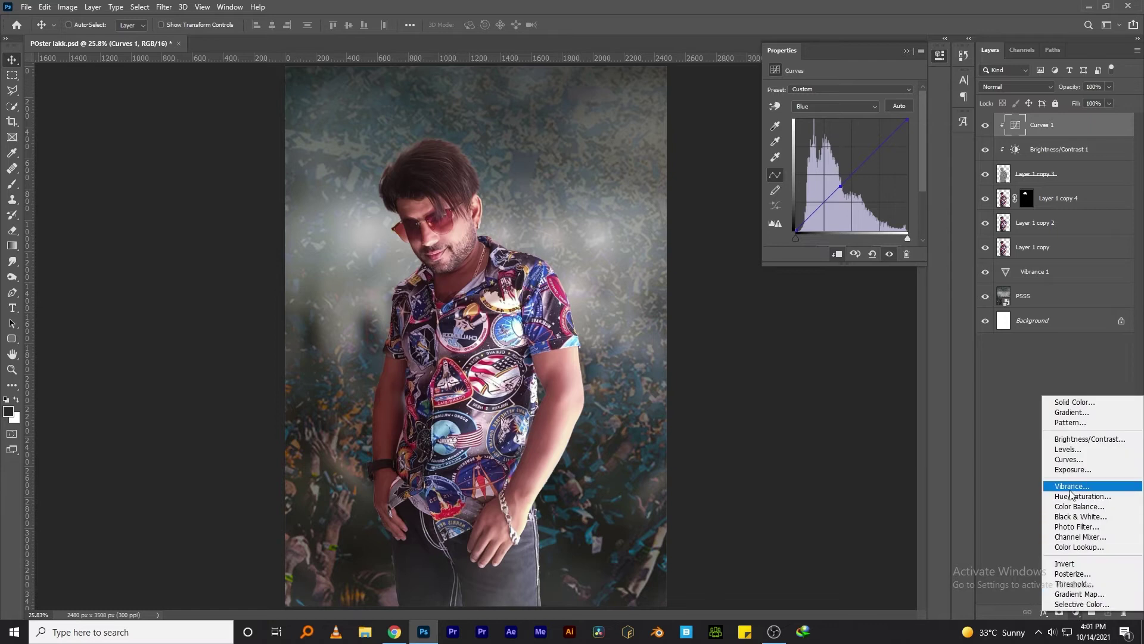
click(1068, 449)
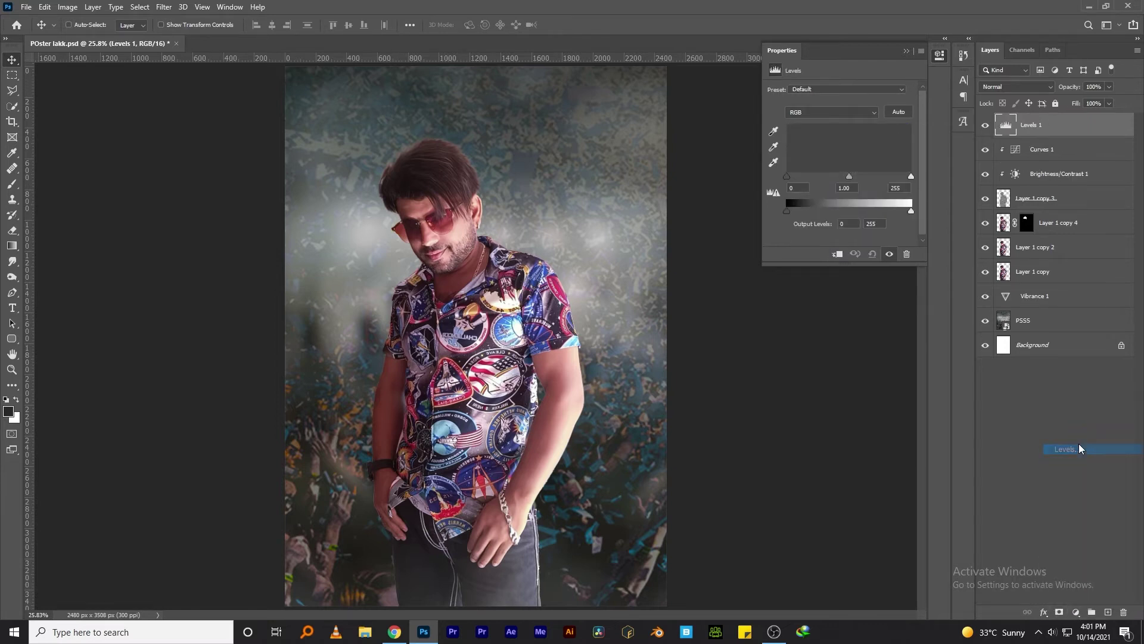
drag(851, 177, 844, 178)
right_click(1039, 126)
click(1029, 346)
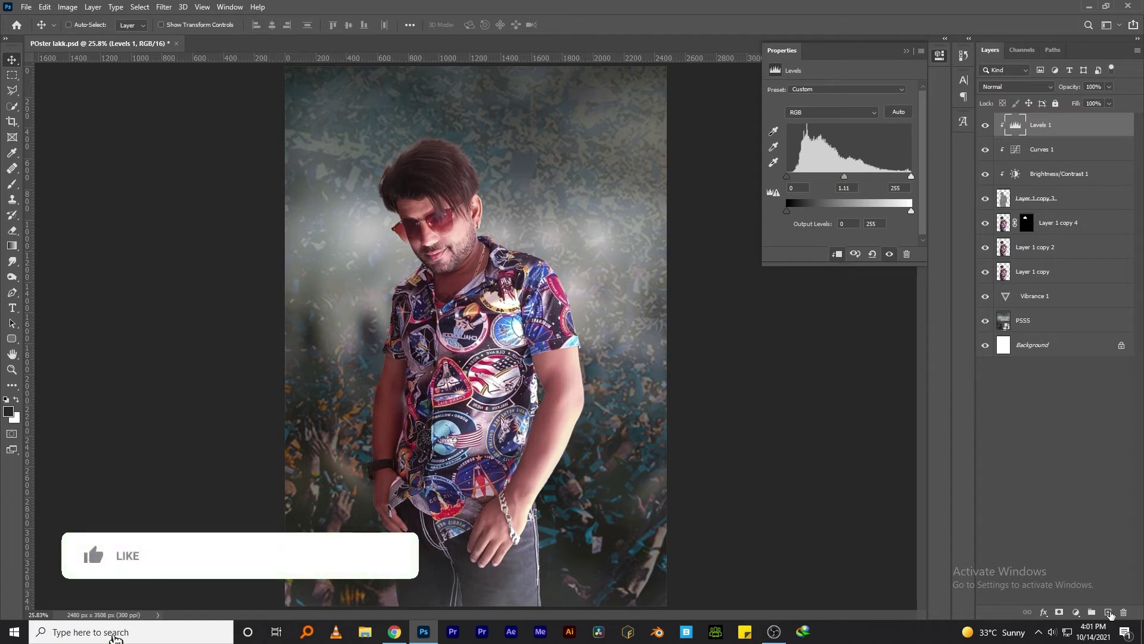
click(1076, 612)
Add a dark Gradient Fill layer and rasterize it.
click(1085, 413)
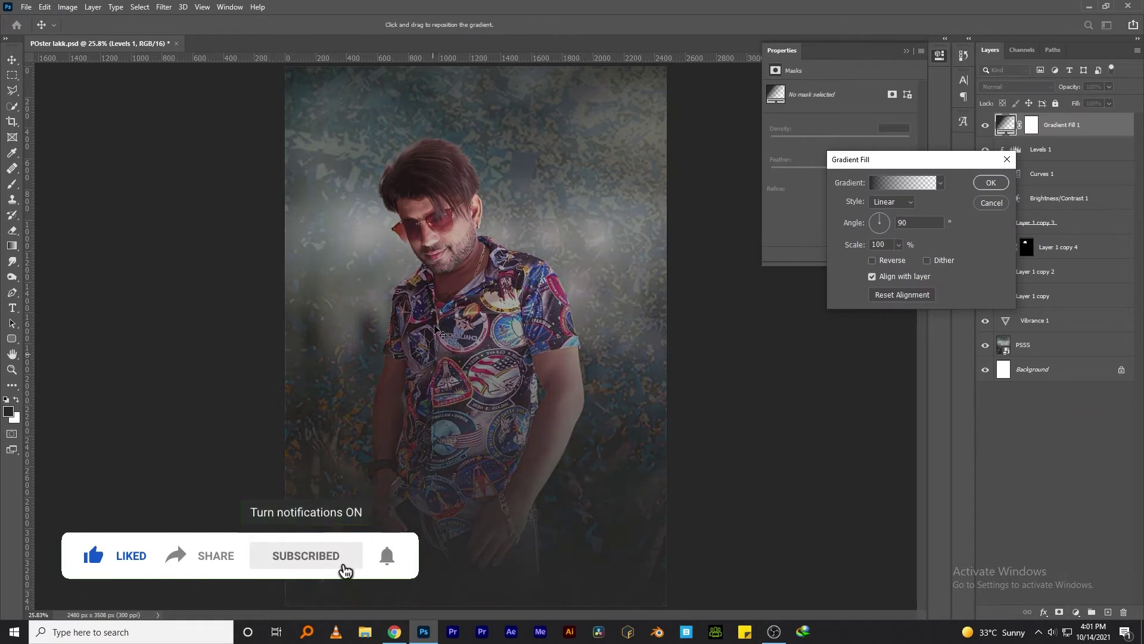
key(Return)
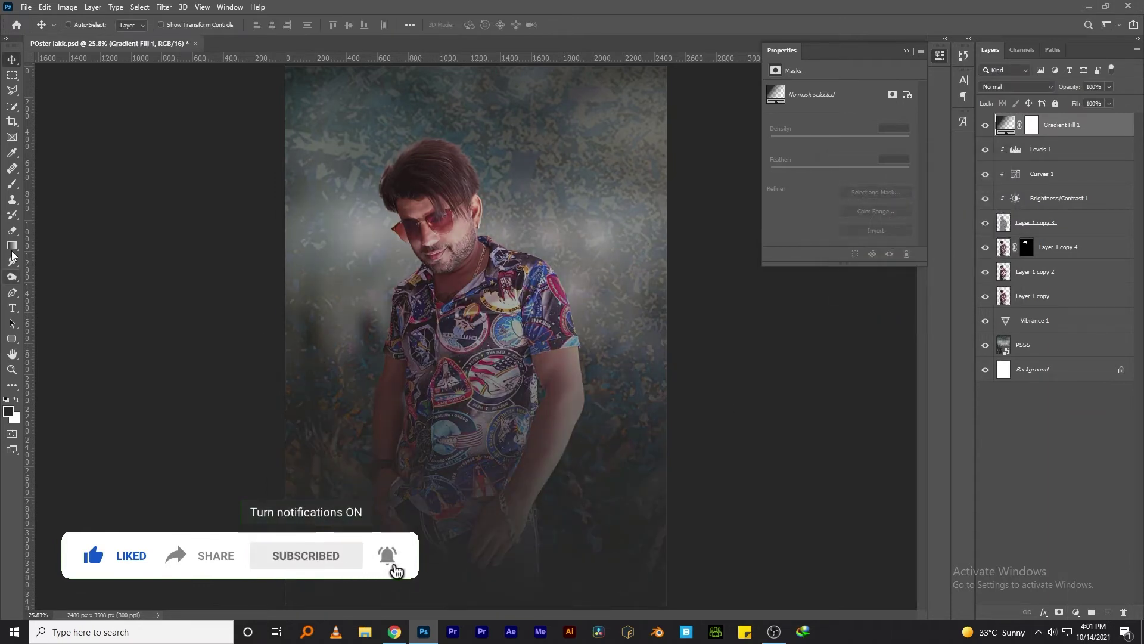
click(12, 230)
click(418, 251)
click(535, 248)
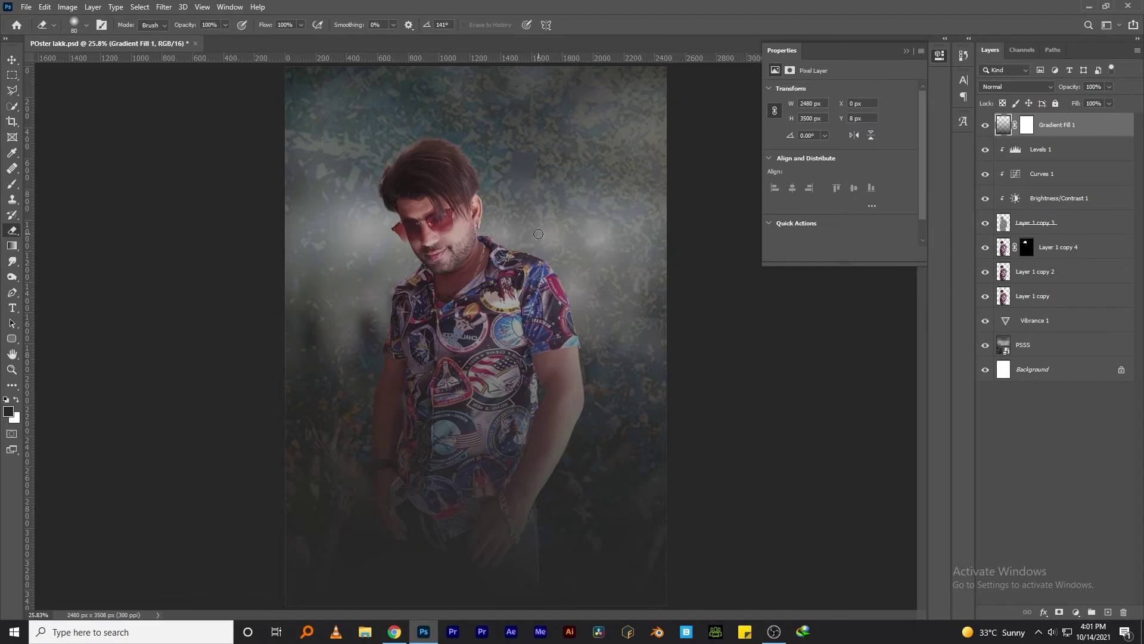
Erase the gradient overlay from the man's upper image, body and hands with a larger brush.
drag(453, 173, 512, 185)
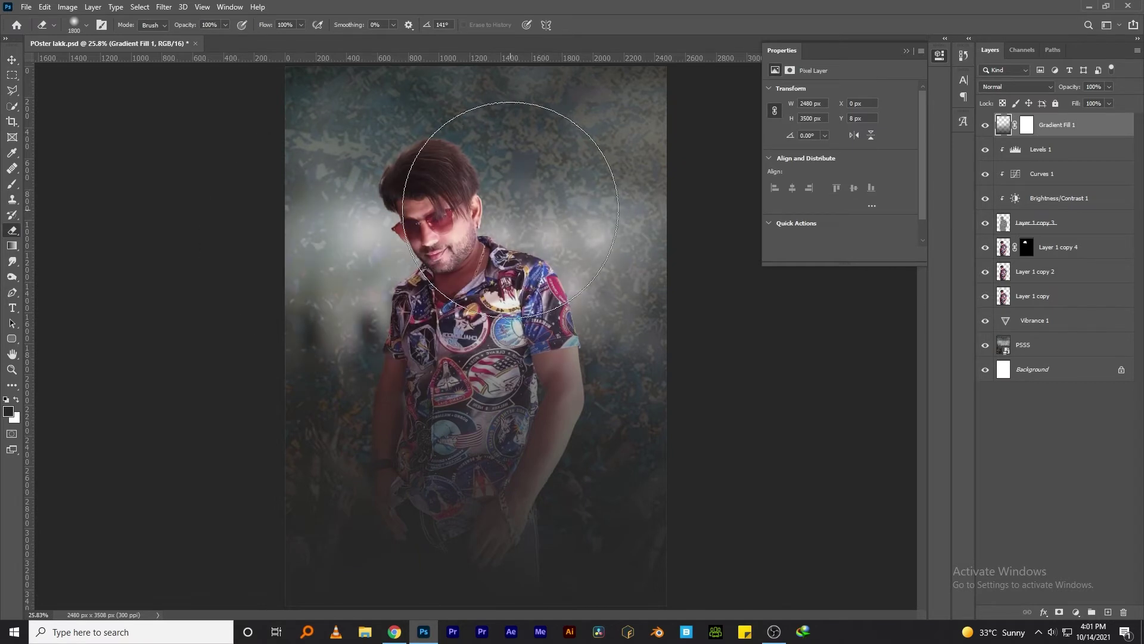
drag(613, 309, 460, 409)
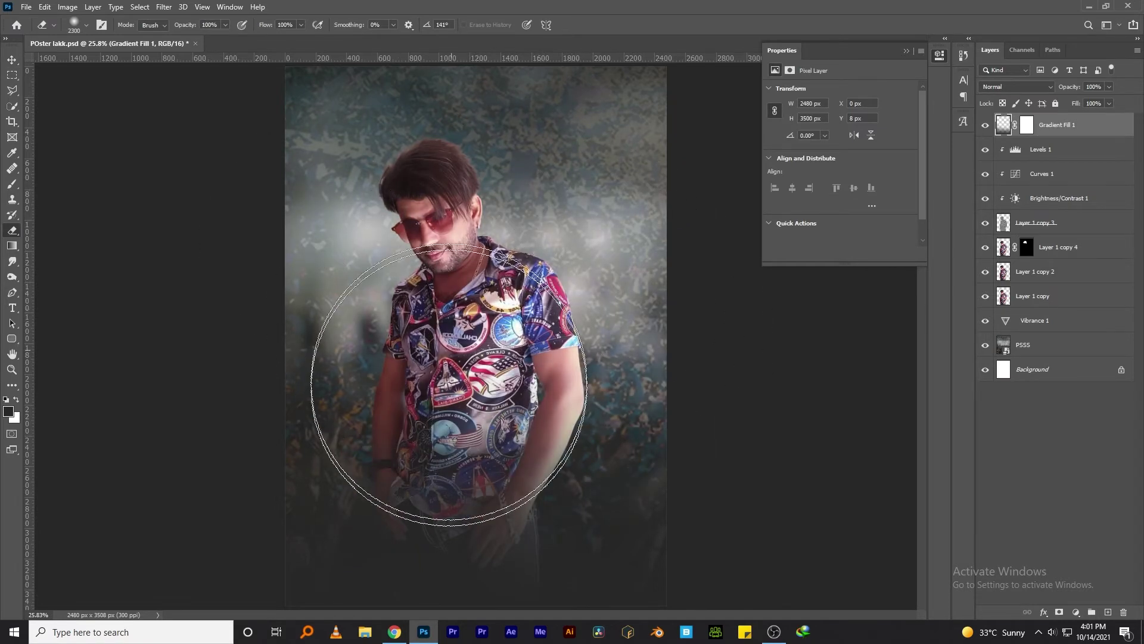
key(])
click(12, 59)
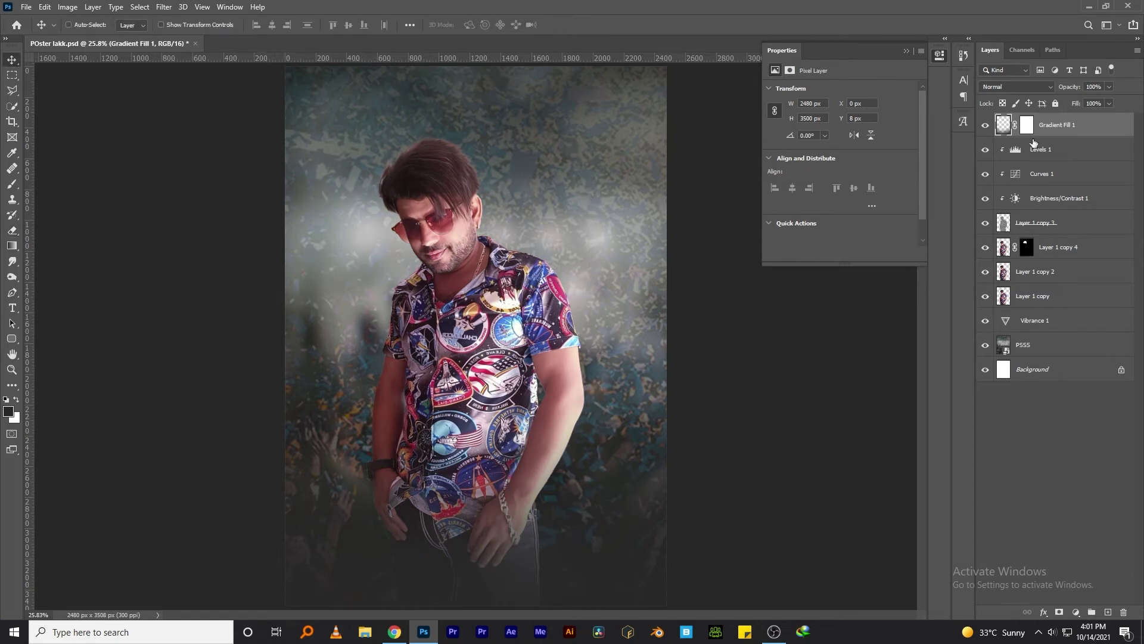
click(1051, 151)
Group the portrait layers from Levels 1 down to Layer 1 copy into the MOdel group.
shift+click(1050, 324)
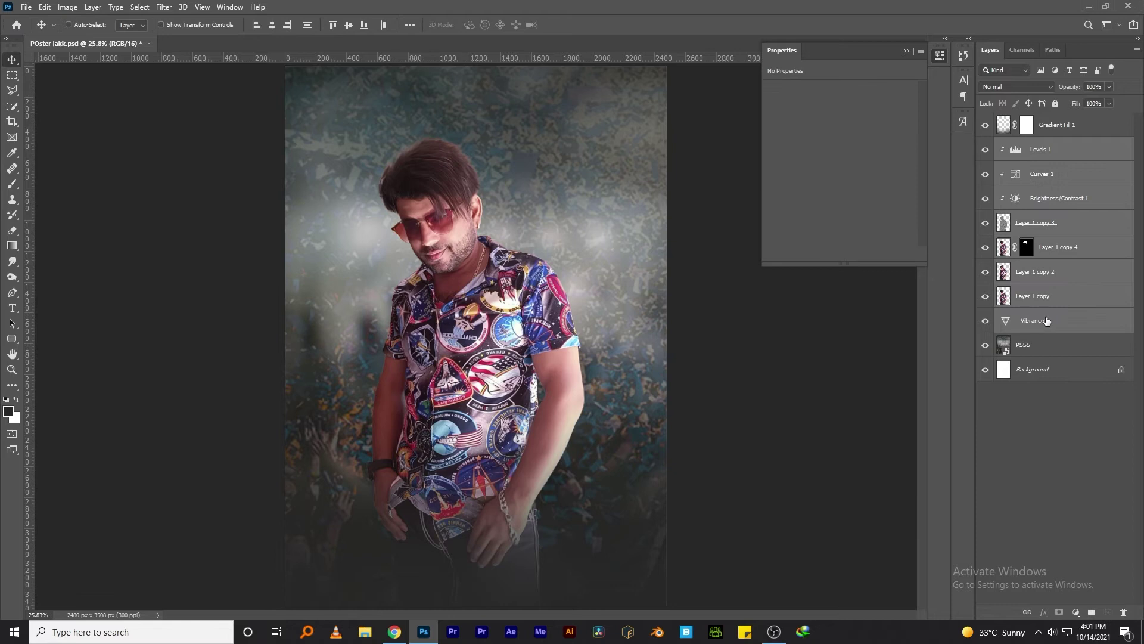
key(ctrl+g)
text(MOdel)
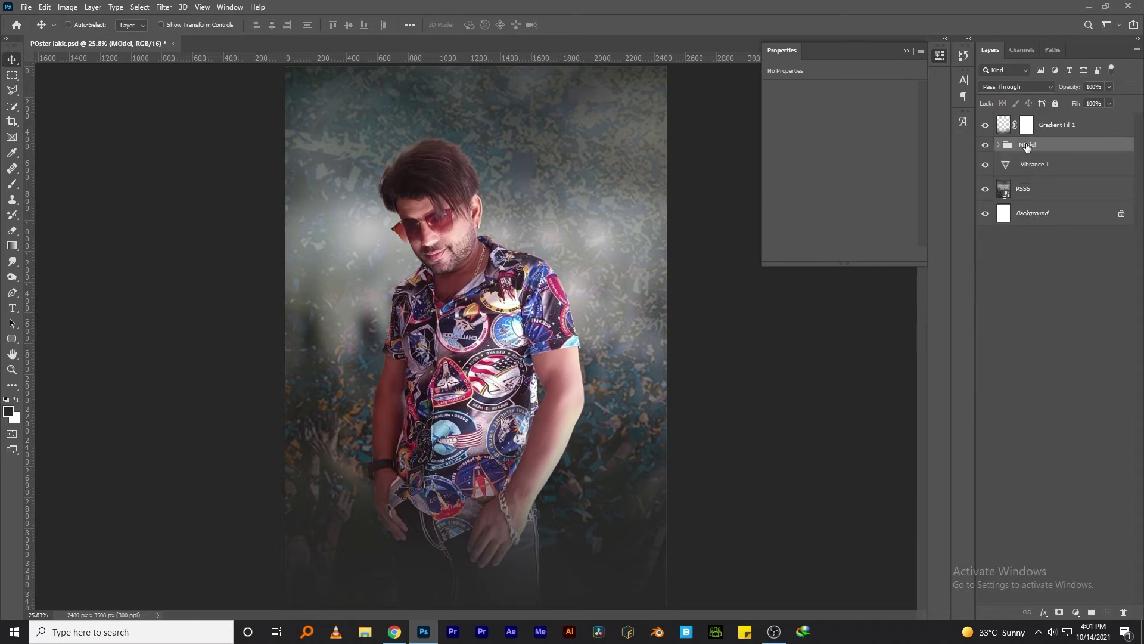
click(1032, 165)
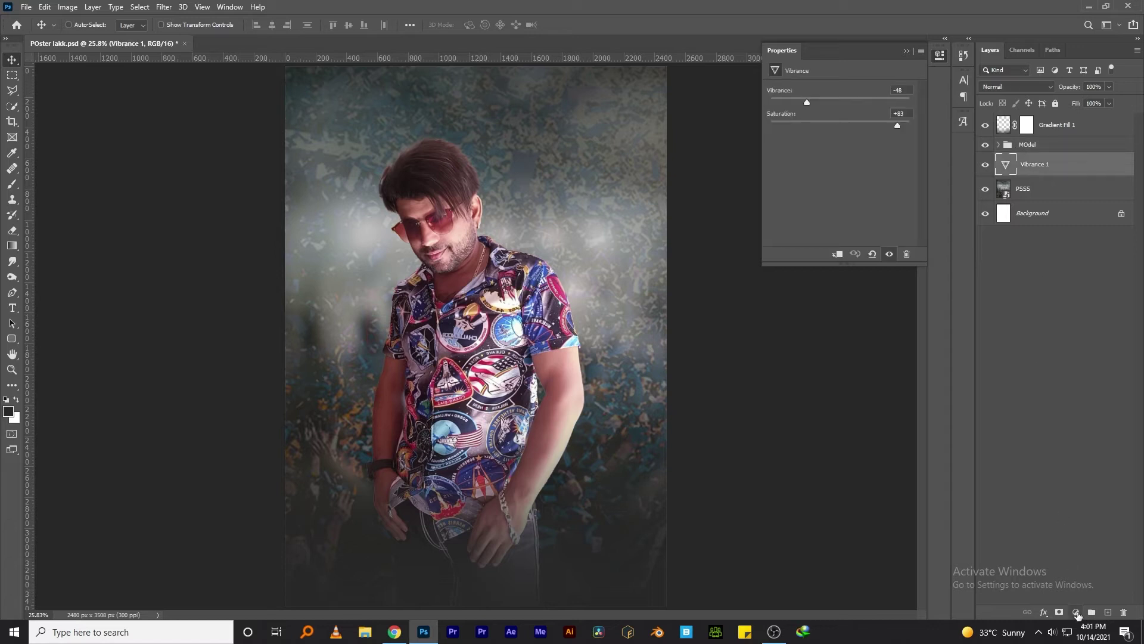
Try a yellow Solid Color fill layer, then delete it.
click(1076, 612)
click(1072, 405)
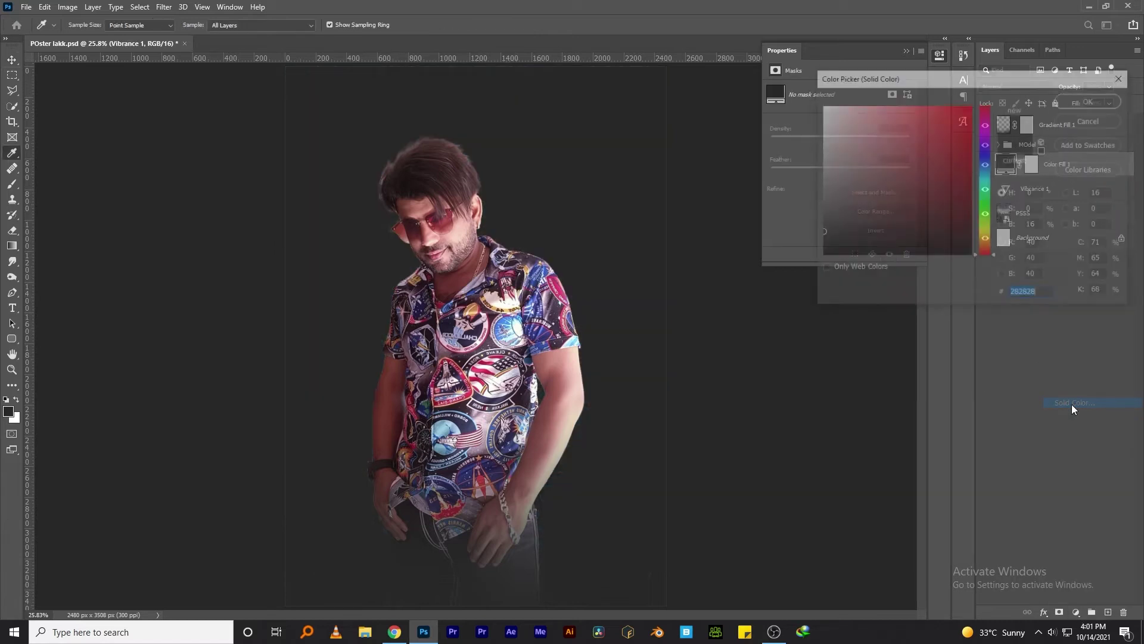
click(971, 106)
click(984, 113)
drag(993, 117, 997, 231)
click(1092, 100)
click(1003, 88)
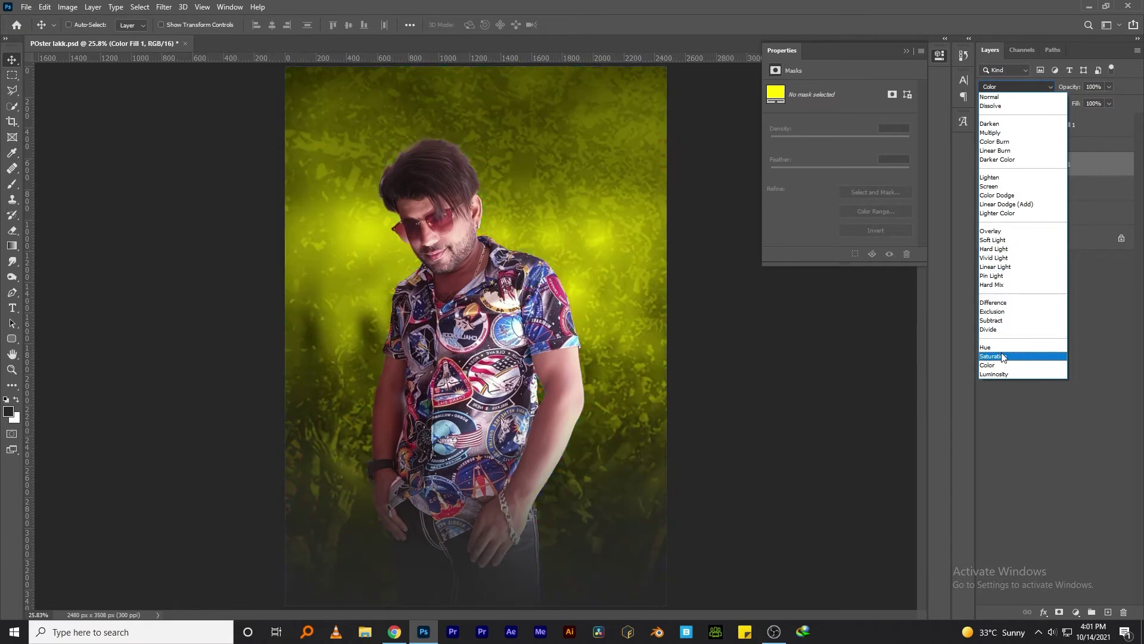
key(Escape)
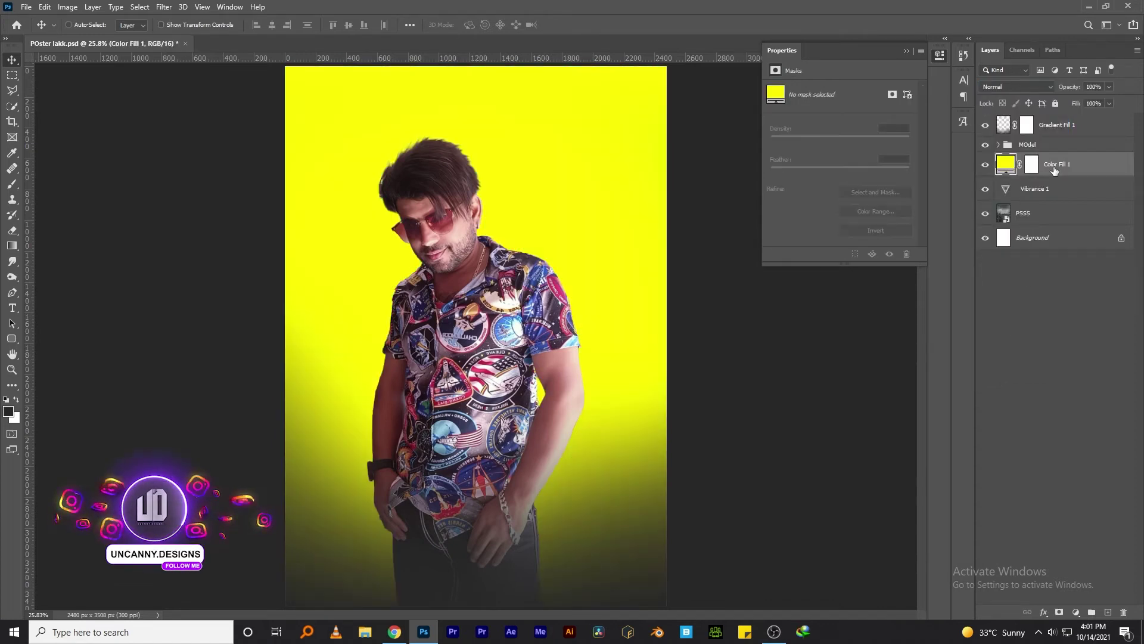
key(Delete)
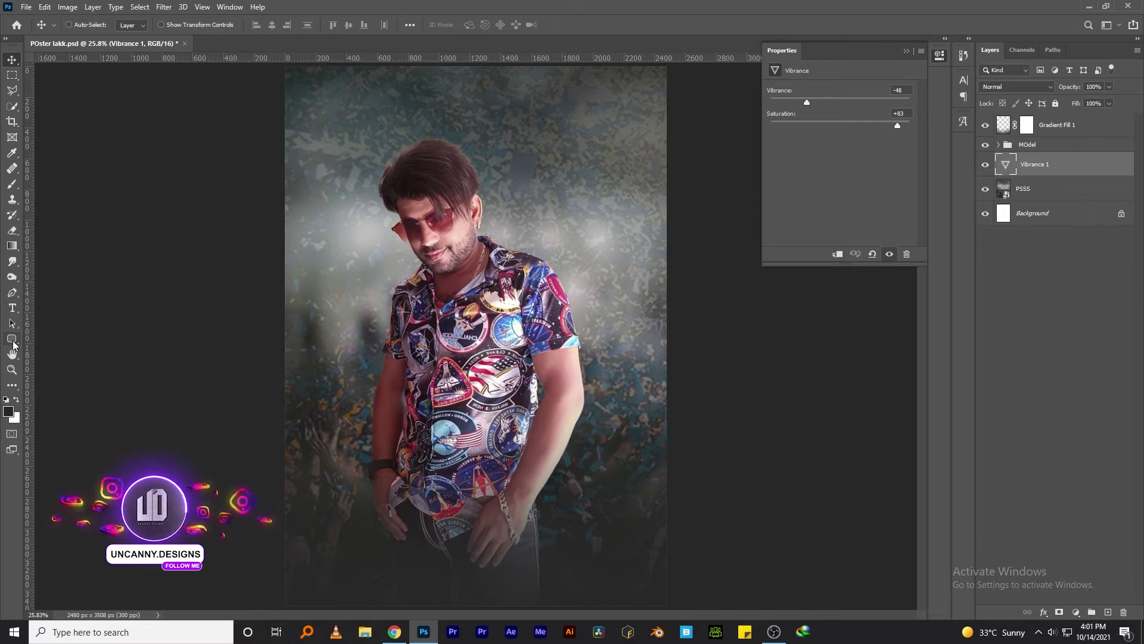
right_click(12, 338)
click(59, 352)
Draw a rounded rectangle panel over the poster and blend it with Color Burn.
drag(325, 80, 602, 493)
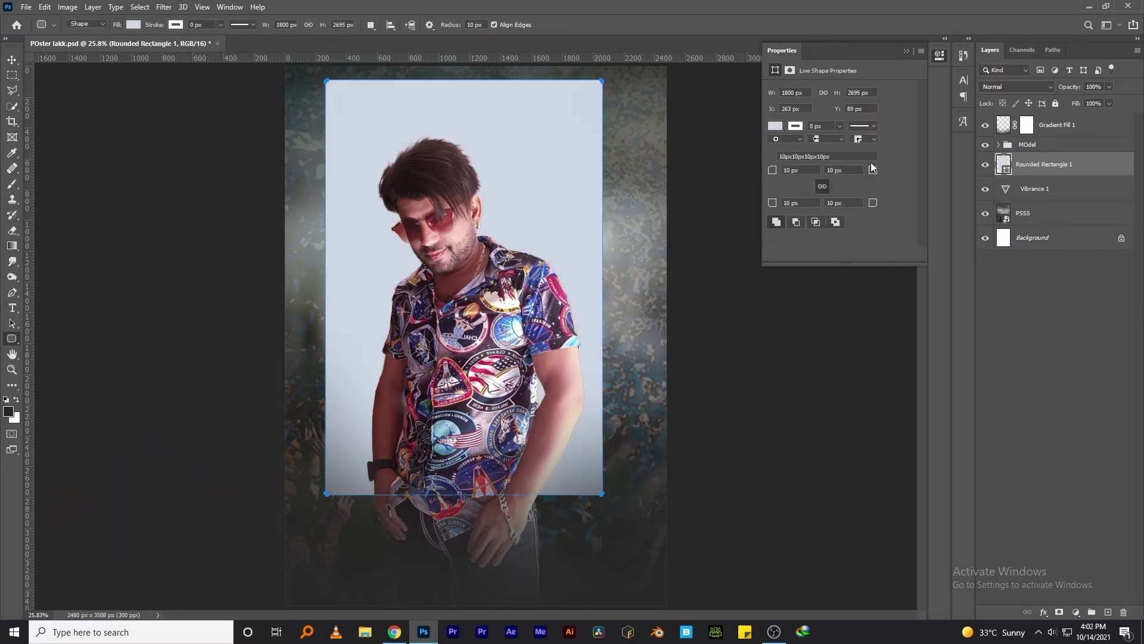
click(1001, 86)
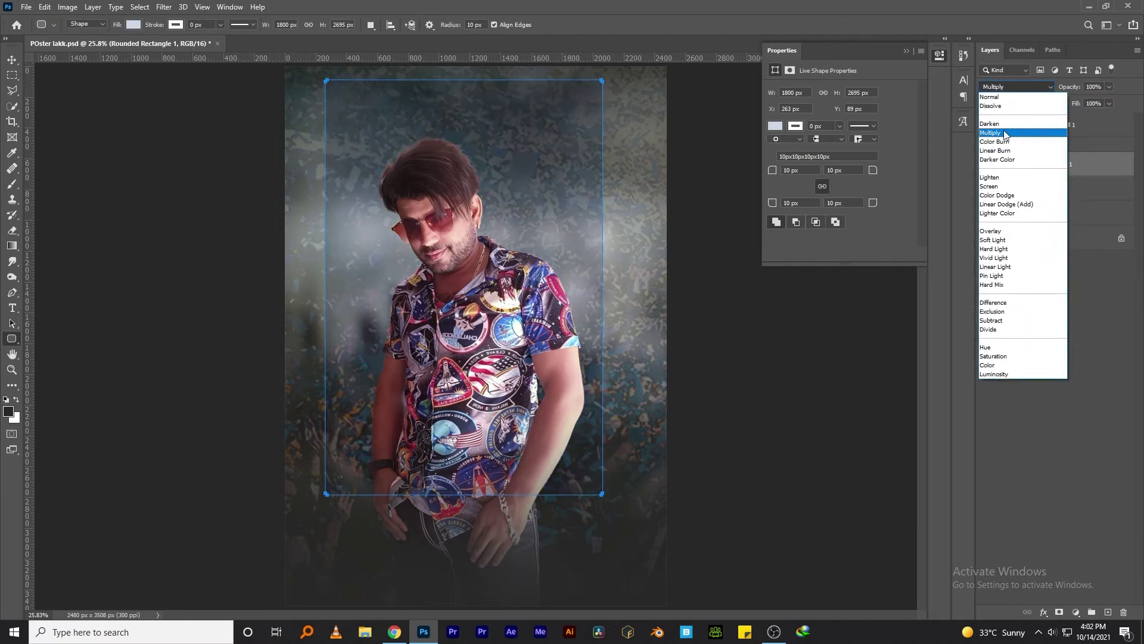
click(1010, 143)
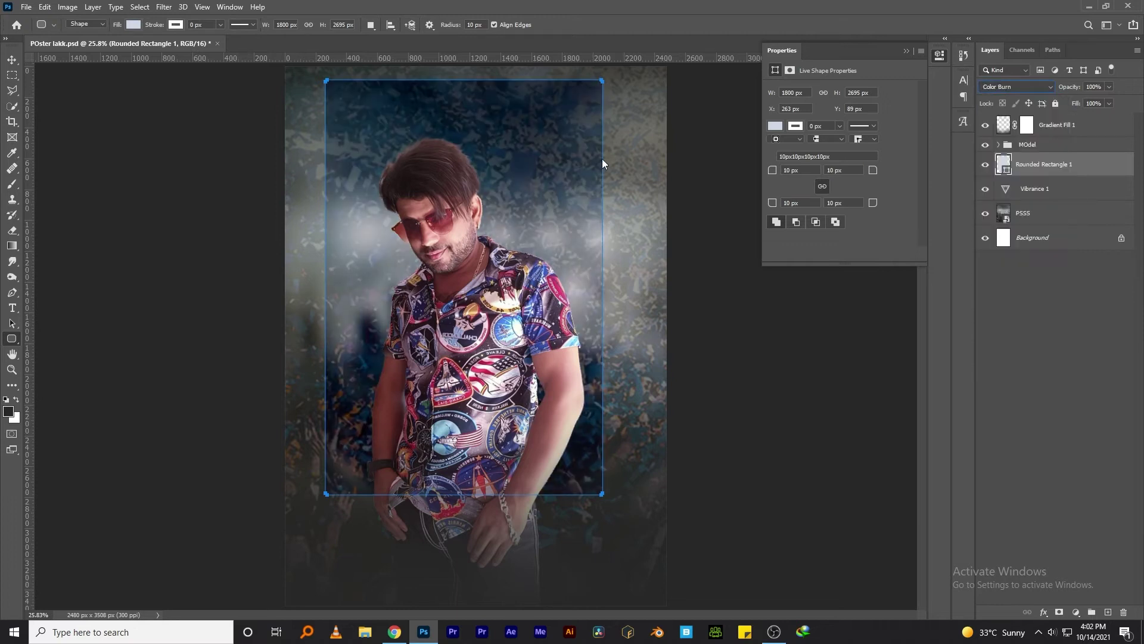
Move the panel lower and enlarge it to about 1939 × 2908 px.
click(11, 61)
drag(500, 217, 505, 264)
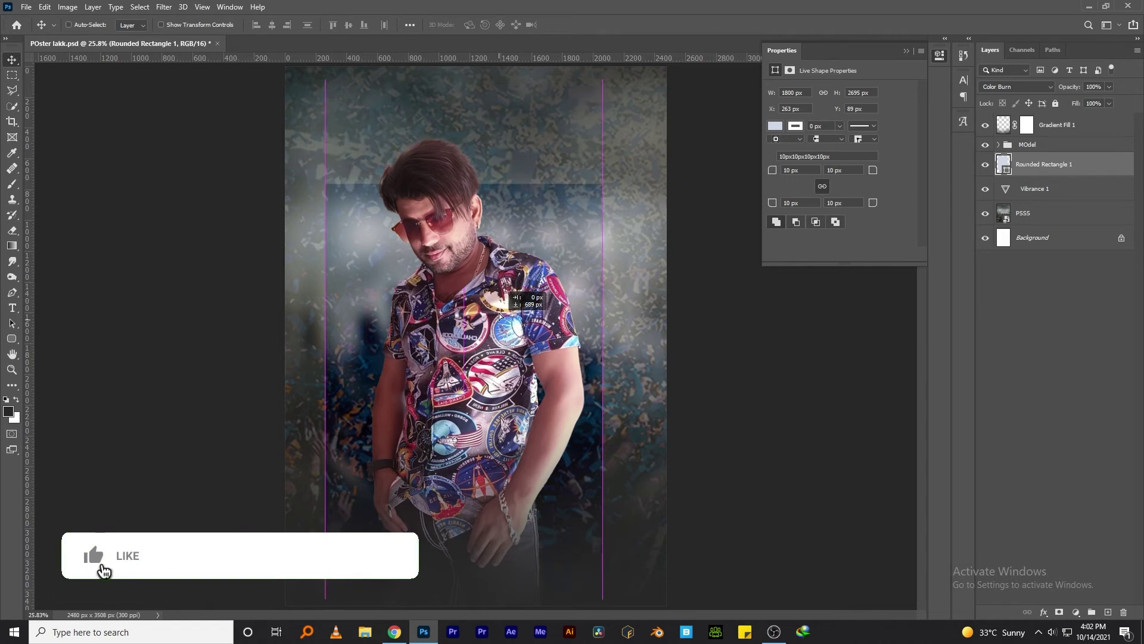
key(ctrl+t)
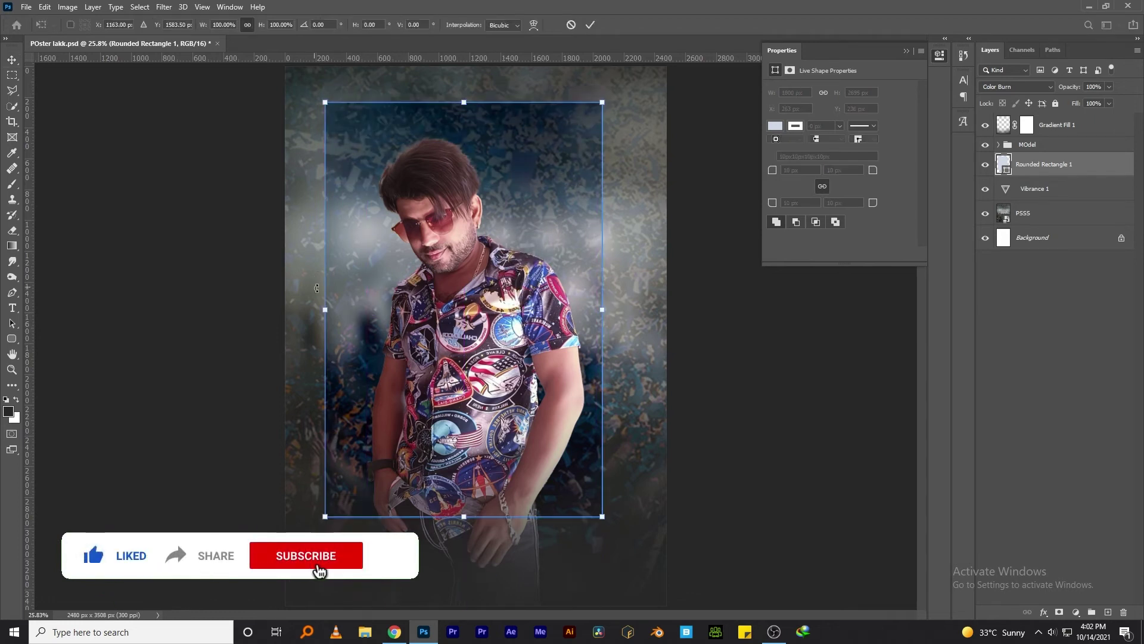
drag(325, 310, 318, 312)
drag(463, 517, 461, 548)
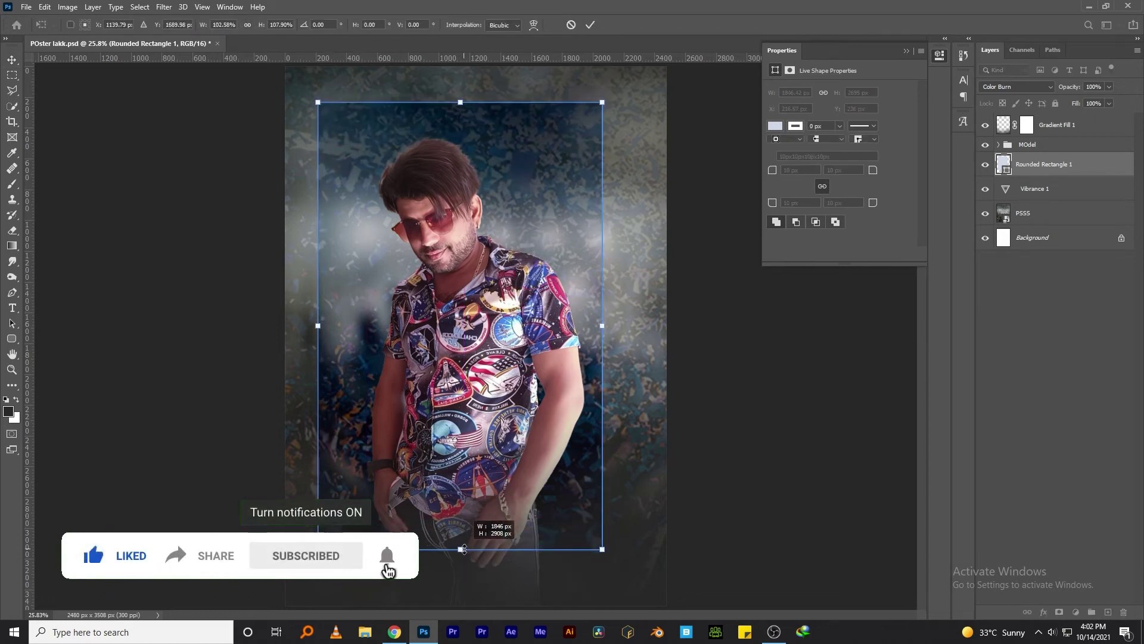
drag(602, 313, 616, 313)
key(Return)
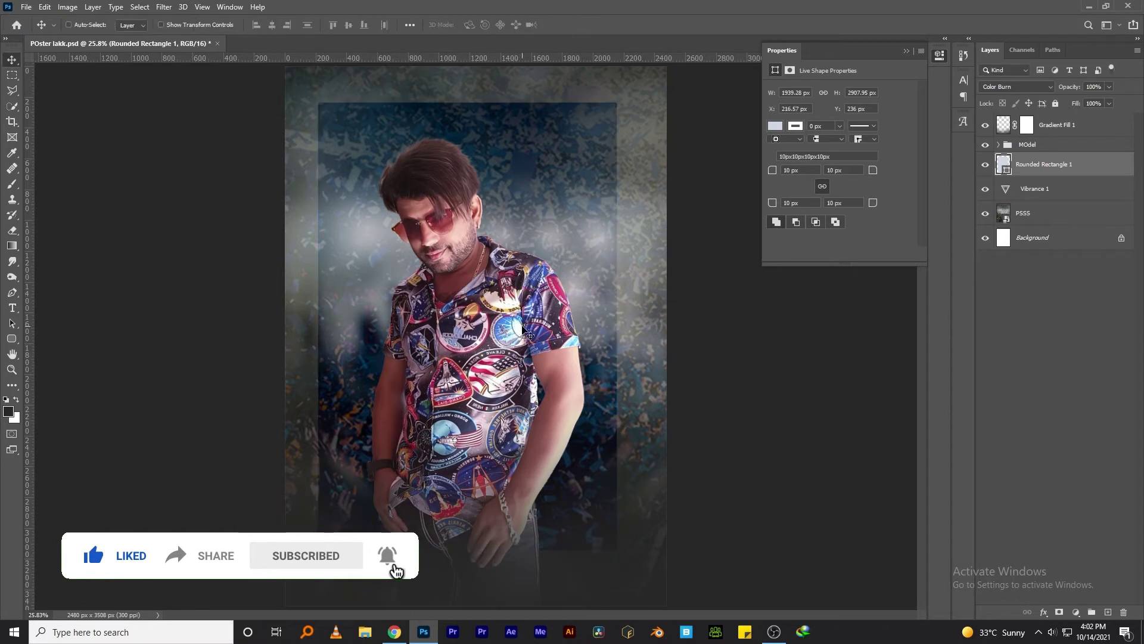
click(910, 49)
drag(607, 266, 584, 279)
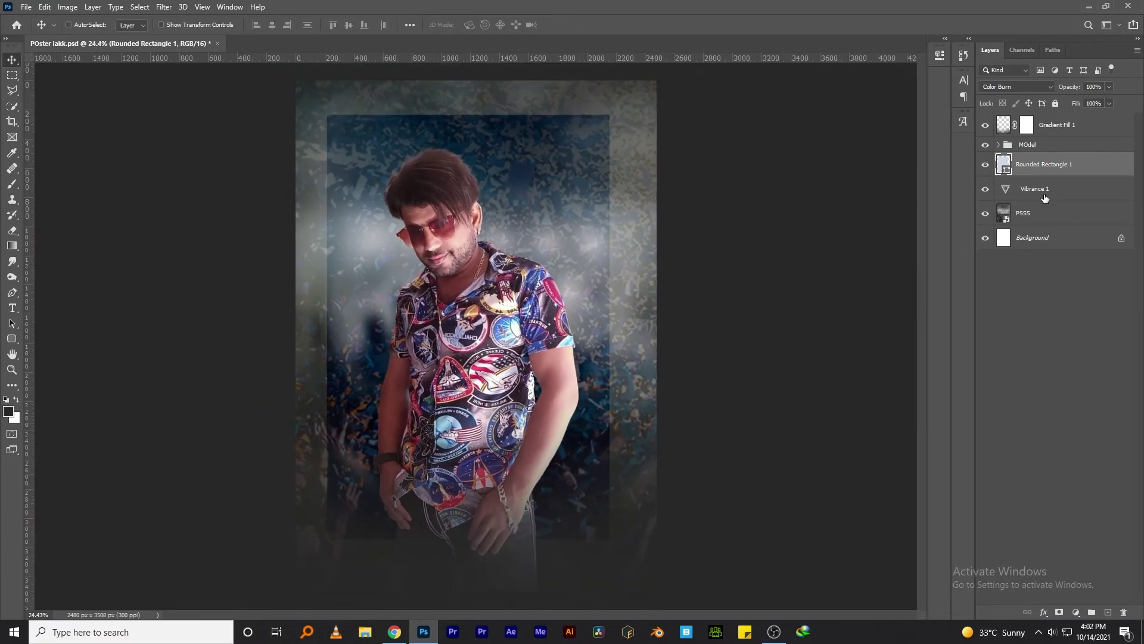
click(1048, 131)
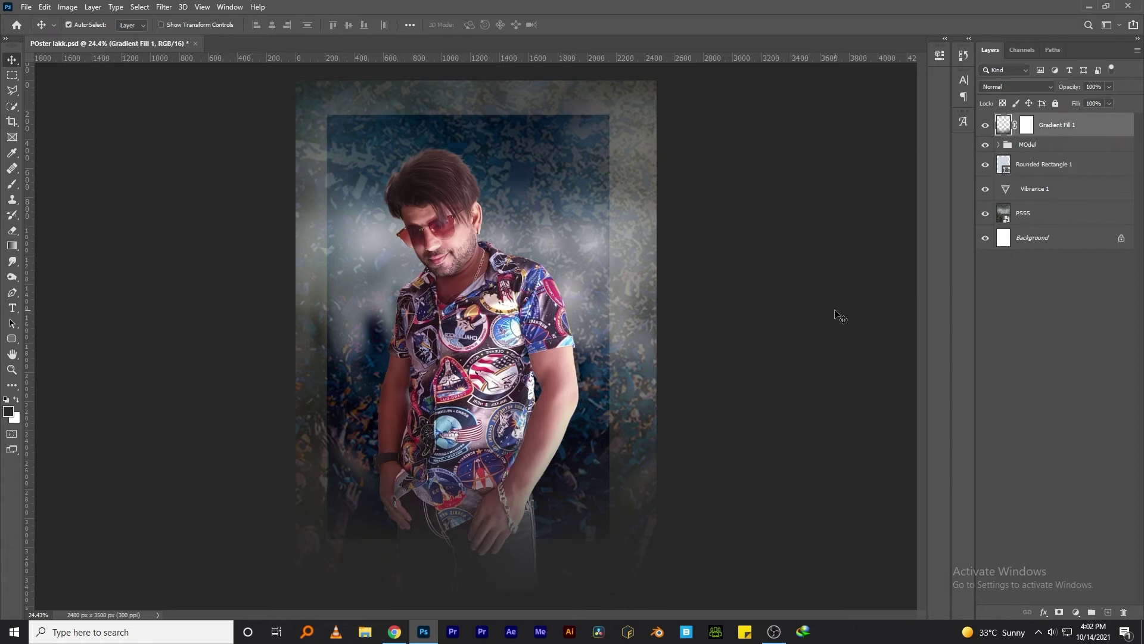
scroll(834, 315, up, 1)
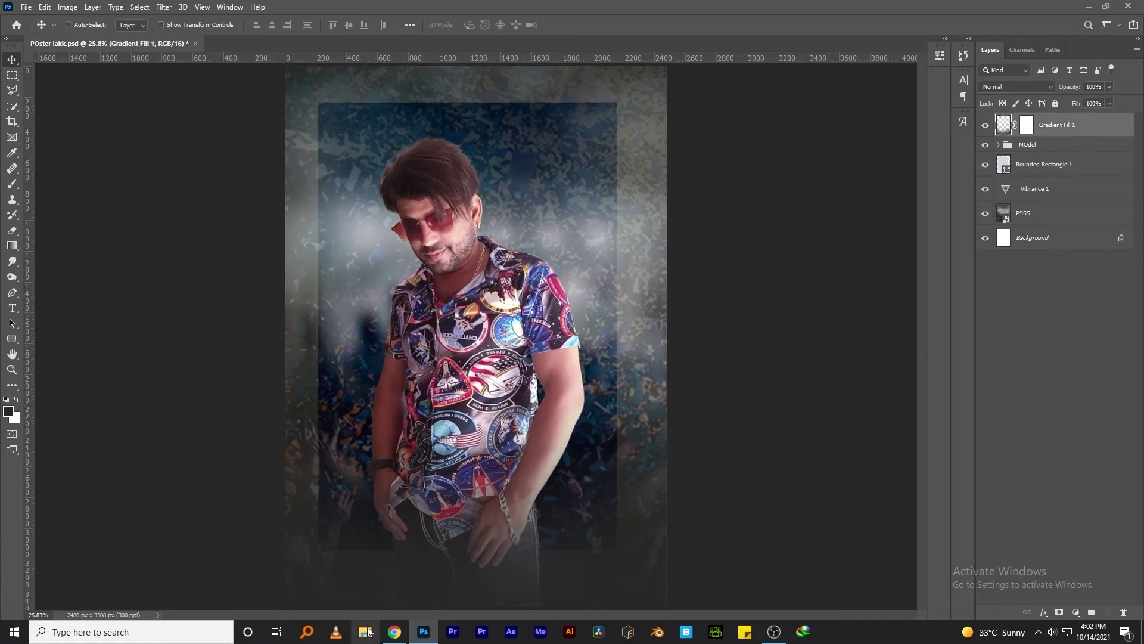
Drag the glowing orb PNG from Stuff (G:) > png stock into Photoshop.
key(super+e)
click(44, 265)
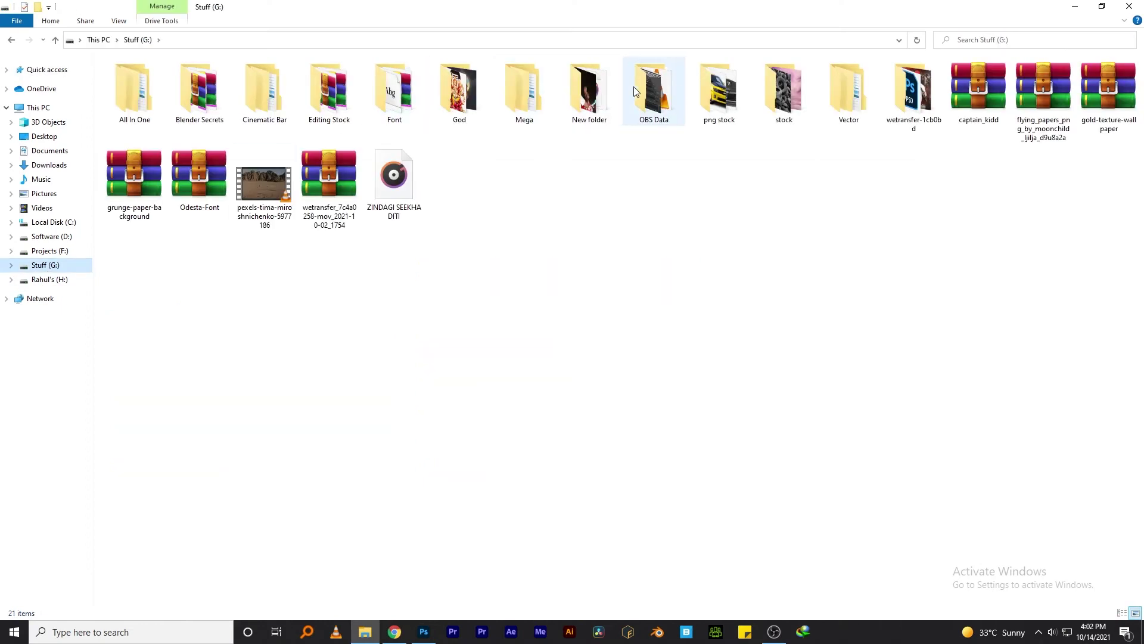
double_click(719, 89)
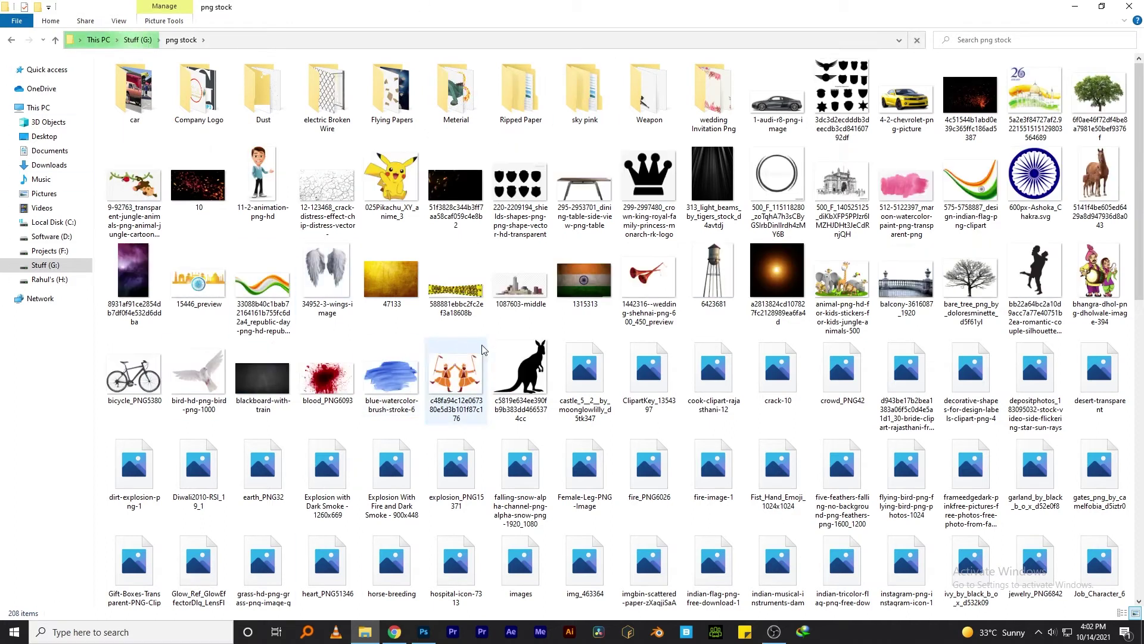
mouse_move(777, 277)
mouse_down()
mouse_move(422, 635)
mouse_move(478, 401)
mouse_up()
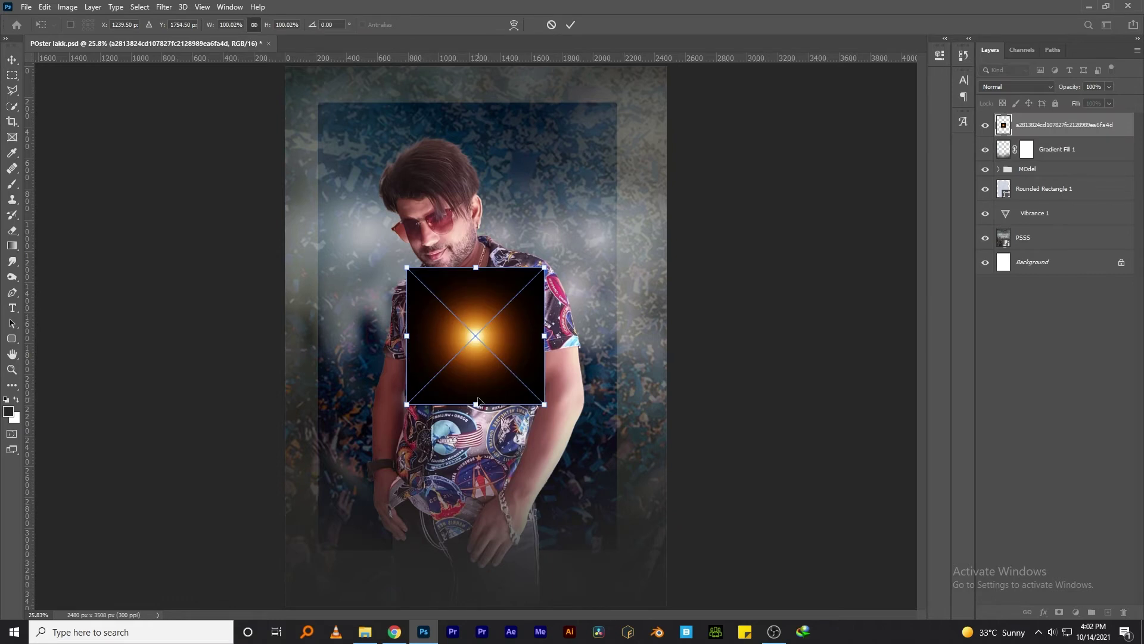
Blend the orange glow in Screen, tilt and stretch it along the right edge, then copy it leftward.
key(Return)
click(1016, 86)
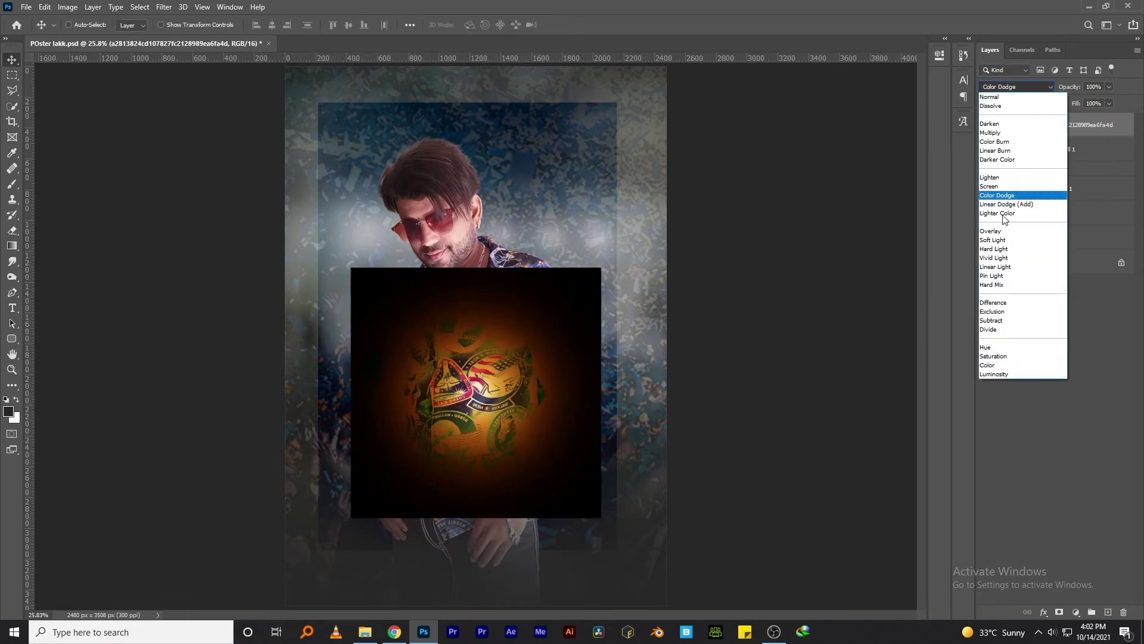
click(989, 186)
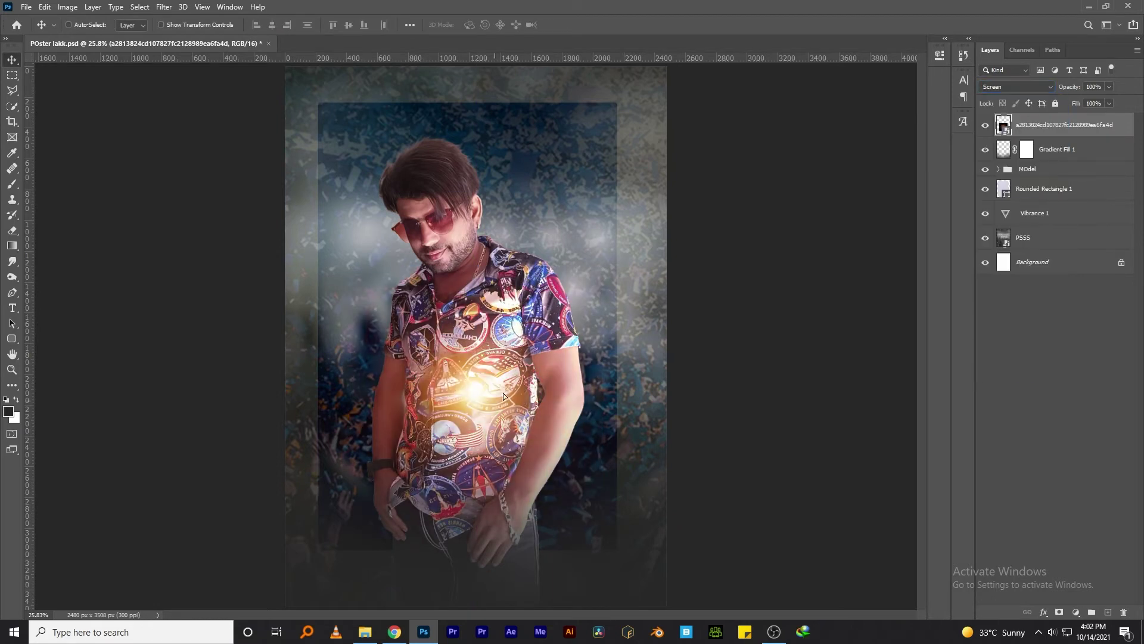
drag(504, 396, 708, 321)
key(ctrl+t)
drag(688, 457, 843, 549)
mouse_move(818, 293)
mouse_down()
mouse_move(534, 355)
mouse_move(685, 356)
mouse_move(356, 369)
mouse_up()
key(Return)
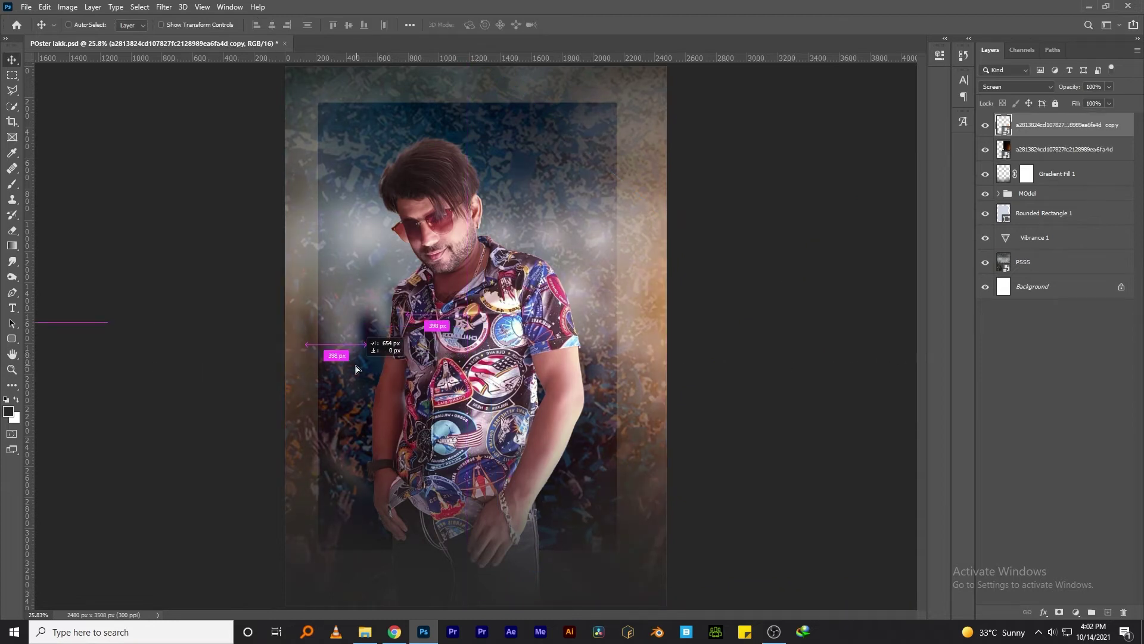
drag(355, 366, 378, 364)
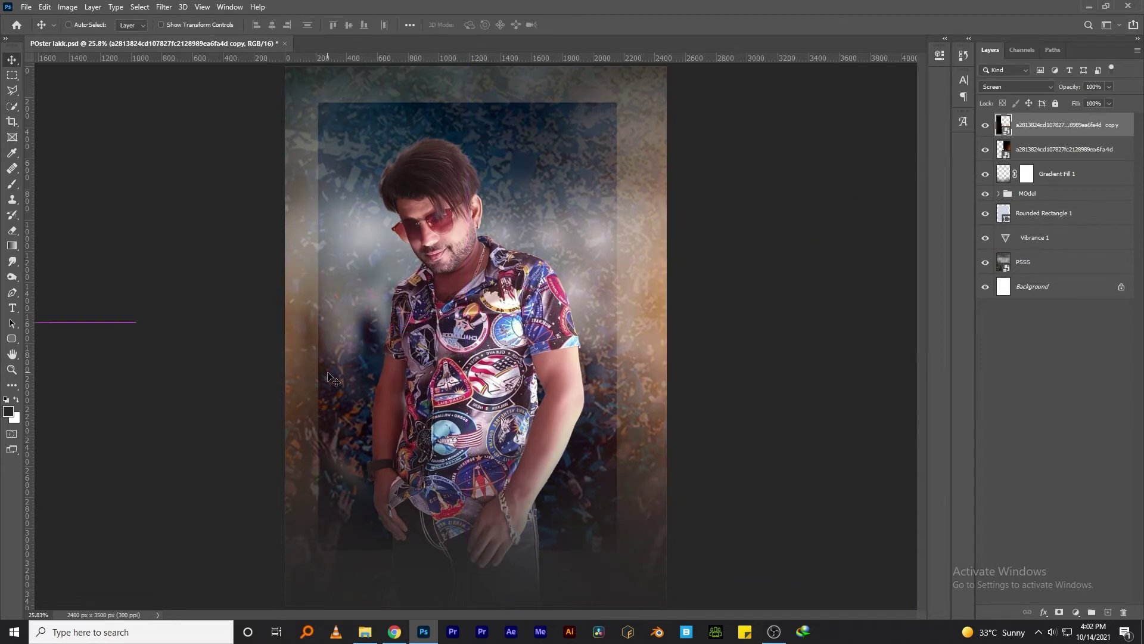
Place the soft white glow image and move it just below the MOdel group.
click(364, 632)
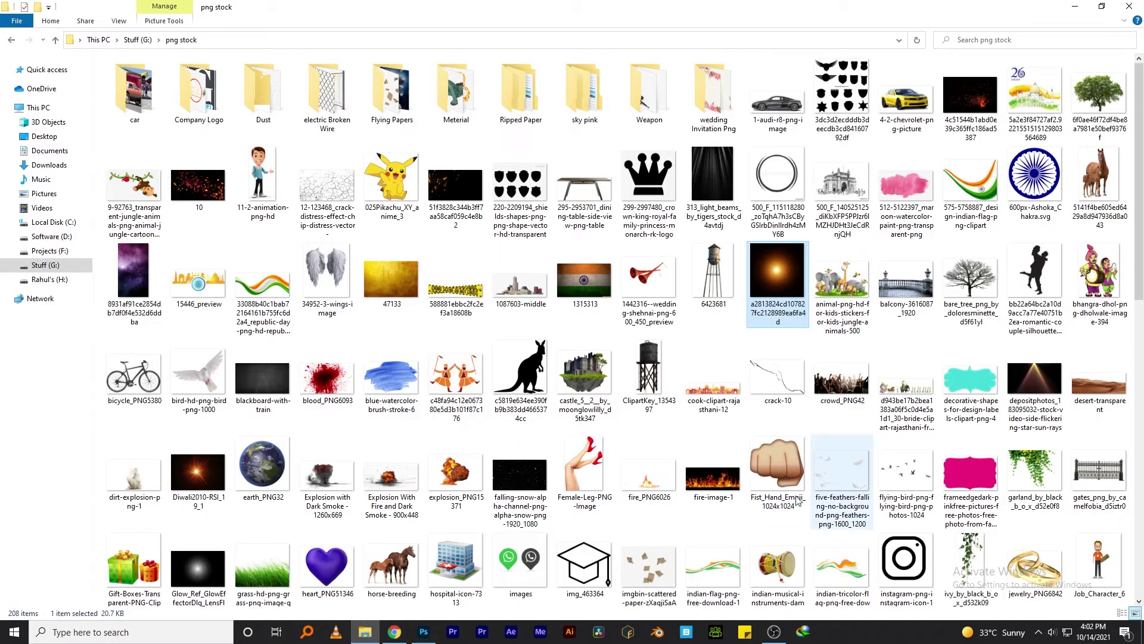
click(423, 632)
key(ctrl+t)
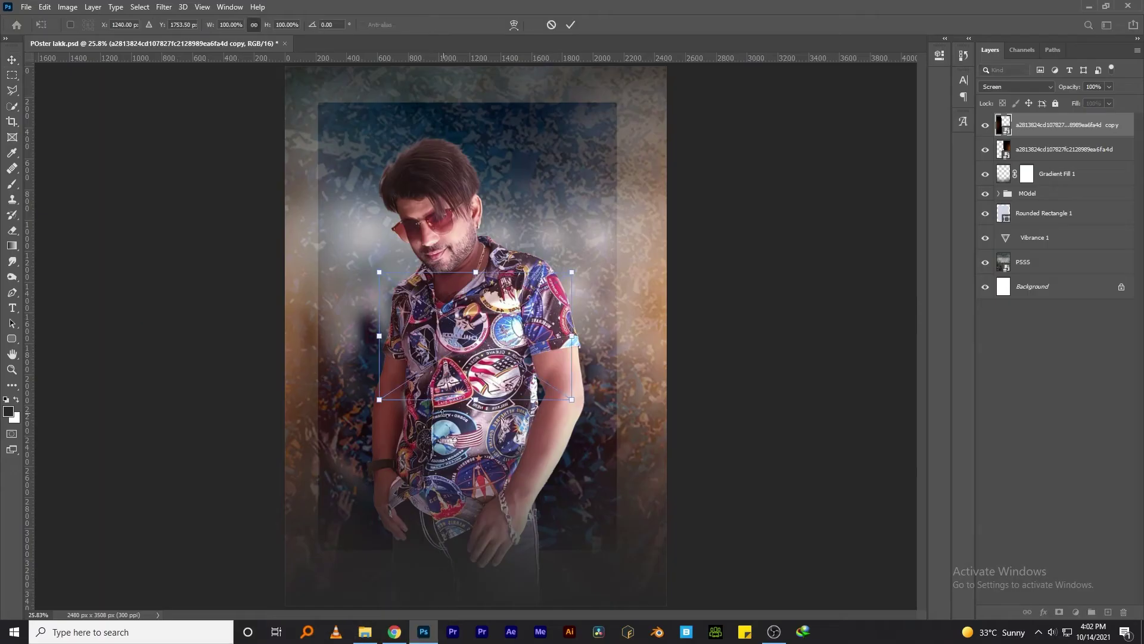
key(Return)
drag(1052, 126, 1047, 226)
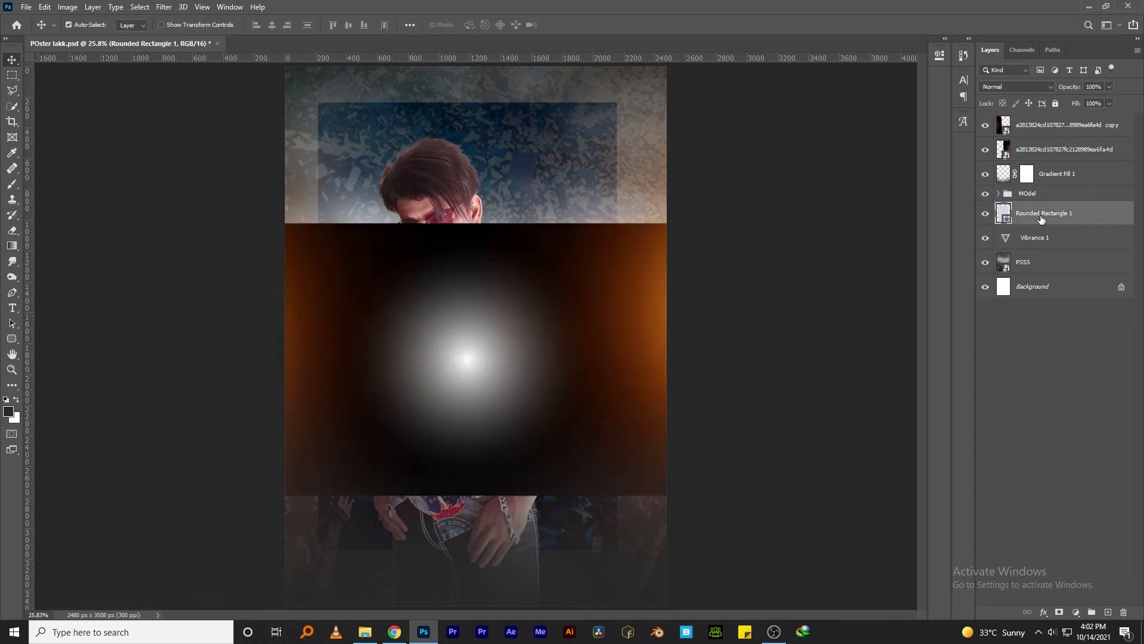
key(ctrl+z)
drag(1052, 127, 1047, 203)
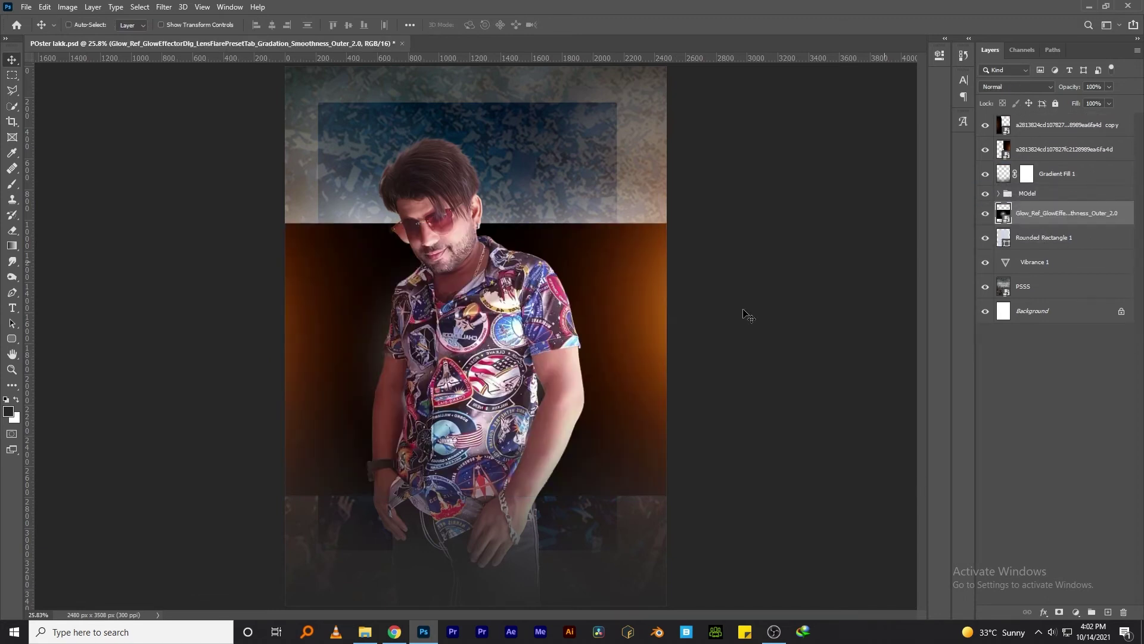
key(ctrl+z)
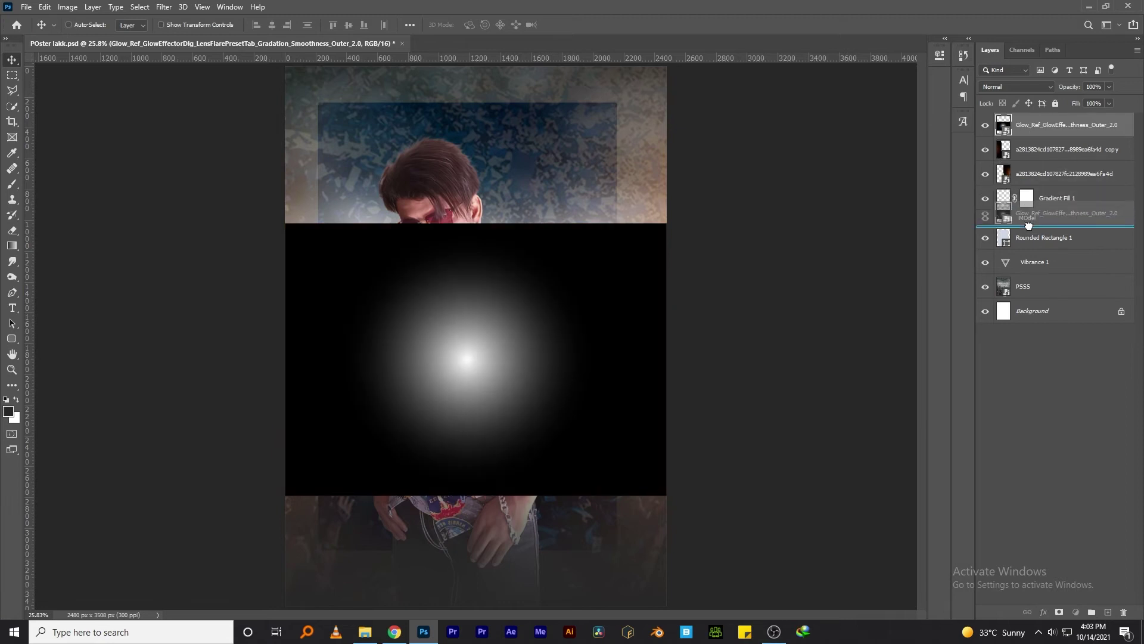
drag(1051, 126, 1047, 203)
Blend the white glow as Screen, enlarge it across the poster, and set 73% opacity.
click(1007, 84)
scroll(1006, 84, down, 6)
click(1006, 85)
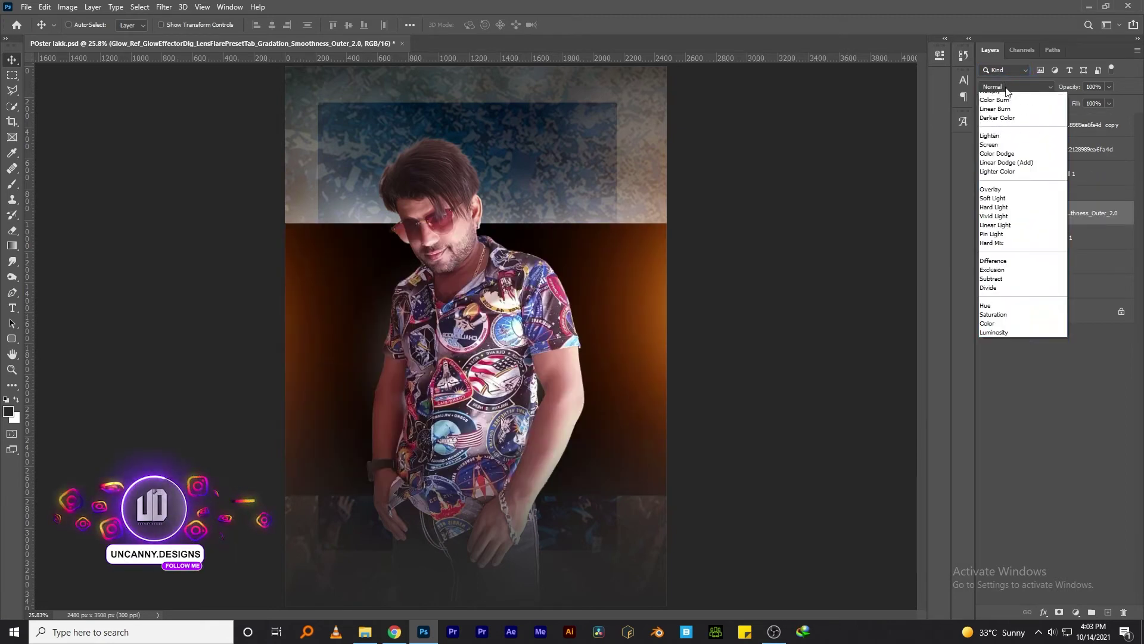
click(1001, 187)
key(ctrl)
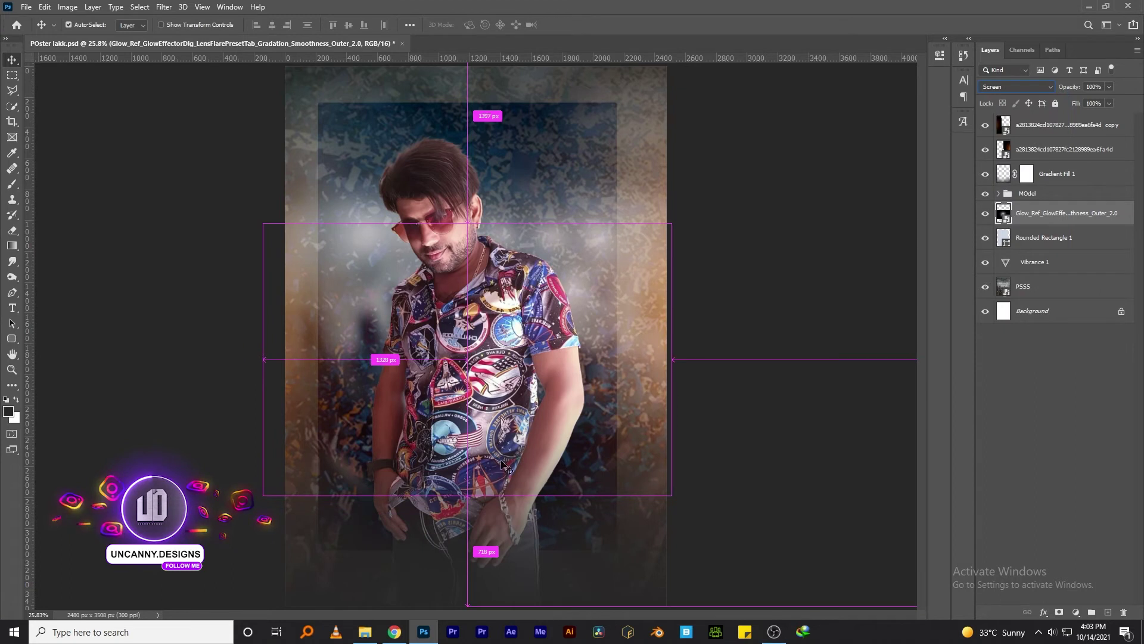
key(ctrl+t)
mouse_move(467, 494)
mouse_down()
mouse_move(468, 606)
mouse_move(489, 479)
mouse_move(465, 603)
mouse_up()
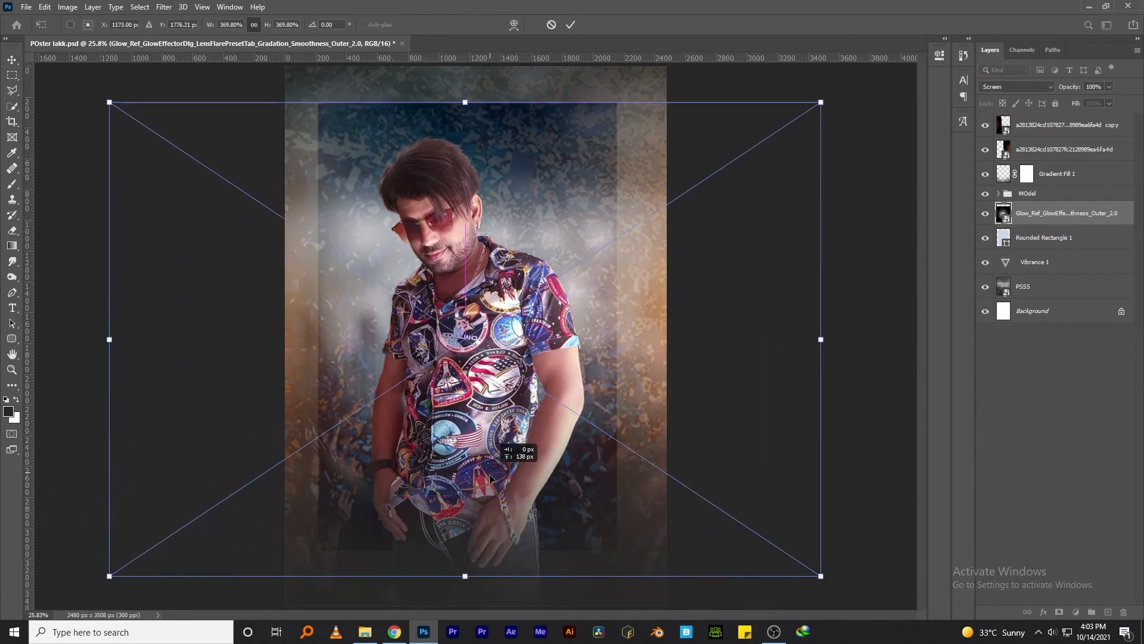
key(Return)
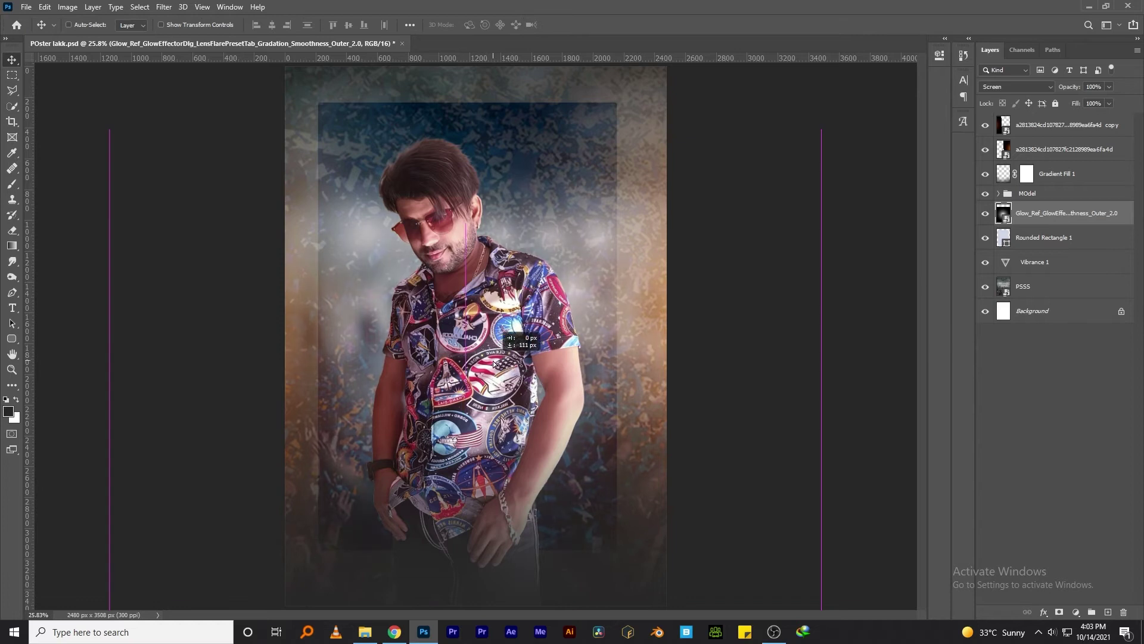
text(80)
drag(1055, 92, 1053, 92)
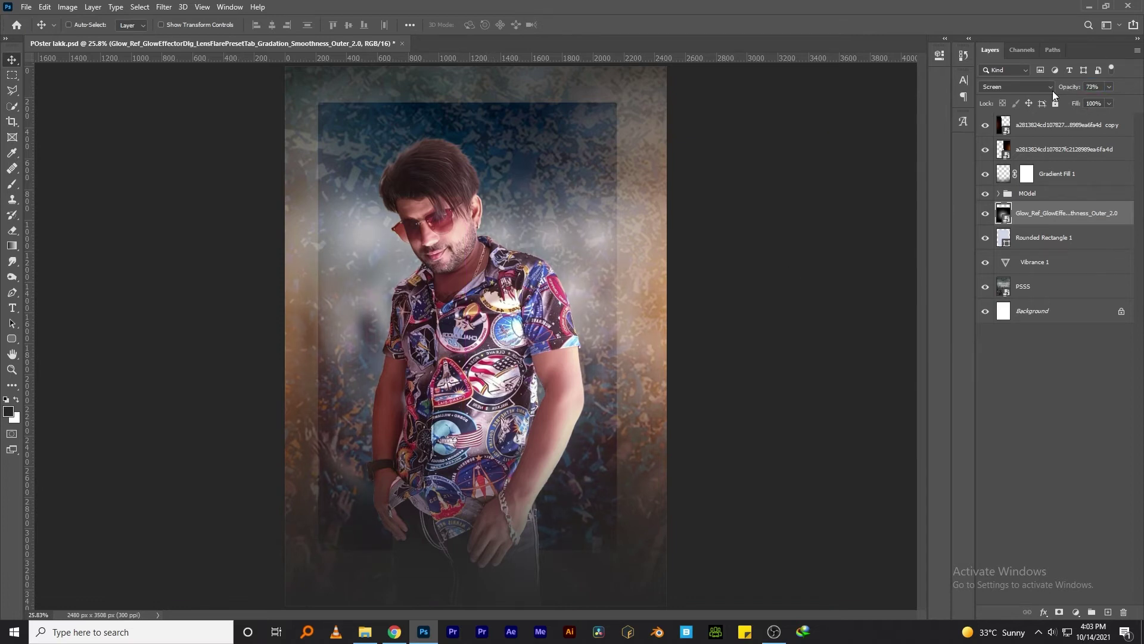
scroll(444, 92, up, 3)
Zoom in on the head and toggle Layer 1 copy, copy 2 and copy 3 to compare the hair edge.
drag(546, 160, 380, 321)
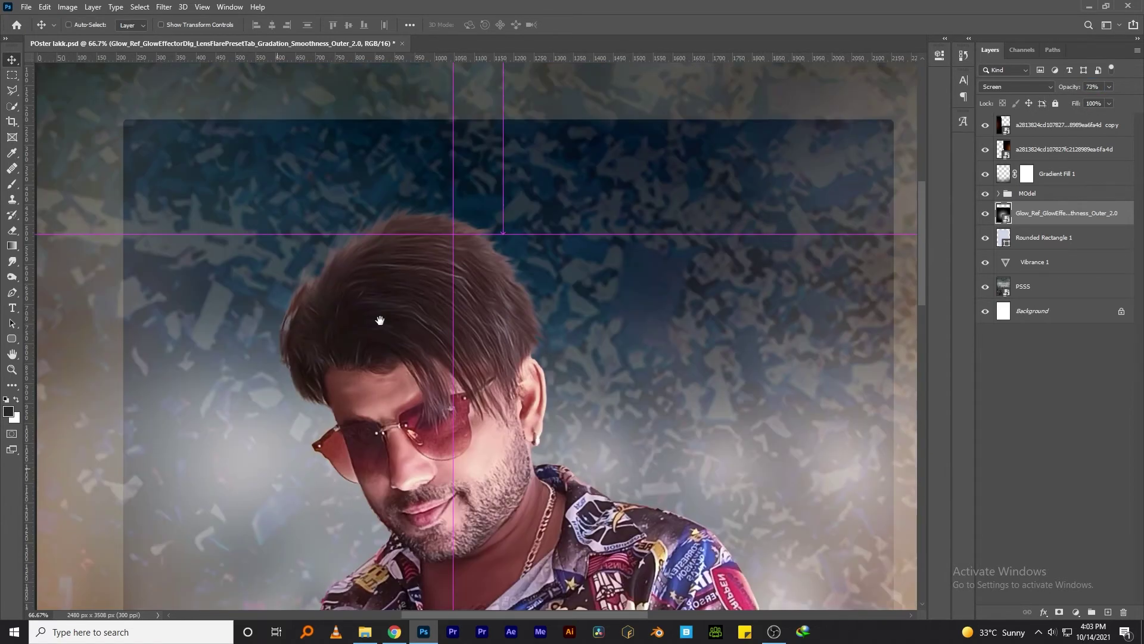
click(1017, 192)
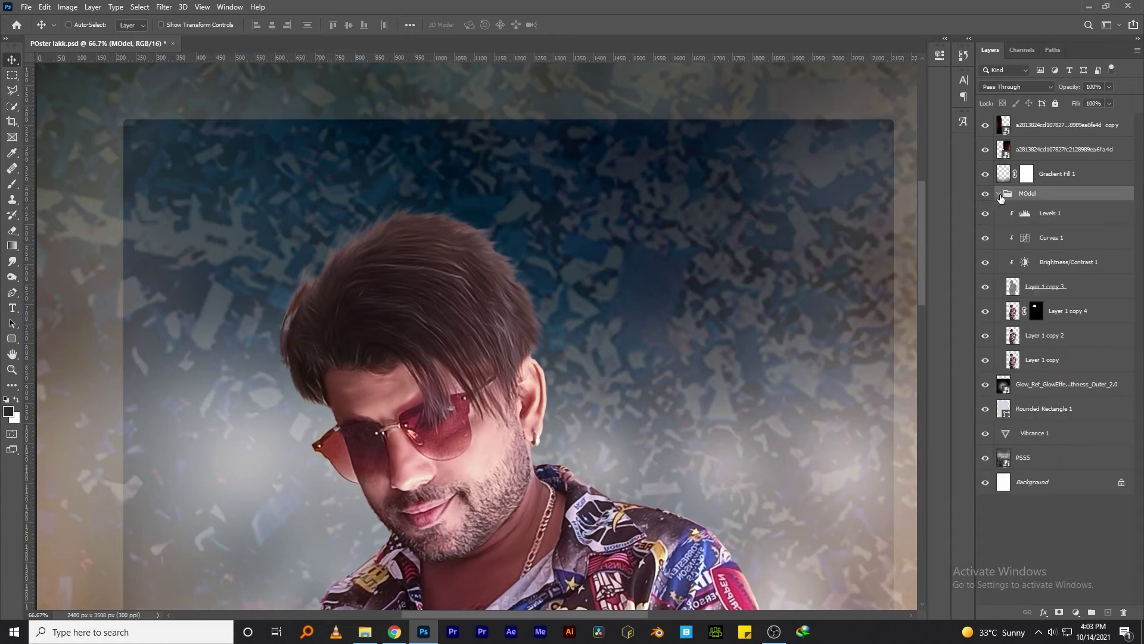
drag(986, 361, 986, 344)
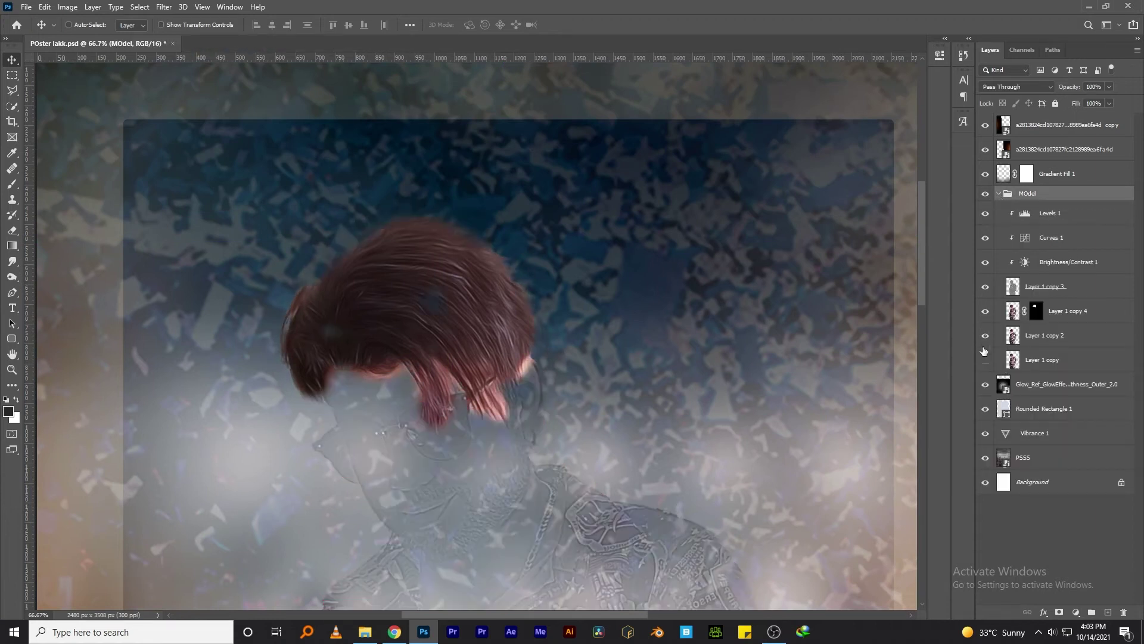
click(981, 362)
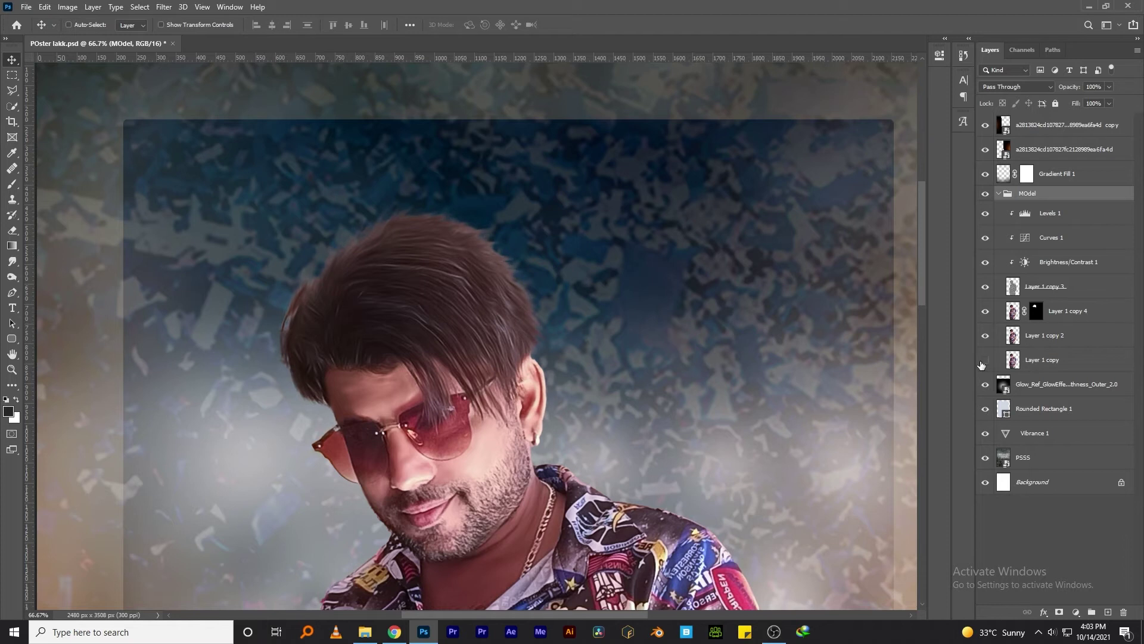
click(987, 337)
click(986, 289)
key(ctrl+0)
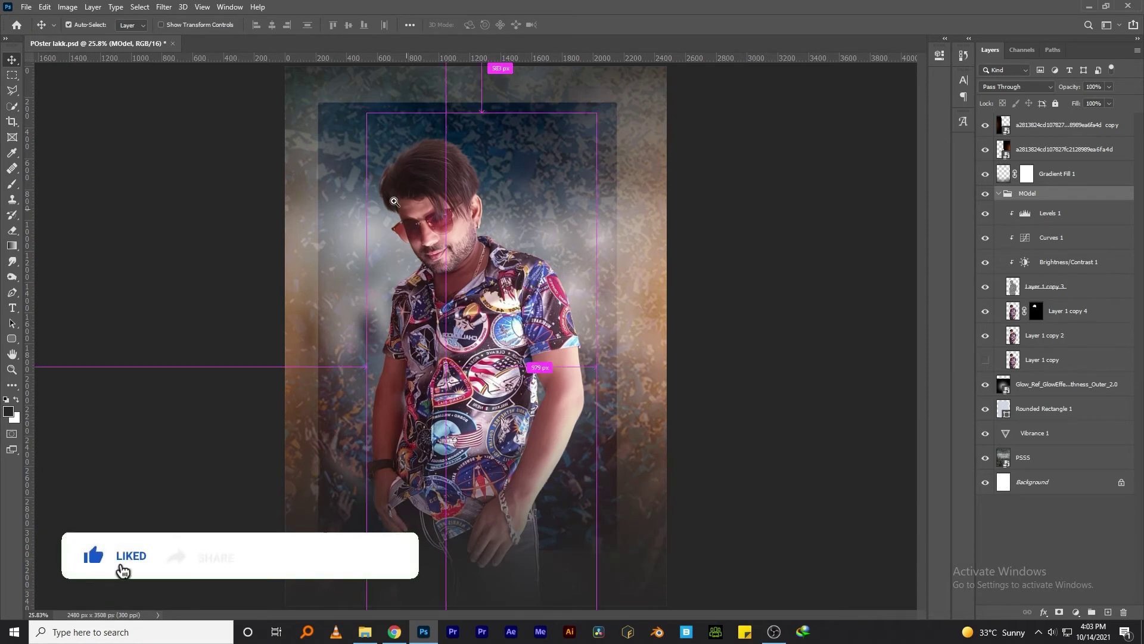
key(ctrl+plus)
key(ctrl+plus)
key(ctrl+plus)
key(ctrl+plus)
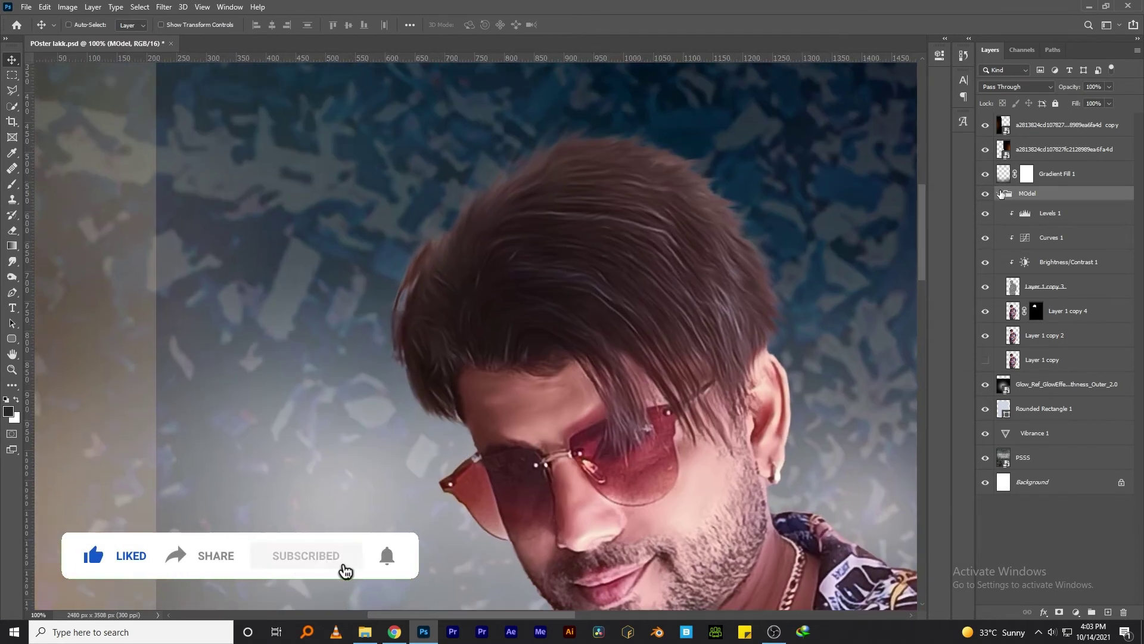
Add a layer mask to the MOdel group and paint out the stray hair left of the head.
click(999, 193)
click(986, 193)
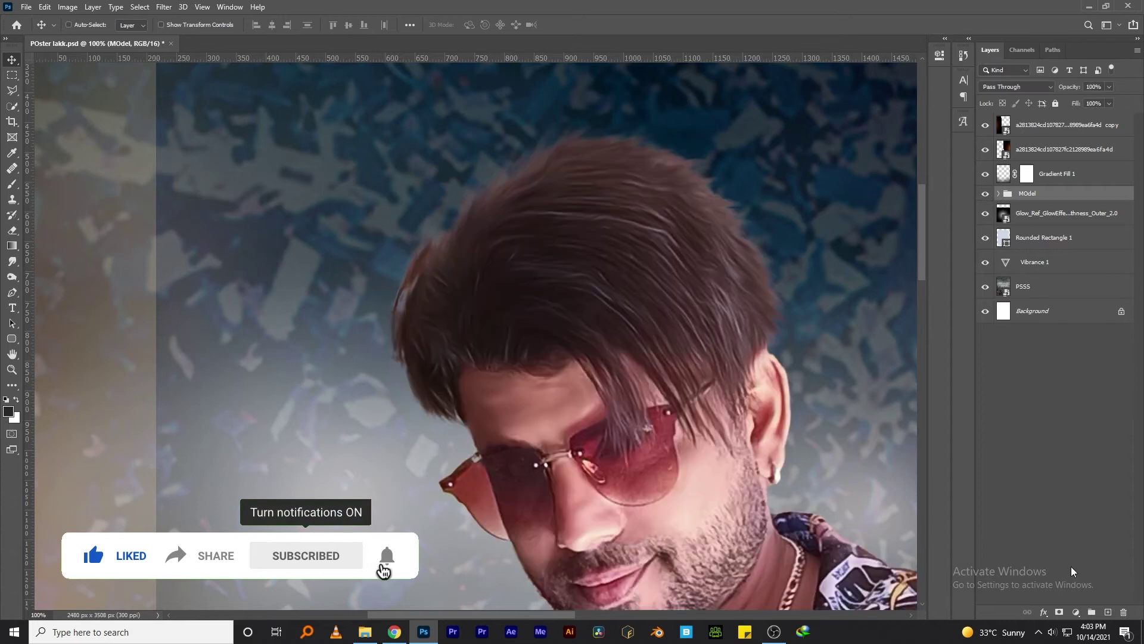
click(1058, 612)
click(11, 230)
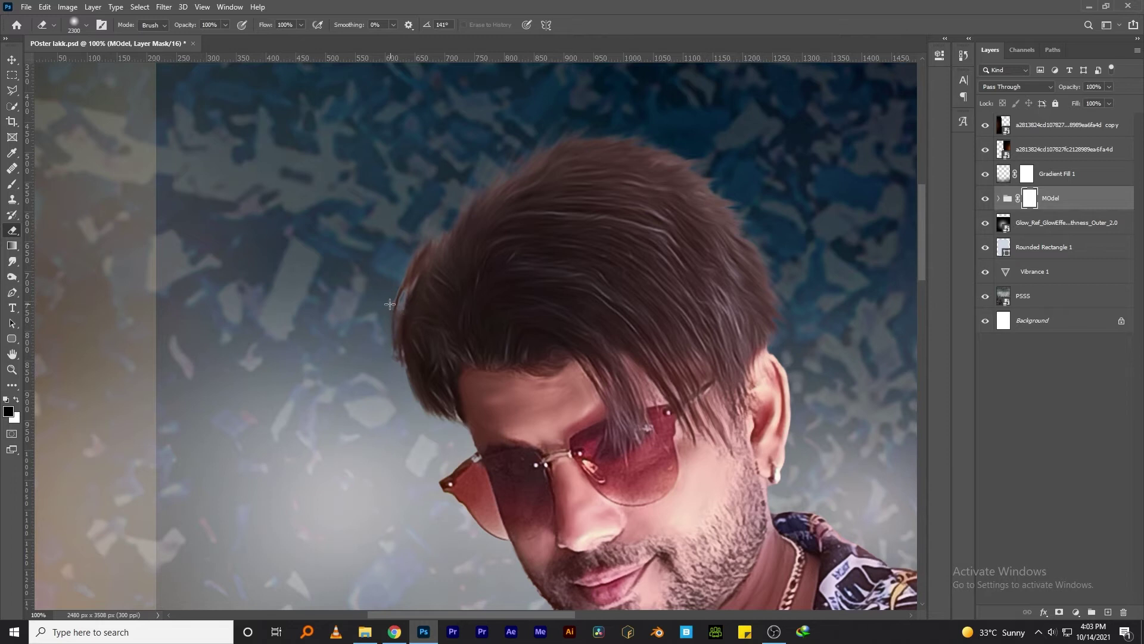
key(b)
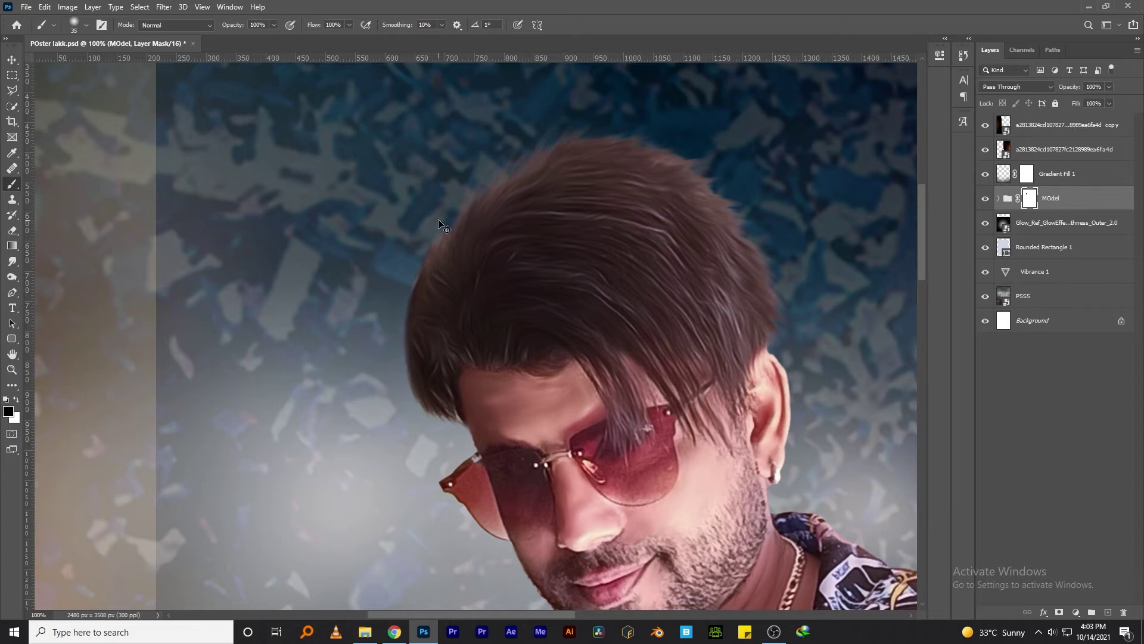
Fit the poster in view and toggle the glow and PSSS background layers to compare.
key(ctrl+0)
click(12, 60)
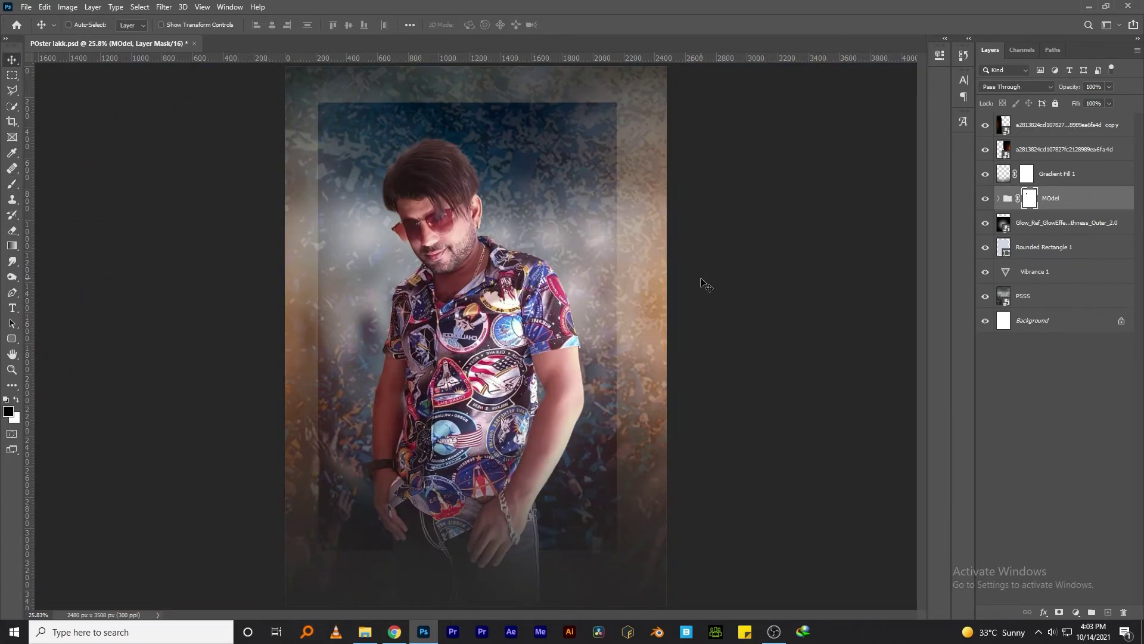
click(985, 223)
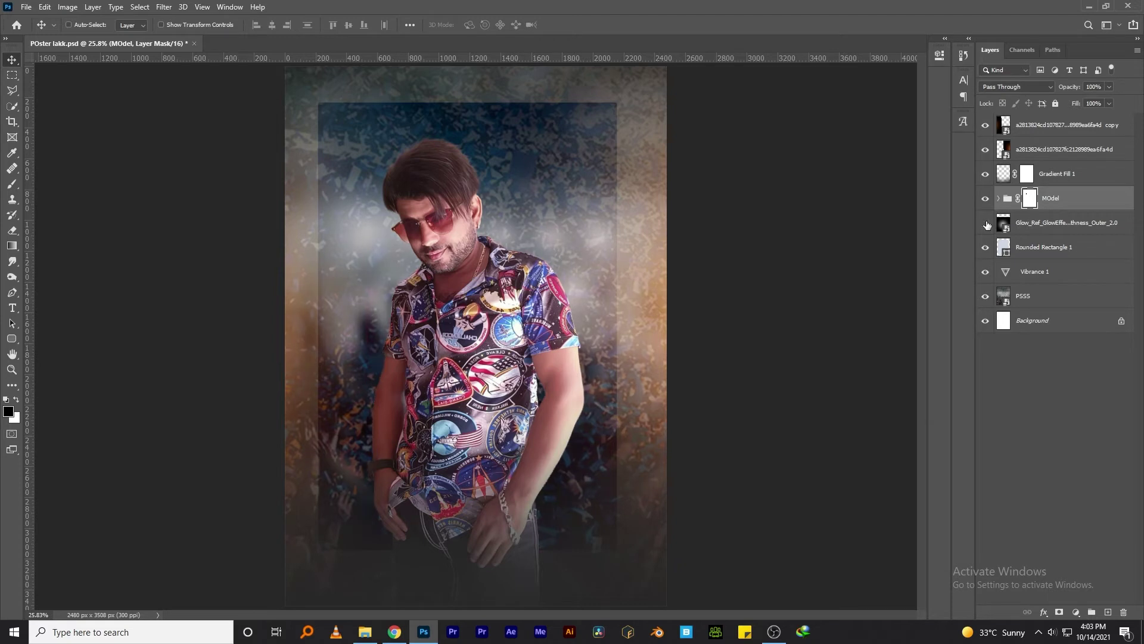
click(986, 296)
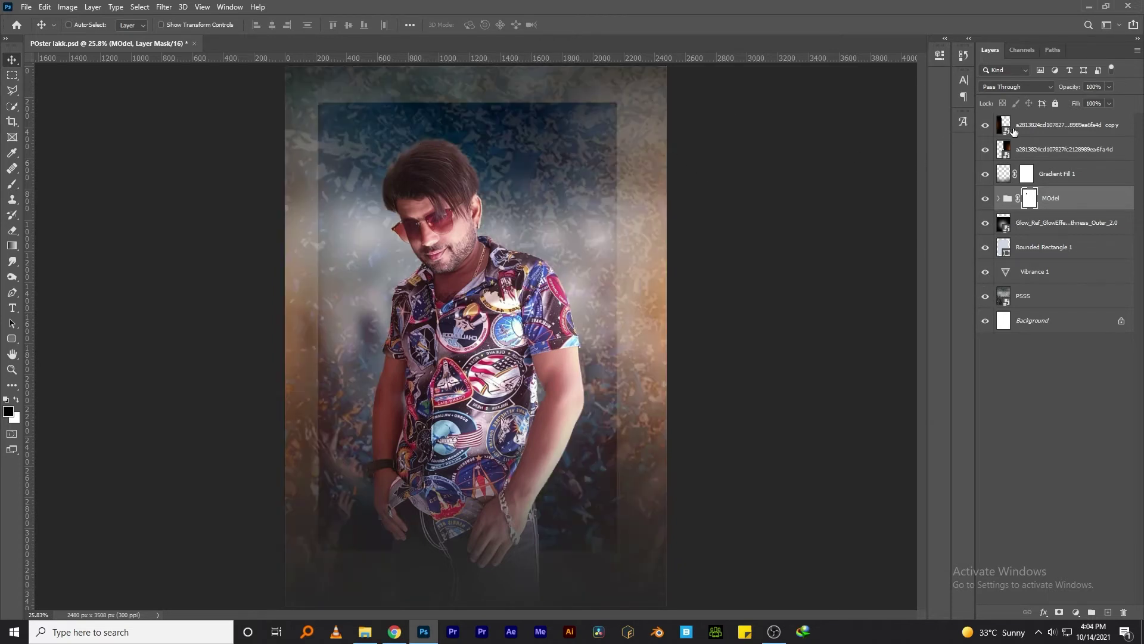
Add a Color Lookup layer on top, try HorrorBlue, then settle on Kodak 5205 Fuji 3510.
click(1014, 131)
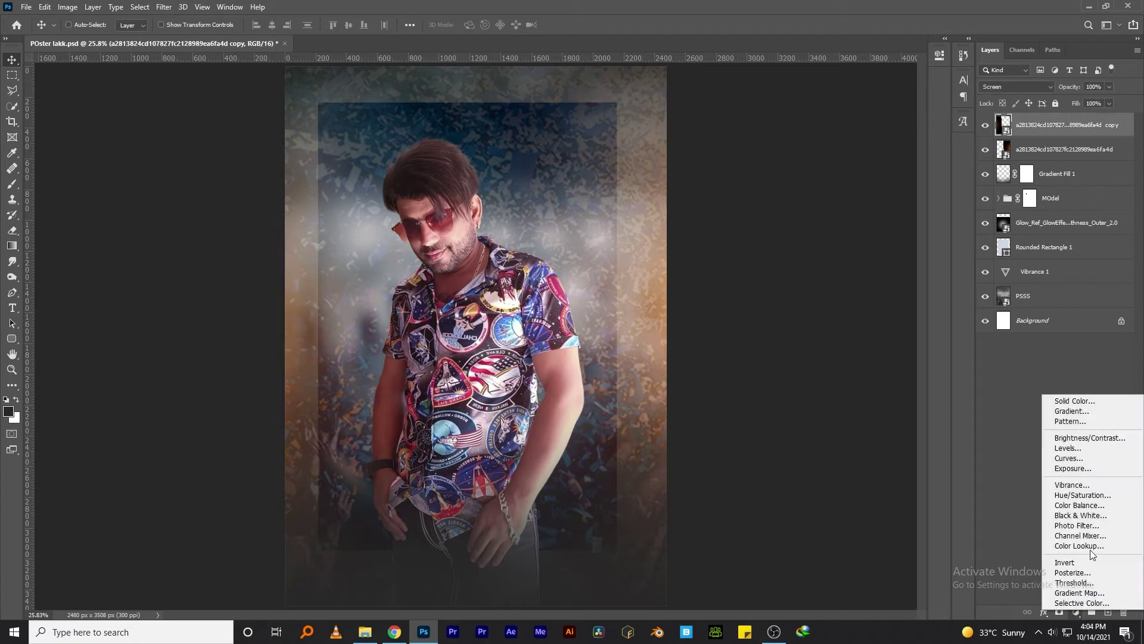
click(1079, 546)
click(859, 91)
click(853, 150)
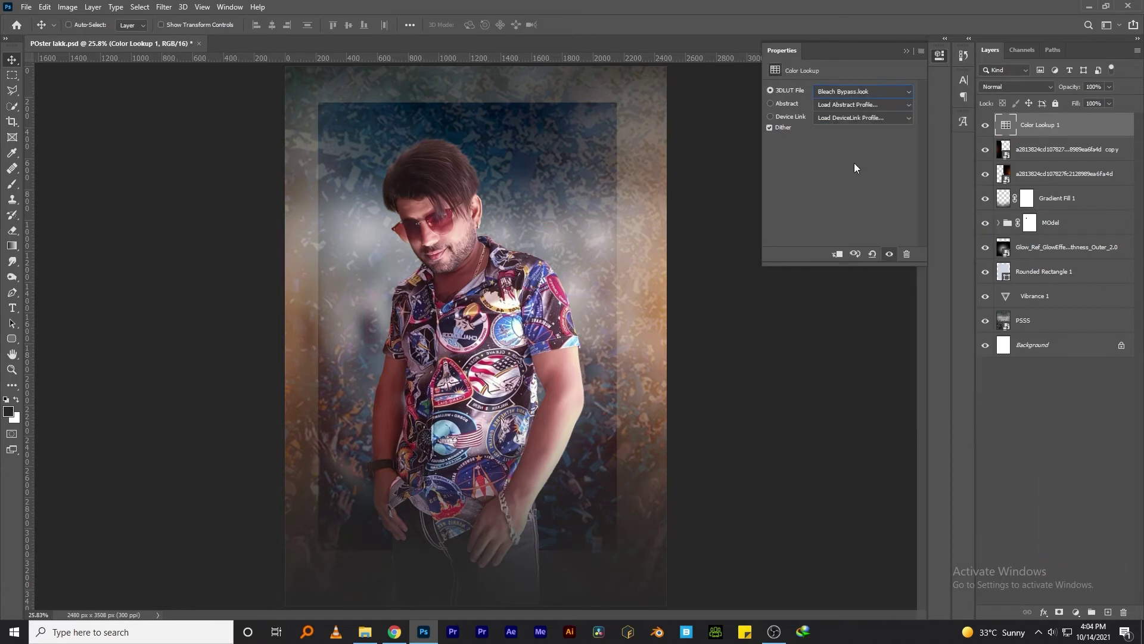
click(850, 91)
click(880, 331)
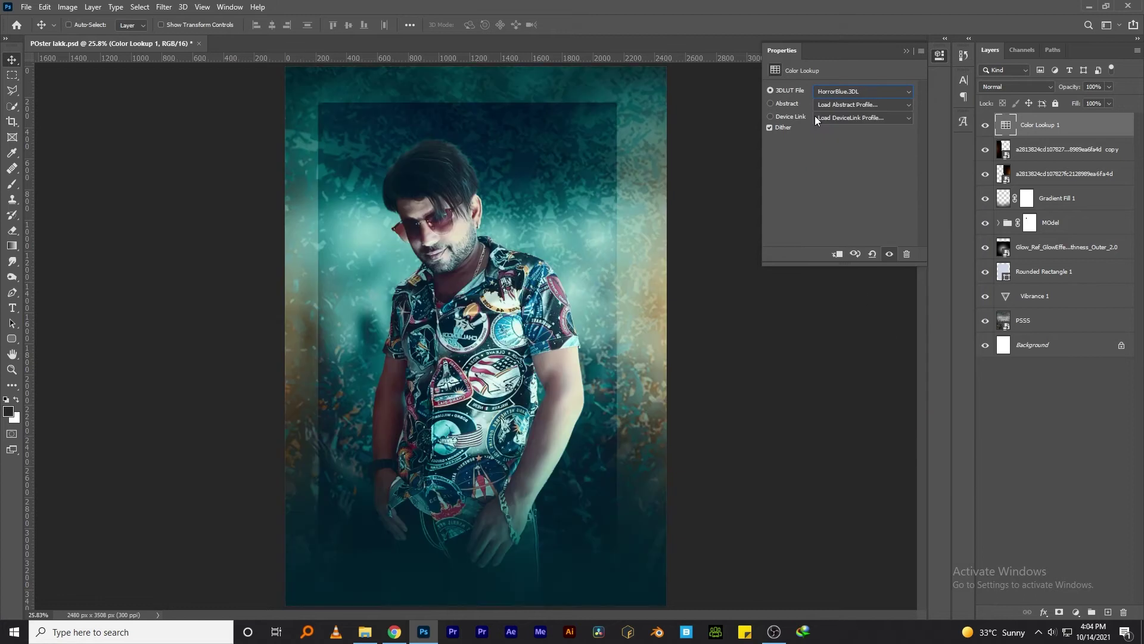
click(846, 91)
click(853, 282)
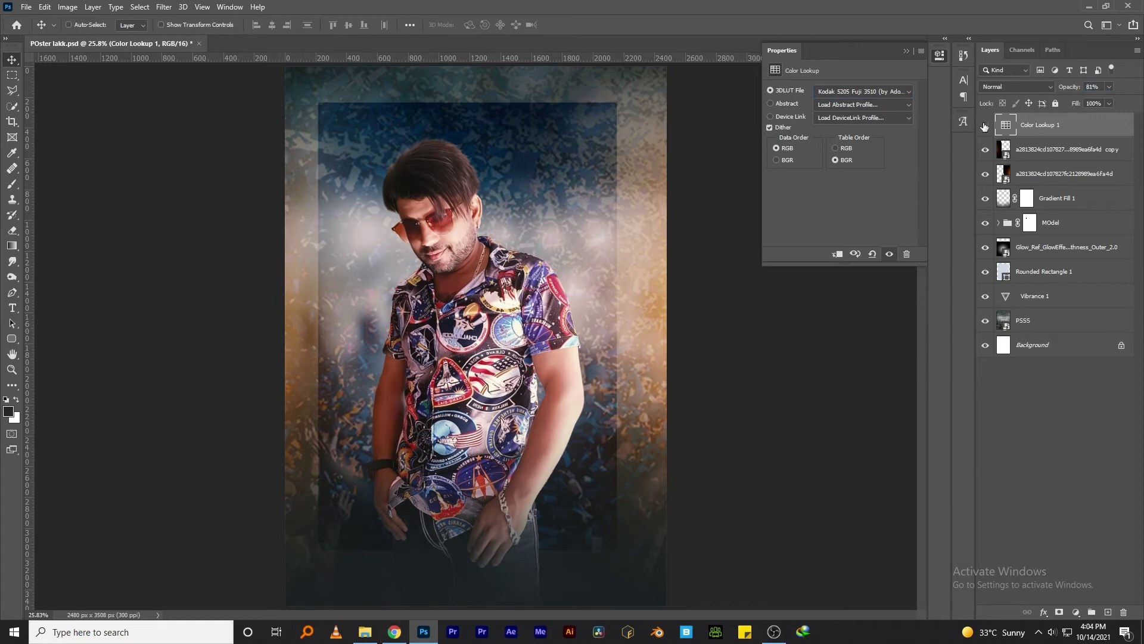
Toggle the color grade off and on to compare, then zoom in on the neck.
click(984, 125)
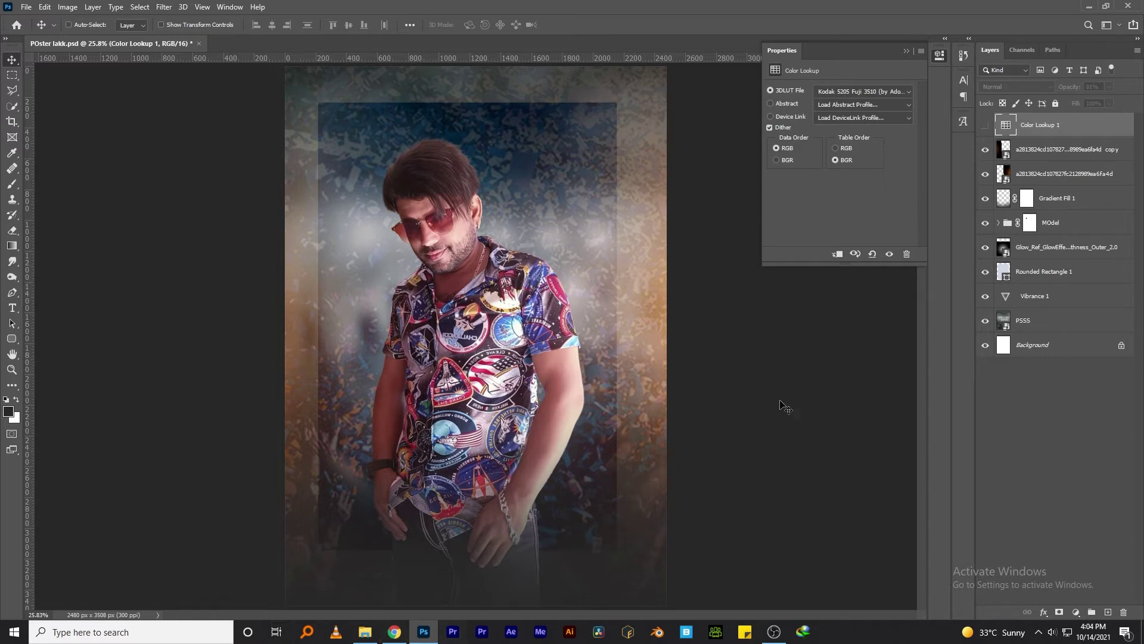
click(985, 126)
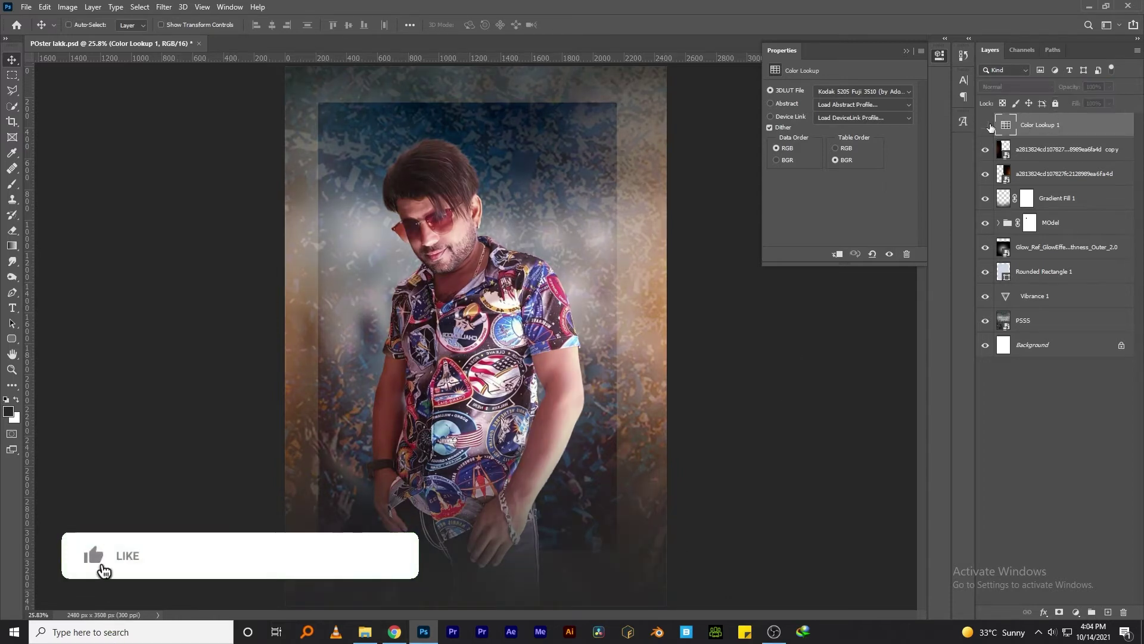
drag(467, 245, 512, 308)
Lower the Color Lookup opacity to about 87% and add a Color Balance layer warming the midtones toward red.
key(ctrl+0)
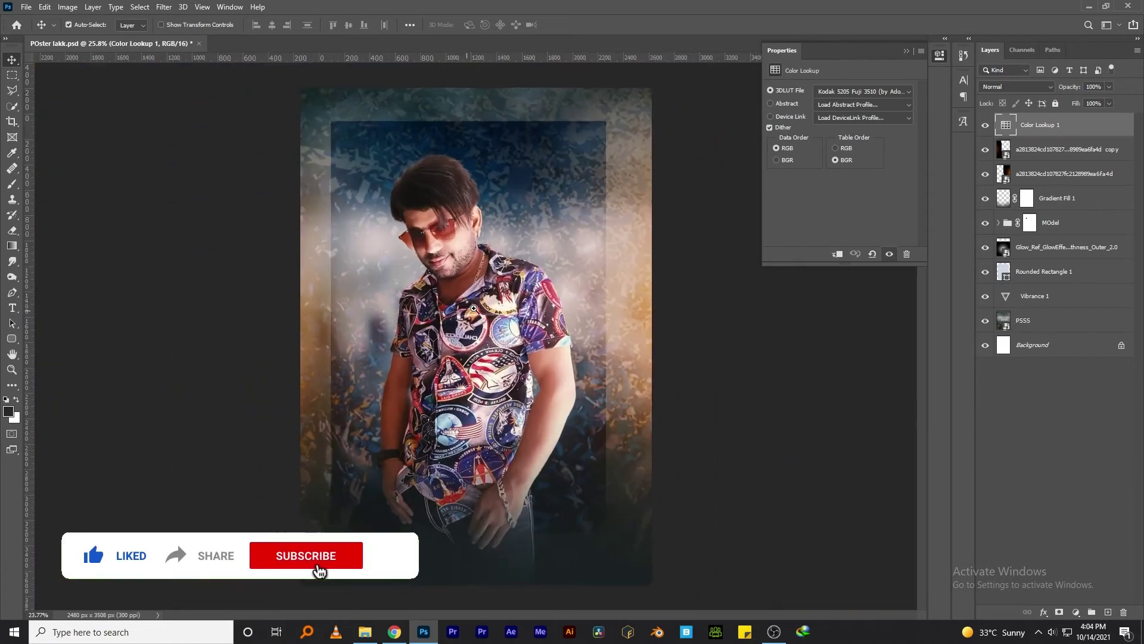
drag(1073, 90, 1064, 91)
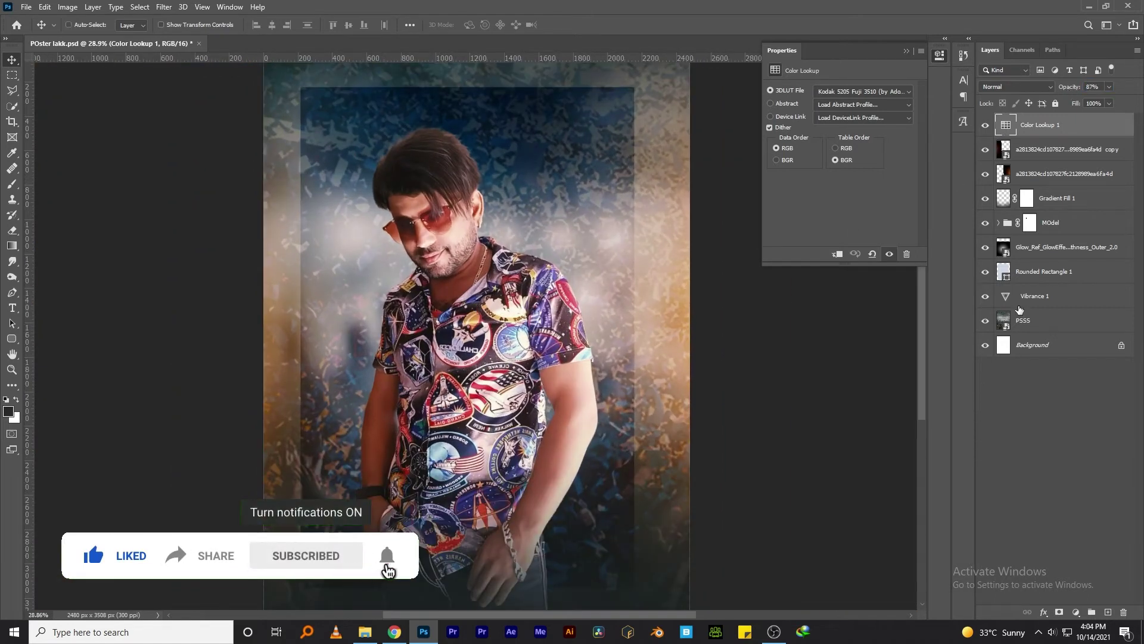
click(1076, 612)
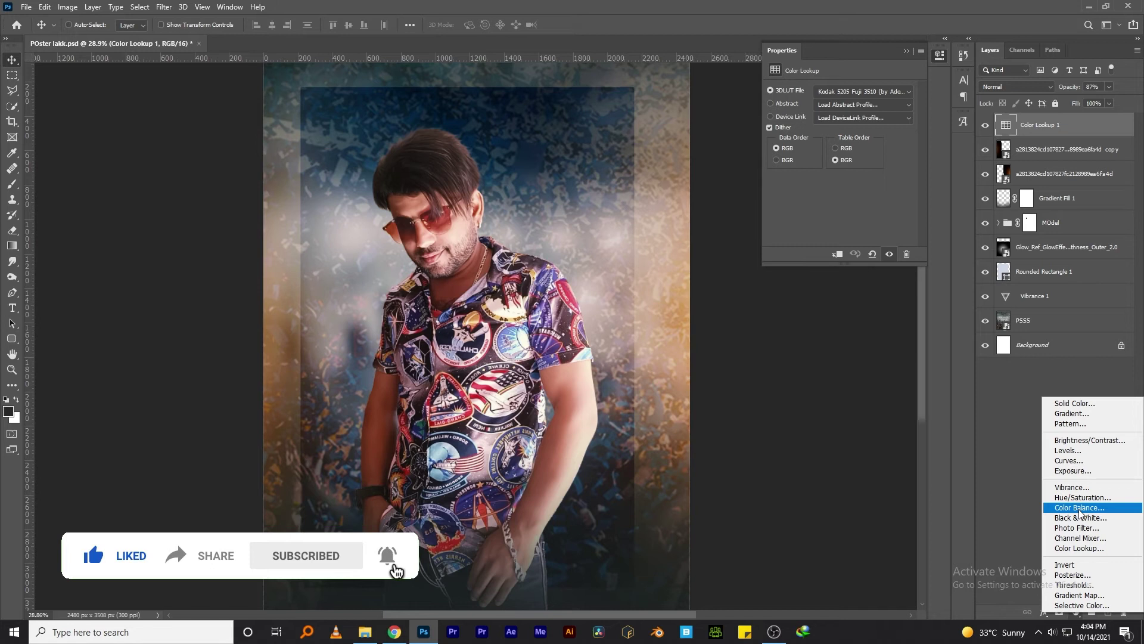
click(1083, 510)
drag(824, 116, 832, 155)
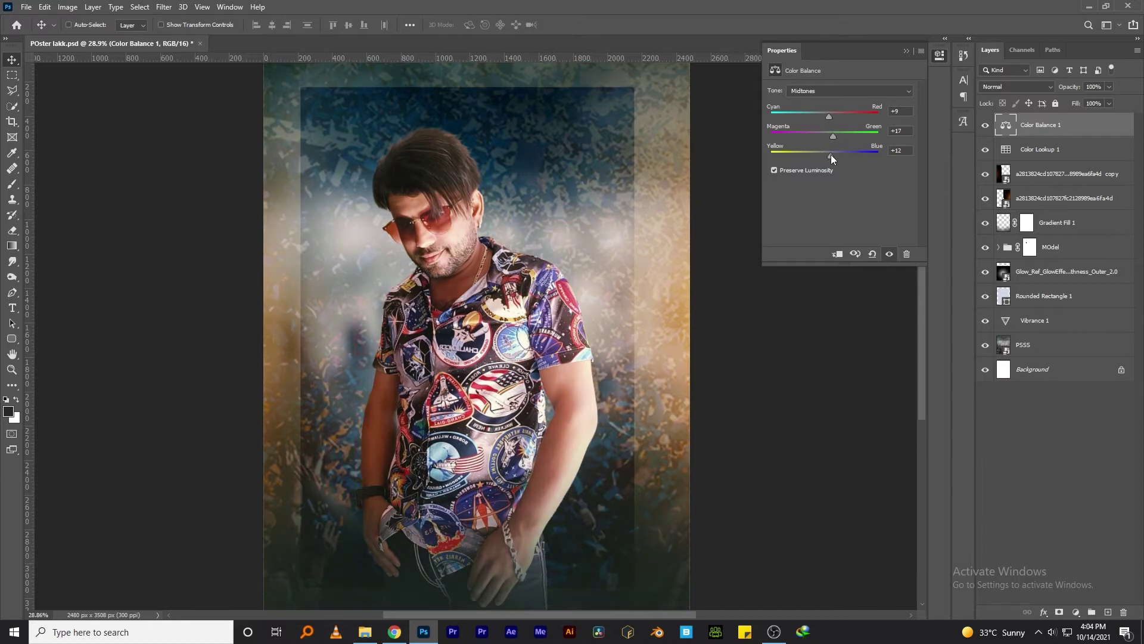
Tint the Color Balance highlights slightly toward magenta and yellow.
click(814, 92)
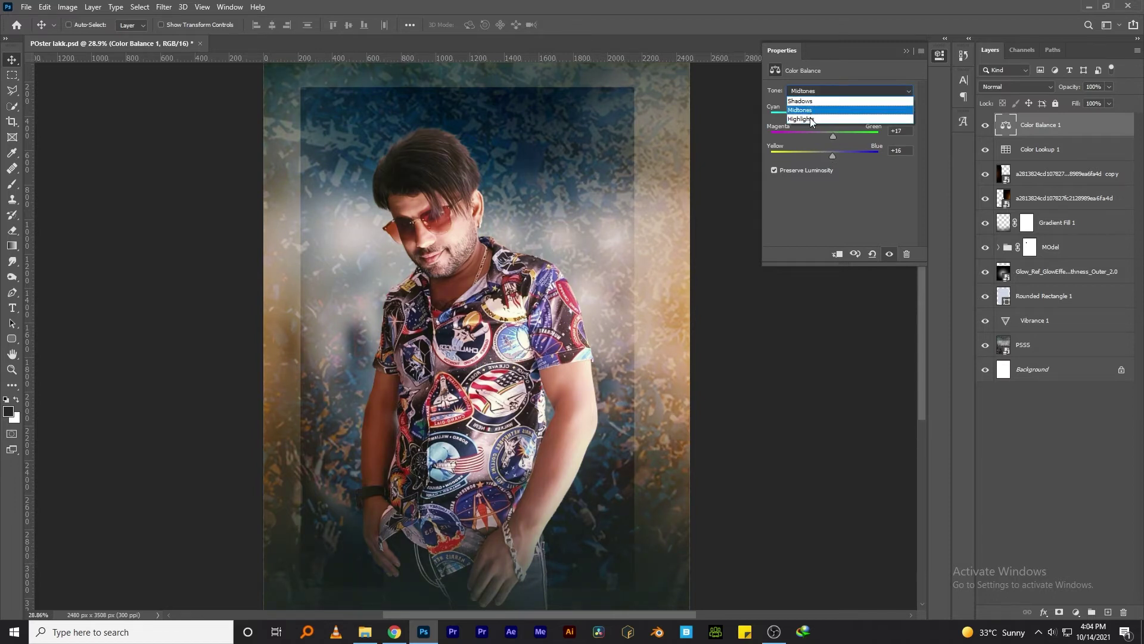
click(810, 119)
drag(830, 117, 815, 155)
click(824, 135)
Shift the Color Balance shadows toward magenta (−7) with a neutral cyan–red balance.
click(819, 90)
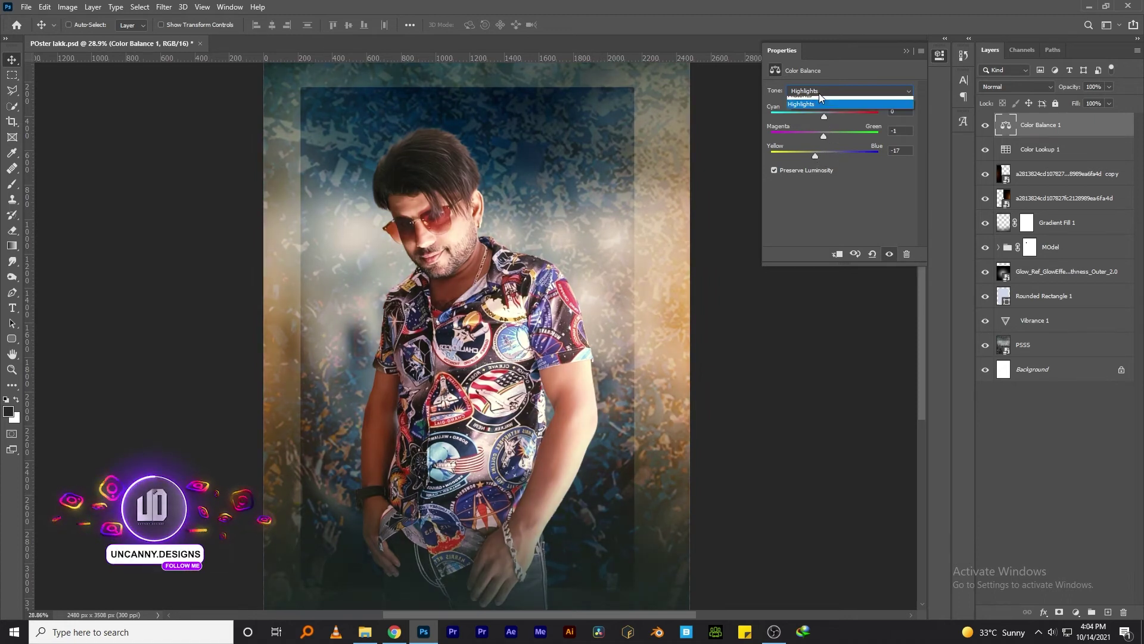
mouse_move(814, 117)
mouse_down()
mouse_move(825, 118)
mouse_move(827, 153)
mouse_up()
click(825, 135)
click(825, 117)
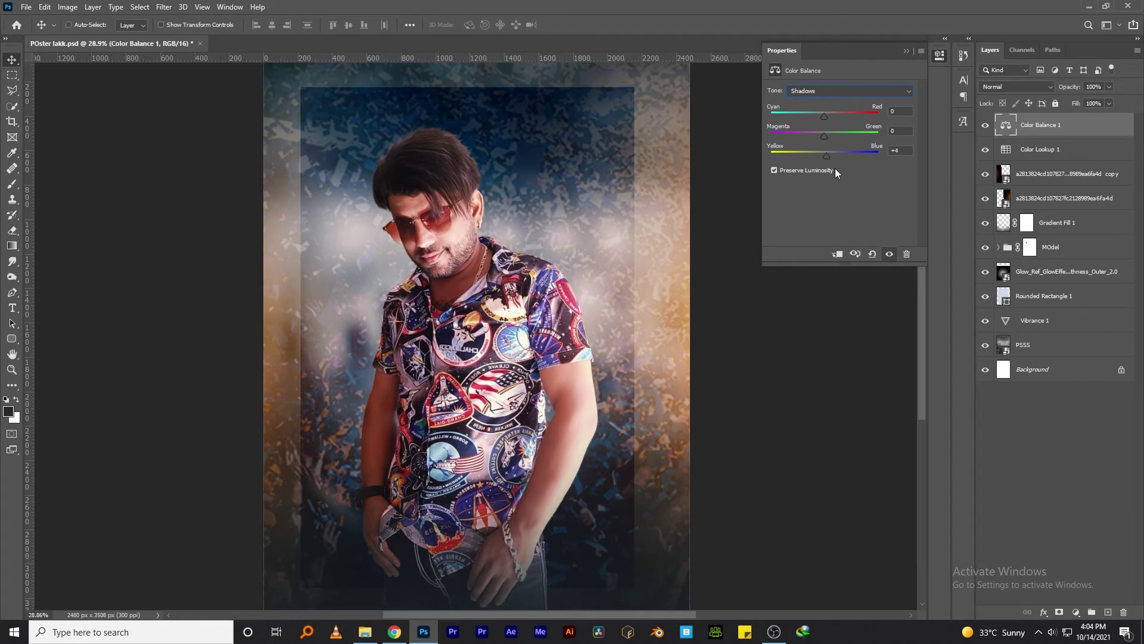
key(ctrl+z)
drag(821, 135, 821, 136)
click(829, 116)
Toggle the Color Balance layer to compare and save the poster.
click(985, 125)
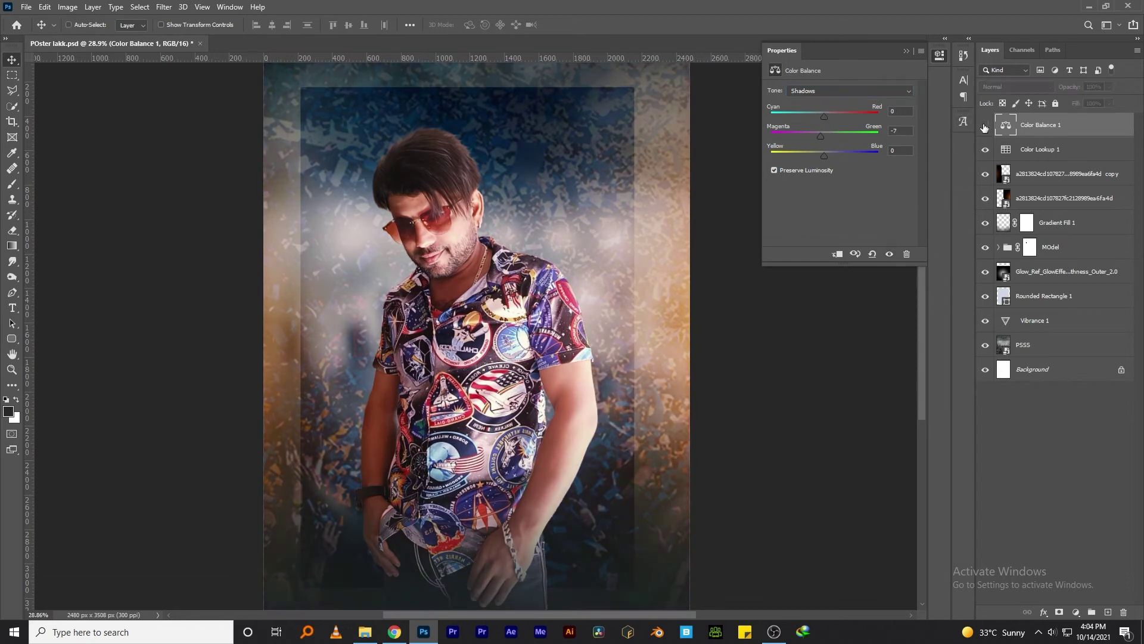
key(ctrl+s)
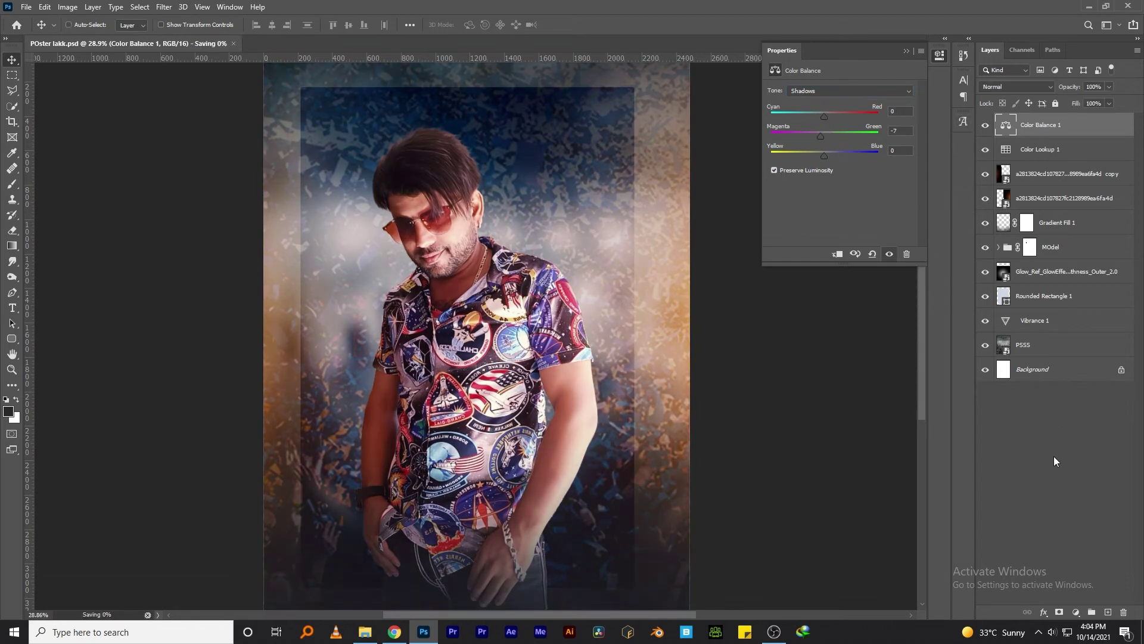
click(1076, 612)
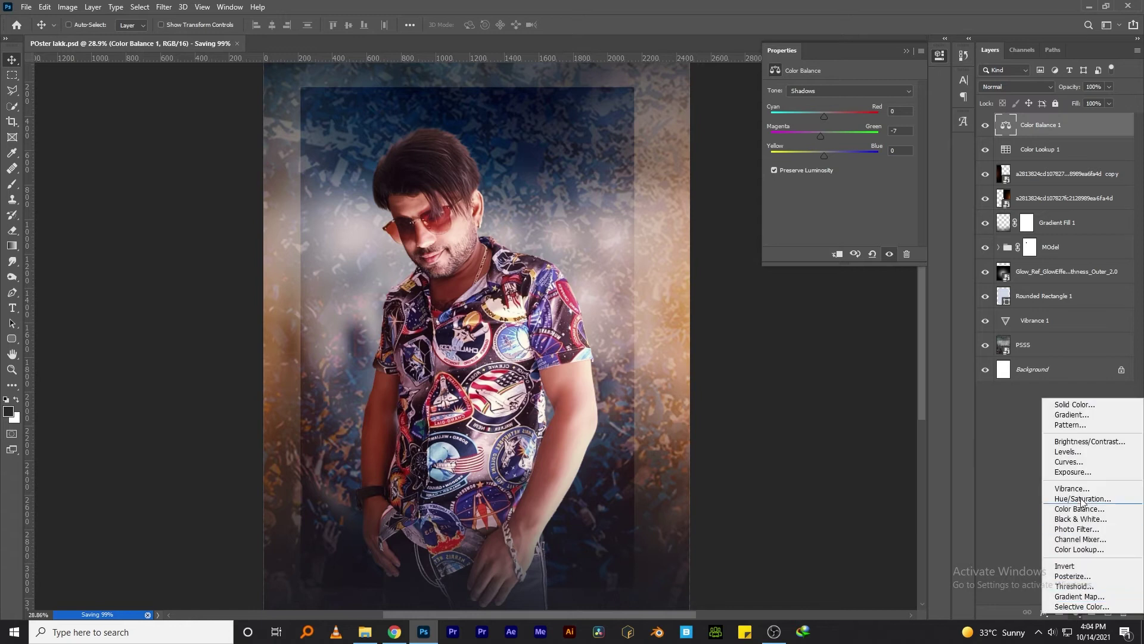
Add a Levels layer with the white point at 243 and midtones at 0.94.
click(1069, 453)
drag(853, 177, 906, 176)
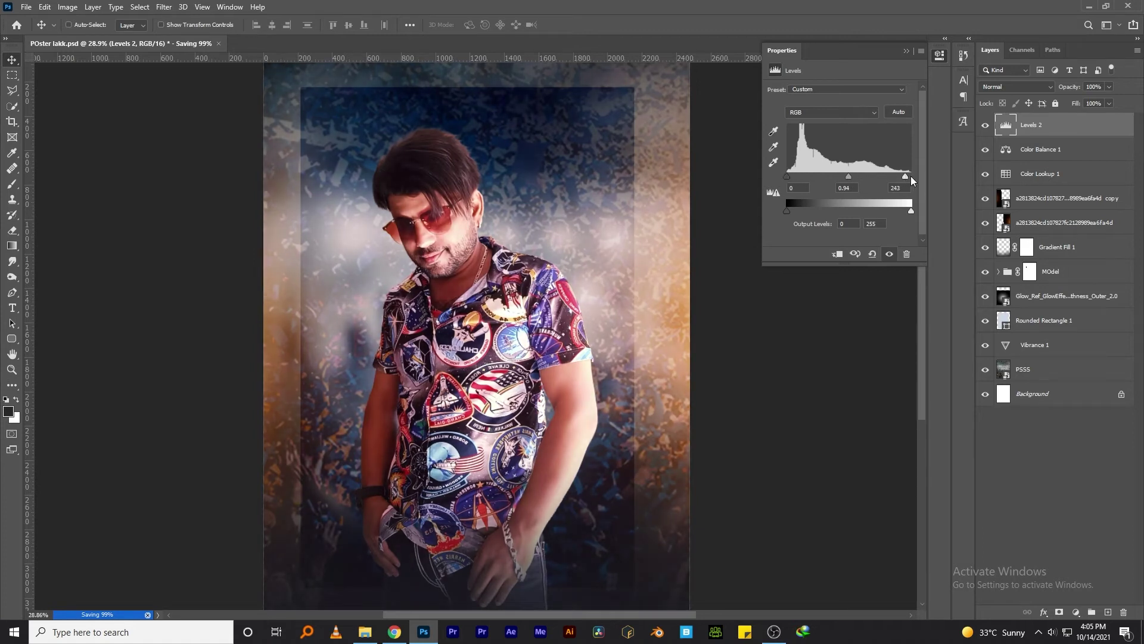
click(1082, 279)
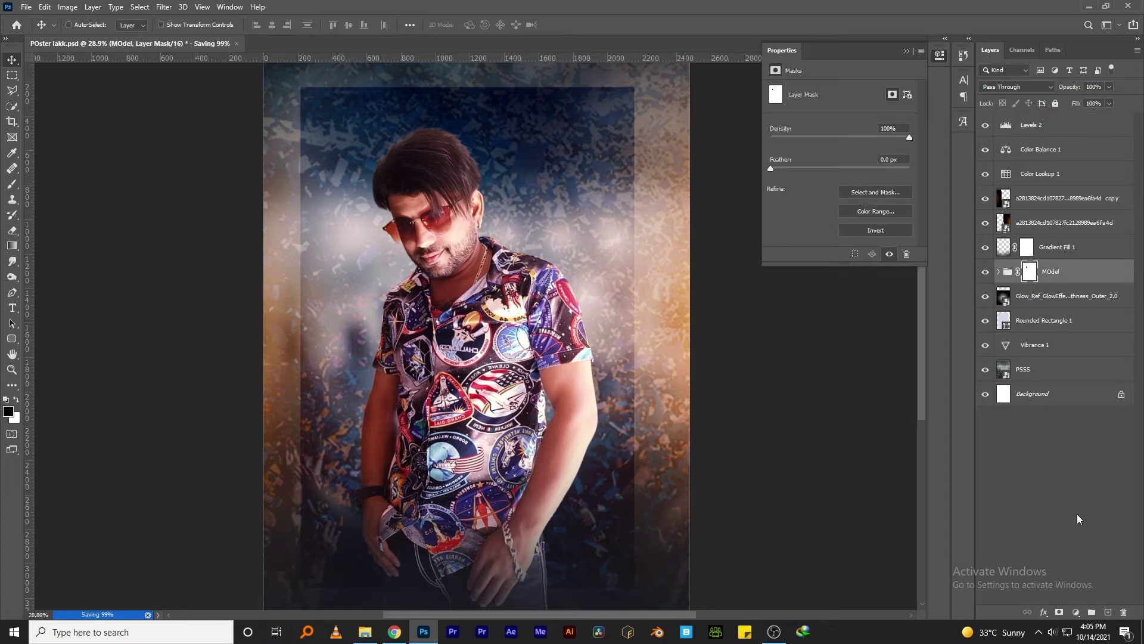
Expand the MOdel group, toggle Layer 1 copy 2 to compare, then collapse the group.
click(999, 272)
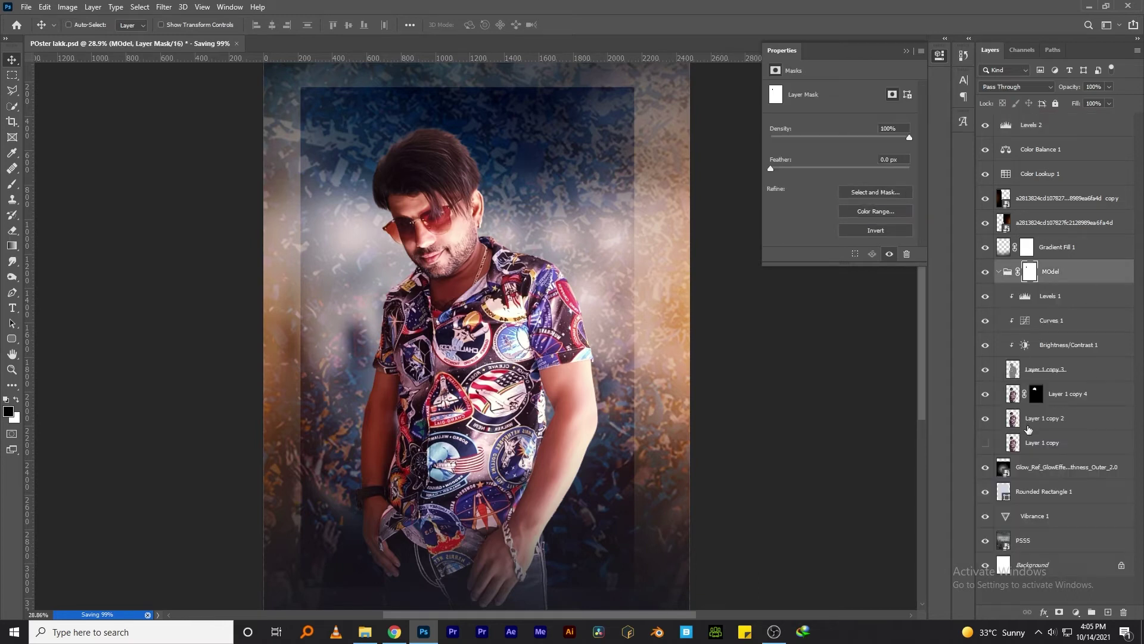
click(1008, 444)
click(986, 419)
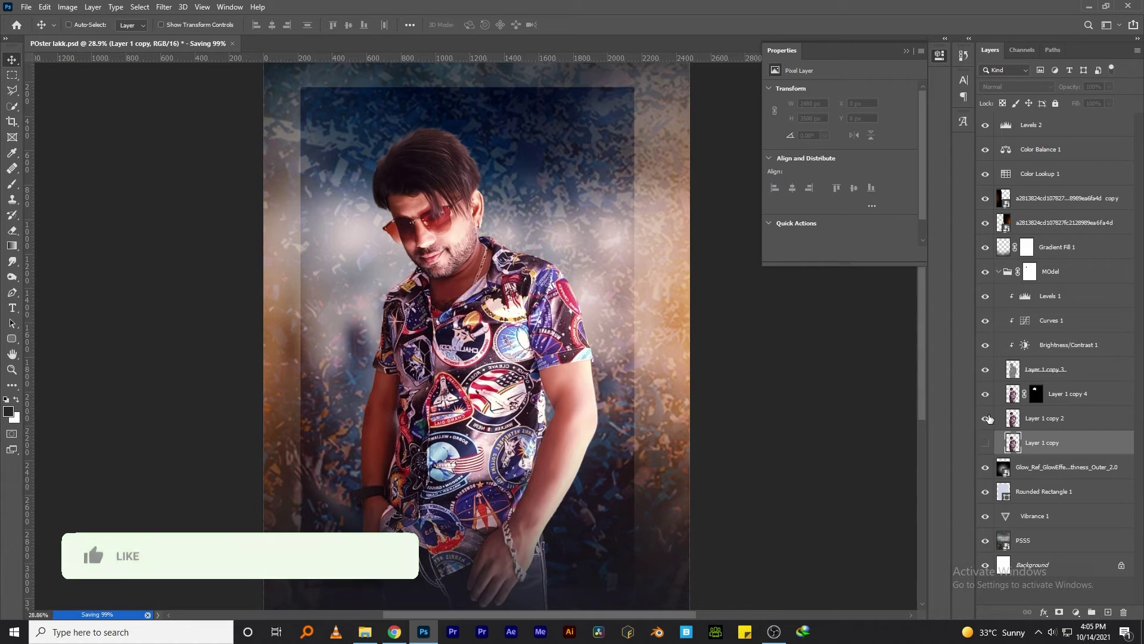
click(1042, 420)
click(999, 272)
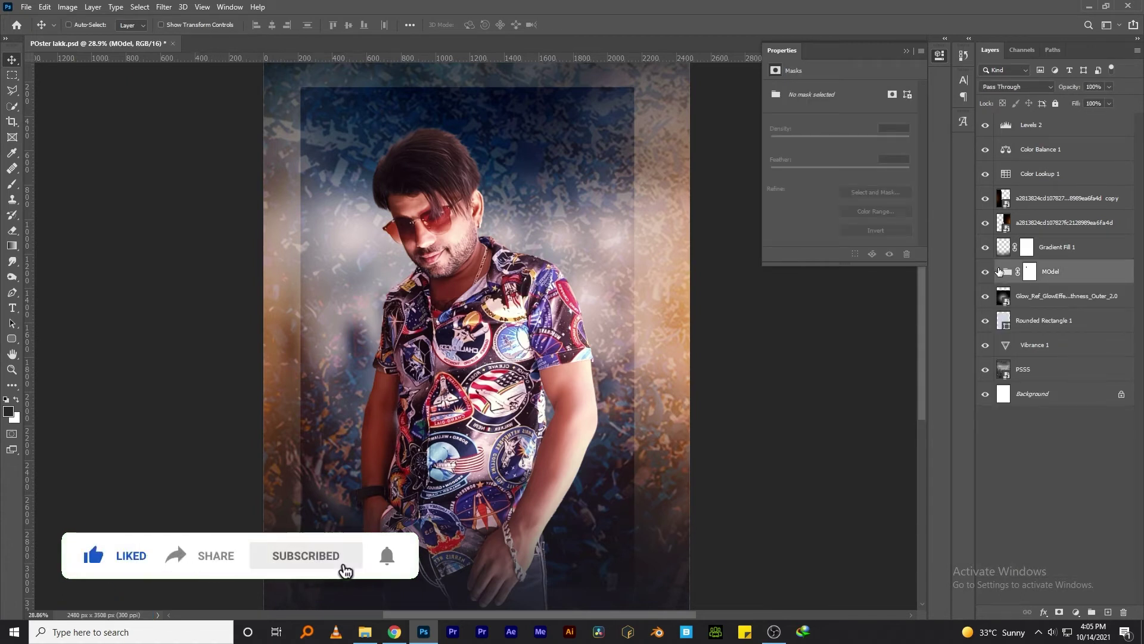
Swap the MOdel group's Bevel & Emboss for an Inner Shadow in a beige sampled from the photo.
click(1043, 612)
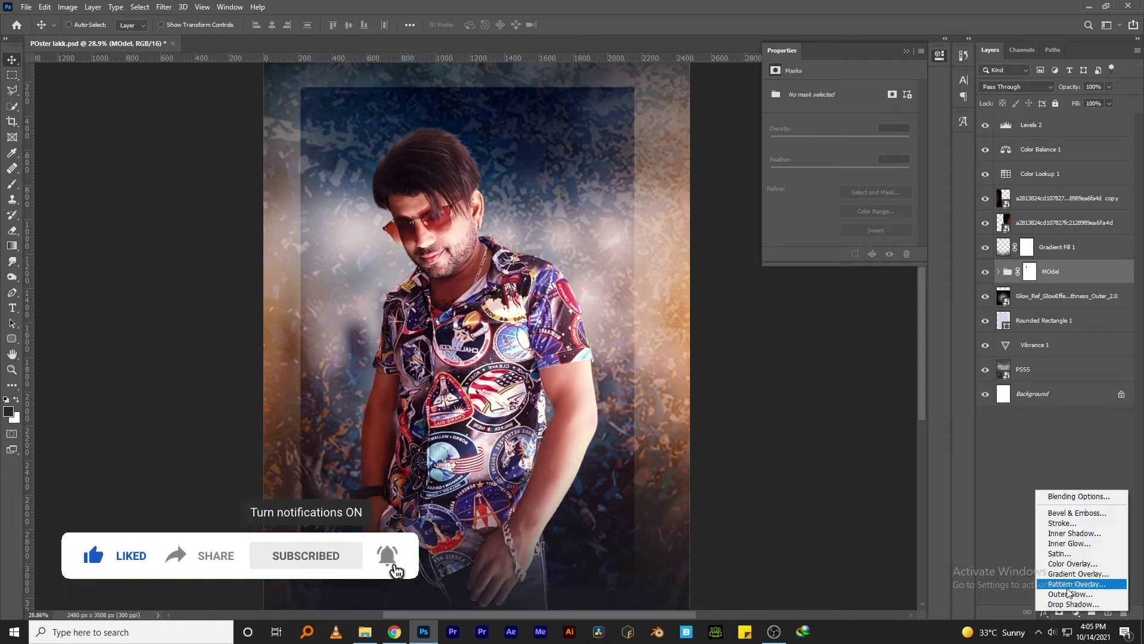
click(1064, 513)
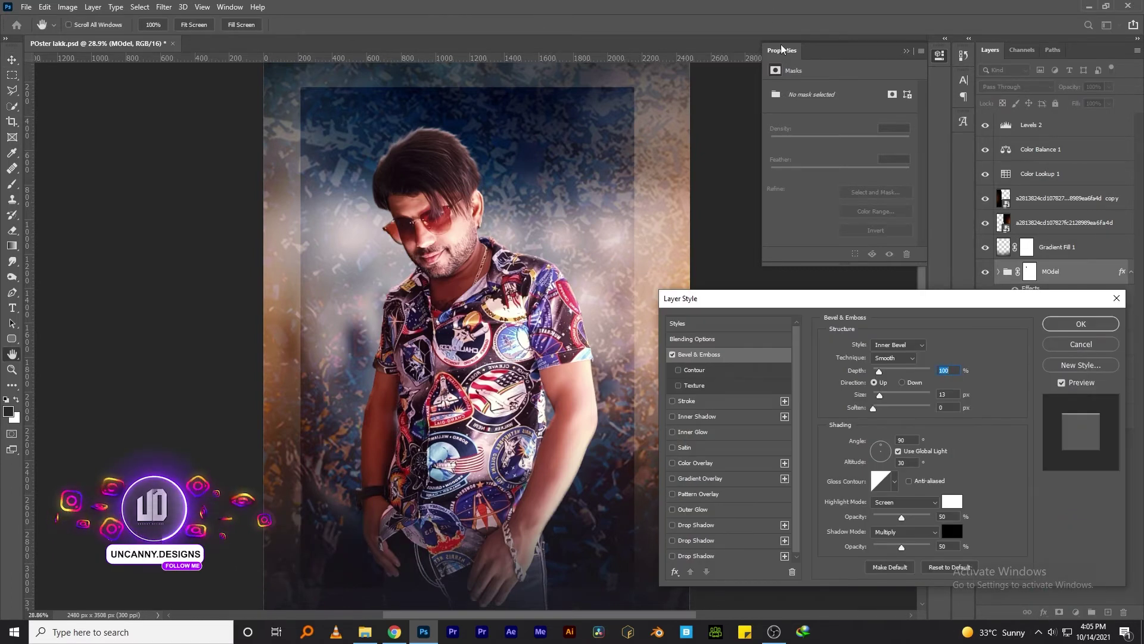
click(673, 356)
click(674, 463)
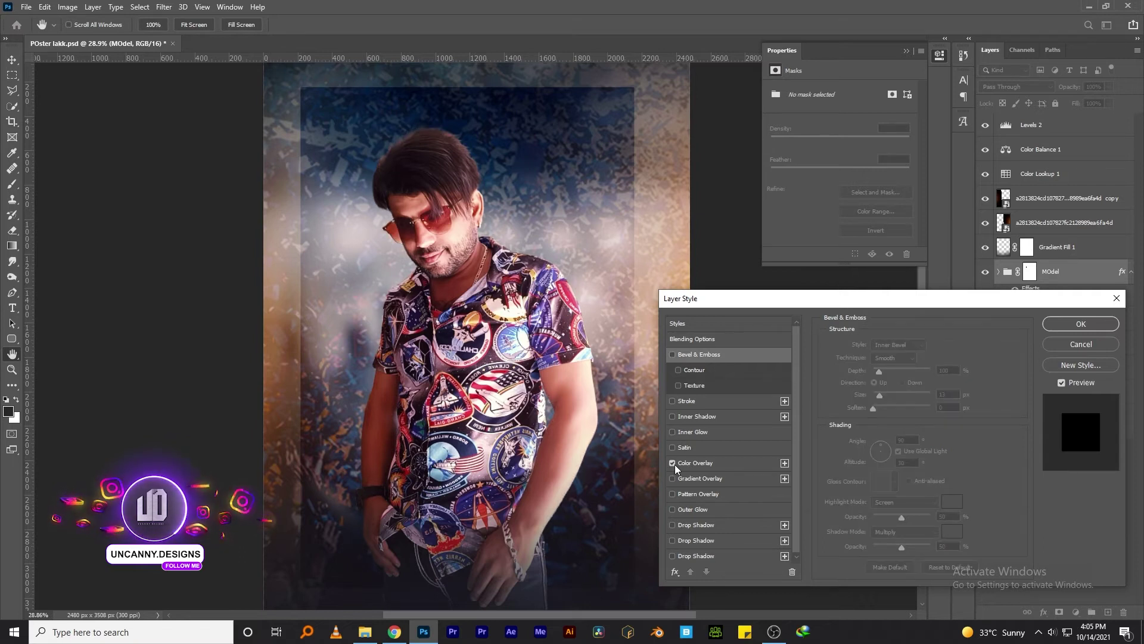
click(673, 418)
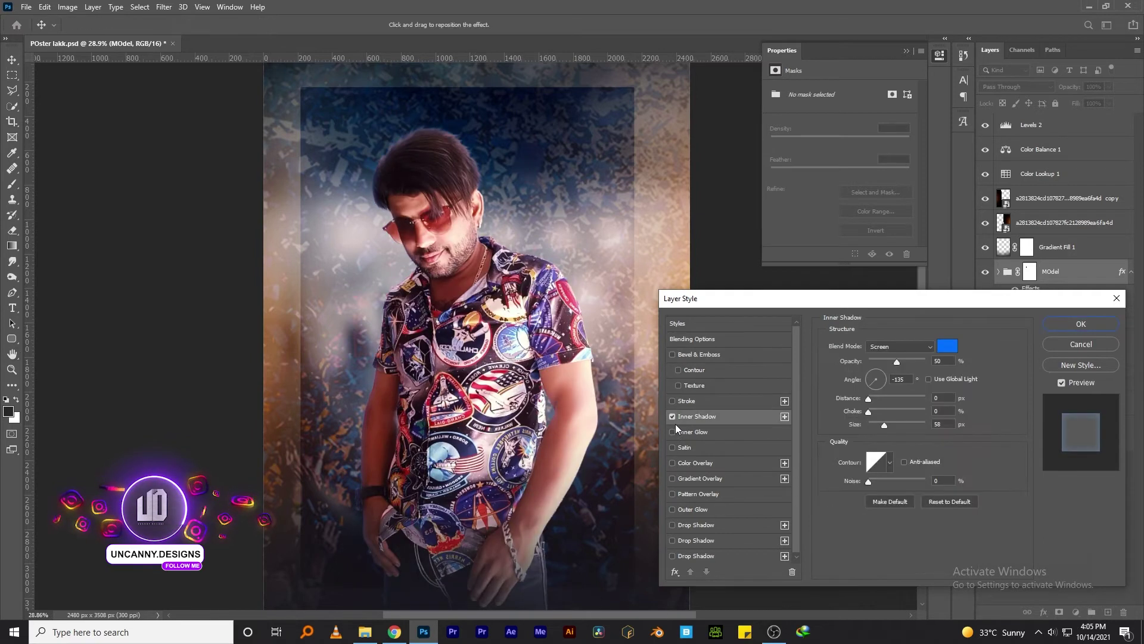
click(946, 345)
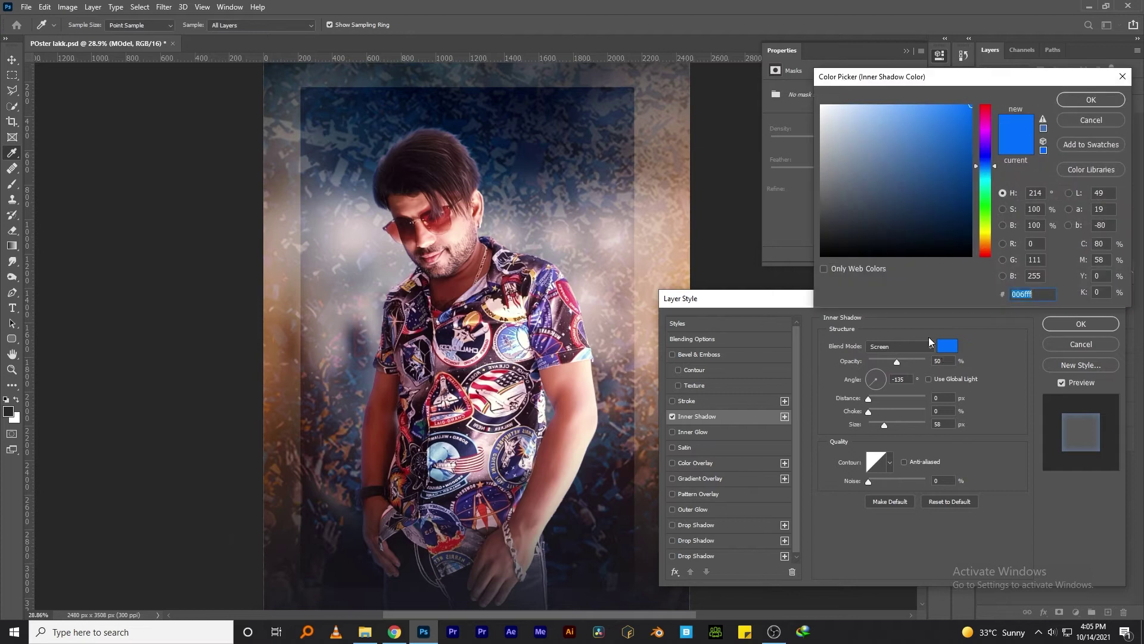
click(651, 244)
click(1089, 100)
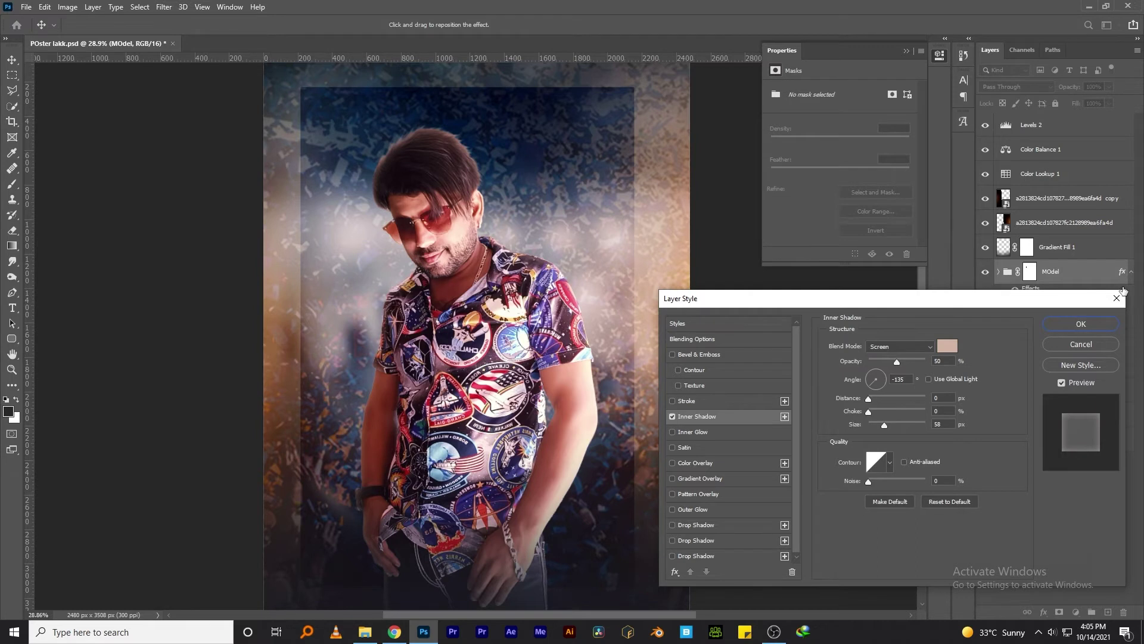
Enlarge the inner shadow to size 106 and settle its opacity near 76%.
drag(897, 361, 928, 363)
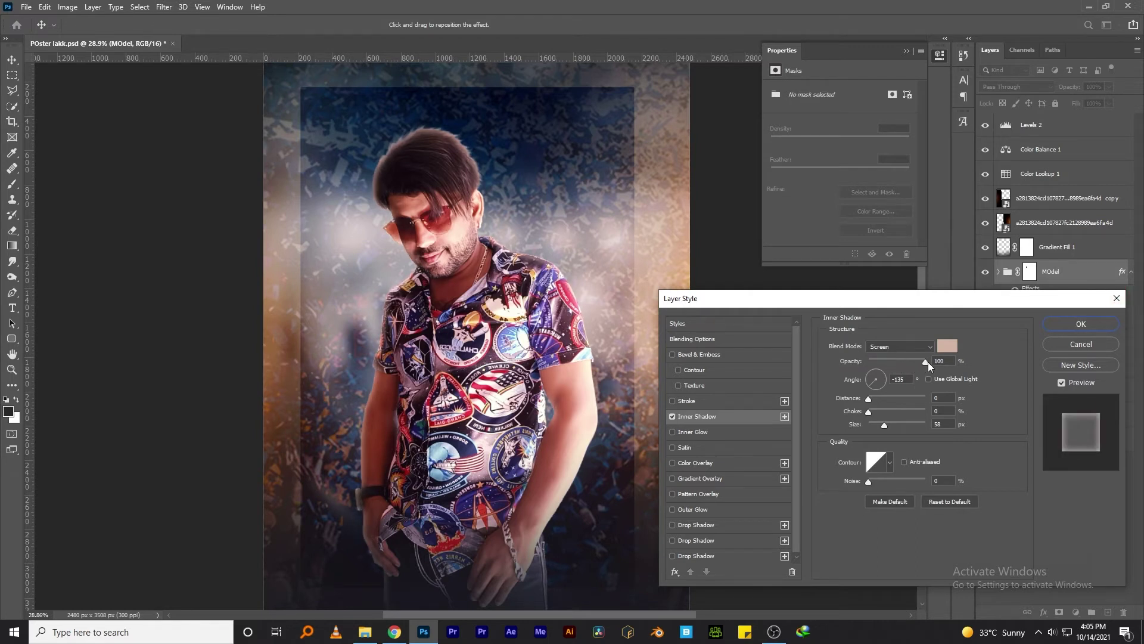
double_click(947, 361)
mouse_move(888, 424)
mouse_down()
mouse_move(901, 426)
mouse_move(873, 400)
mouse_move(867, 414)
mouse_up()
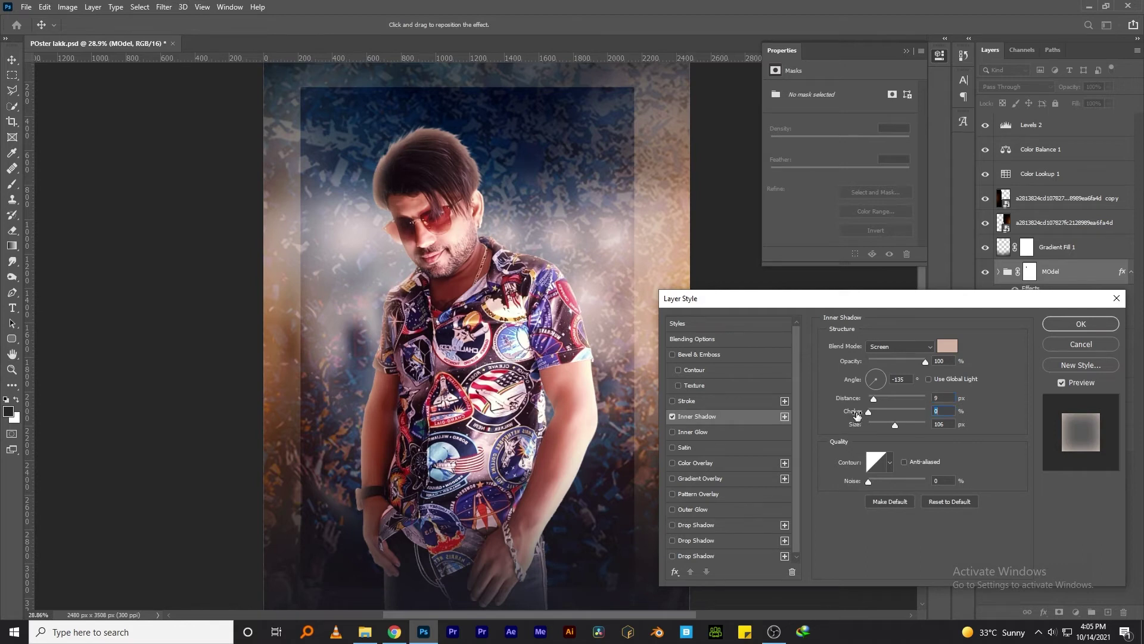
drag(907, 363, 913, 365)
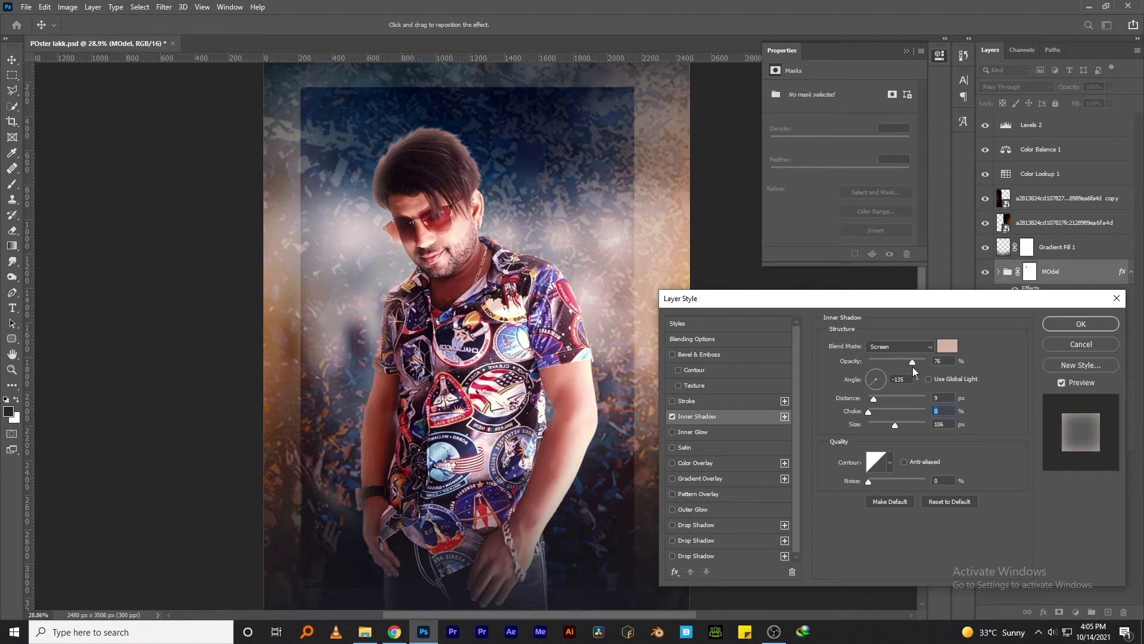
Apply the inner shadow and convert it into its own 'MOdel's Inner Shadow' layer.
click(1097, 322)
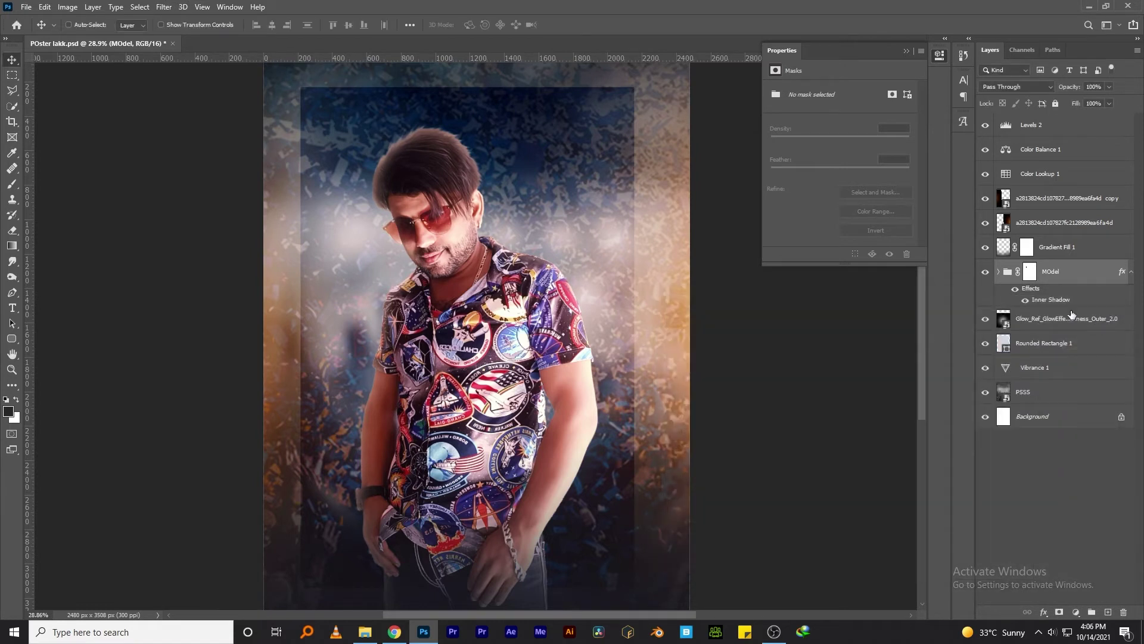
right_click(1037, 302)
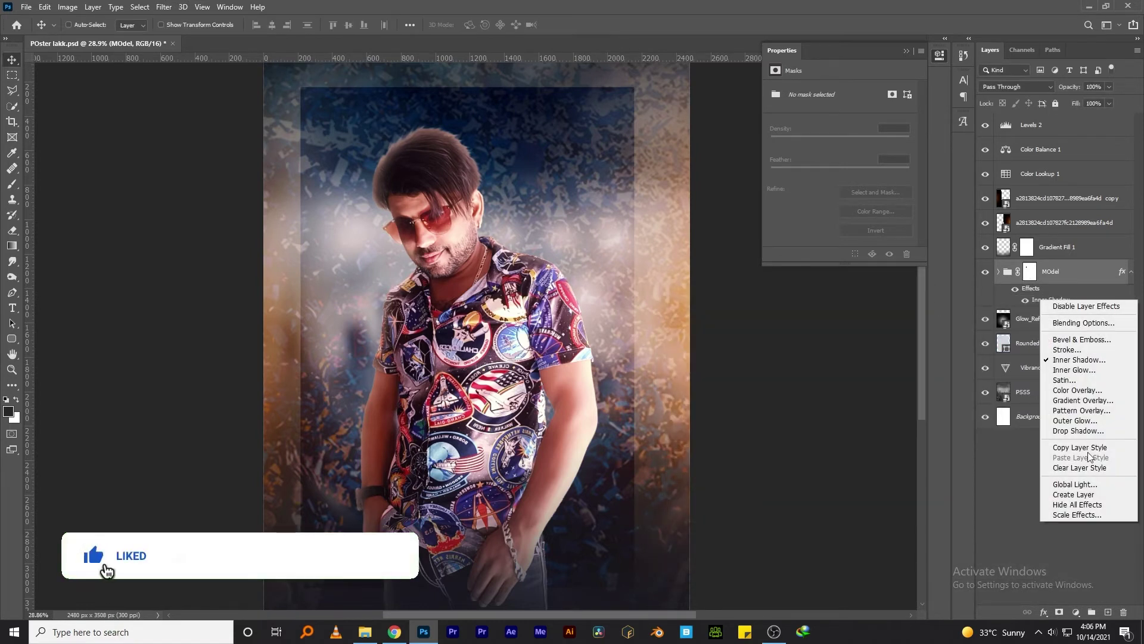
click(1055, 491)
click(1018, 266)
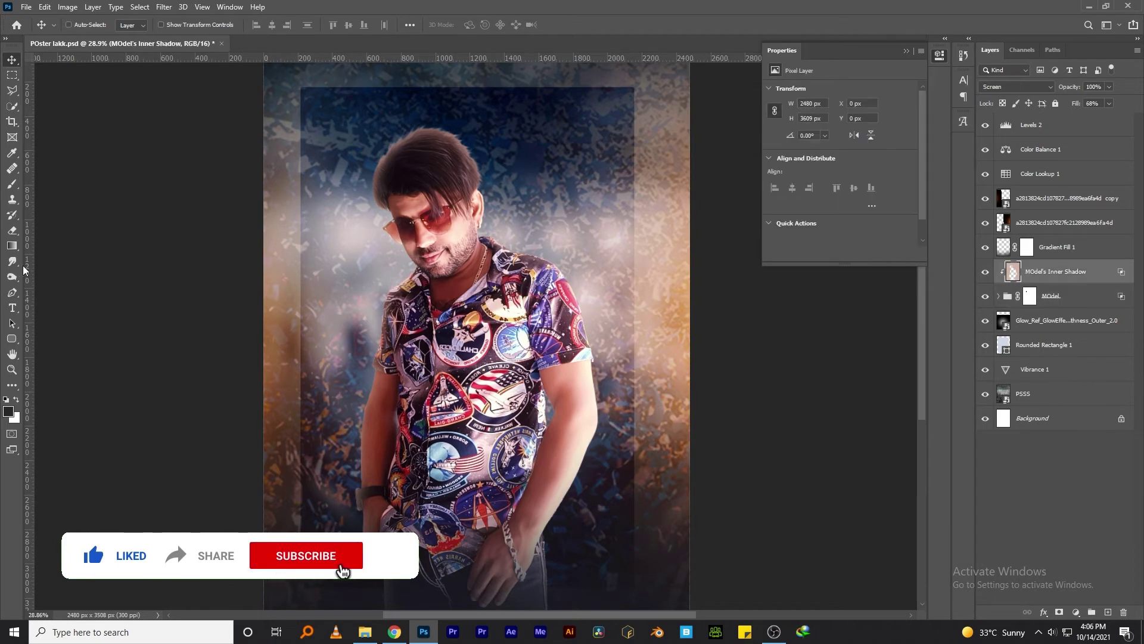
Erase the inner shadow glow from the hair with a 250 px eraser and save.
key(e)
key(bracketleft)
key(bracketleft)
key(bracketleft)
key(bracketleft)
key(bracketleft)
key(bracketleft)
key(bracketleft)
key(bracketleft)
key(bracketleft)
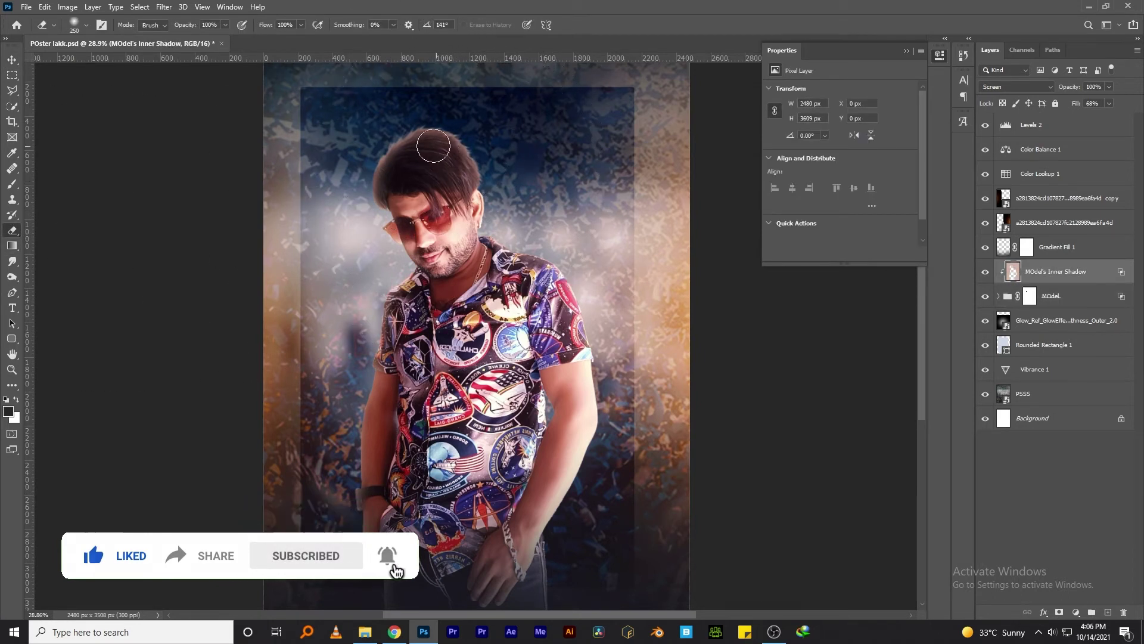
drag(396, 173, 395, 177)
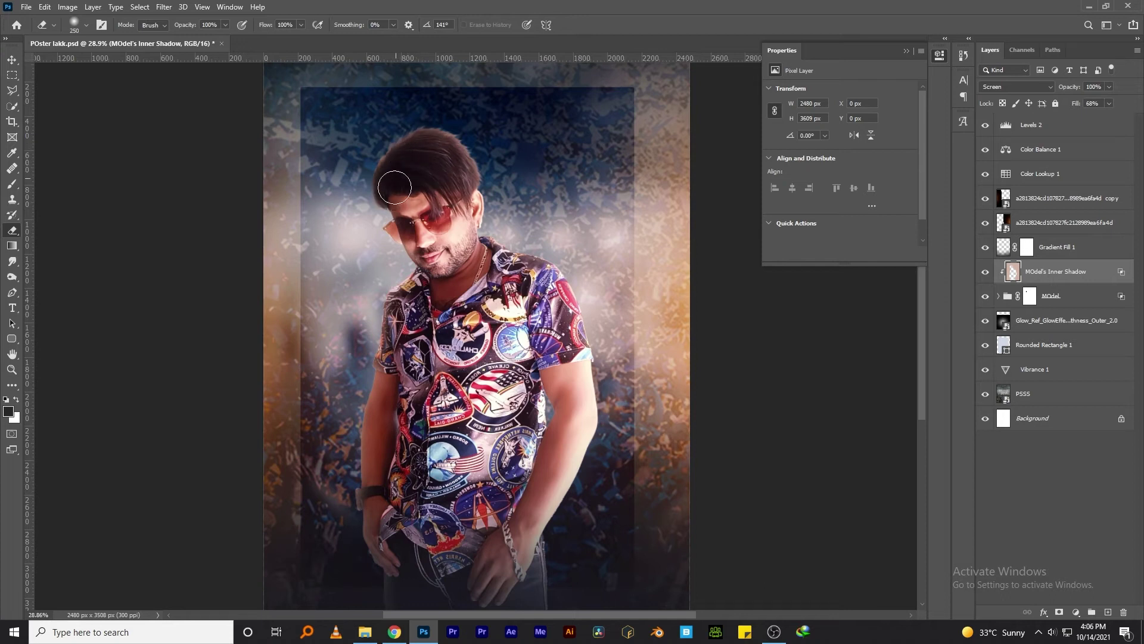
key(ctrl+s)
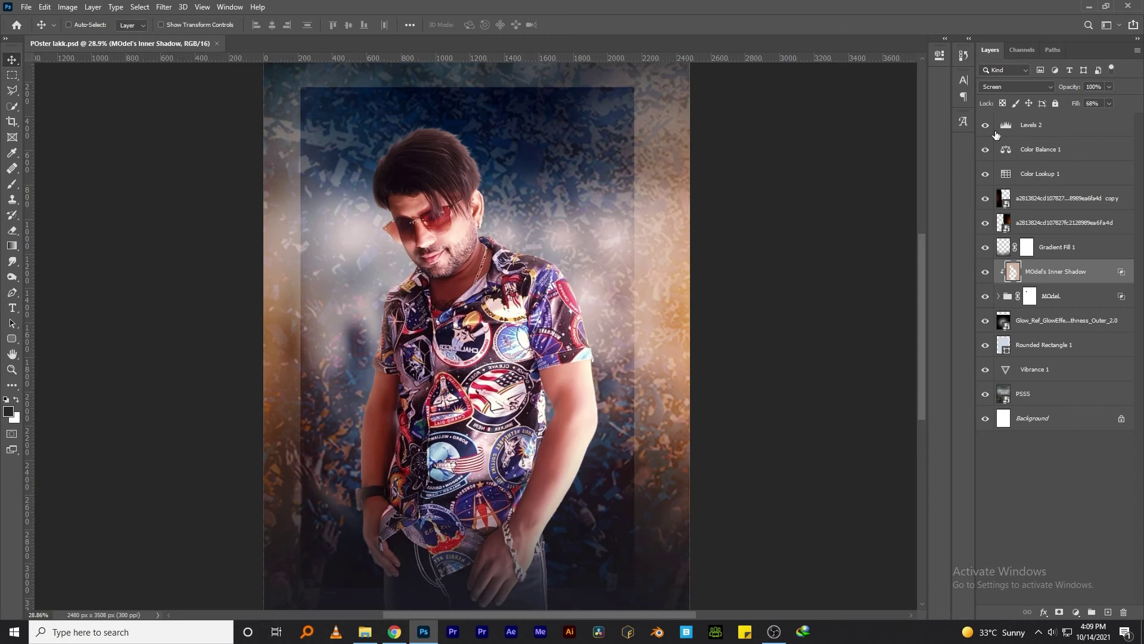
Select Layer 1 copy 3 inside the MOdel group and pick the Sharpen Tool.
click(1022, 135)
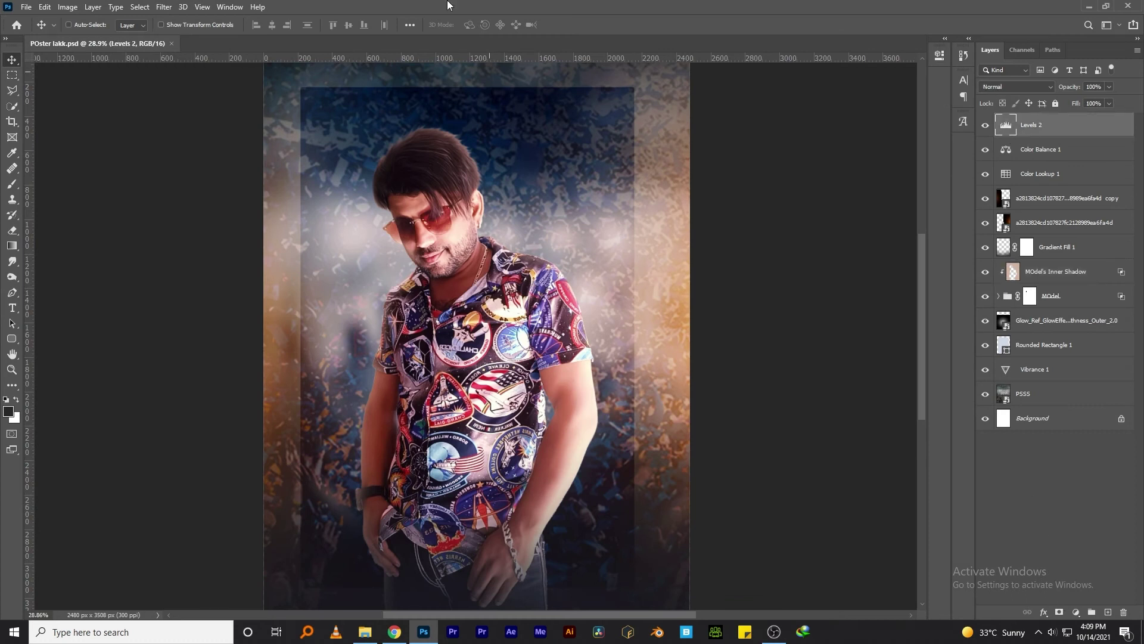
click(1002, 297)
click(1040, 393)
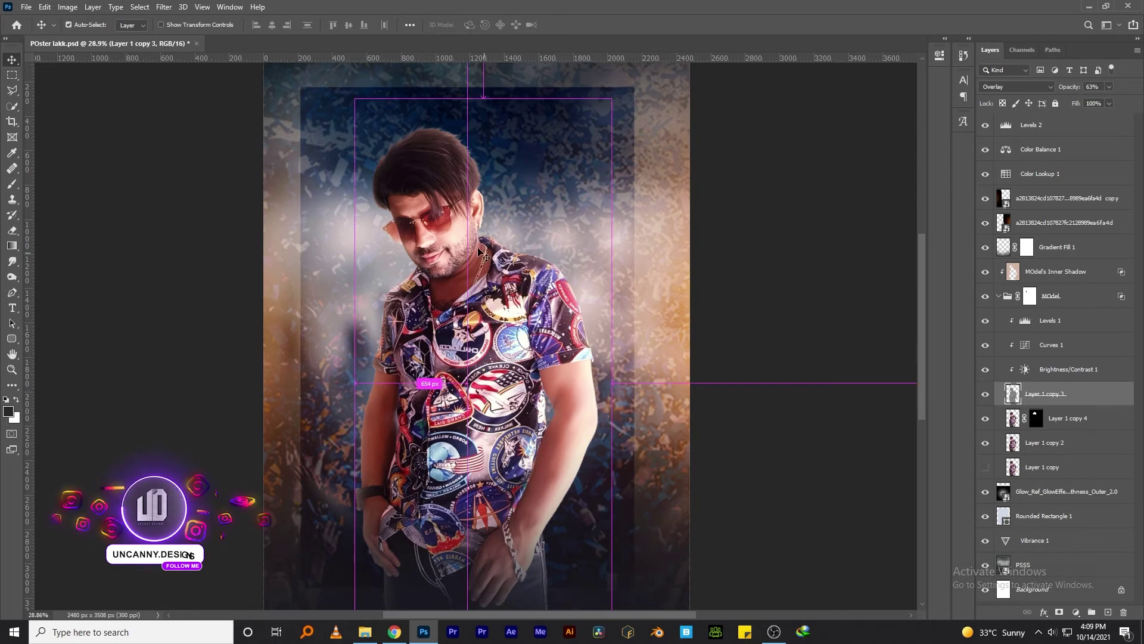
scroll(451, 289, up, 5)
right_click(12, 261)
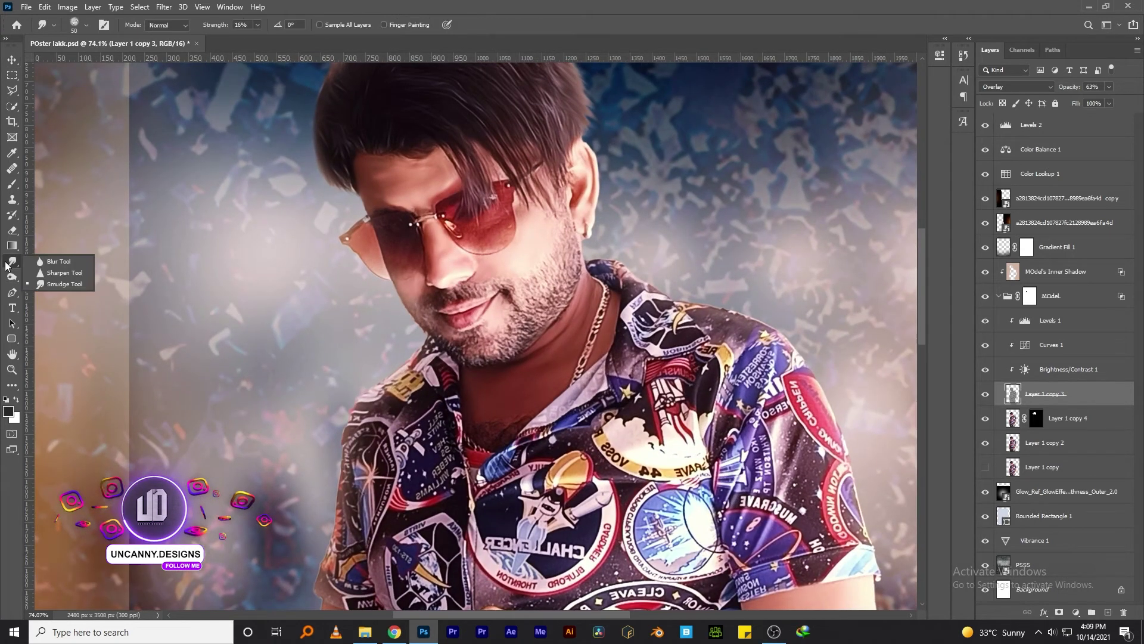
click(48, 272)
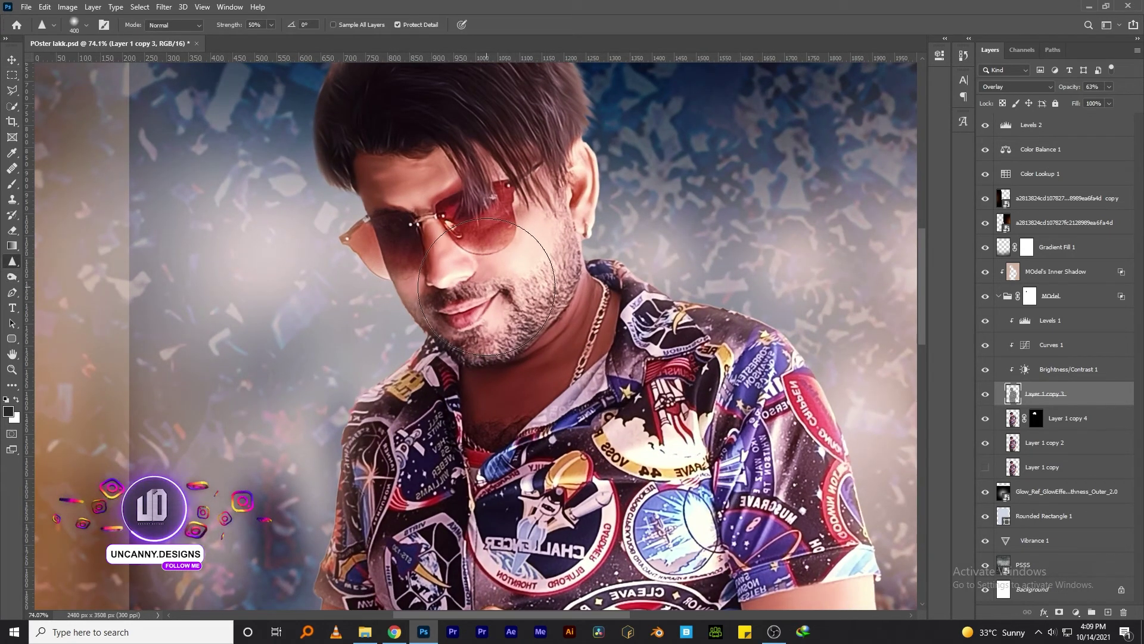
Sharpen the beard with a 125 px brush, then the shirt and arm at 200–400 px.
key(bracketleft)
key(bracketleft)
key(bracketleft)
key(bracketleft)
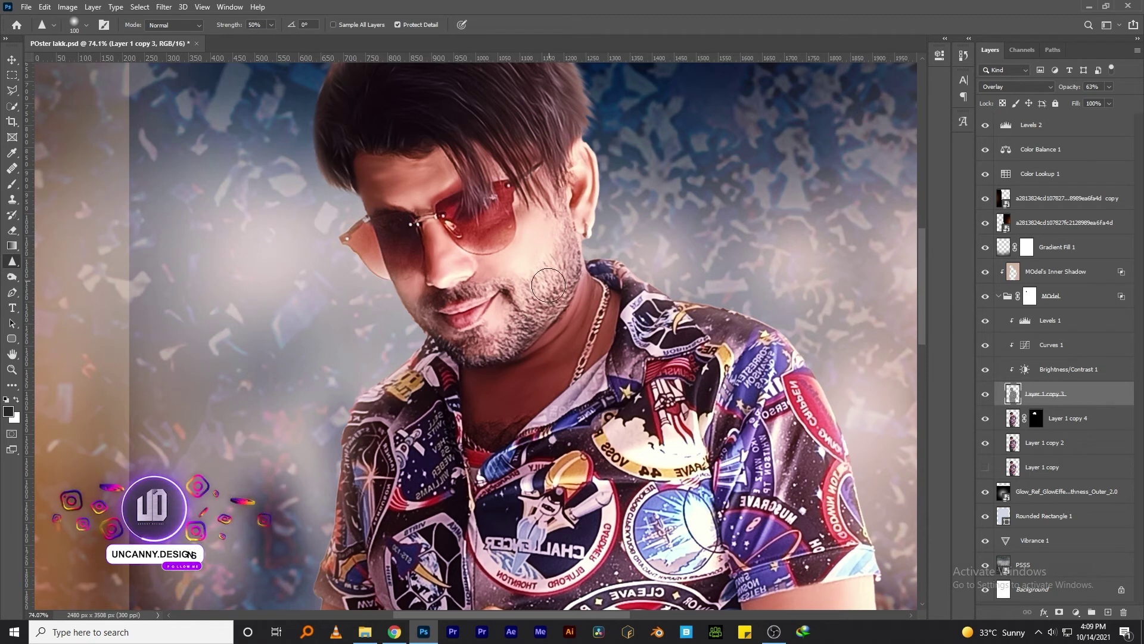
drag(515, 303, 518, 344)
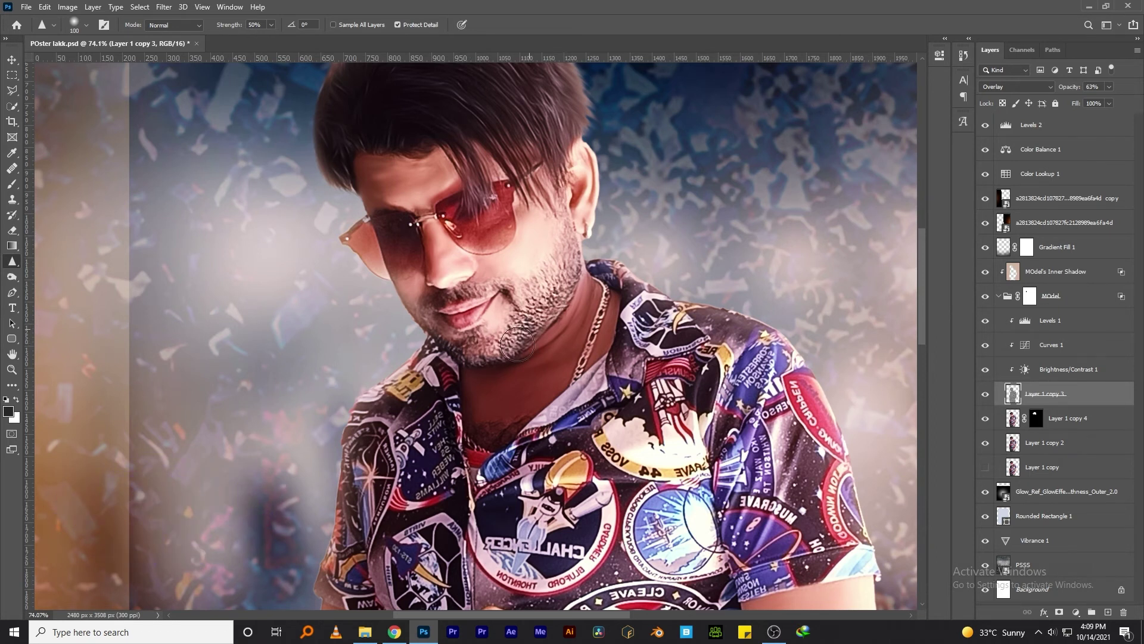
scroll(483, 179, up, 3)
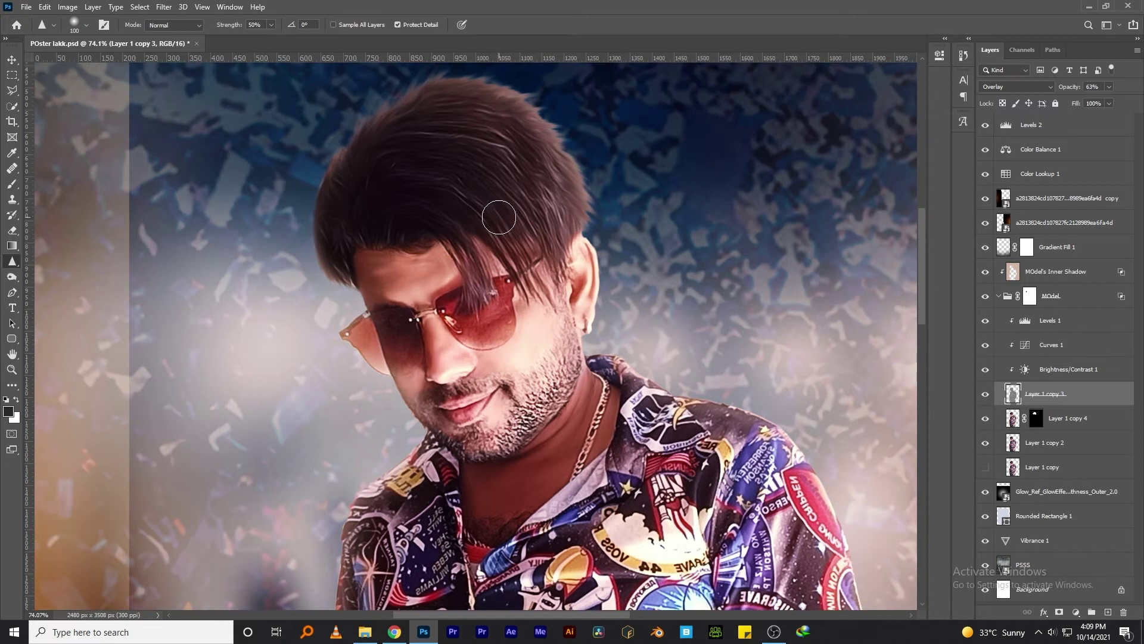
key(bracketright)
key(bracketright)
key(bracketright)
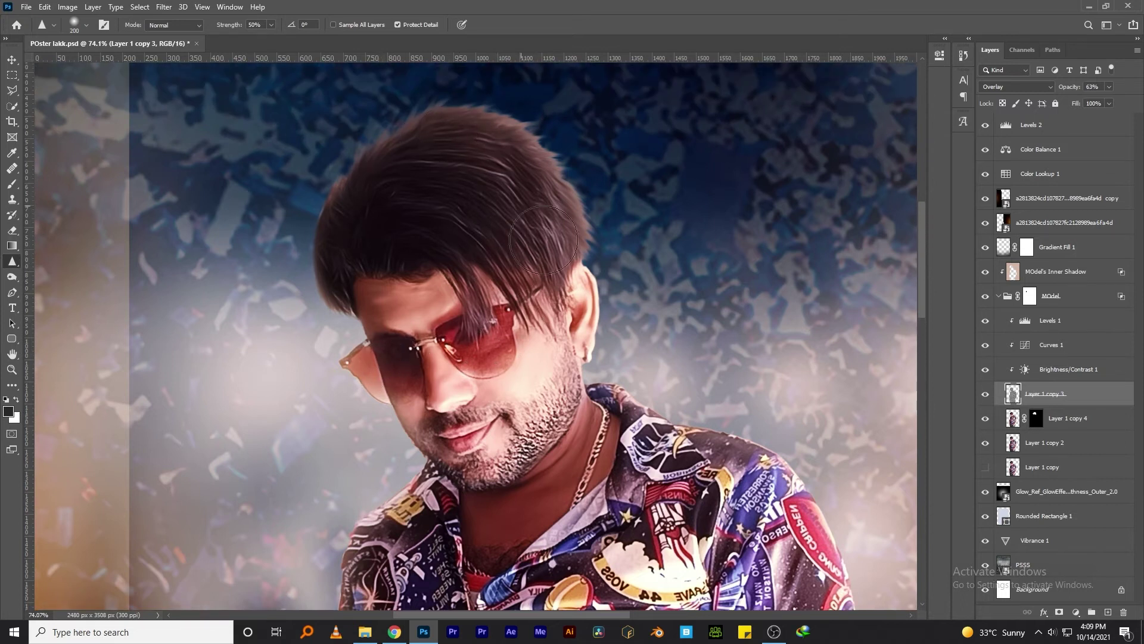
drag(595, 420, 581, 354)
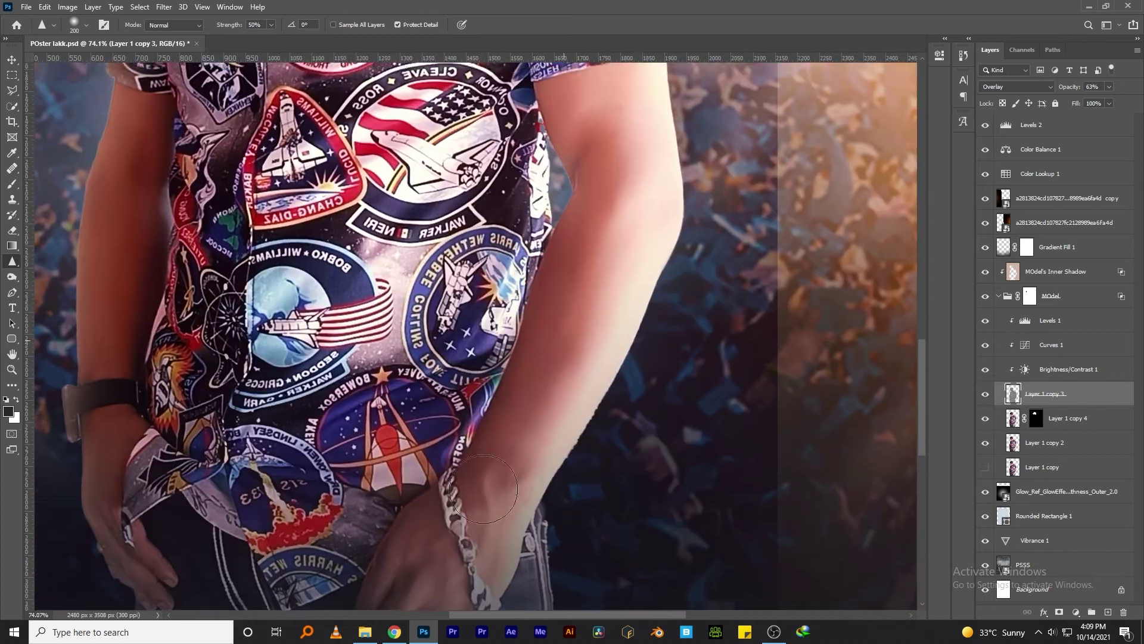
scroll(656, 255, down, 2)
scroll(417, 250, up, 2)
scroll(418, 251, up, 1)
key(bracketright)
key(bracketright)
key(bracketright)
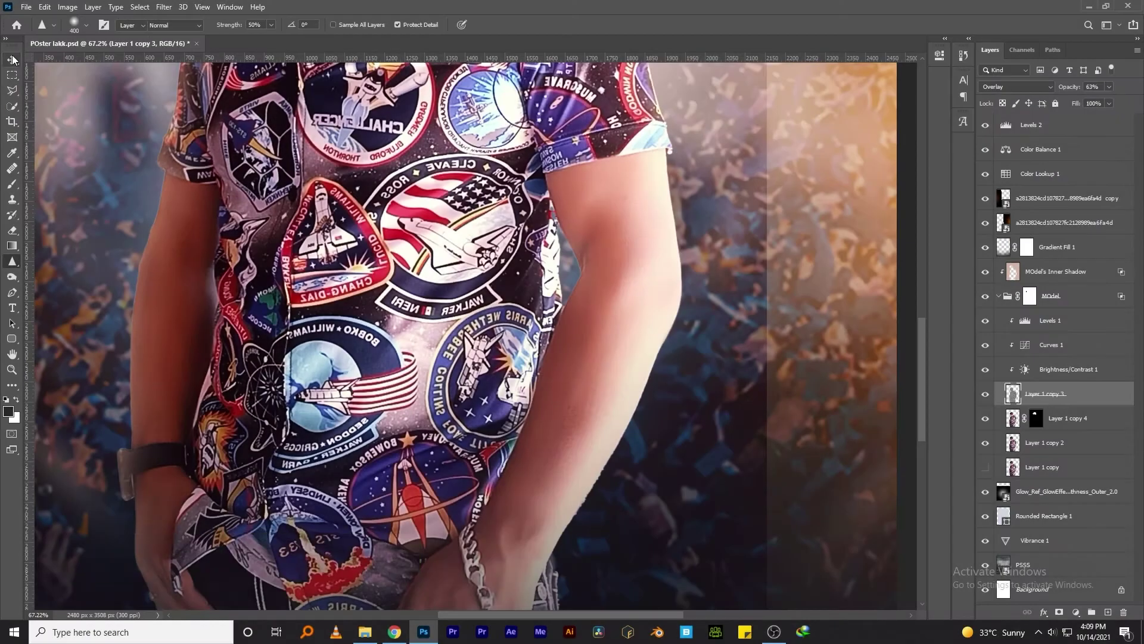
Switch back to the Move tool, save the poster and reselect Levels 2.
click(12, 59)
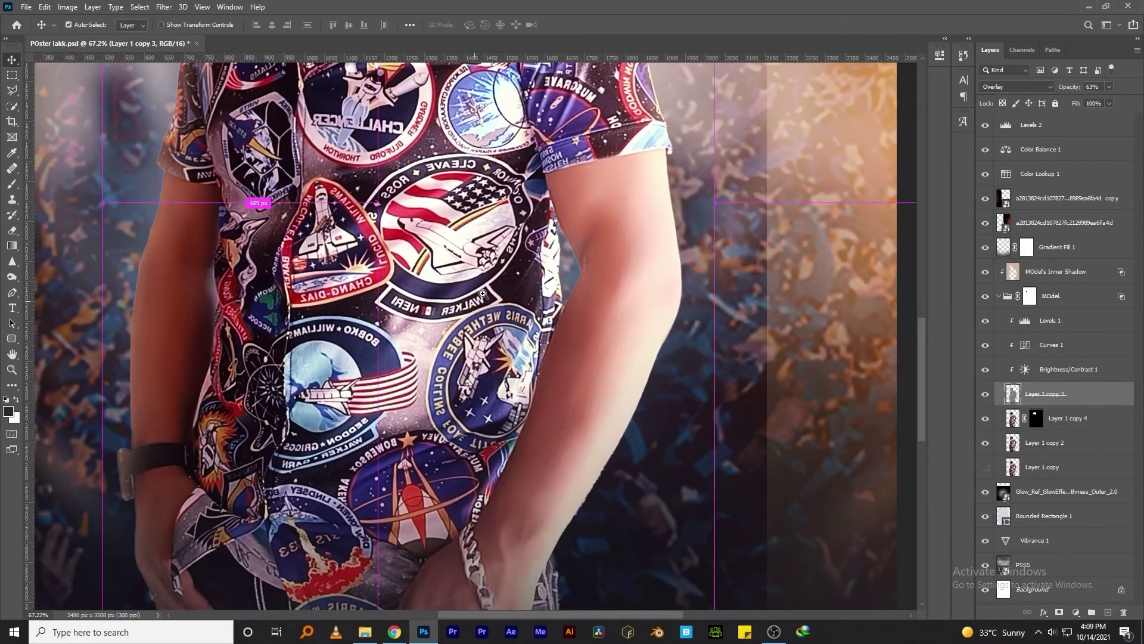
scroll(482, 296, down, 2)
scroll(445, 275, up, 5)
scroll(477, 357, left, 3)
key(ctrl+s)
scroll(499, 429, down, 3)
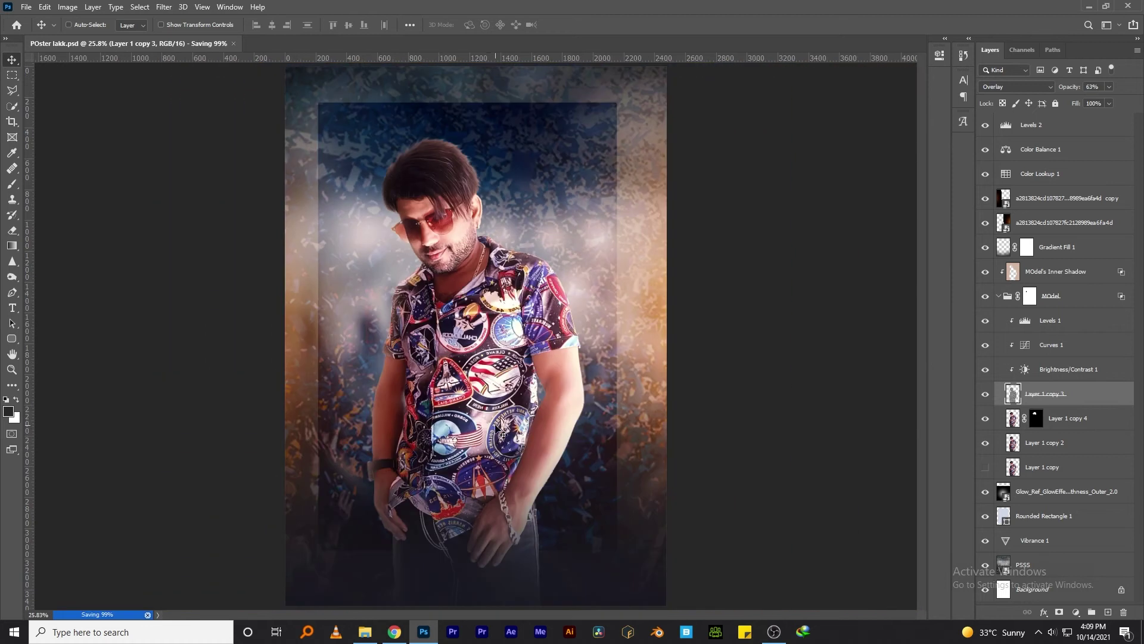
click(1023, 127)
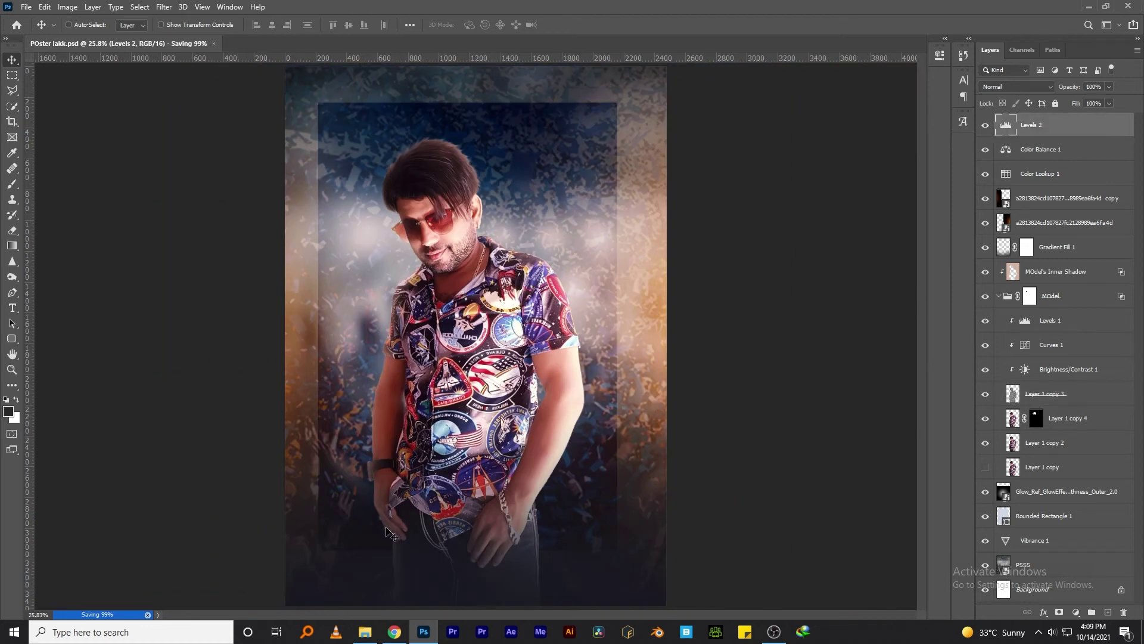
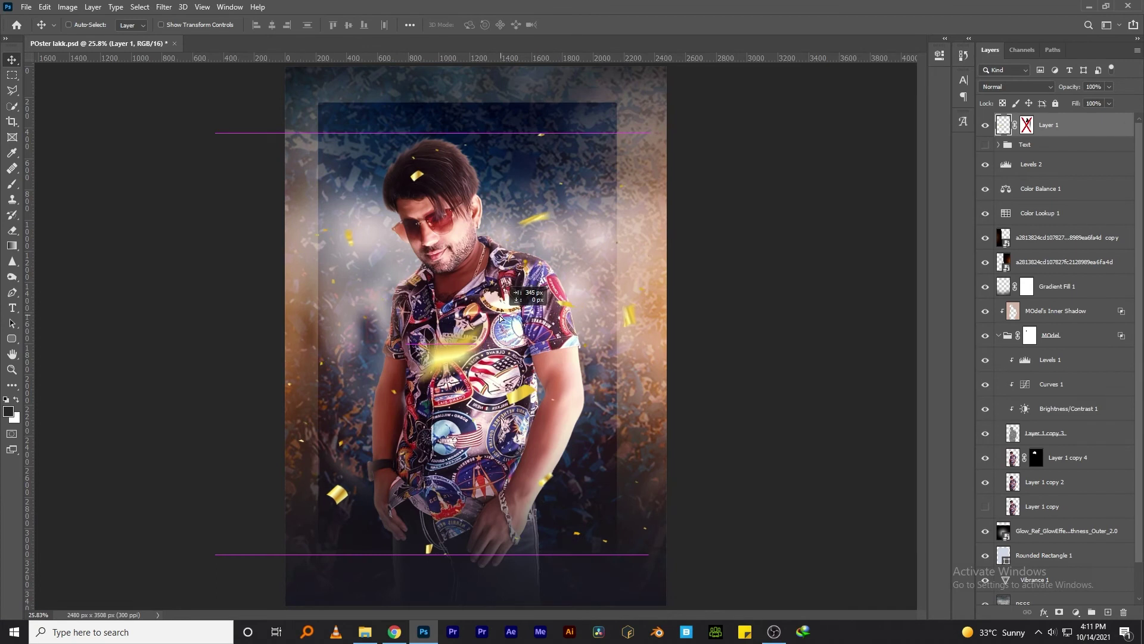
Move the gold confetti layer down and stretch it wider to about 147%.
drag(494, 304, 484, 336)
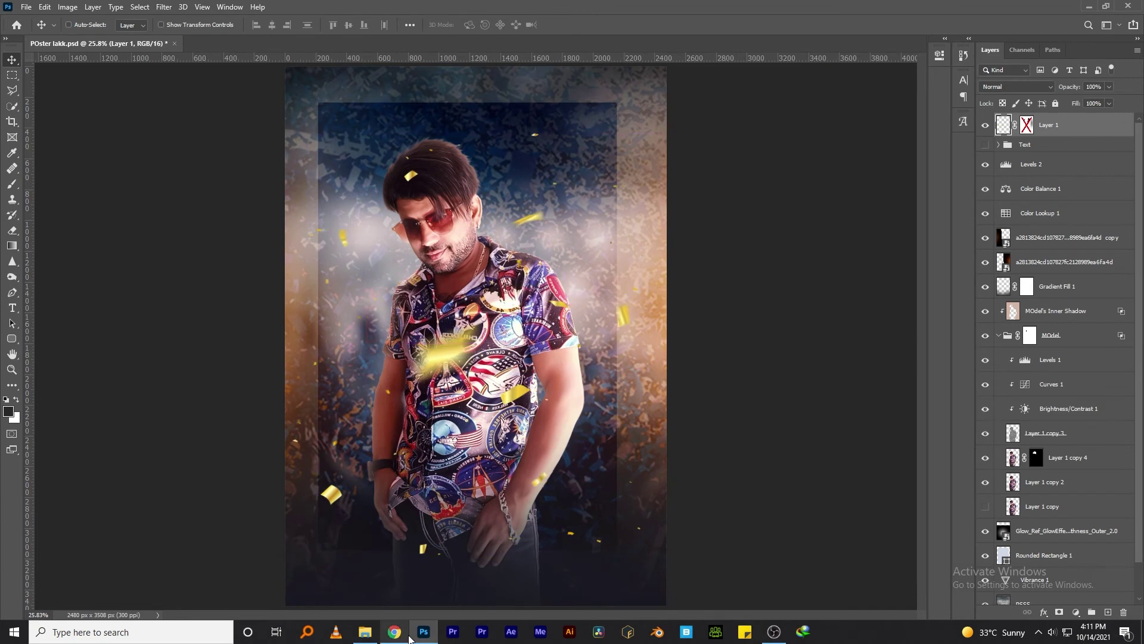
click(424, 633)
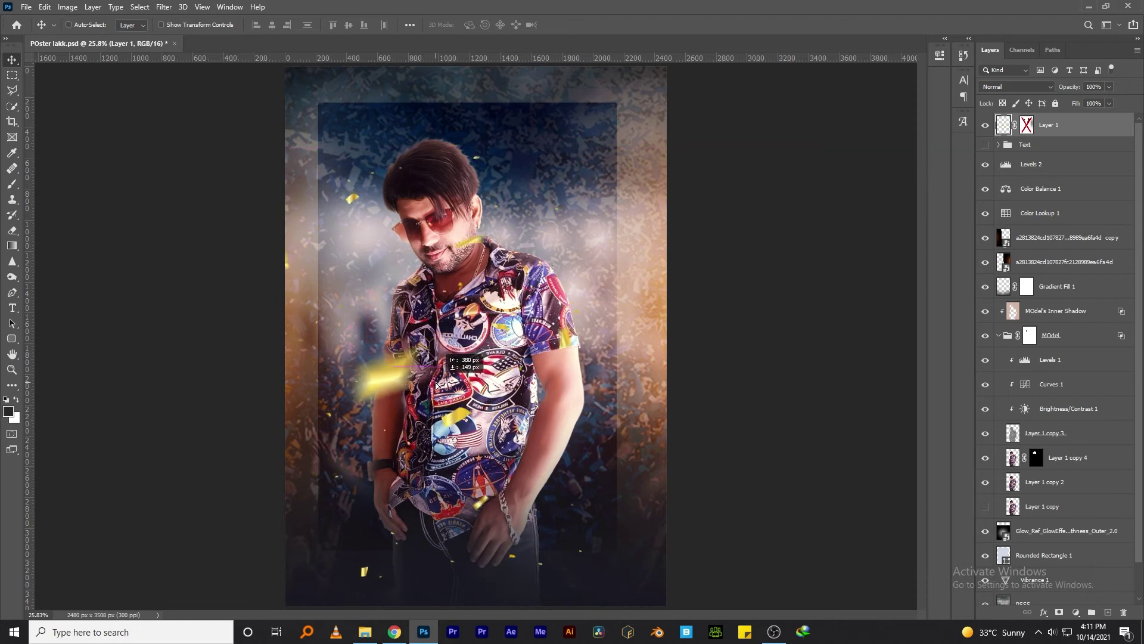
key(ctrl)
key(ctrl+t)
drag(574, 367, 775, 350)
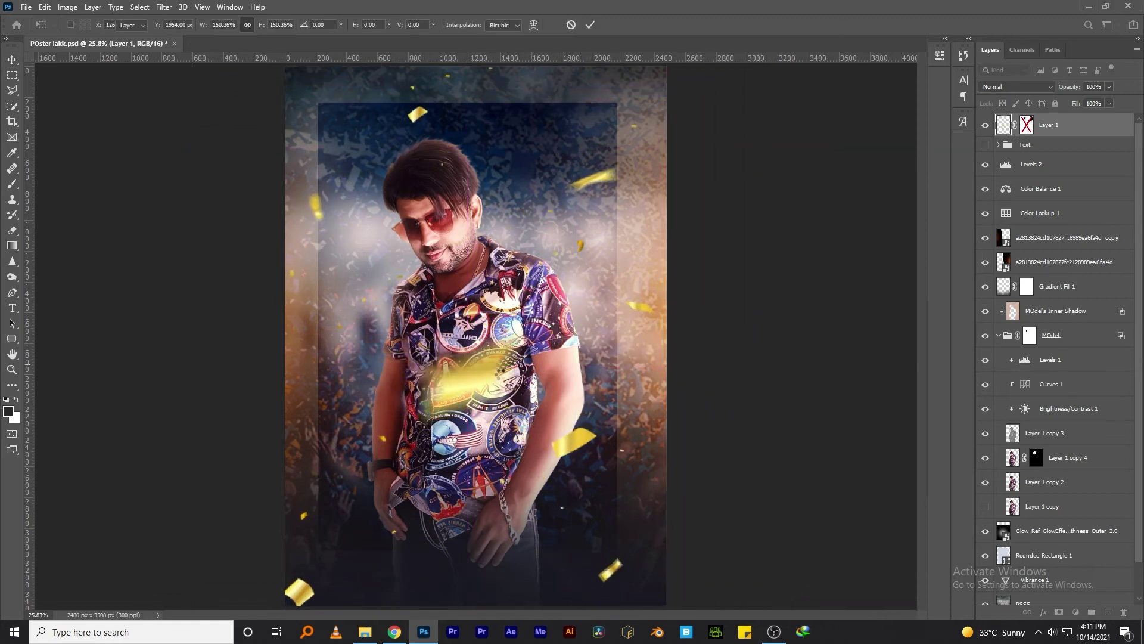
key(Return)
Try an 8.6 px Gaussian Blur on the confetti, then dismiss it without applying.
click(161, 6)
mouse_move(196, 141)
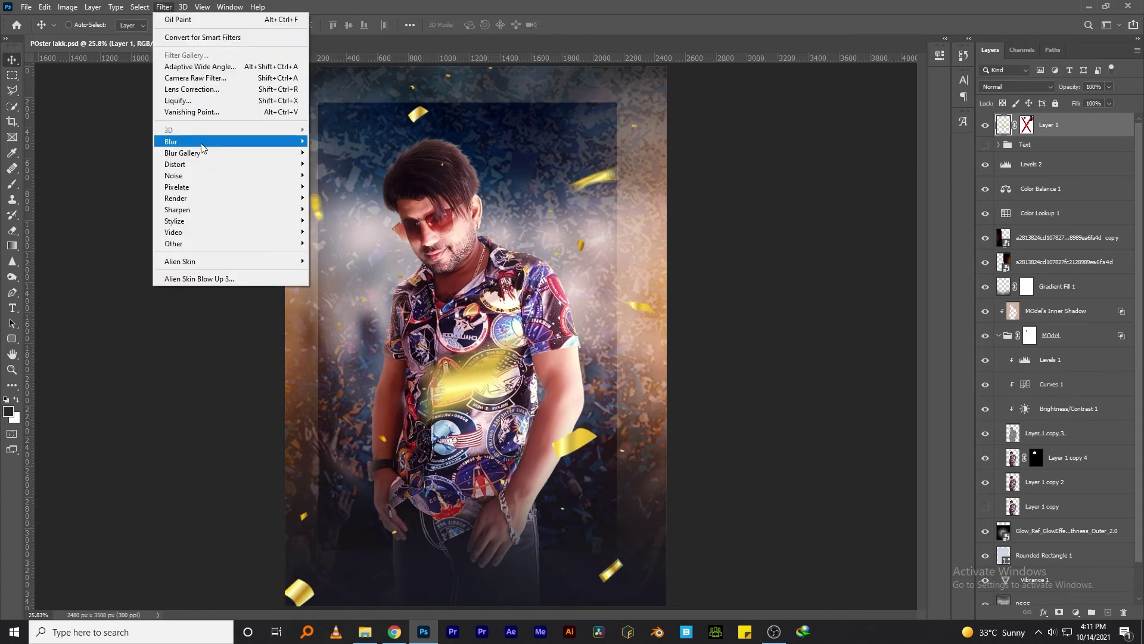
click(327, 189)
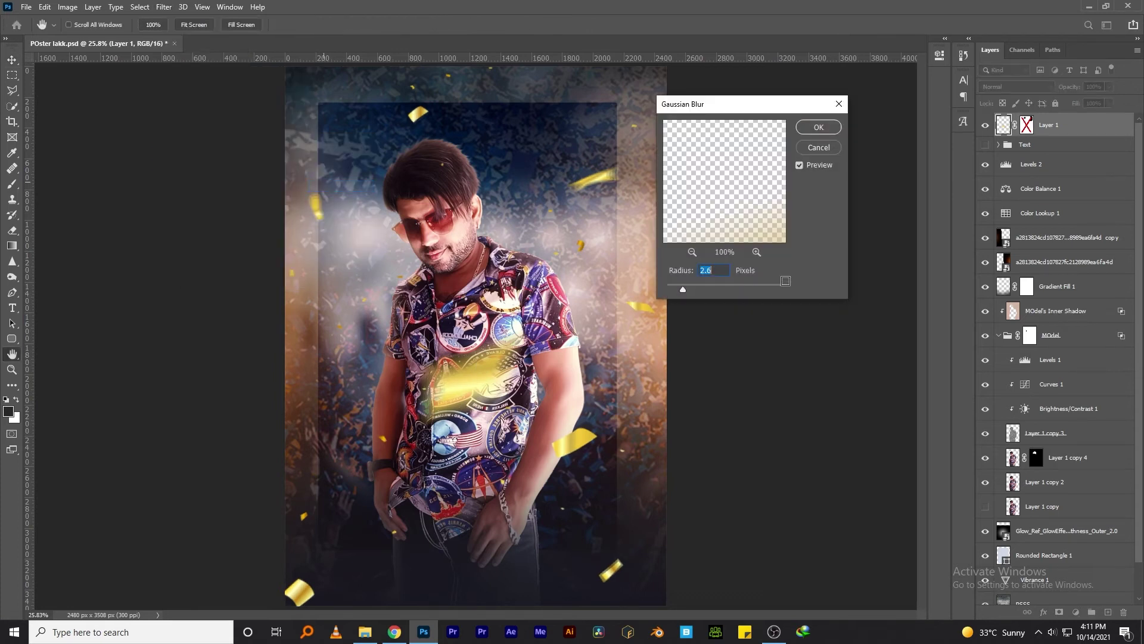
click(709, 288)
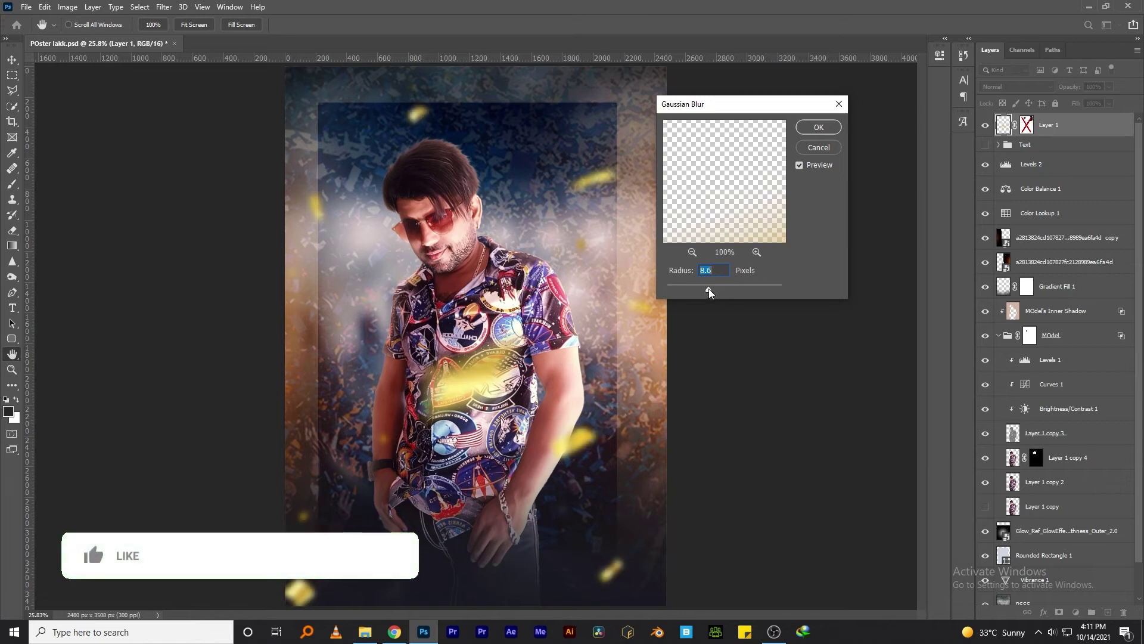
click(805, 150)
key(l)
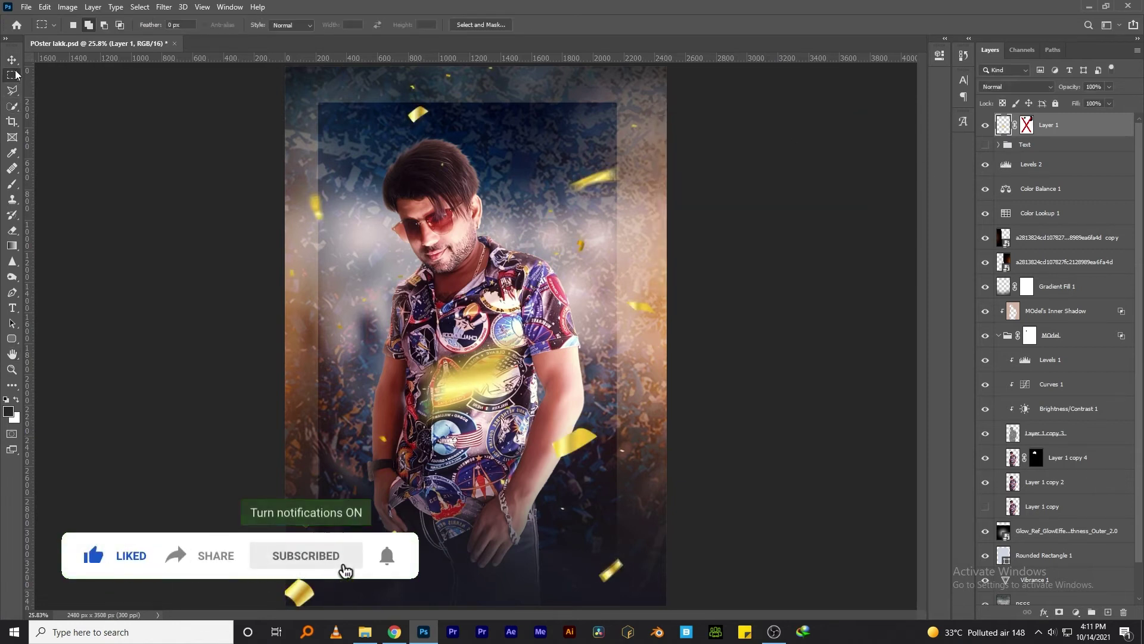
Lasso the gold glow on the shirt and copy it to its own Layer 2.
click(546, 390)
click(538, 350)
click(518, 298)
click(474, 302)
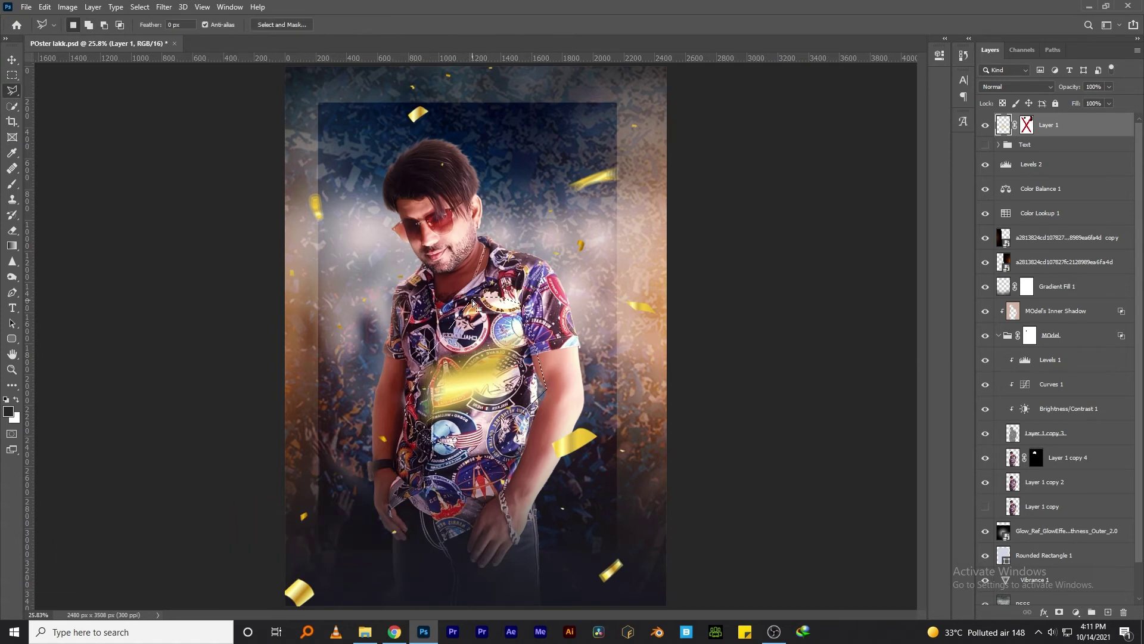
key(ctrl+j)
Hide Layer 2 and apply a 64 px horizontal Motion Blur to confetti Layer 1.
click(1027, 155)
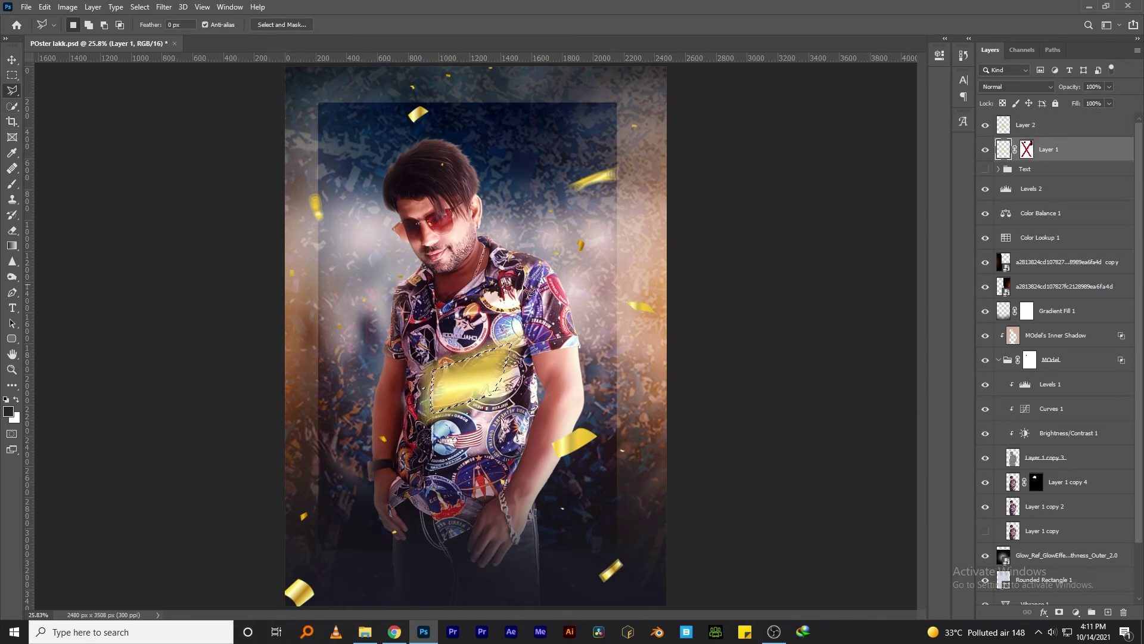
click(985, 126)
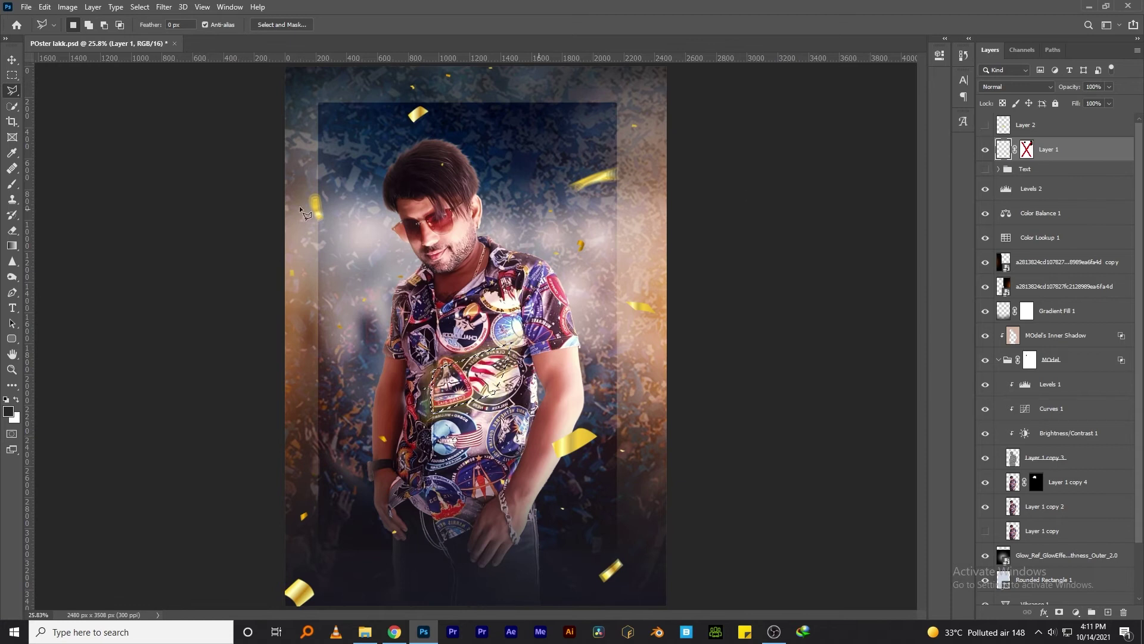
click(12, 231)
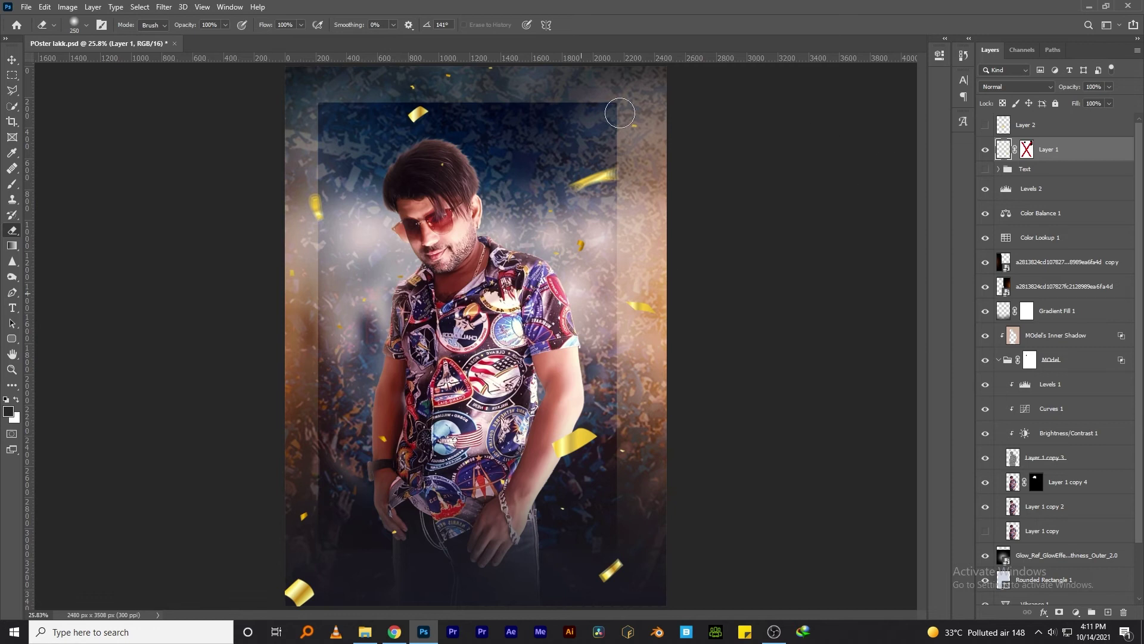
click(162, 7)
mouse_move(171, 141)
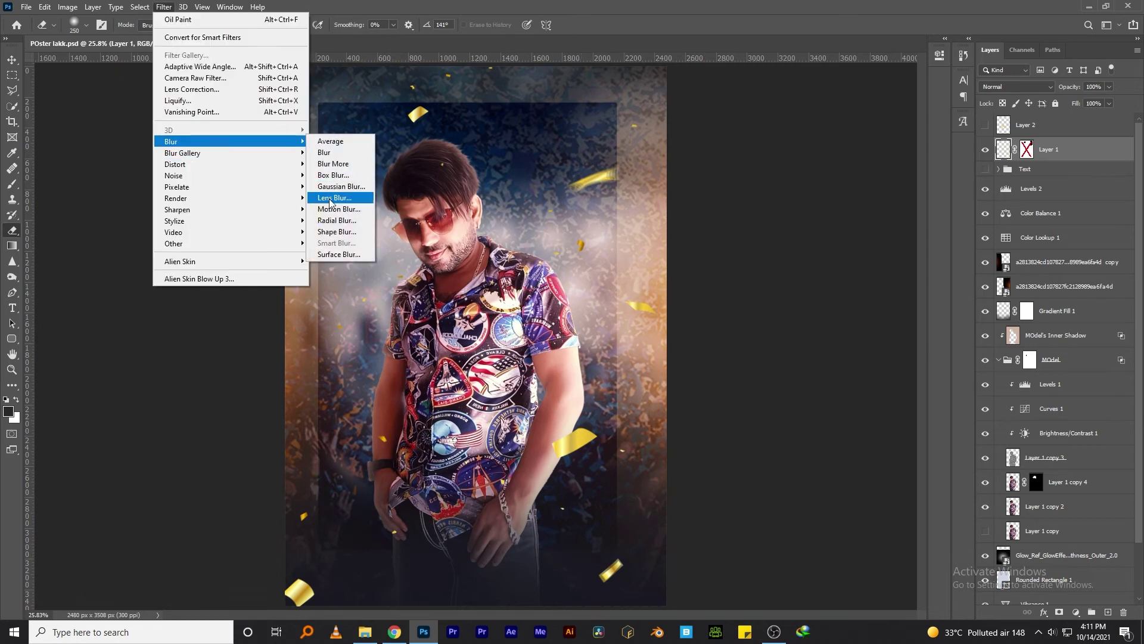
click(341, 209)
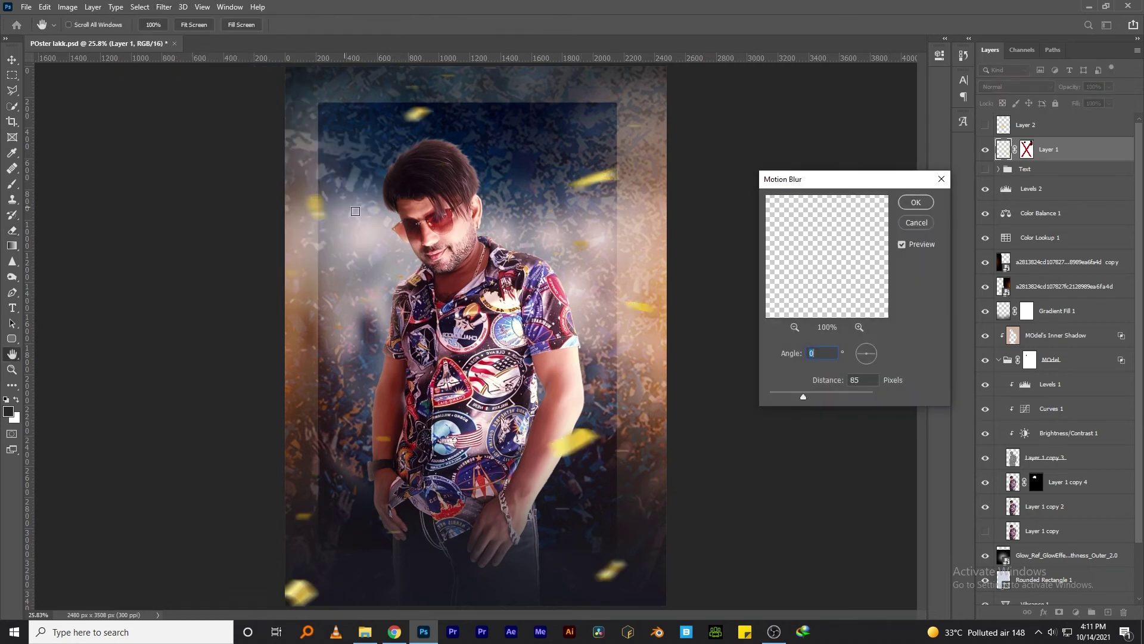
drag(800, 399, 799, 397)
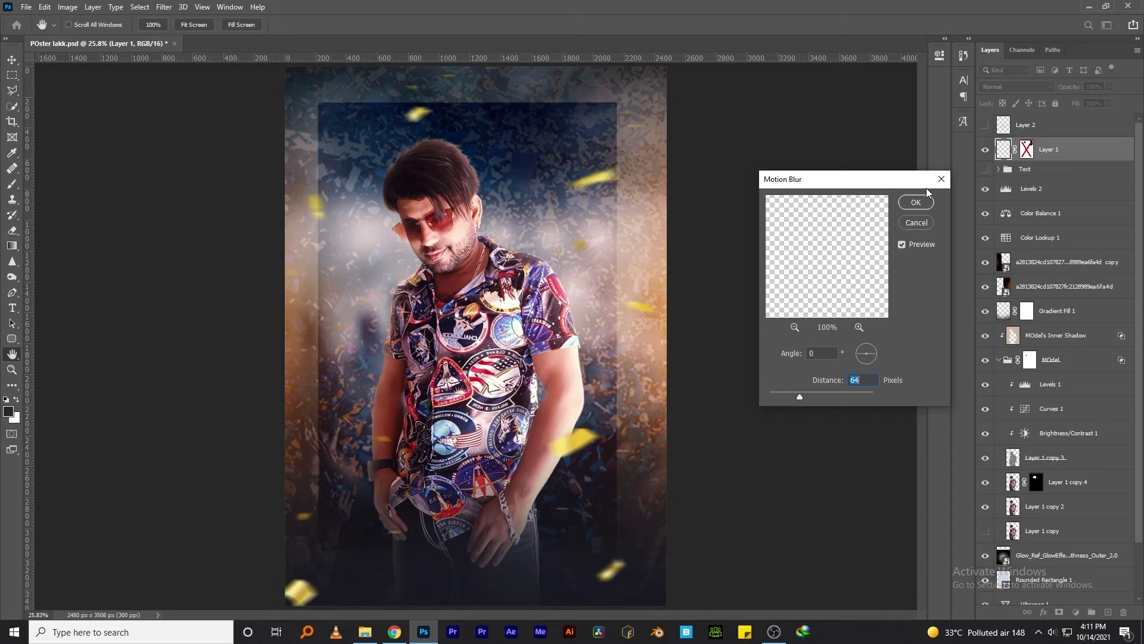
click(916, 202)
Apply a 3.2 px Gaussian Blur to the confetti layer.
key(e)
click(162, 7)
mouse_move(170, 141)
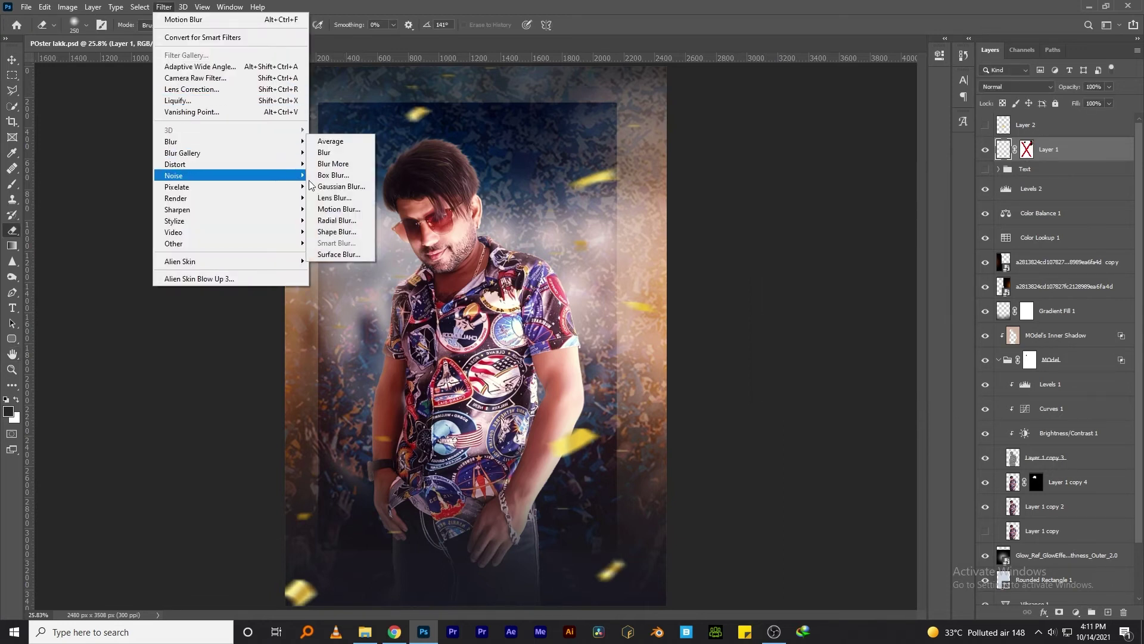
click(341, 185)
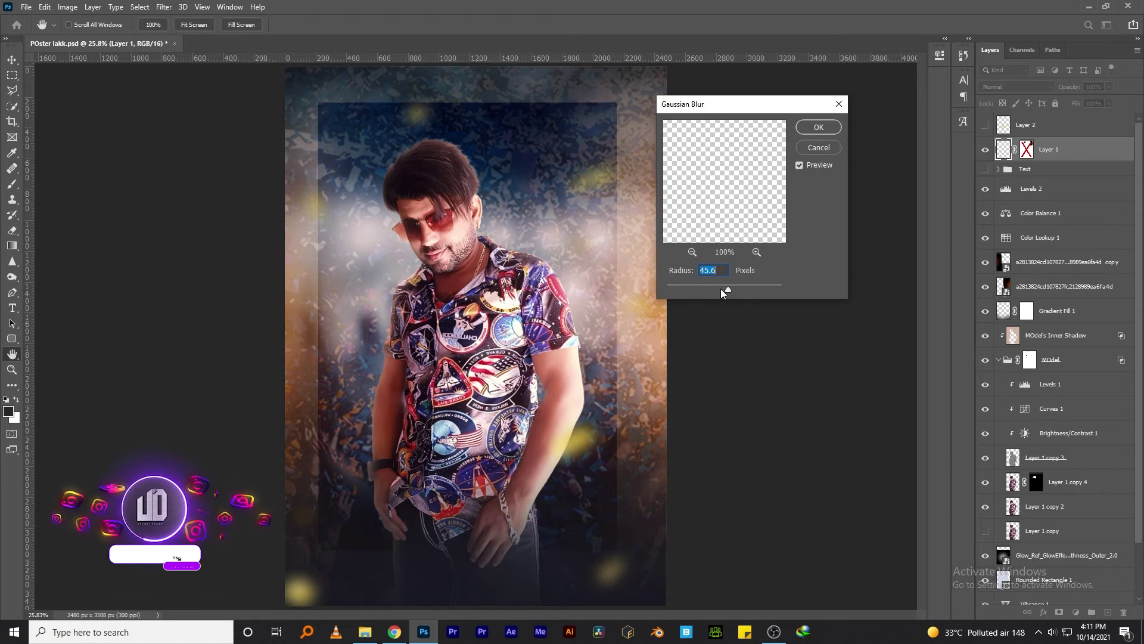
drag(694, 289, 688, 289)
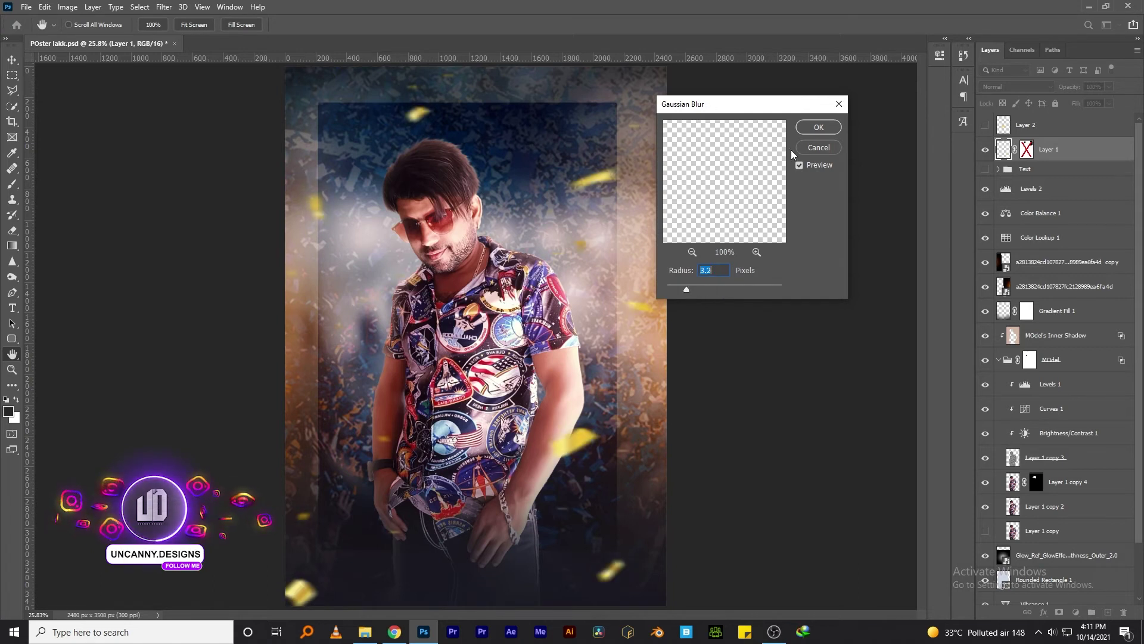
key(Return)
Shrink the confetti layer to about 98% and nudge it down and right.
key(ctrl+t)
mouse_move(765, 367)
mouse_down()
mouse_move(753, 367)
mouse_move(803, 336)
mouse_up()
key(Return)
key(v)
drag(561, 380, 566, 394)
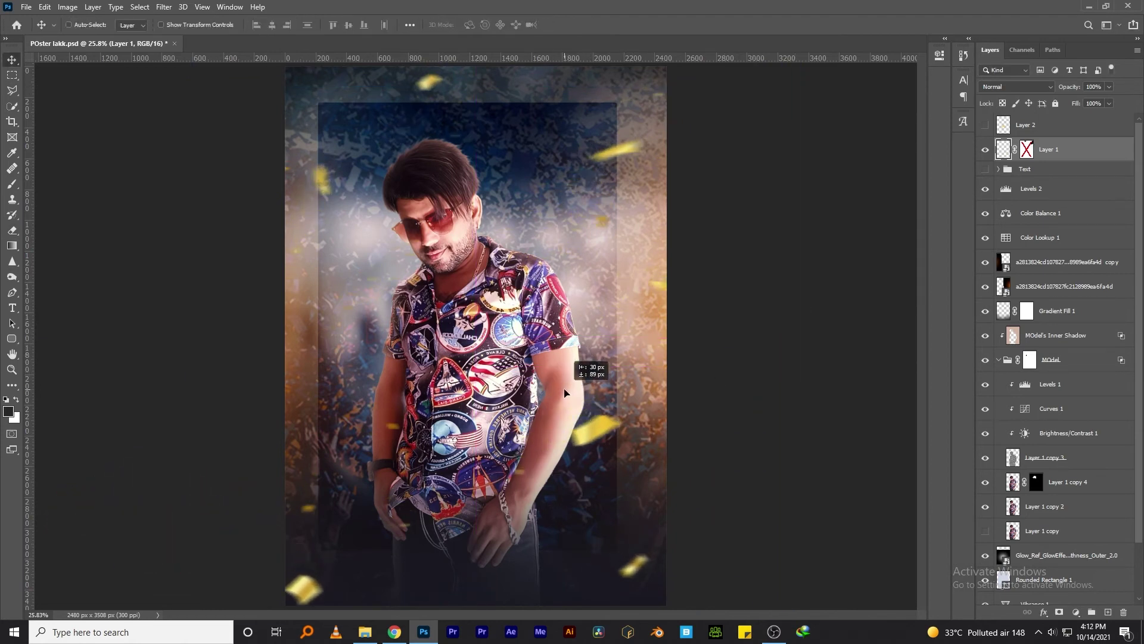
Show the glow Layer 2 again and move it toward the poster's left side.
click(985, 124)
click(1049, 125)
mouse_move(477, 382)
mouse_down()
mouse_move(577, 427)
mouse_move(503, 353)
mouse_move(685, 379)
mouse_move(334, 340)
mouse_up()
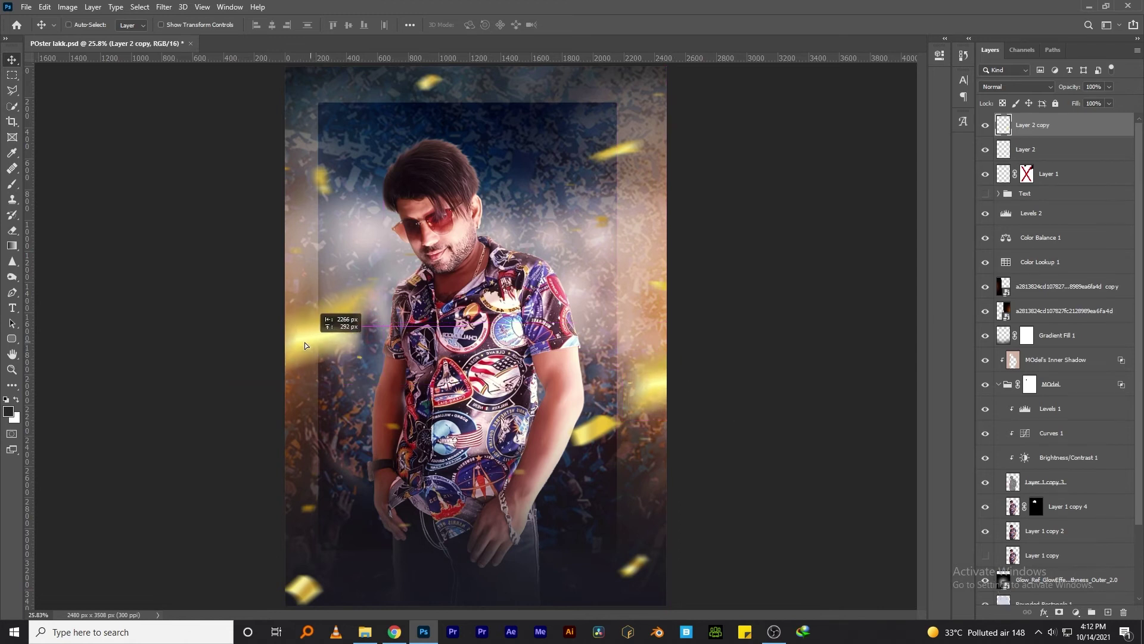
Erase two stray confetti pieces near the top of Layer 1 and save the file.
click(1011, 174)
click(12, 230)
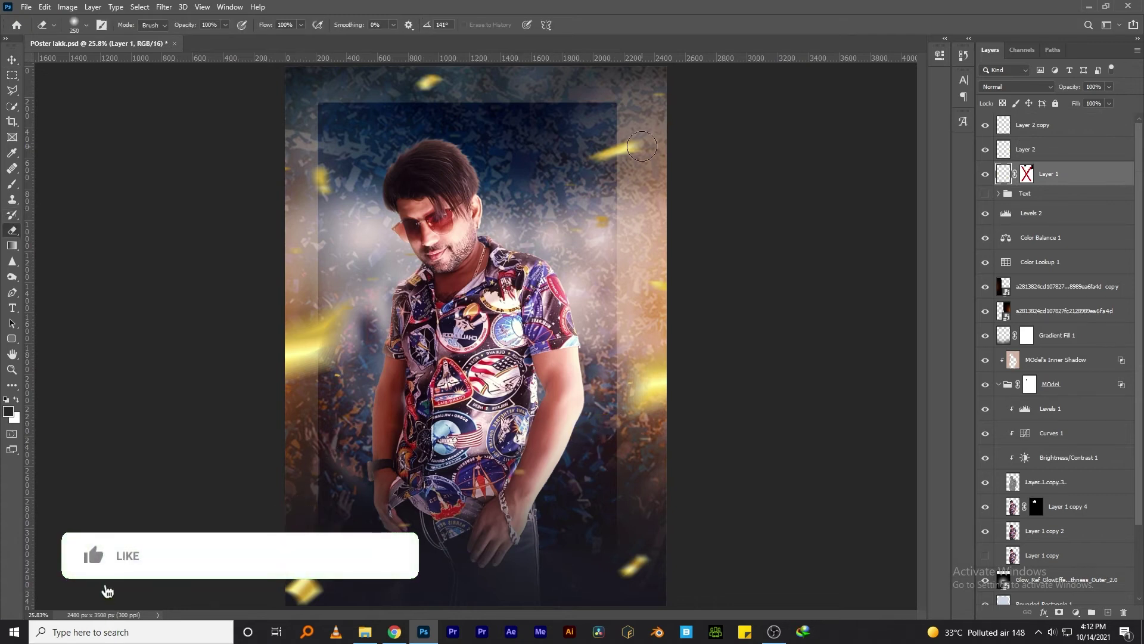
drag(642, 146, 593, 155)
drag(411, 89, 444, 77)
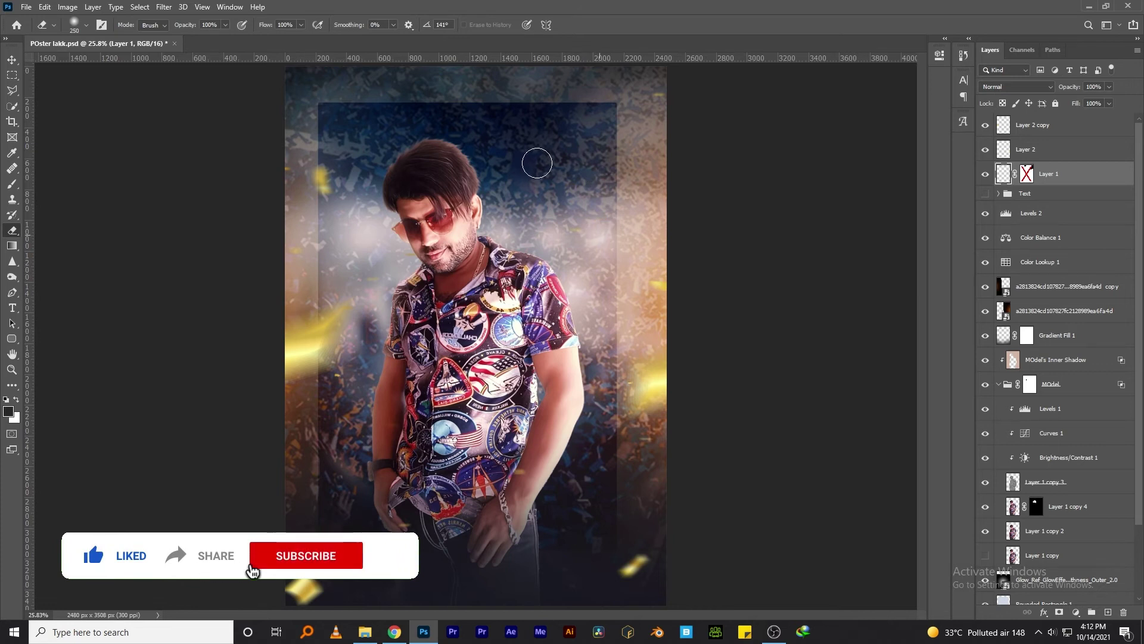
click(12, 59)
key(ctrl+s)
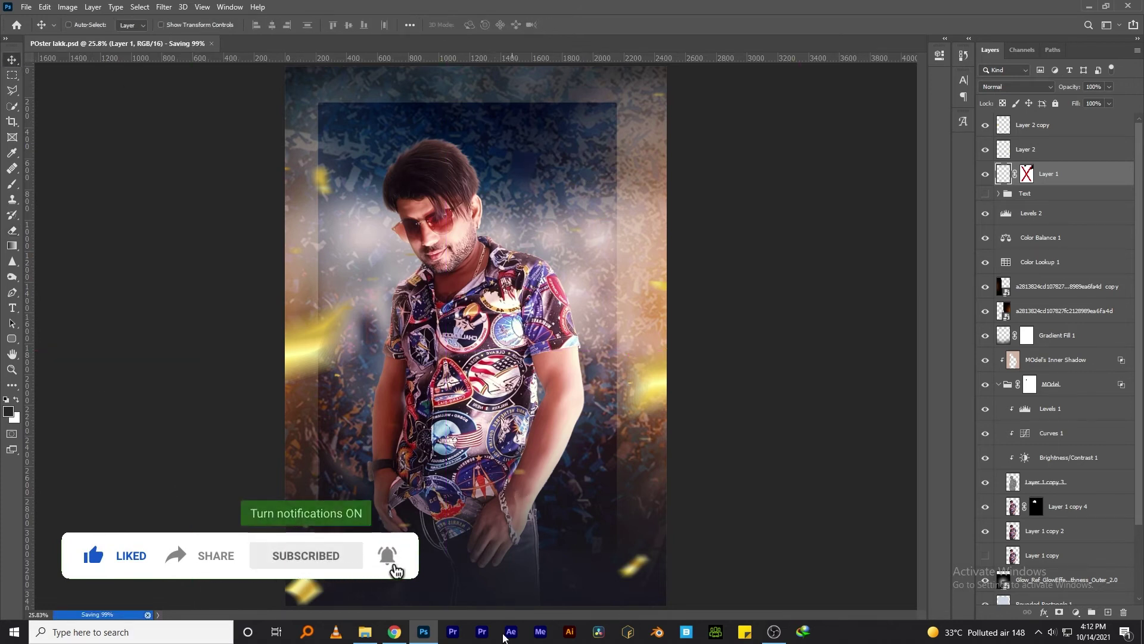
Group Layer 2 copy, Layer 2 and Layer 1 into a group named Flyer.
click(995, 132)
click(985, 125)
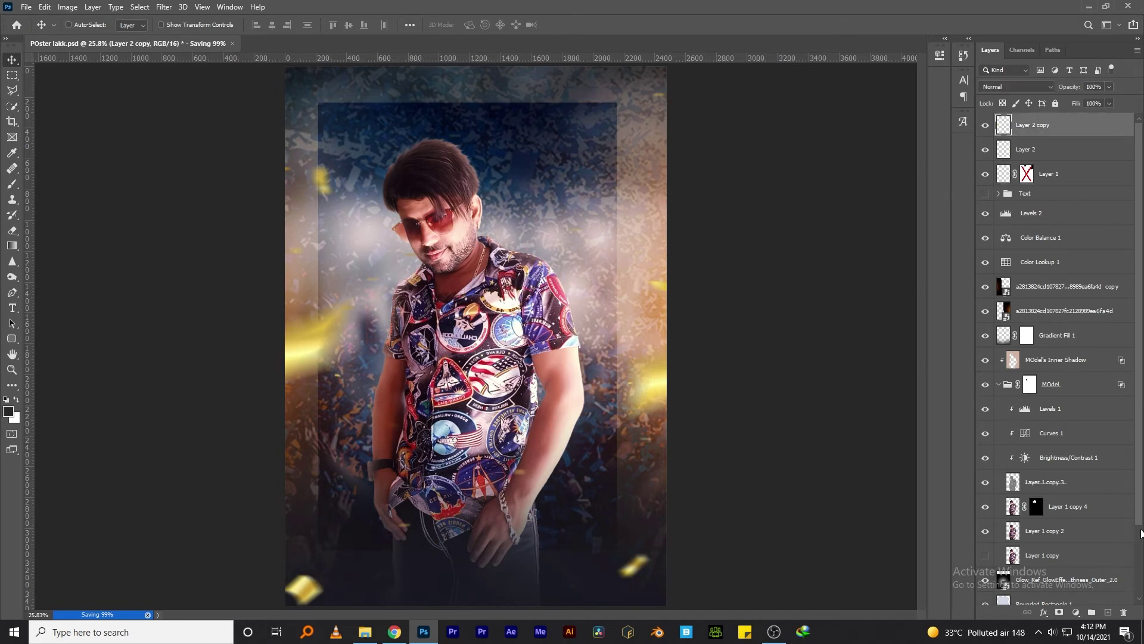
shift+click(1061, 181)
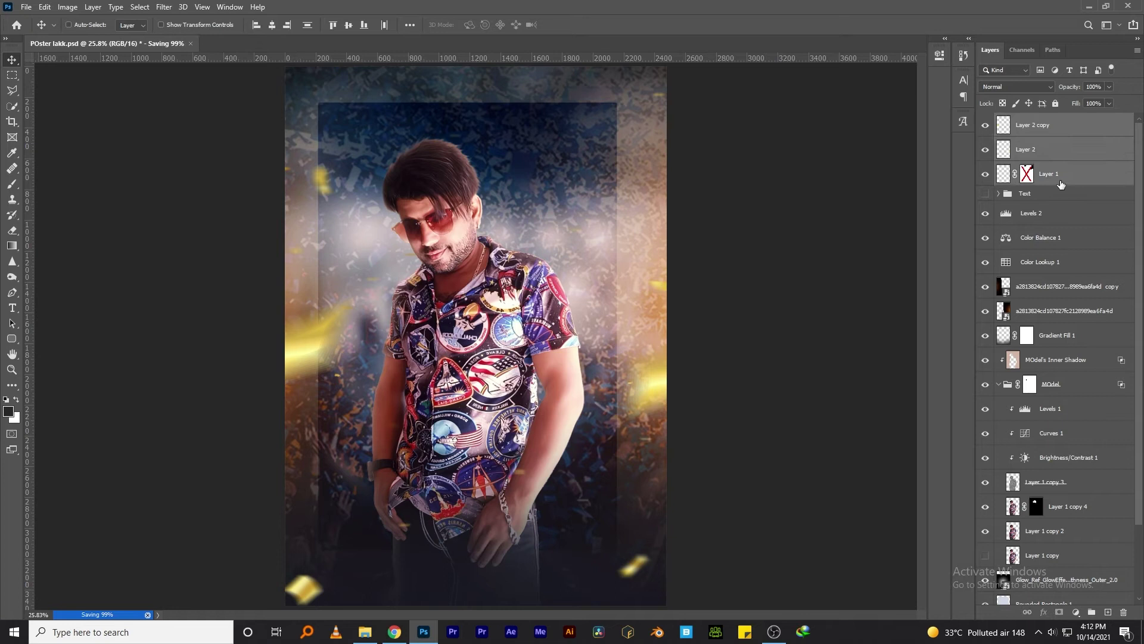
key(ctrl+g)
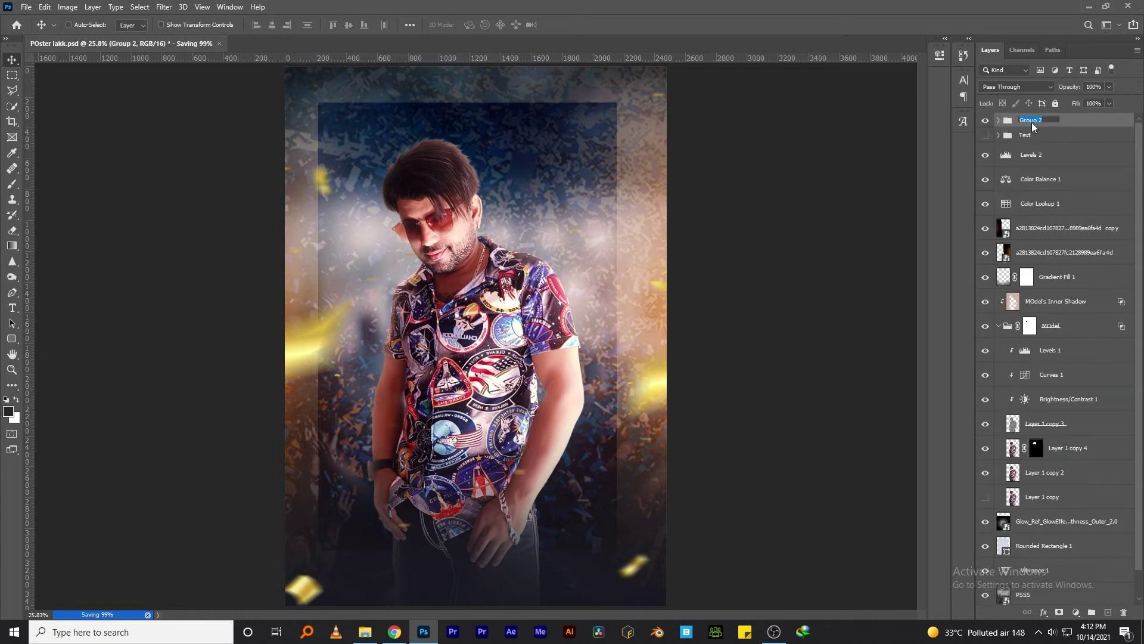
text(Flyer)
key(Return)
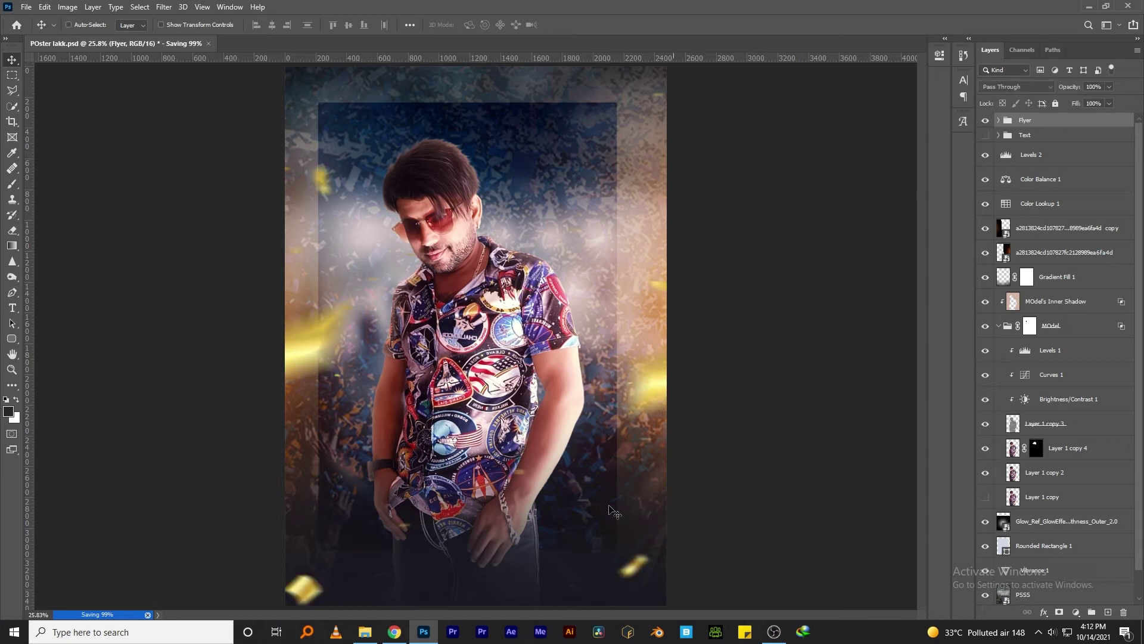
click(1075, 612)
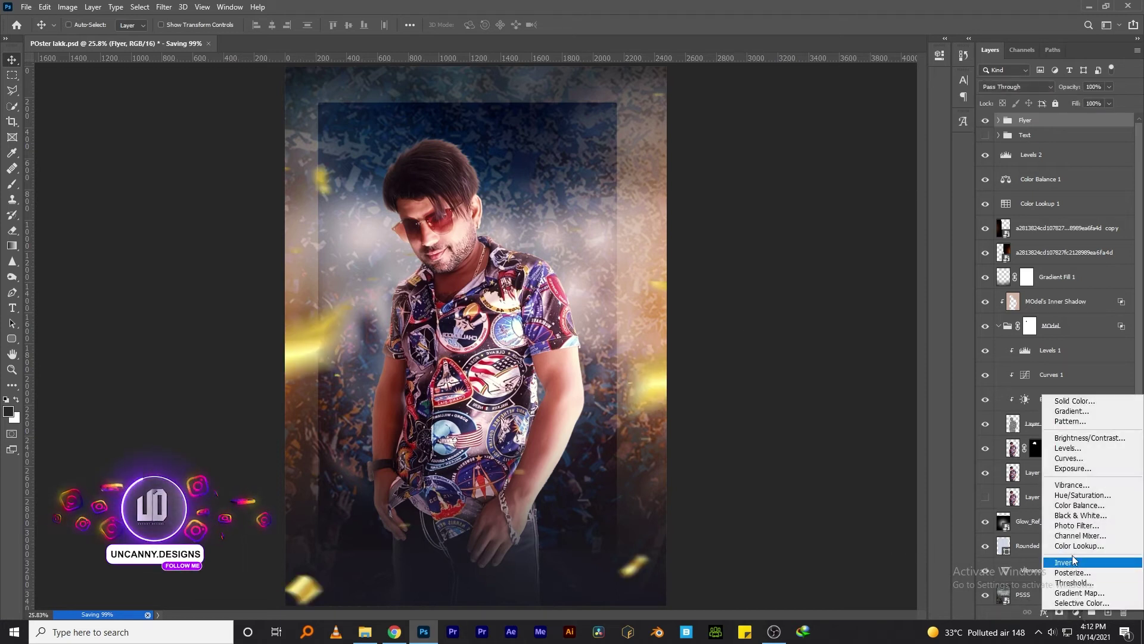
Add a Channel Mixer adjustment with Red +85, Green +6 and Constant +23.
click(1079, 535)
click(841, 170)
drag(841, 172, 870, 148)
drag(840, 236, 843, 236)
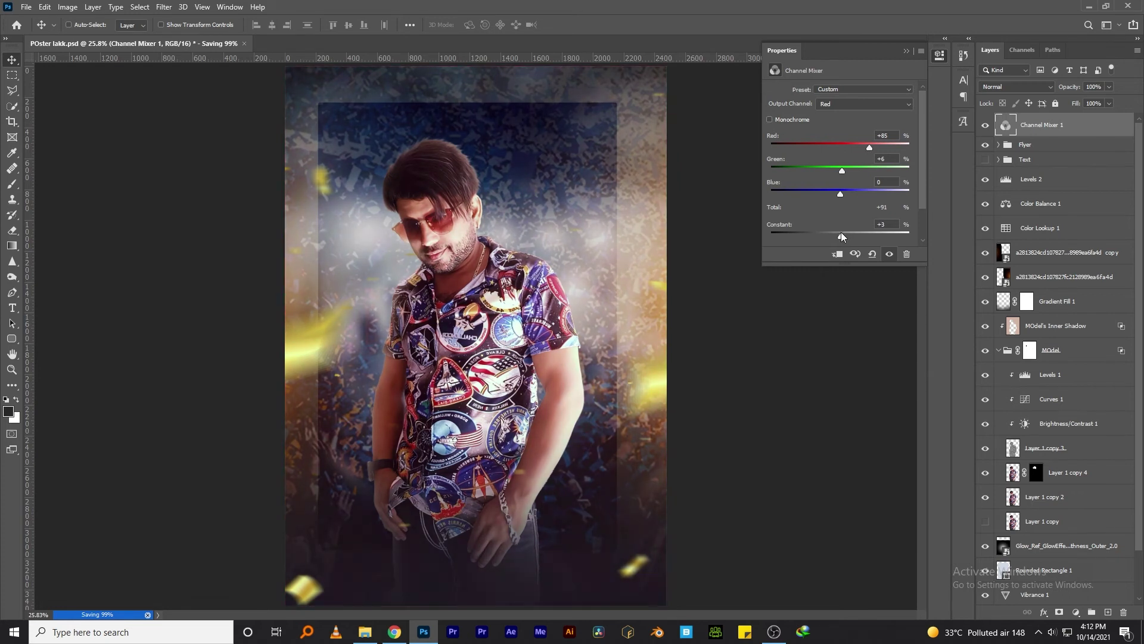
drag(839, 237, 840, 236)
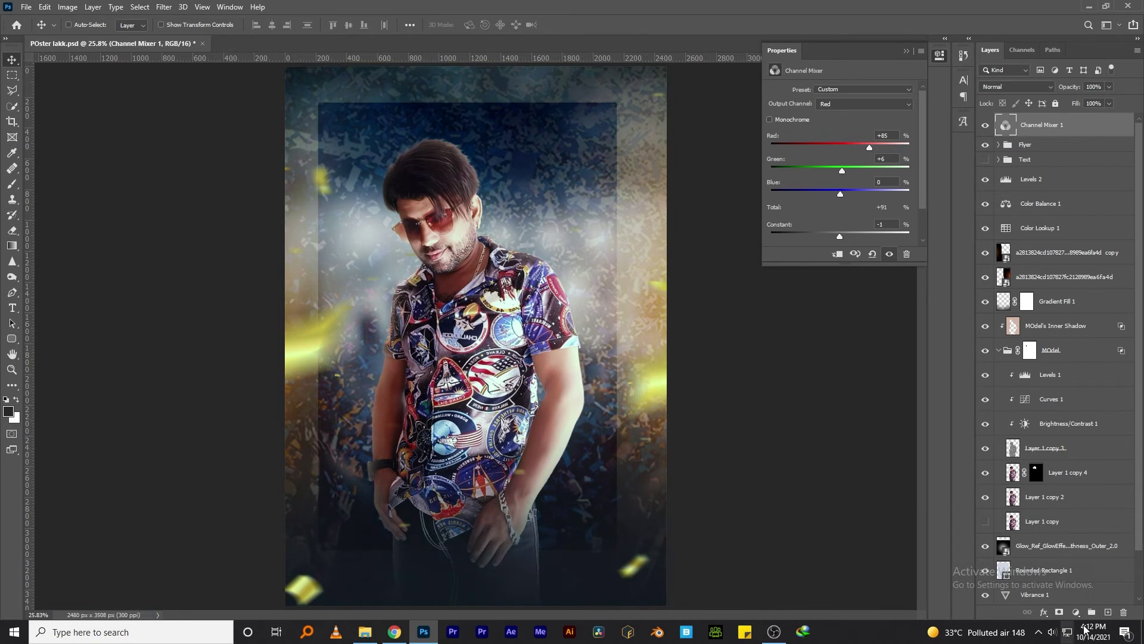
Add a Color Balance layer, warming the midtones and tinting highlights toward green and red.
click(1076, 612)
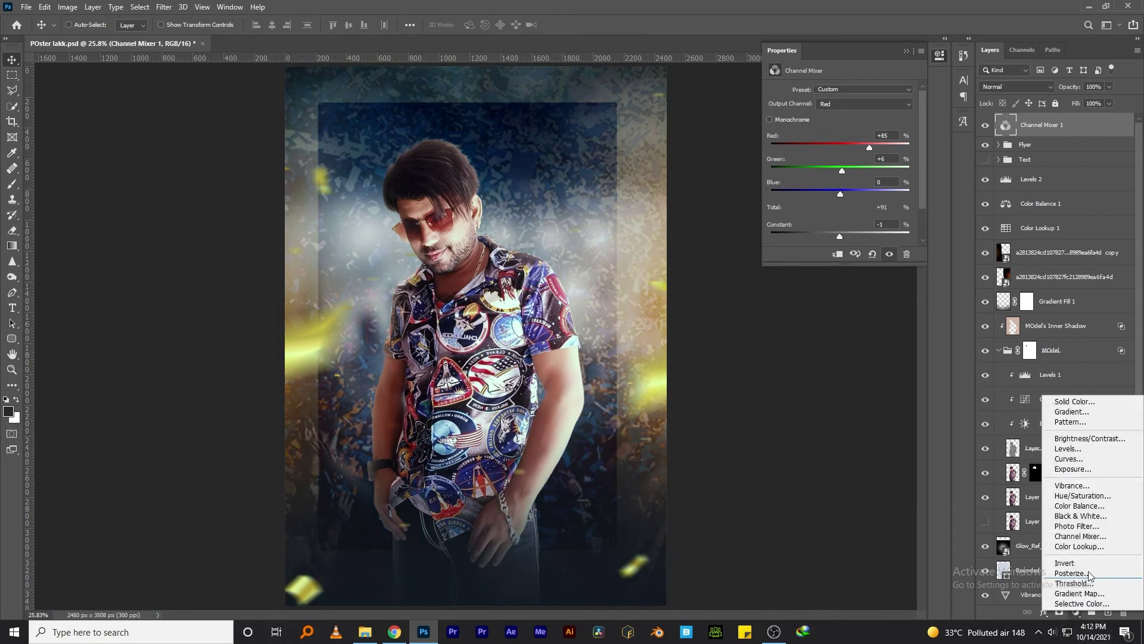
click(1078, 505)
mouse_move(837, 155)
mouse_down()
mouse_move(816, 155)
mouse_move(808, 138)
mouse_move(830, 138)
mouse_move(825, 130)
mouse_up()
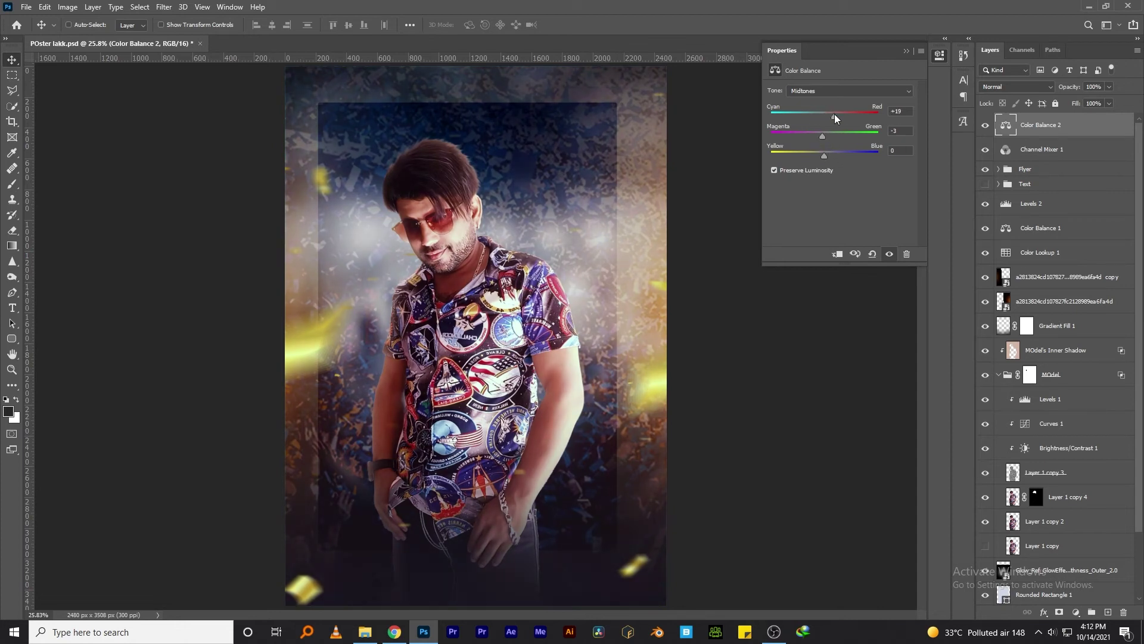
click(823, 90)
click(825, 113)
mouse_move(822, 137)
mouse_down()
mouse_move(836, 135)
mouse_move(826, 139)
mouse_move(833, 115)
mouse_up()
mouse_move(824, 155)
mouse_down()
mouse_move(838, 156)
mouse_move(825, 156)
mouse_up()
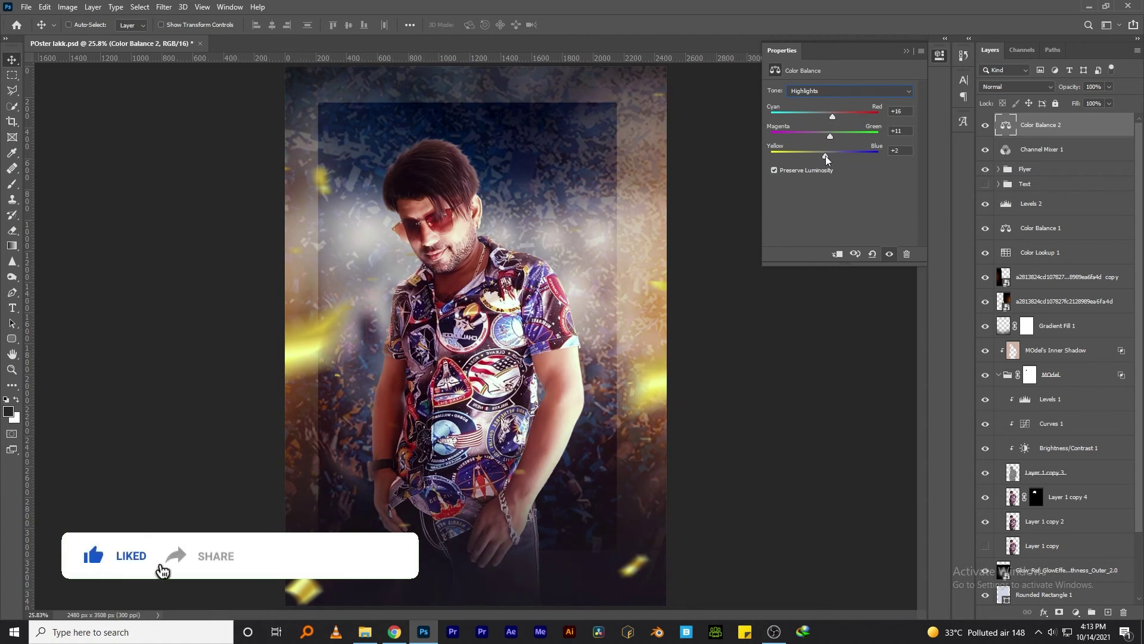
Adjust the Color Balance shadows near neutral, save, and compare with it toggled.
click(817, 92)
click(815, 101)
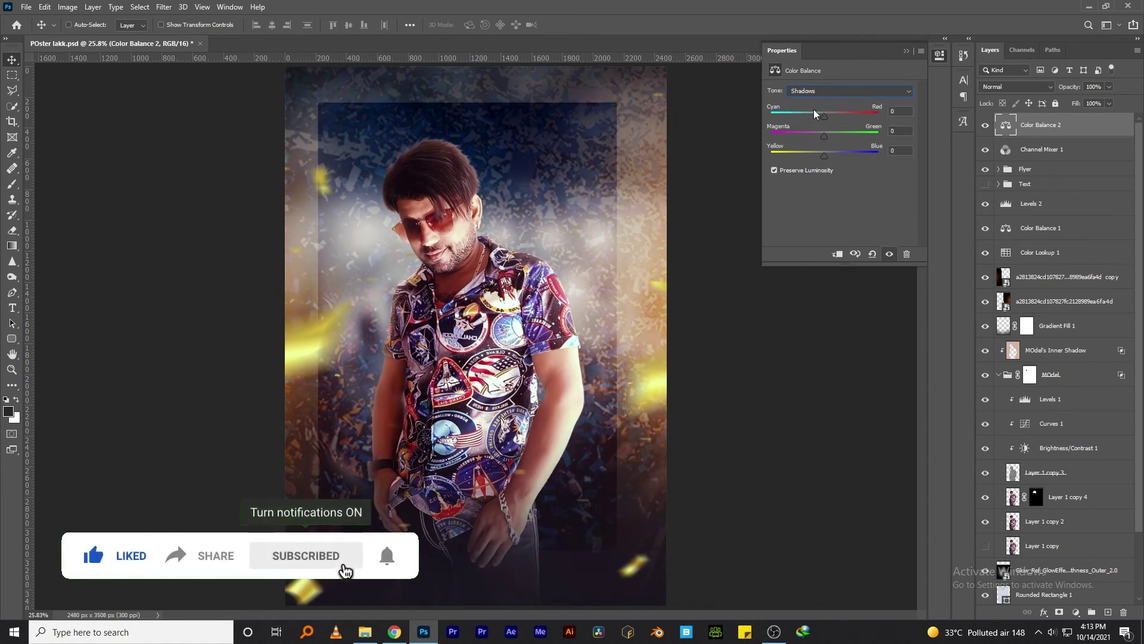
mouse_move(827, 115)
mouse_down()
mouse_move(839, 155)
mouse_move(825, 156)
mouse_move(834, 156)
mouse_move(818, 137)
mouse_up()
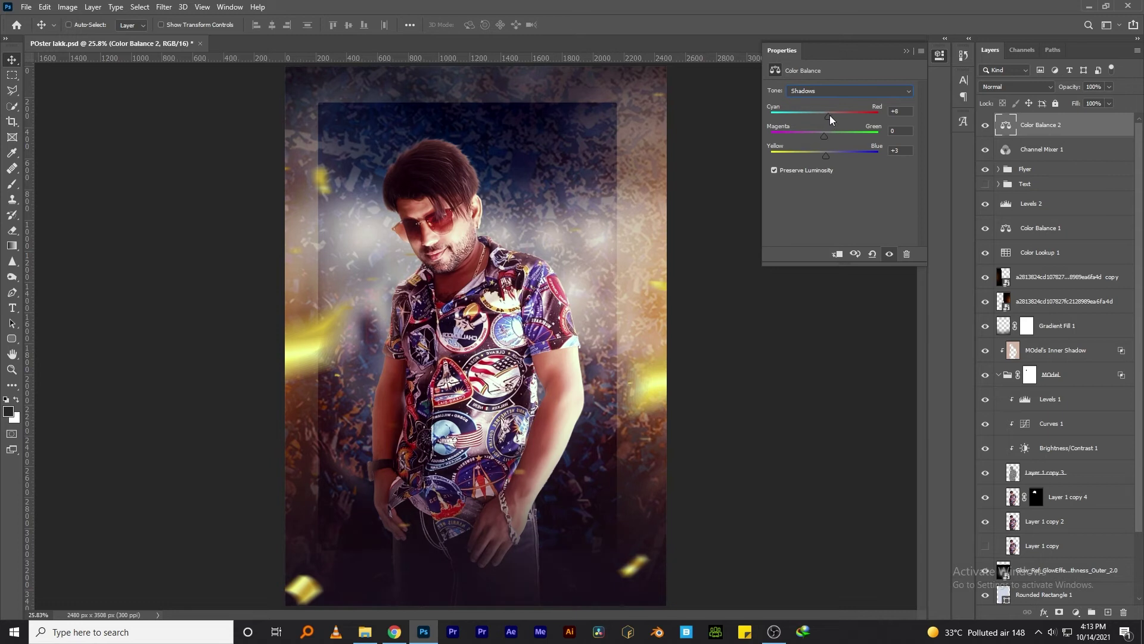
drag(827, 117, 823, 117)
key(ctrl+s)
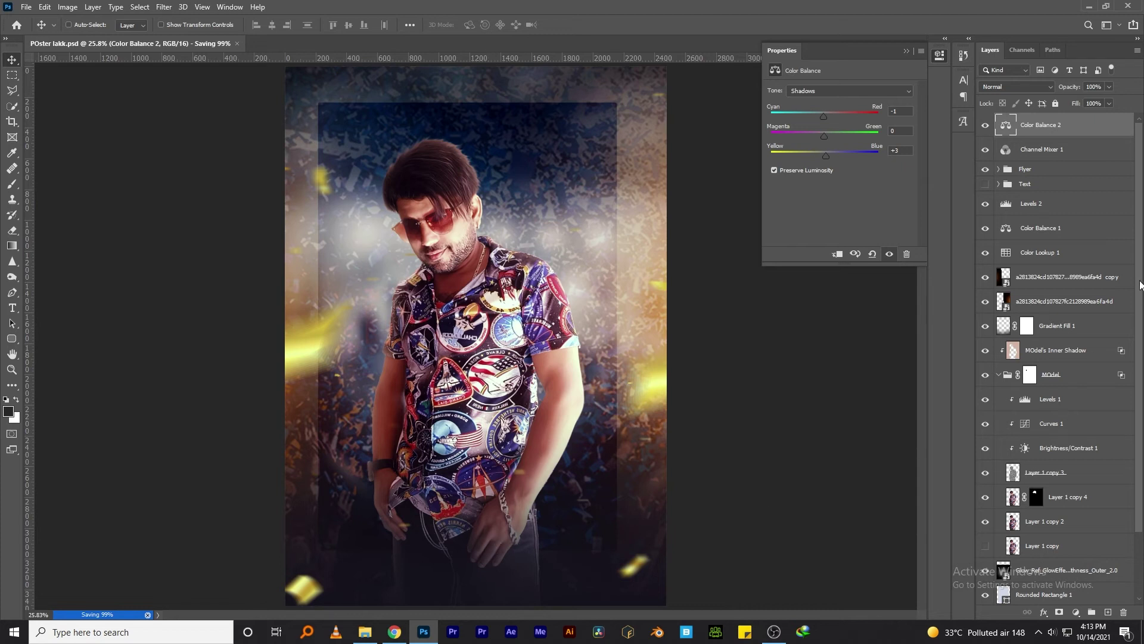
click(984, 126)
Add a Vibrance layer with Vibrance +28 and Saturation +8, then fit the poster on screen.
click(1076, 613)
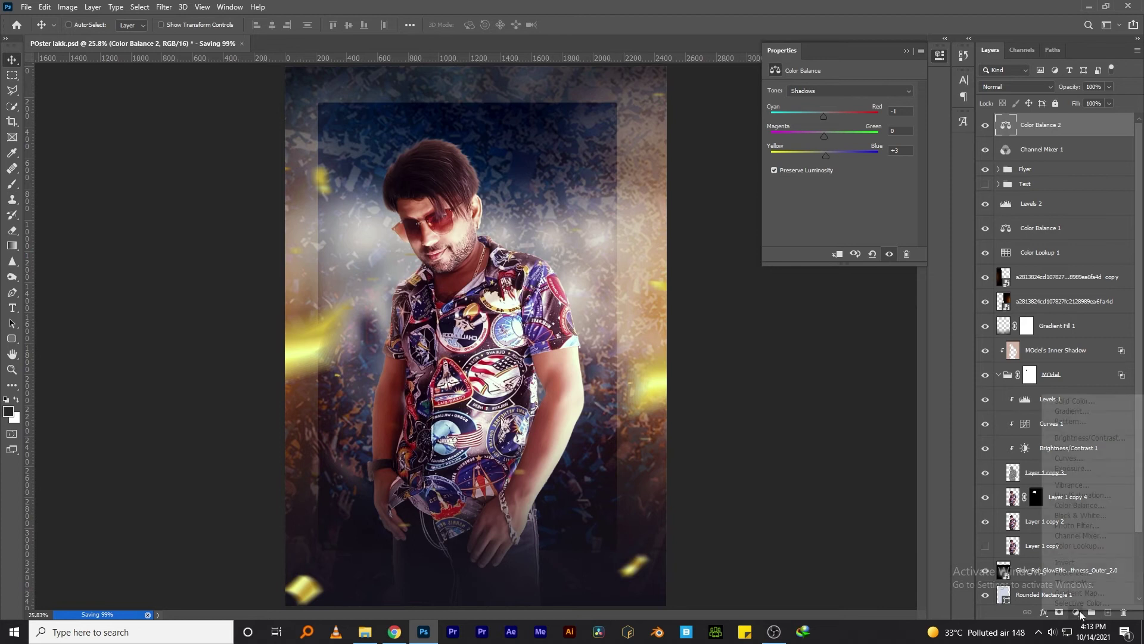
click(1082, 485)
drag(839, 99, 843, 102)
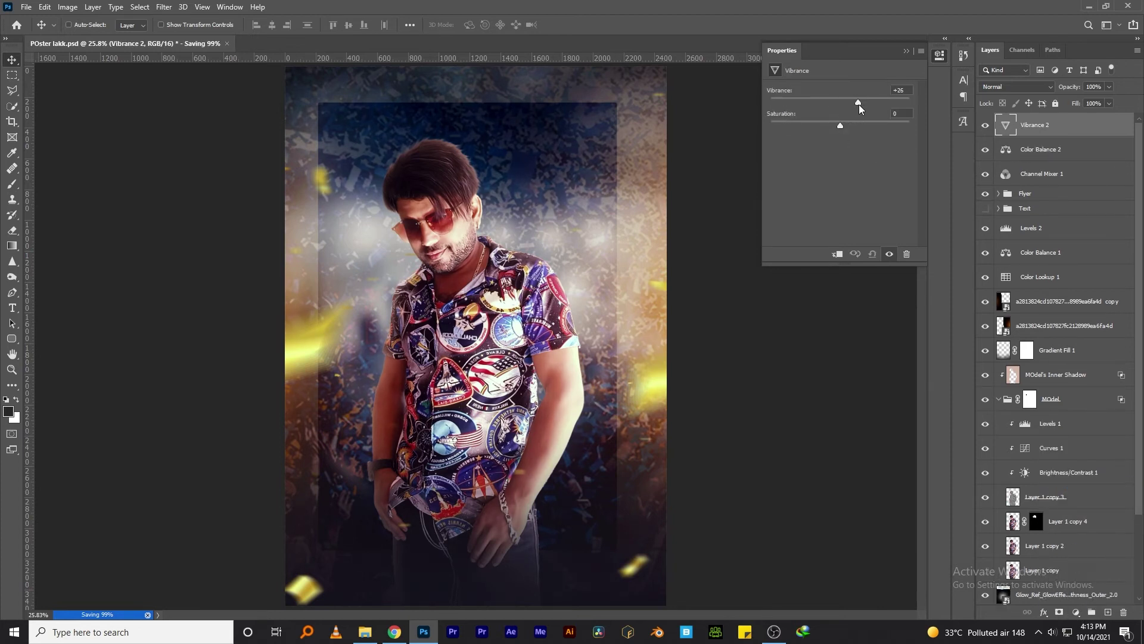
scroll(509, 222, up, 5)
drag(841, 126, 845, 126)
key(ctrl+0)
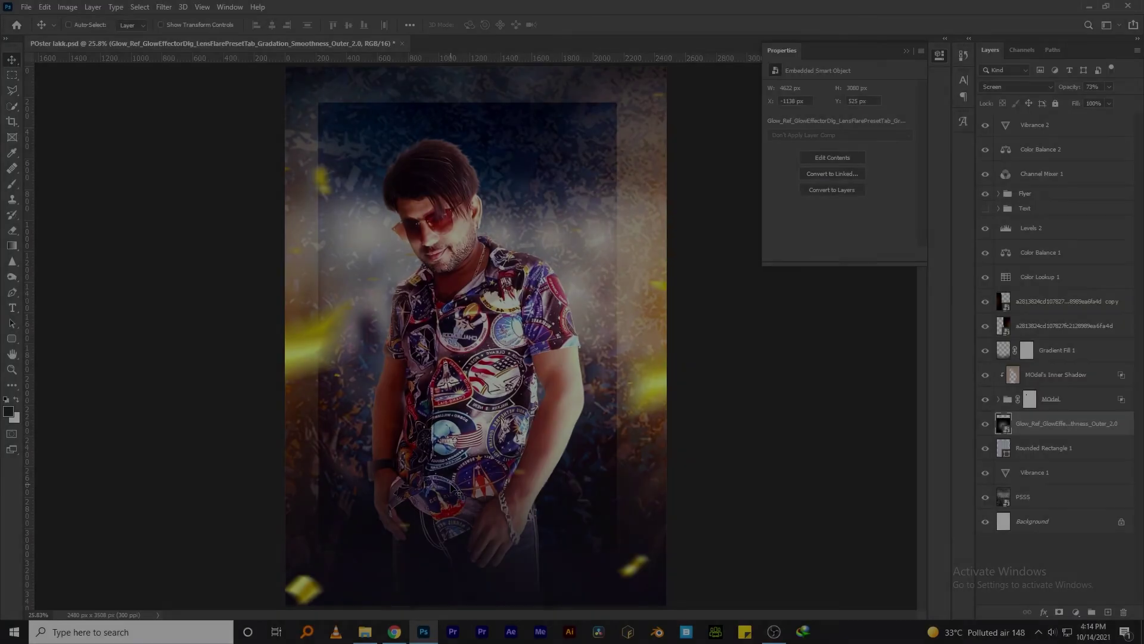
Create the AB text layer and scale it hugely across the top of the poster.
key(t)
click(360, 352)
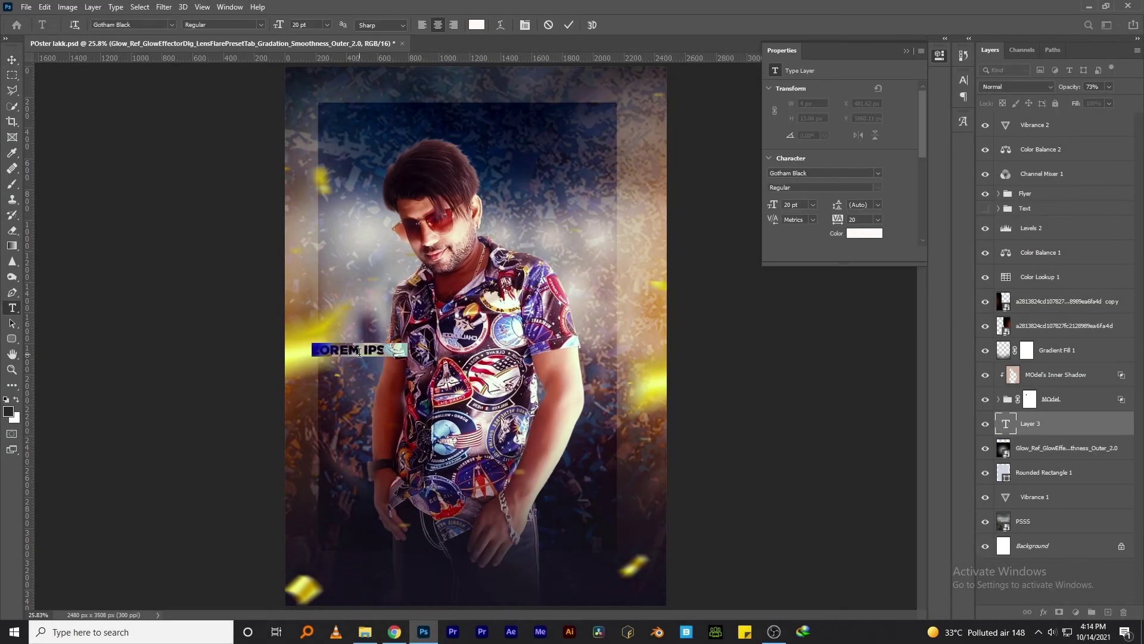
key(BackSpace)
text(AB)
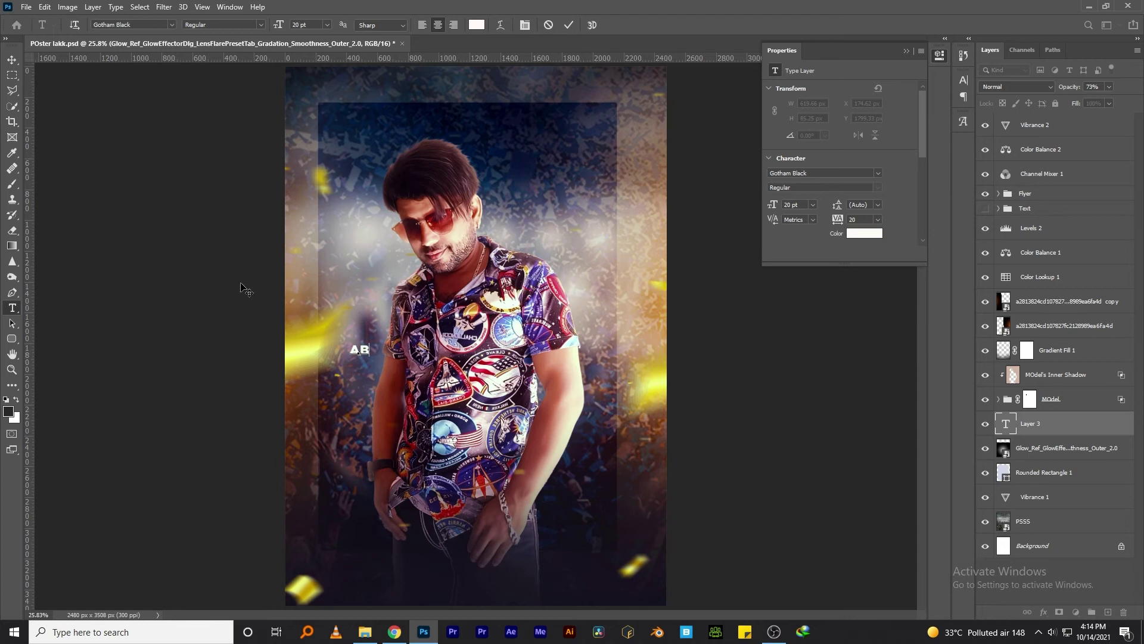
click(13, 62)
key(ctrl+t)
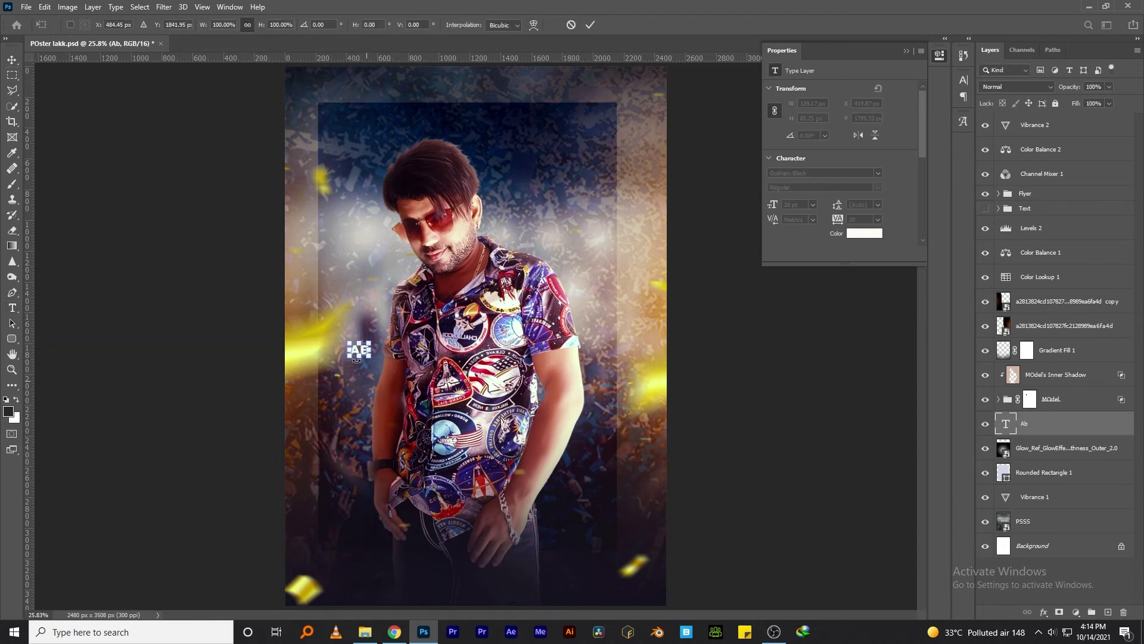
drag(357, 359, 362, 599)
drag(380, 526, 504, 257)
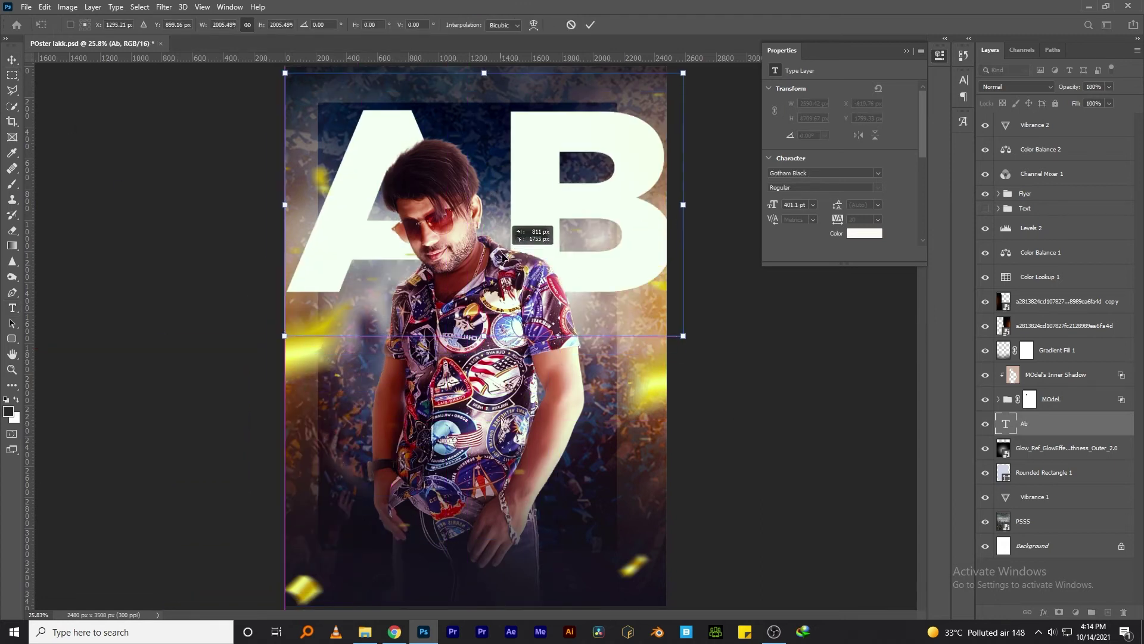
key(Return)
drag(618, 262, 608, 277)
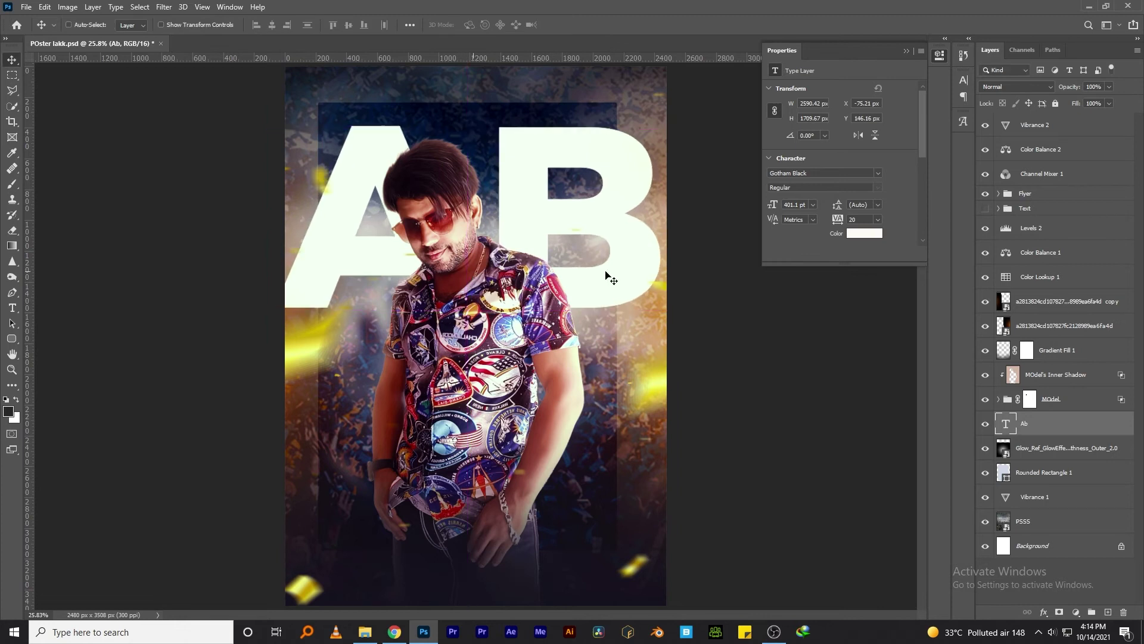
Try a different font for the AB text and reduce its size slightly.
double_click(1008, 424)
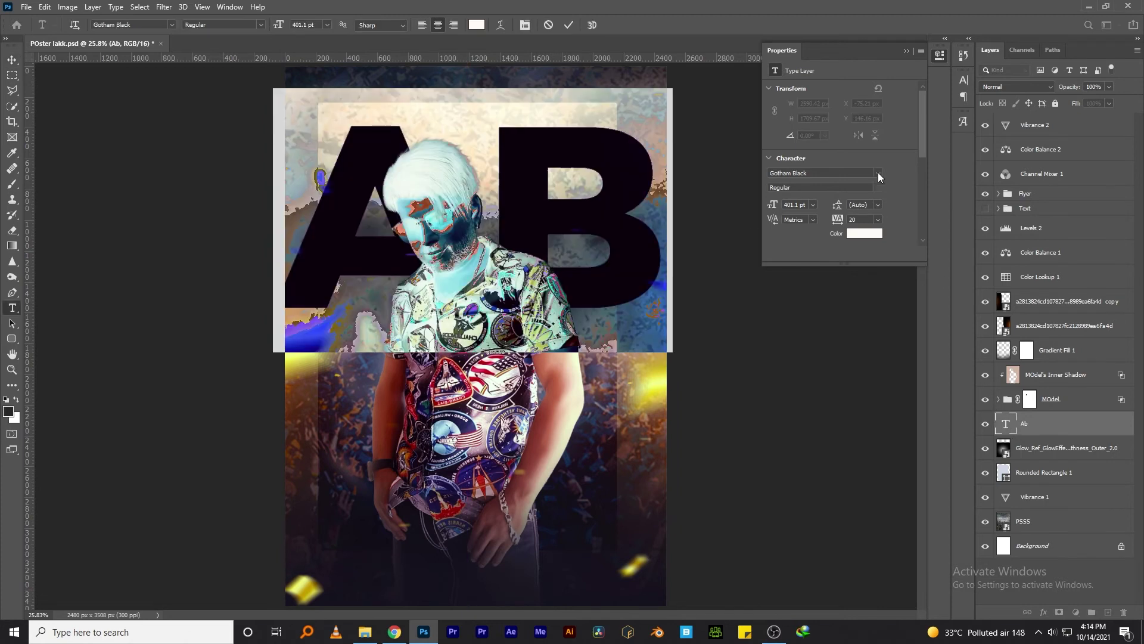
click(878, 173)
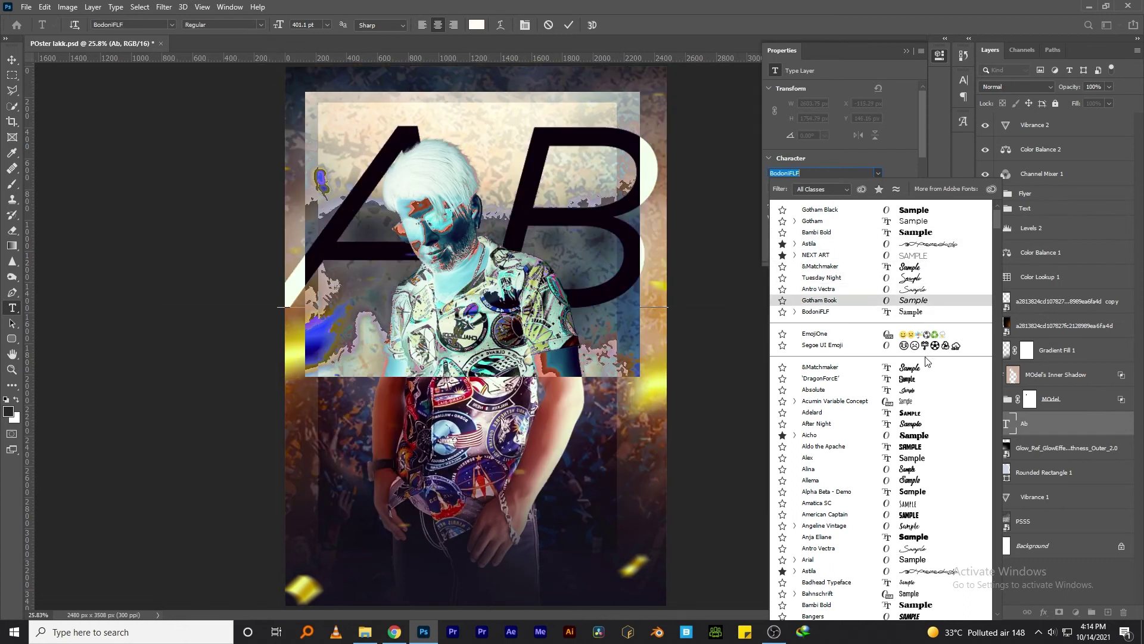
key(Escape)
key(Up)
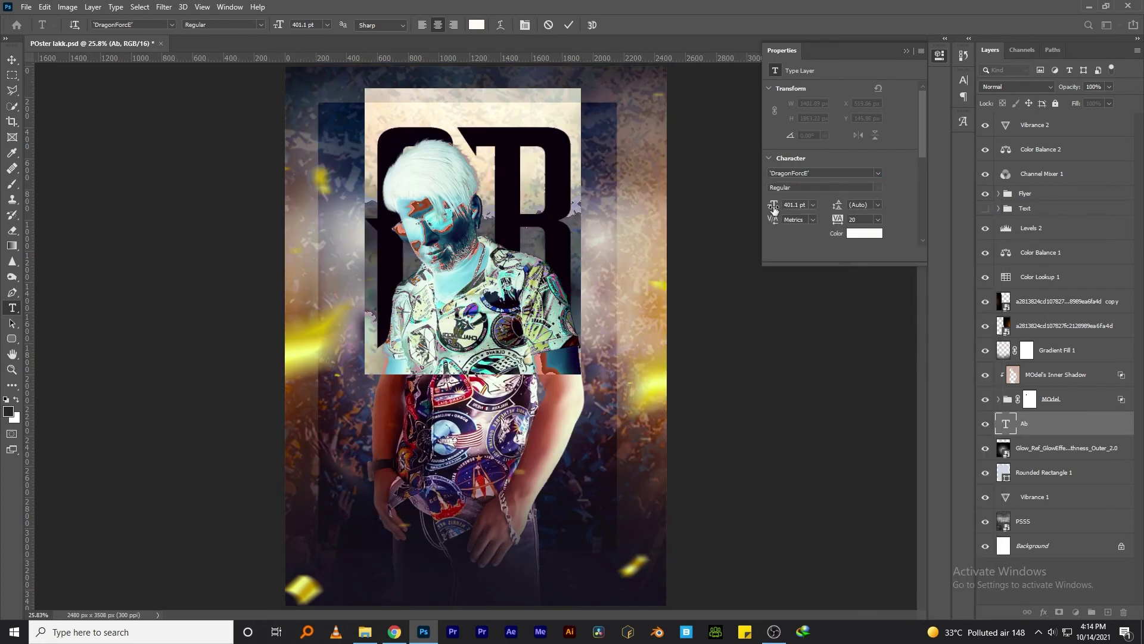
drag(774, 208, 767, 214)
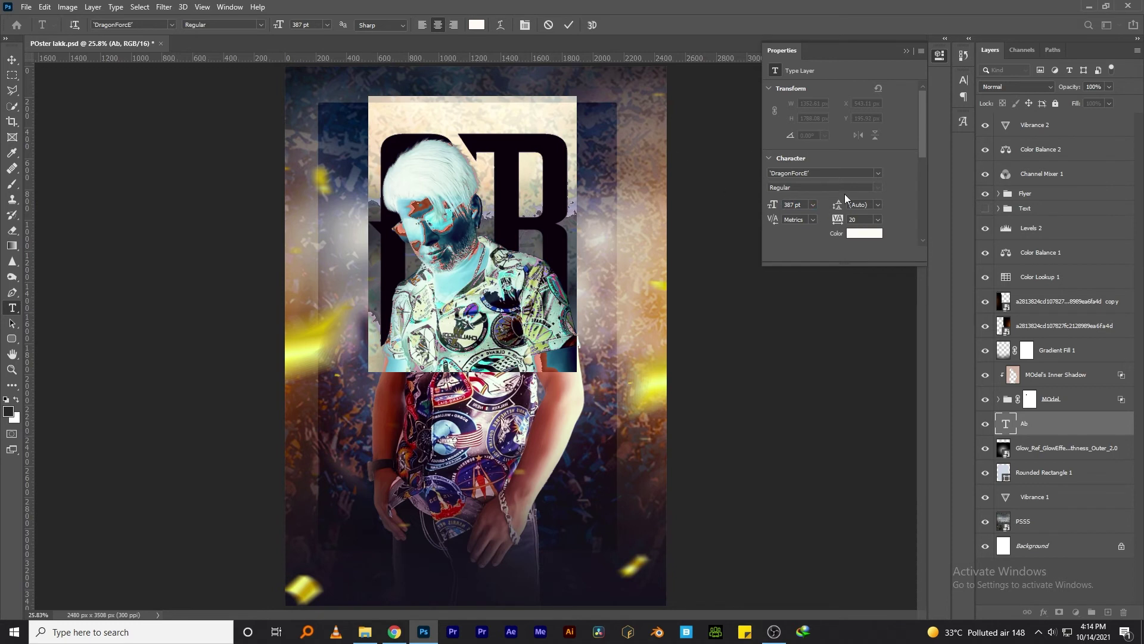
Set the AB text in the Batsand font.
click(878, 173)
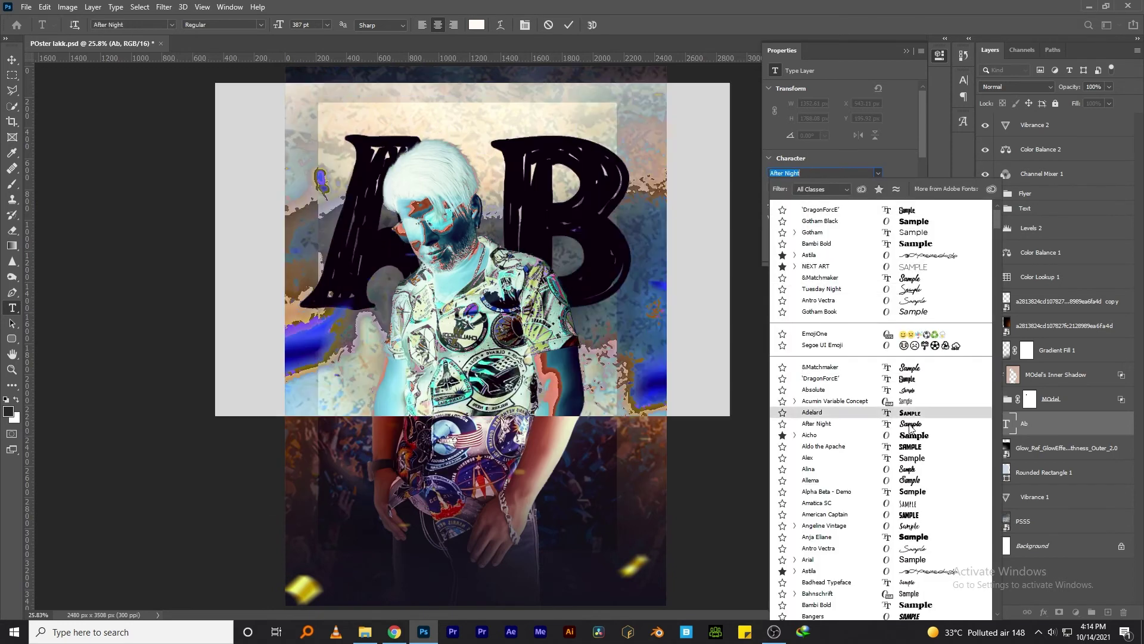
scroll(909, 441, down, 3)
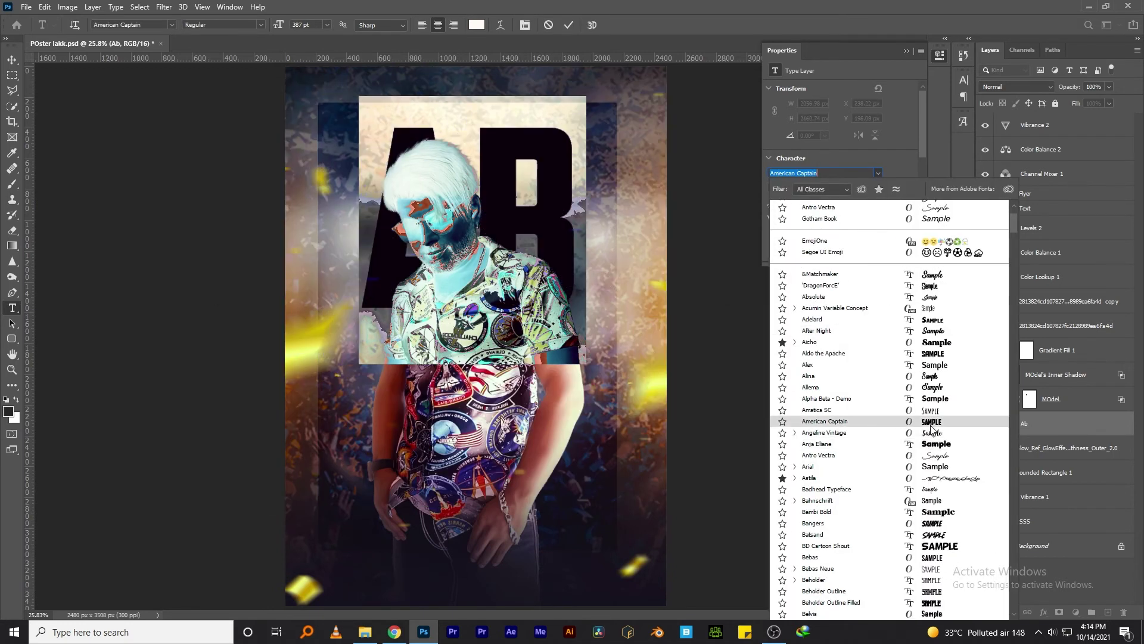
scroll(933, 425, down, 3)
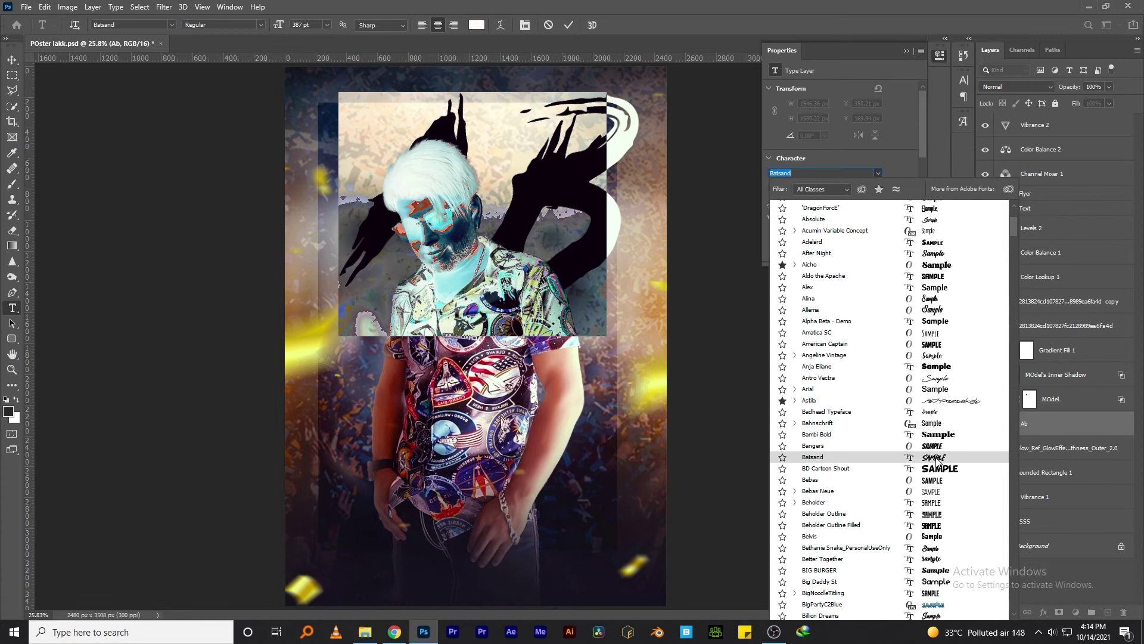
click(937, 459)
click(12, 60)
Reposition the AB lettering and enlarge it to about 130%.
drag(416, 518, 428, 410)
key(ctrl+t)
drag(476, 341, 485, 414)
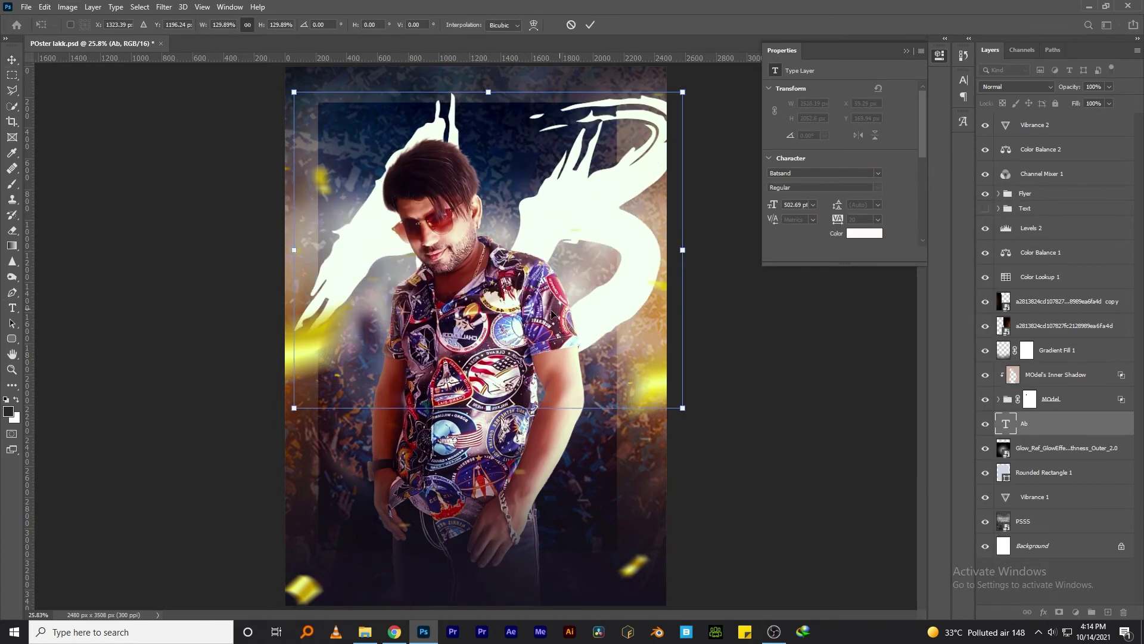
drag(551, 303, 533, 345)
key(Return)
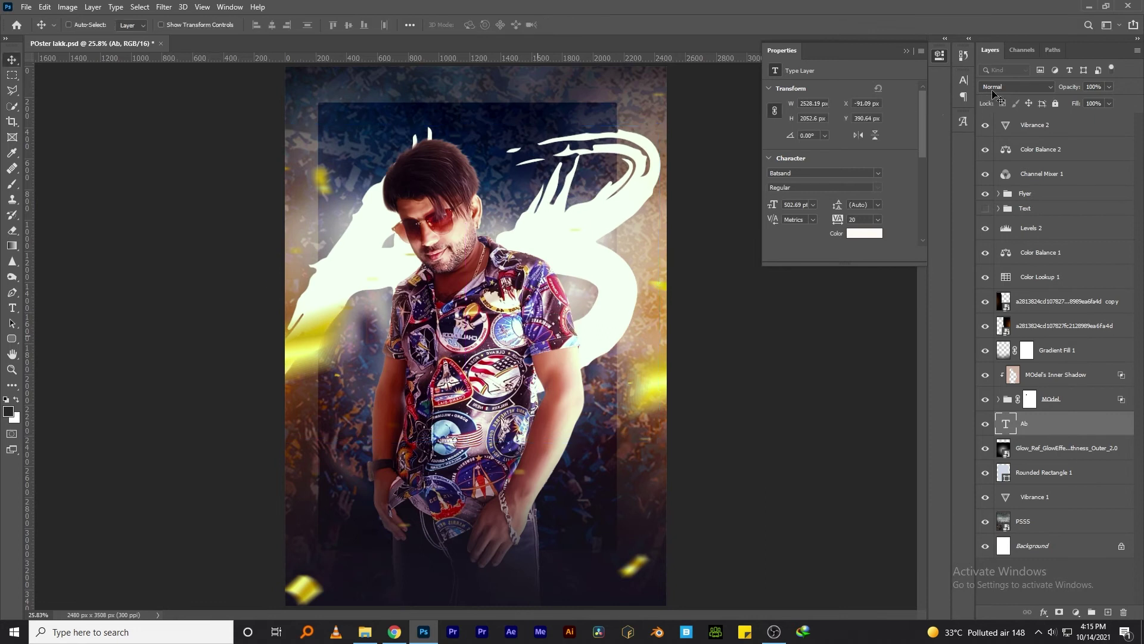
Set the Ab layer to Overlay blending and make the text colour black.
click(994, 88)
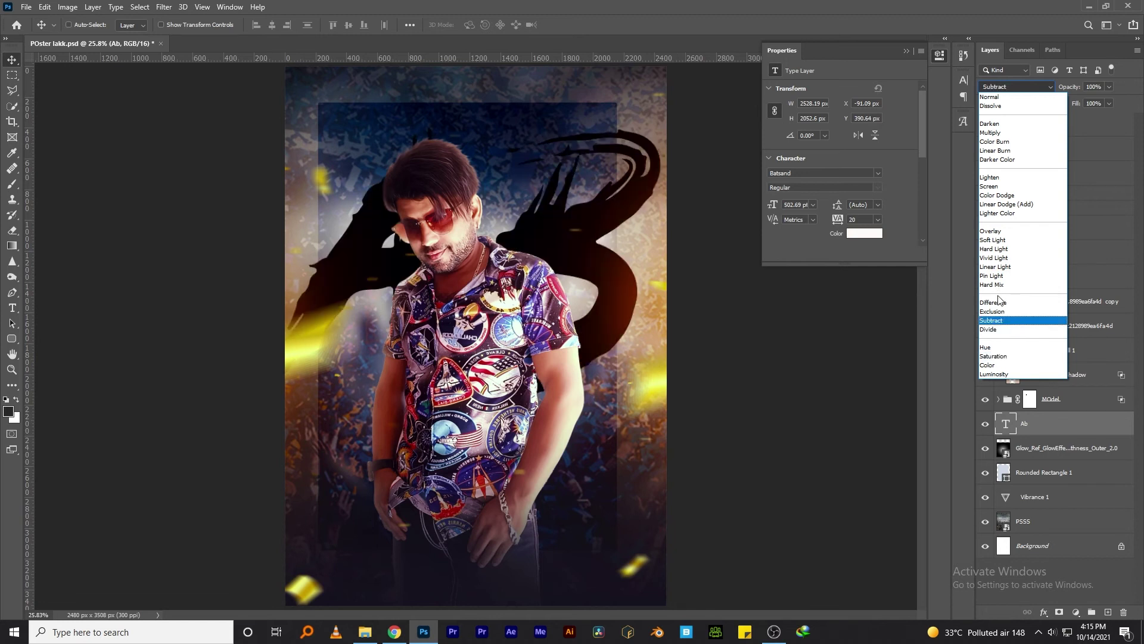
click(994, 233)
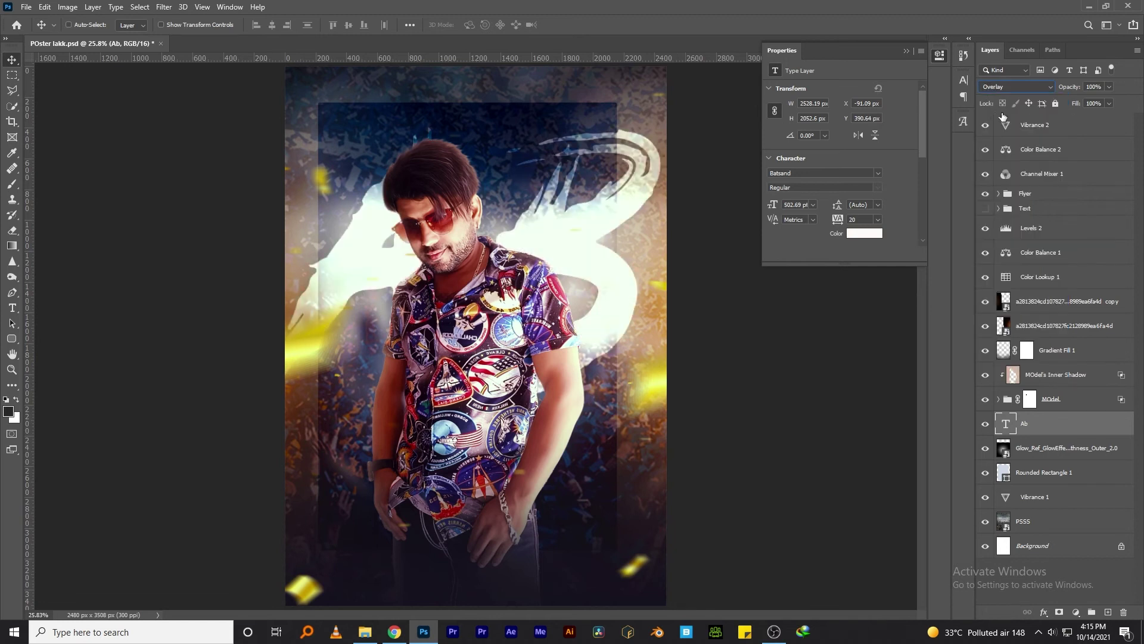
click(880, 233)
click(821, 255)
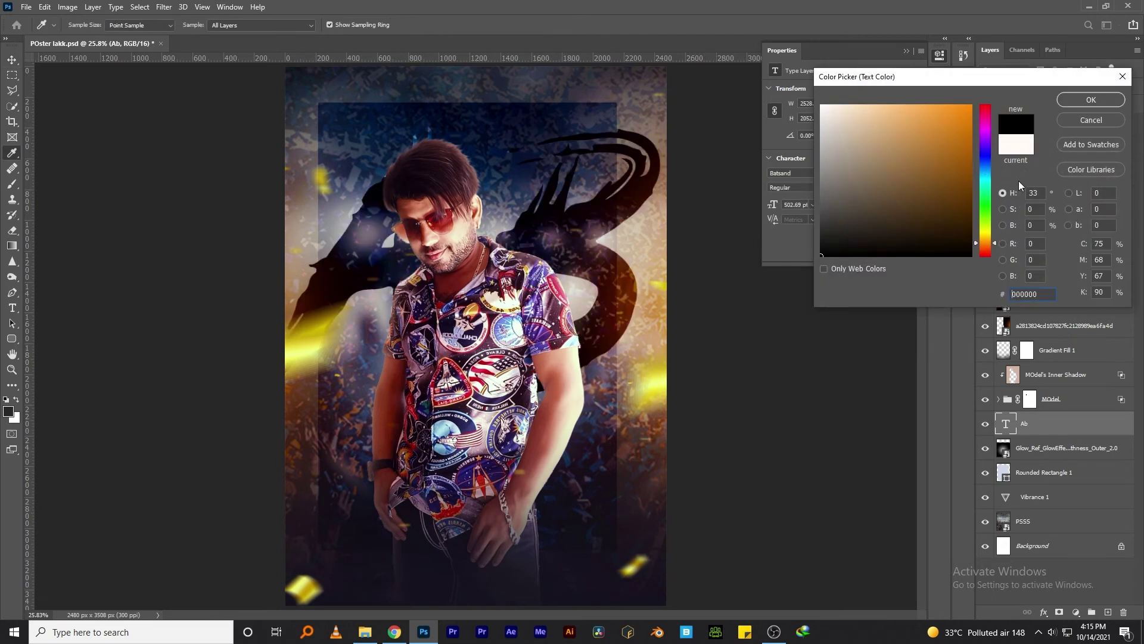
click(1064, 119)
click(879, 233)
click(821, 255)
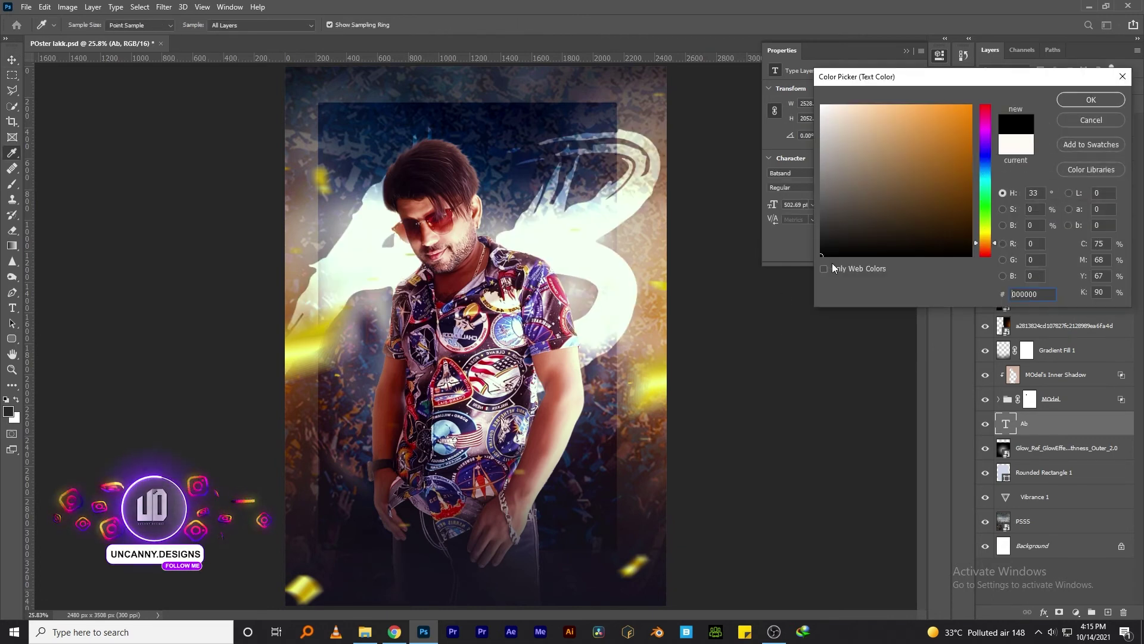
click(1073, 100)
Switch the Ab layer to Soft Light blending and shift the text up slightly right.
click(1016, 87)
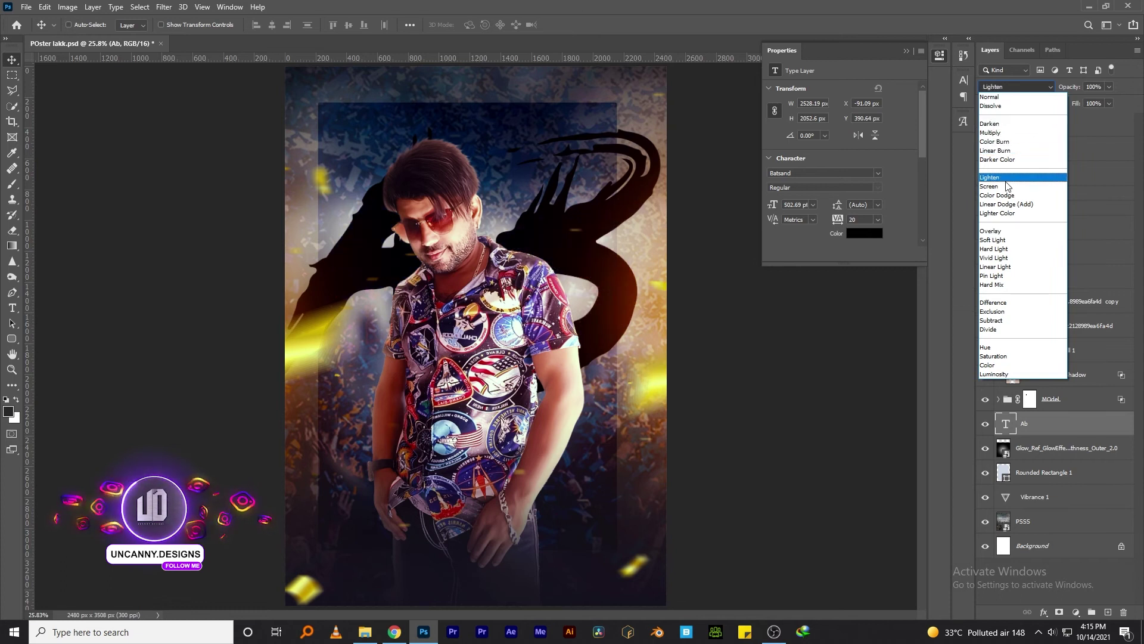
click(1006, 239)
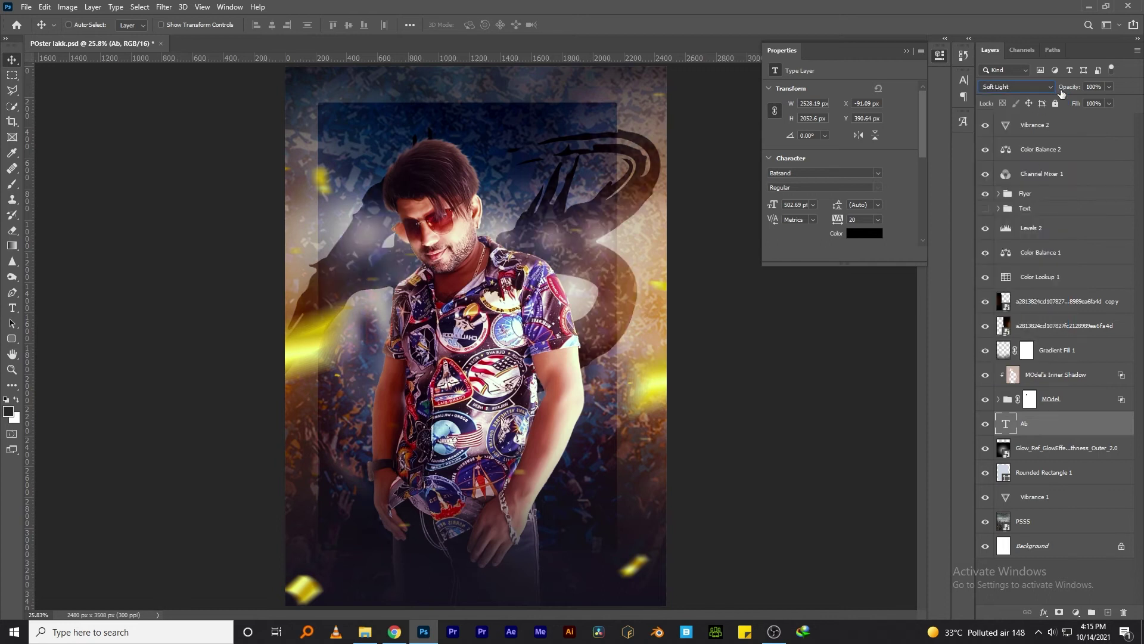
drag(706, 240, 713, 228)
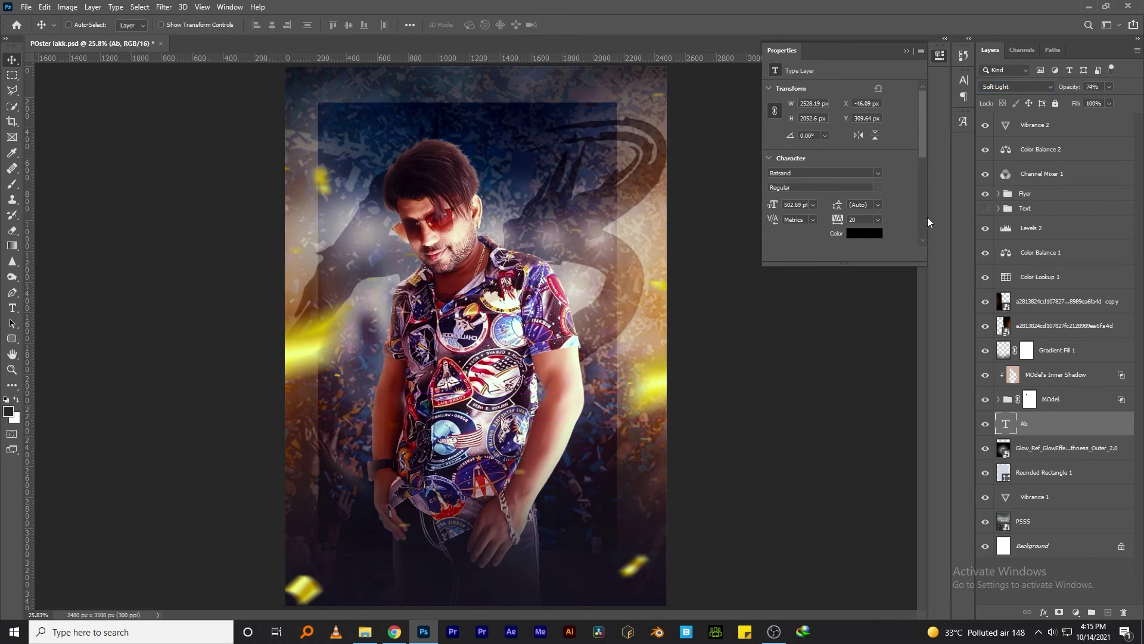
Change the Ab text's font to DragonForcE.
double_click(1004, 428)
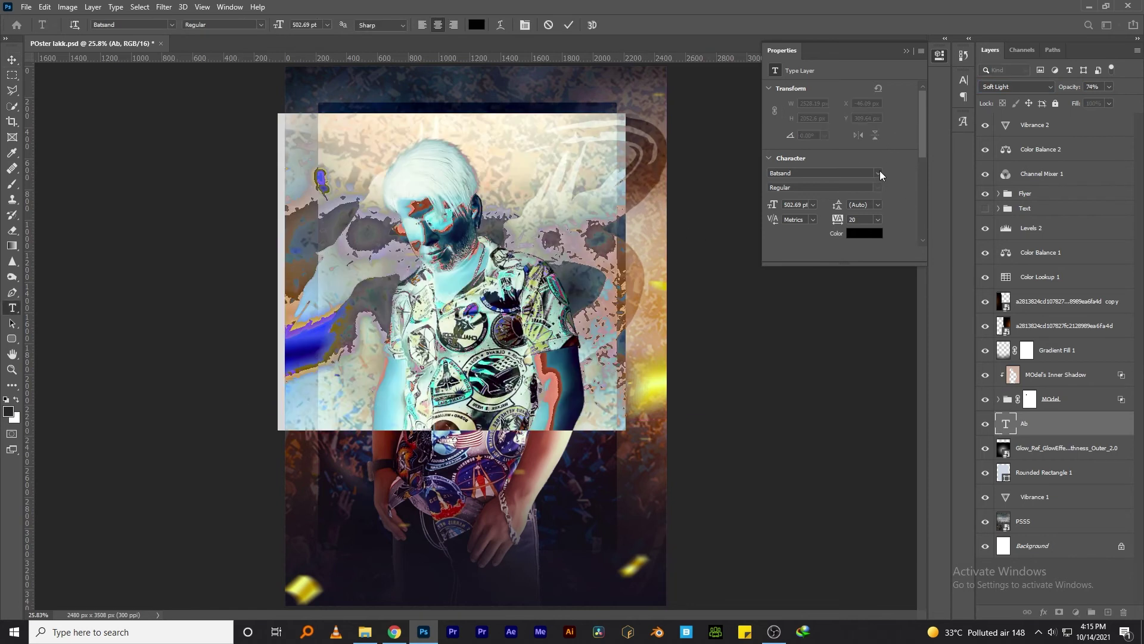
click(879, 173)
click(940, 224)
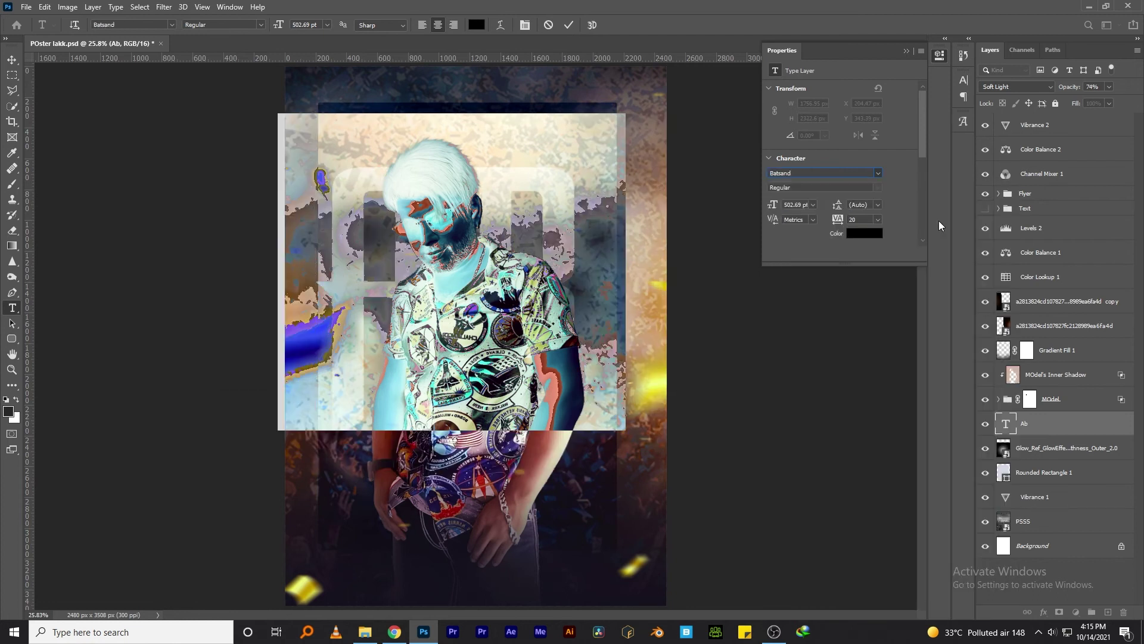
click(12, 59)
Rescale the Ab text to about 509 pt and move it down and left behind the man.
key(ctrl+t)
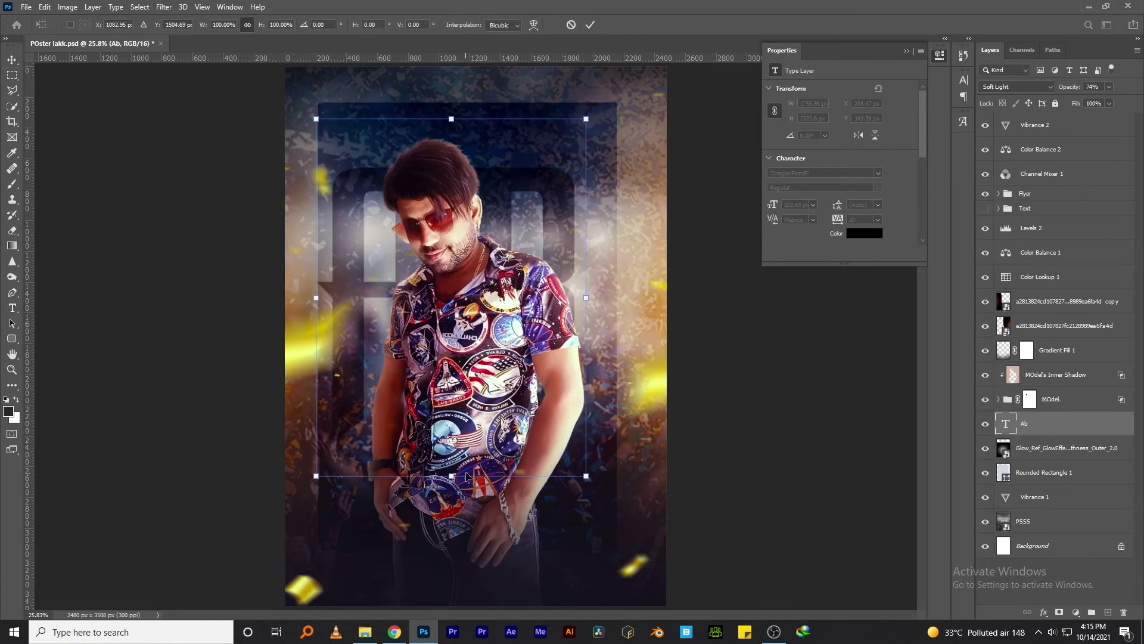
drag(450, 475, 451, 641)
drag(481, 472, 506, 395)
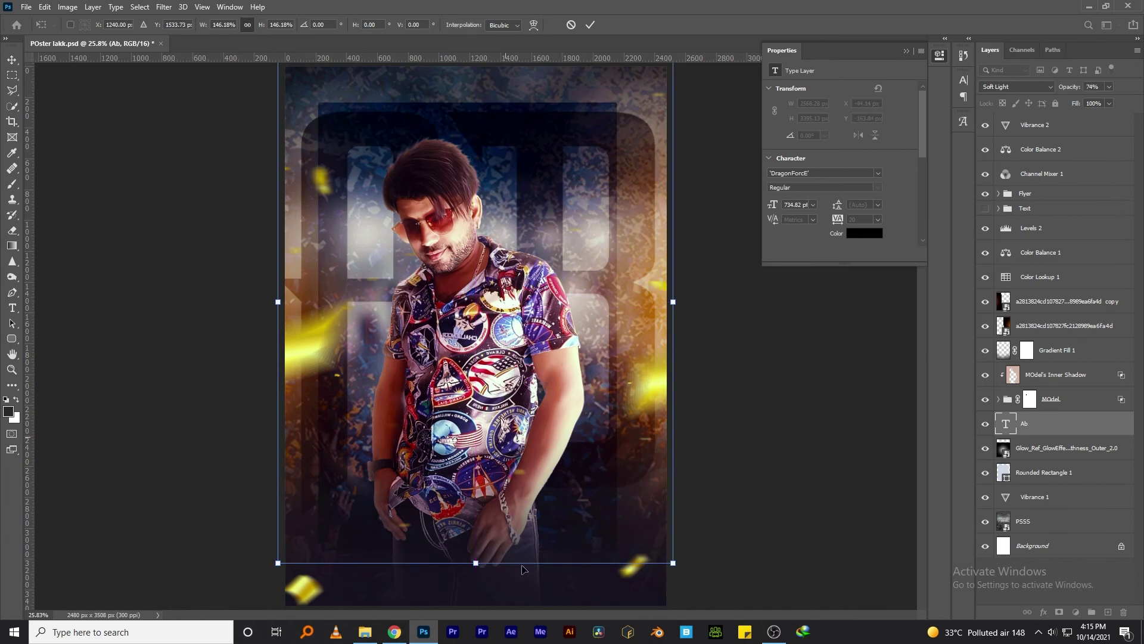
drag(477, 561, 477, 465)
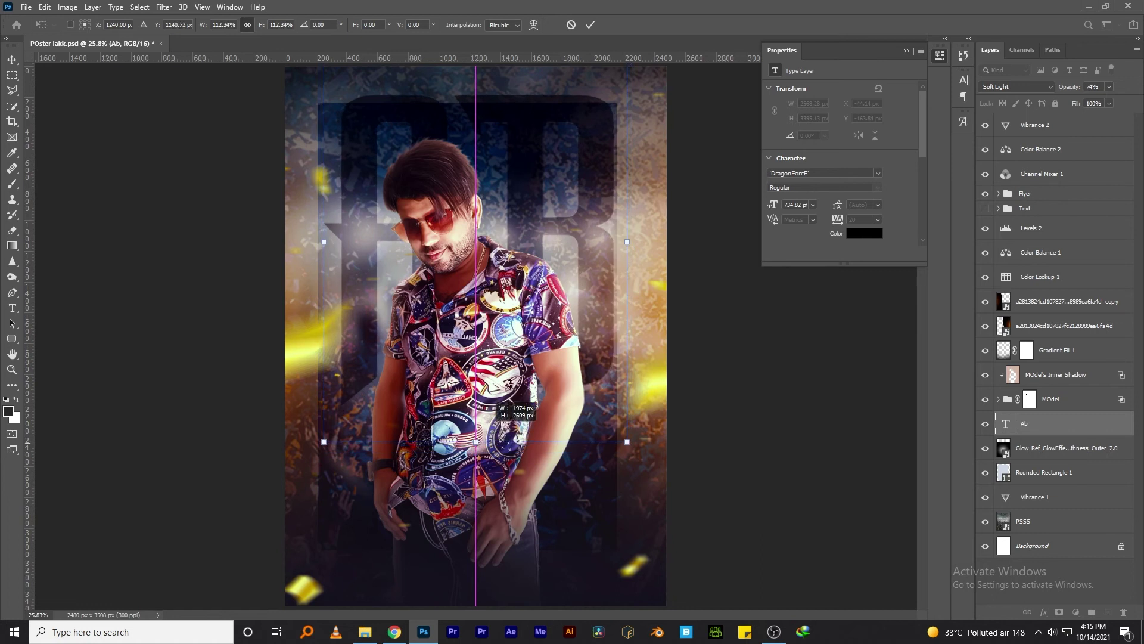
drag(478, 465, 477, 405)
key(Return)
drag(524, 204, 512, 236)
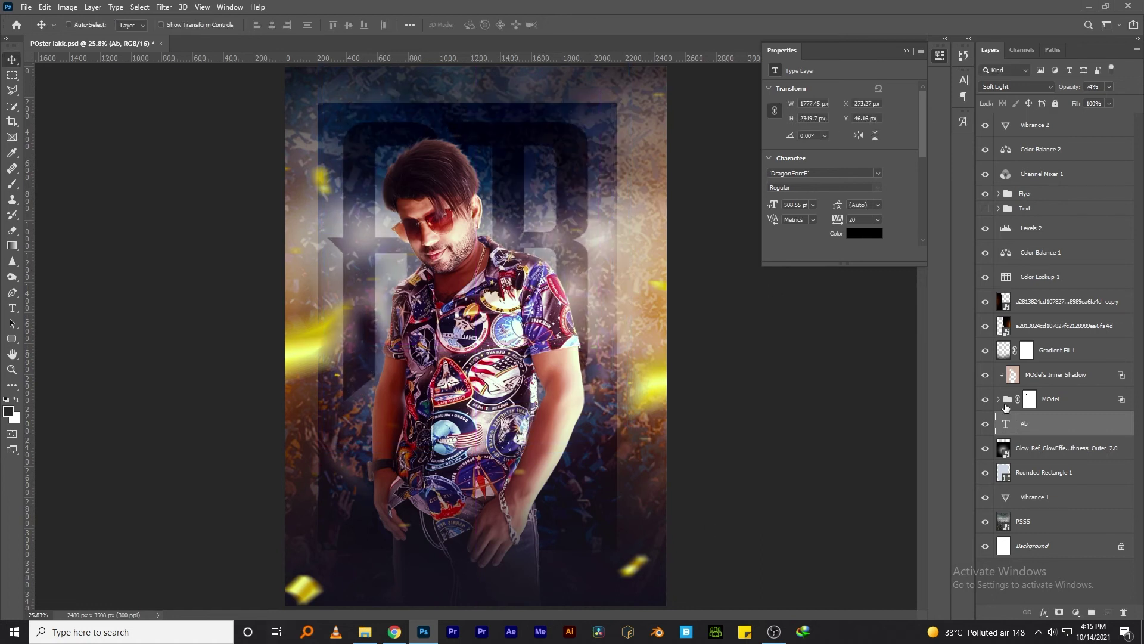
Switch the Ab text to the Tuesday Night script font.
double_click(1006, 424)
click(822, 173)
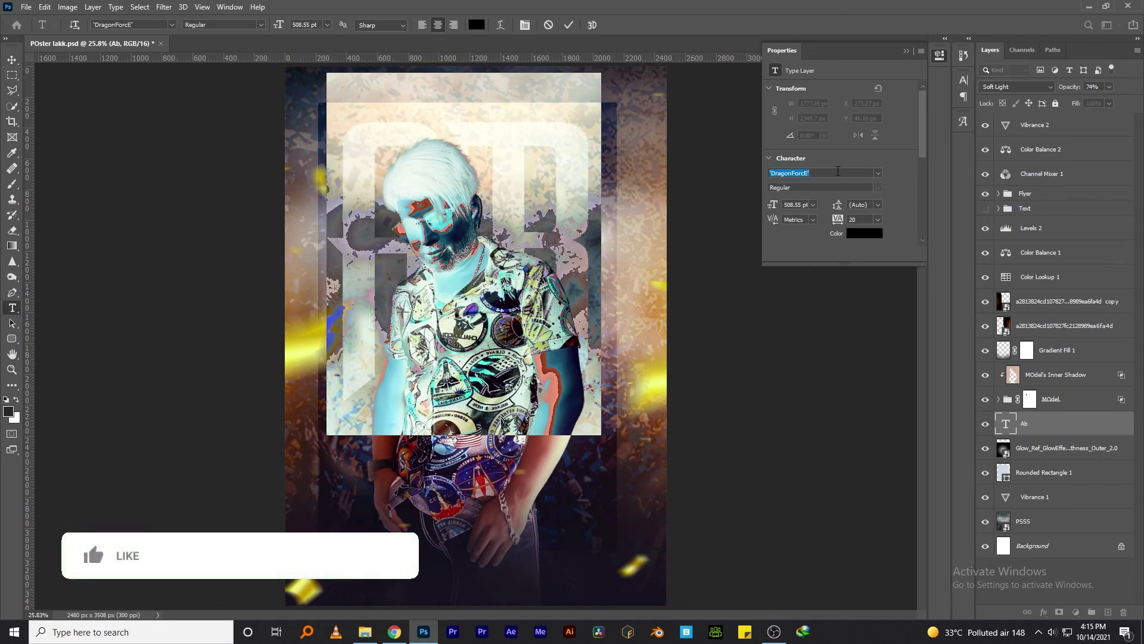
text(tu)
key(Return)
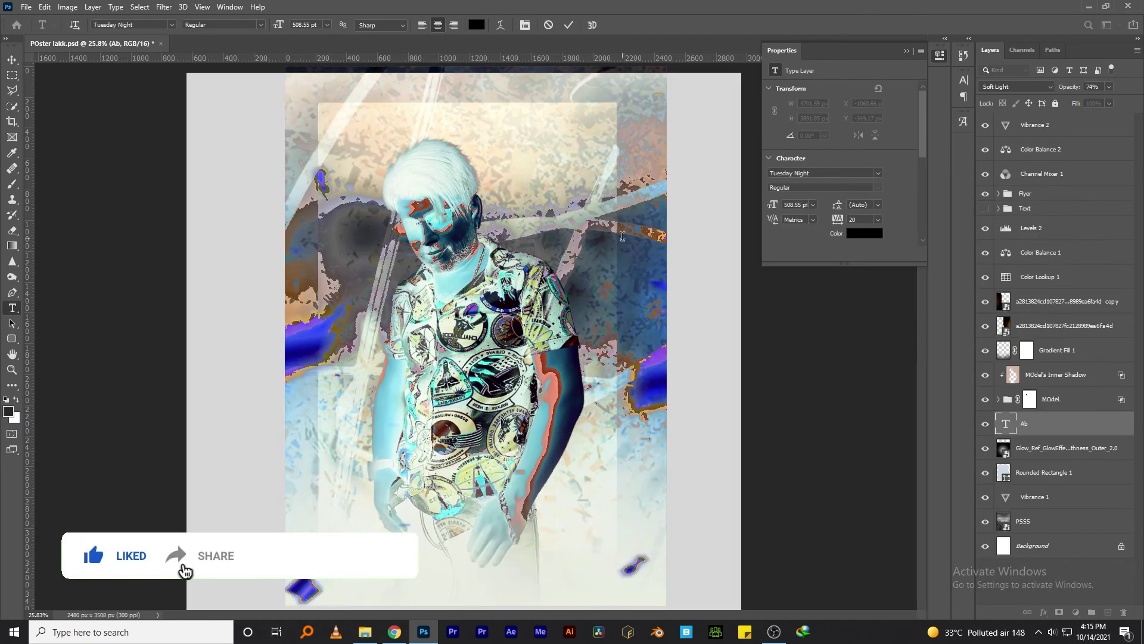
click(622, 236)
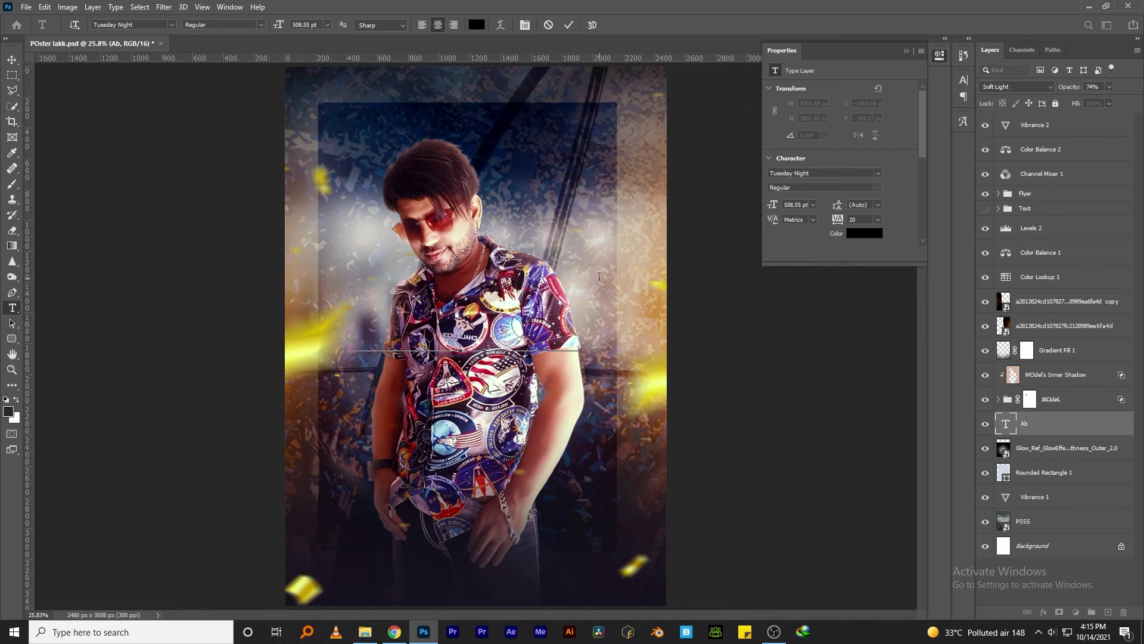
text(hi)
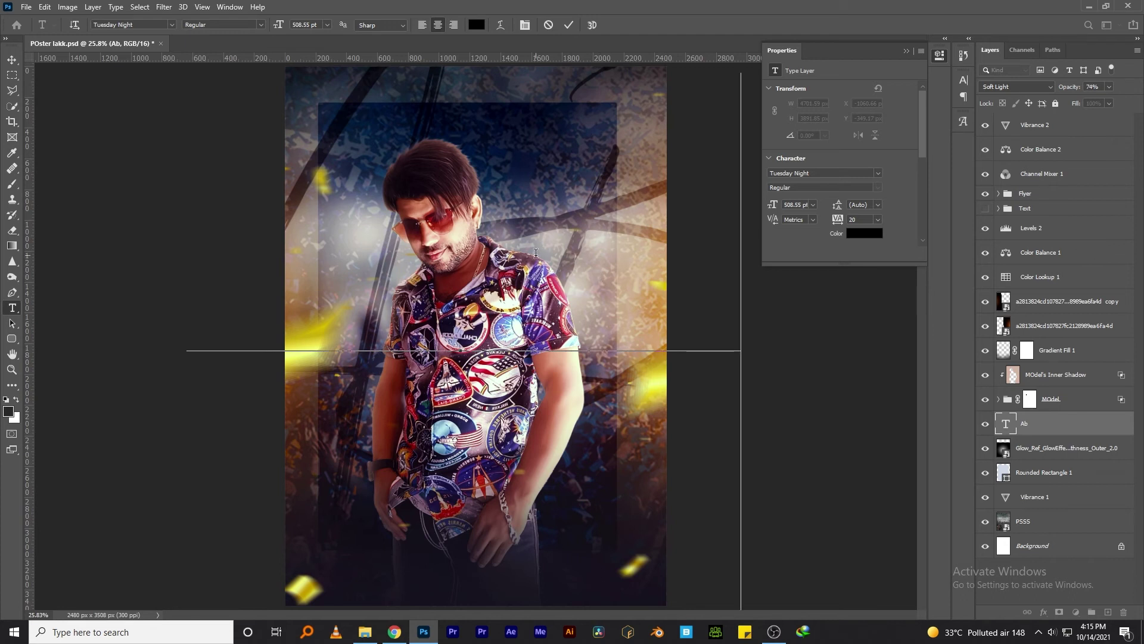
key(BackSpace)
key(BackSpace)
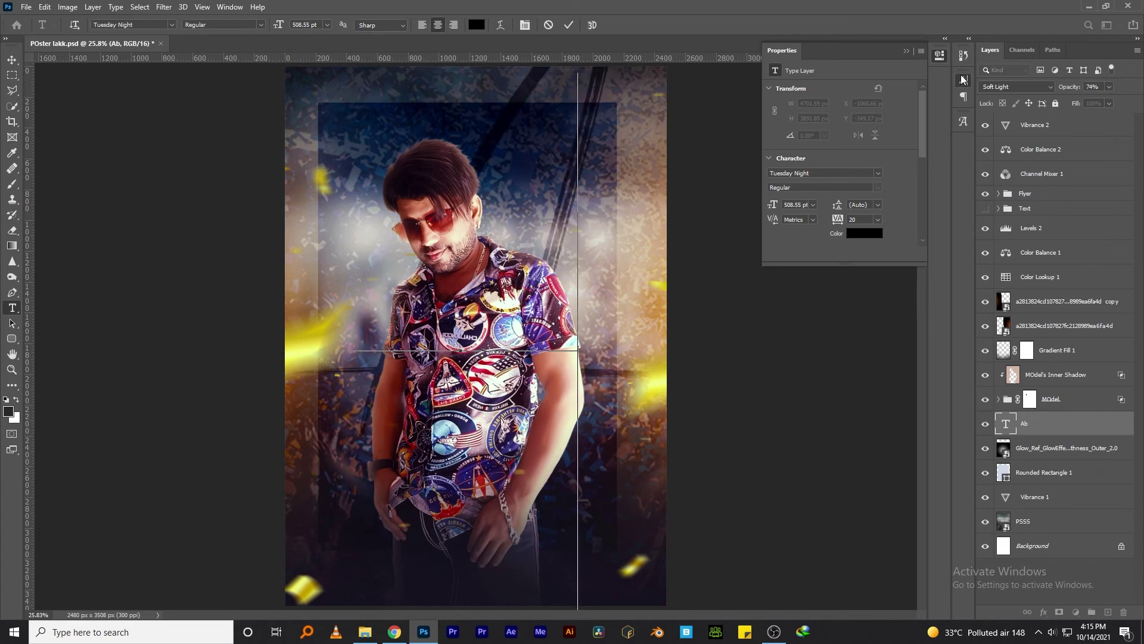
click(964, 79)
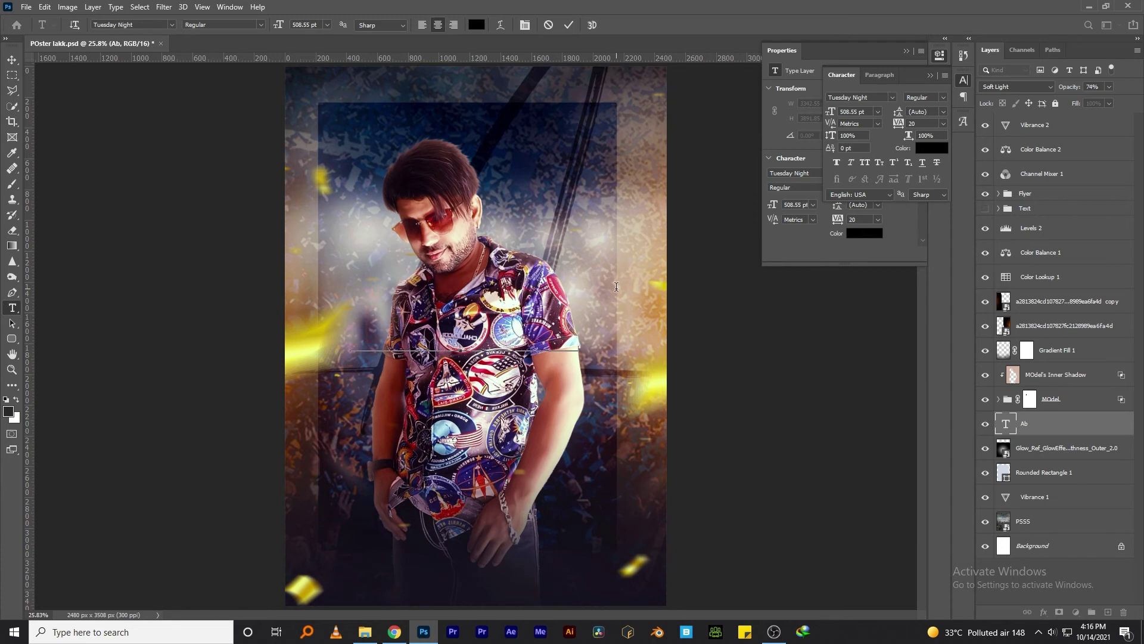
key(Escape)
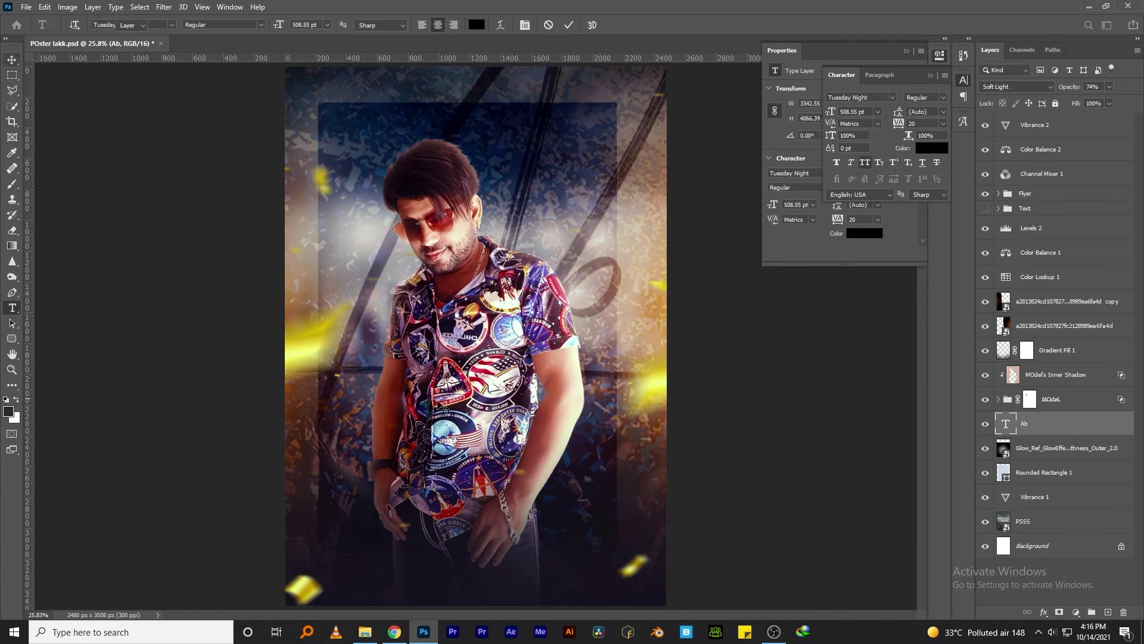
Shrink the Ab text in two passes and move it up and right behind the man.
key(ctrl+t)
drag(752, 298, 593, 301)
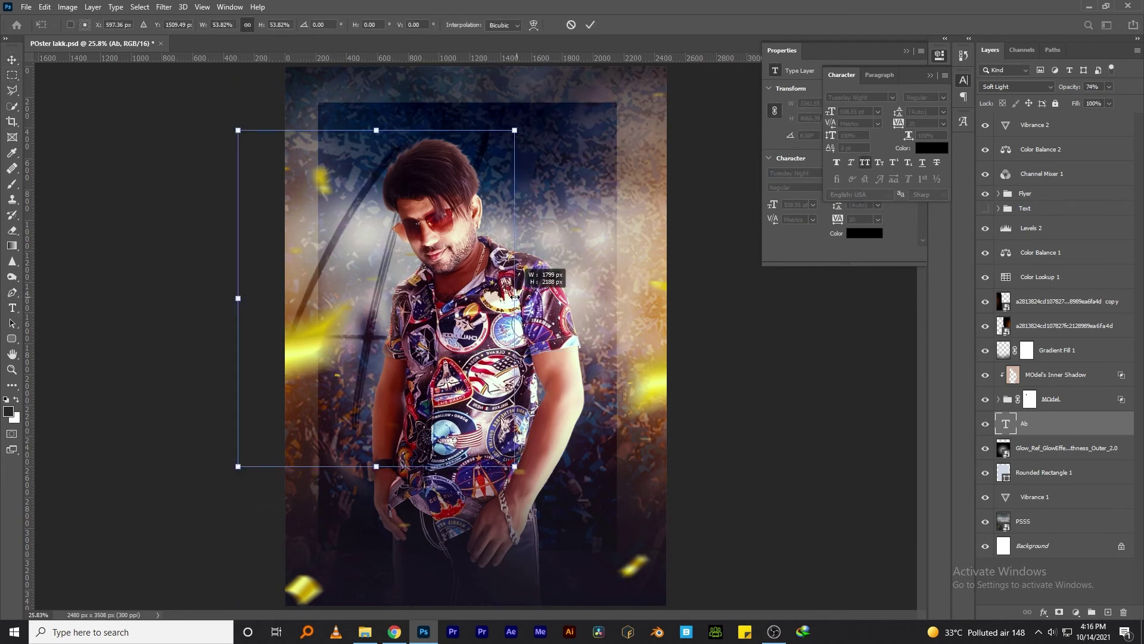
key(Return)
drag(453, 310, 506, 309)
key(ctrl+t)
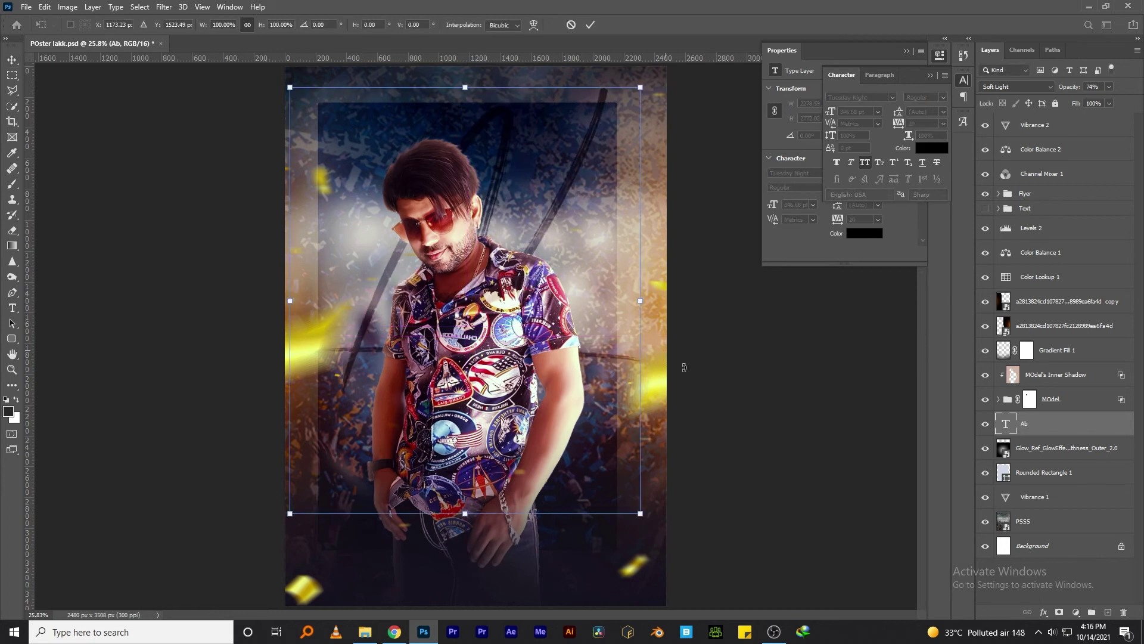
drag(644, 304, 565, 301)
mouse_move(472, 326)
mouse_down()
mouse_move(507, 292)
mouse_move(477, 233)
mouse_up()
key(Return)
Make a trial King text layer without all-caps, shrink and place it, then delete it.
double_click(477, 232)
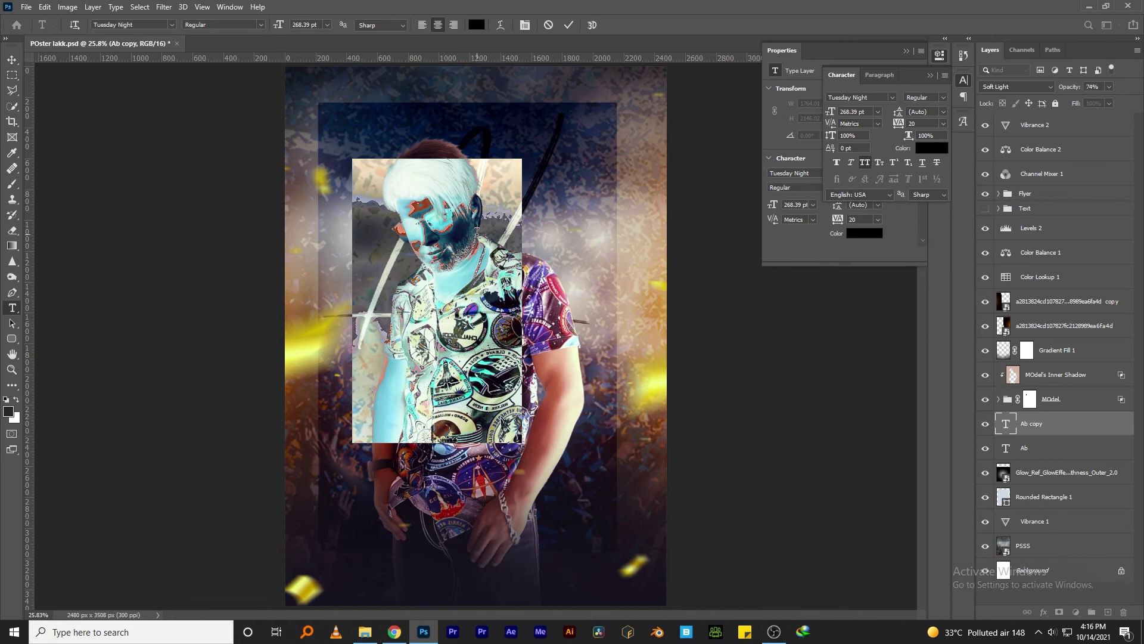
text(Abhishek)
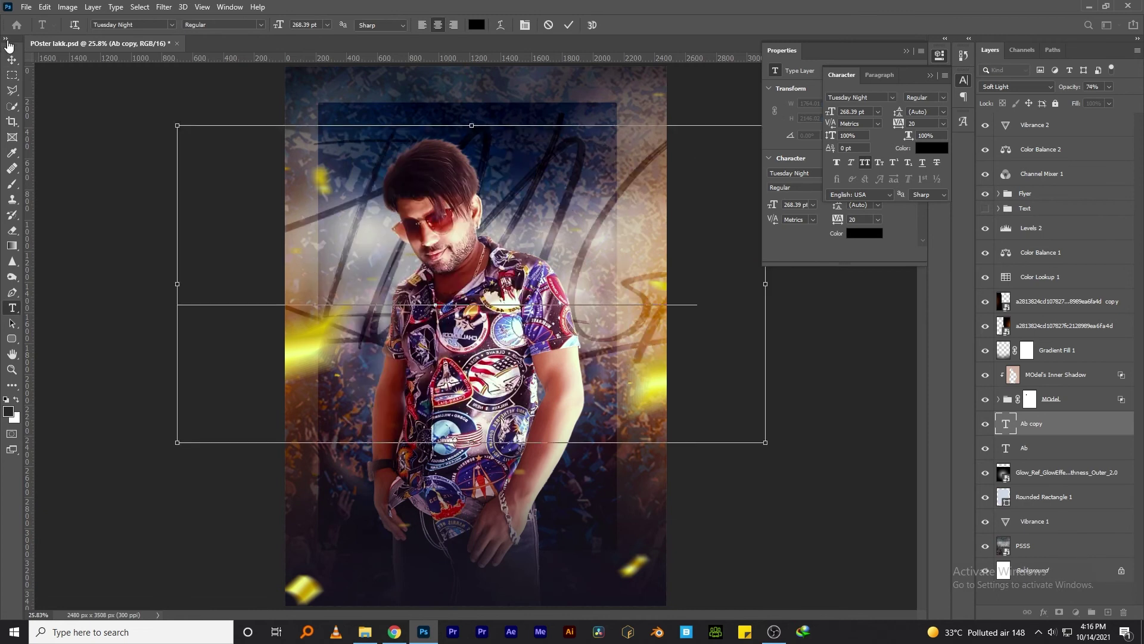
key(ctrl+a)
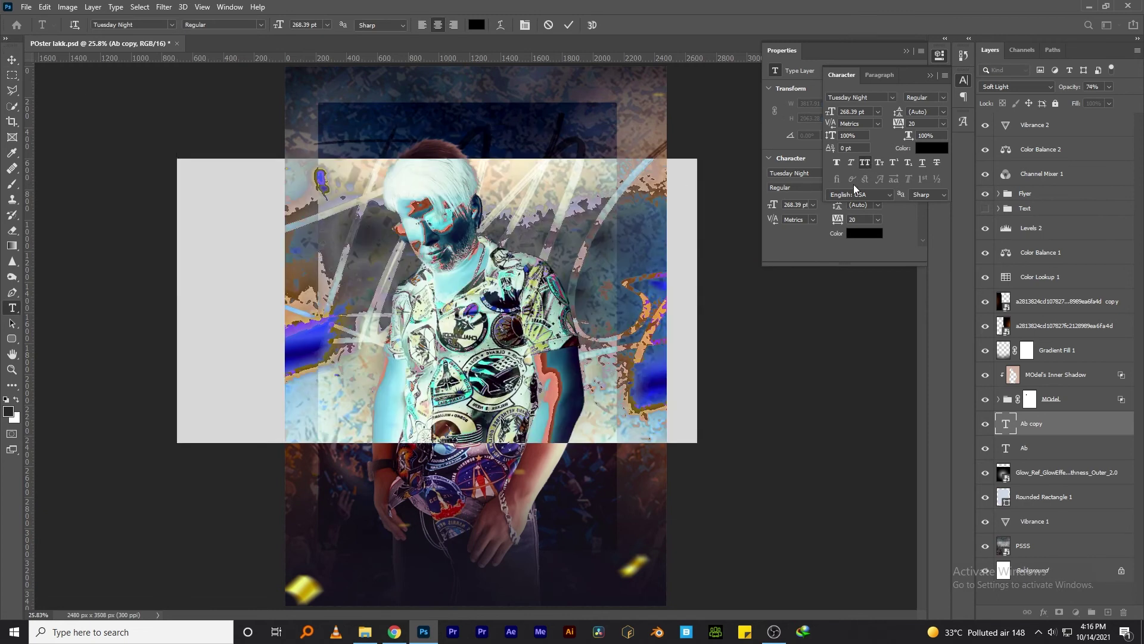
key(ctrl+shift+k)
key(Right)
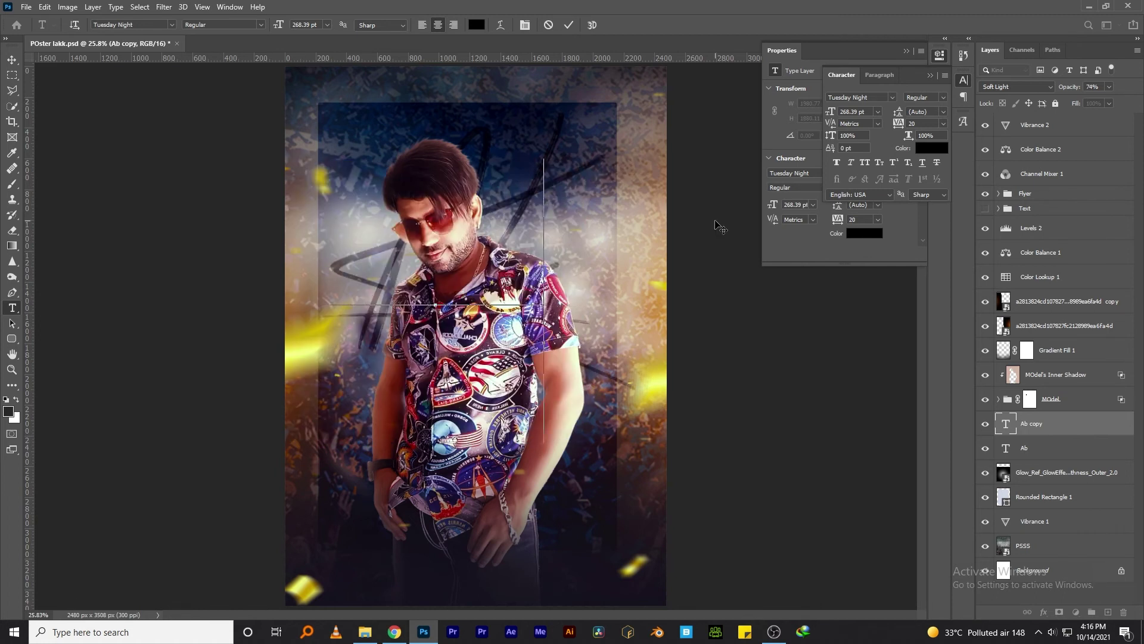
click(13, 60)
drag(524, 274, 490, 537)
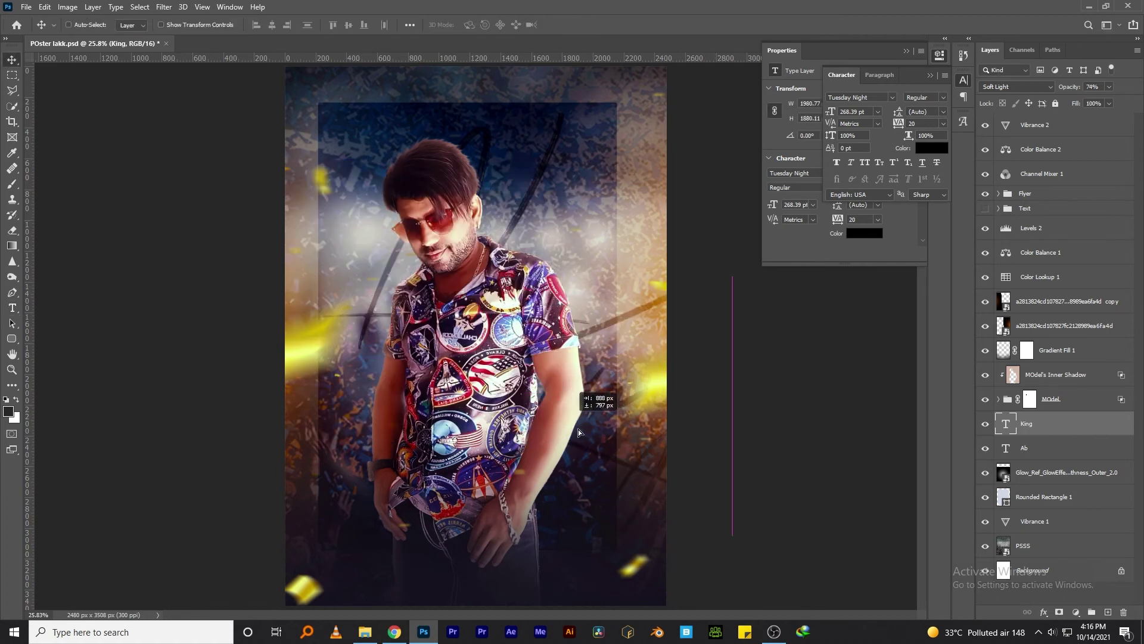
key(ctrl+t)
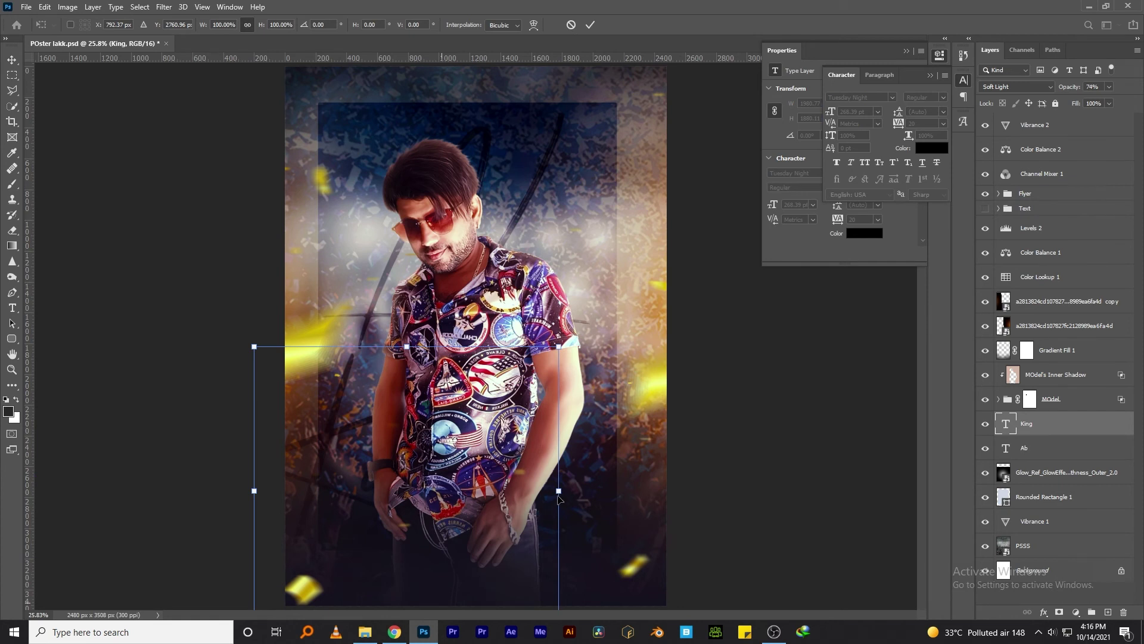
drag(558, 490, 410, 491)
key(Return)
mouse_move(332, 496)
mouse_down()
mouse_move(470, 456)
mouse_move(454, 441)
mouse_up()
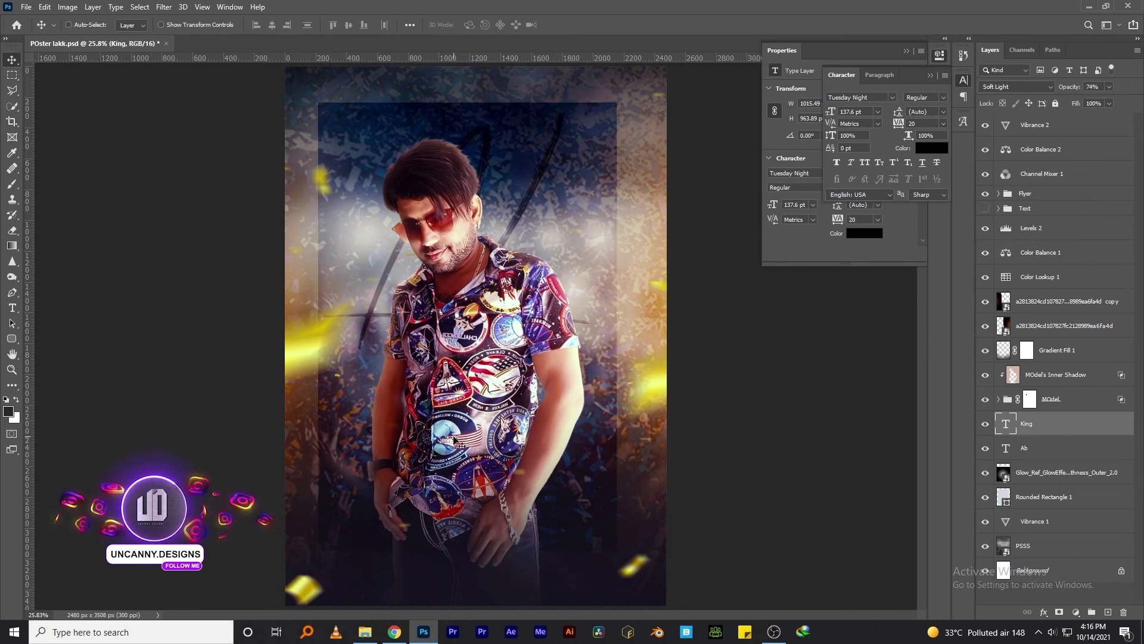
key(Delete)
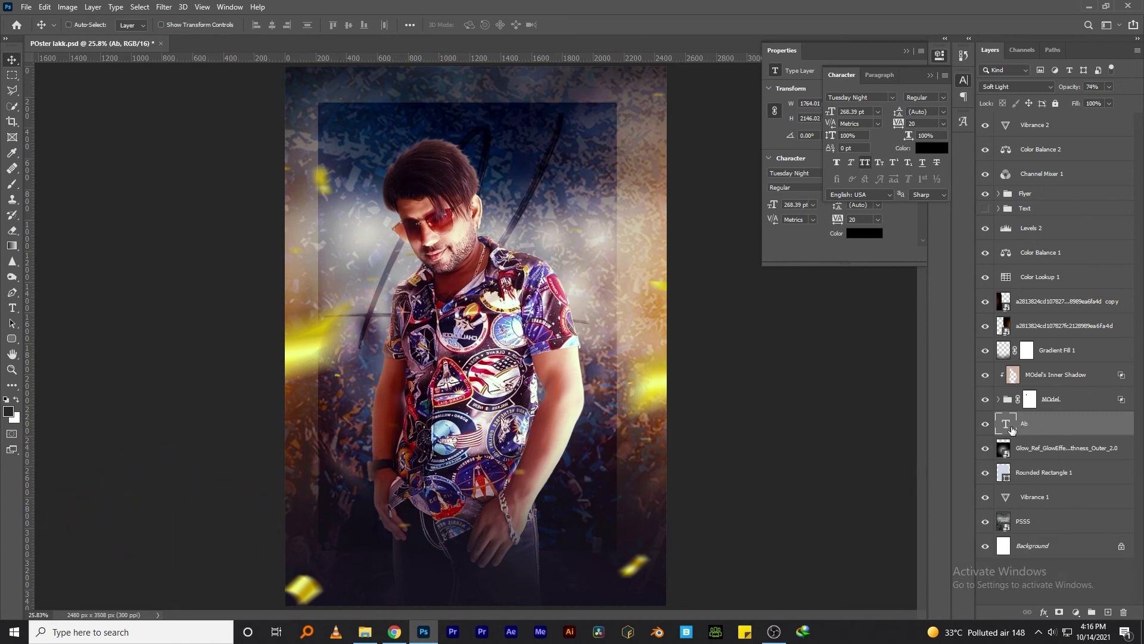
Give the Ab text the Broadsheet Bubble font and position it behind the man.
double_click(1007, 424)
click(892, 95)
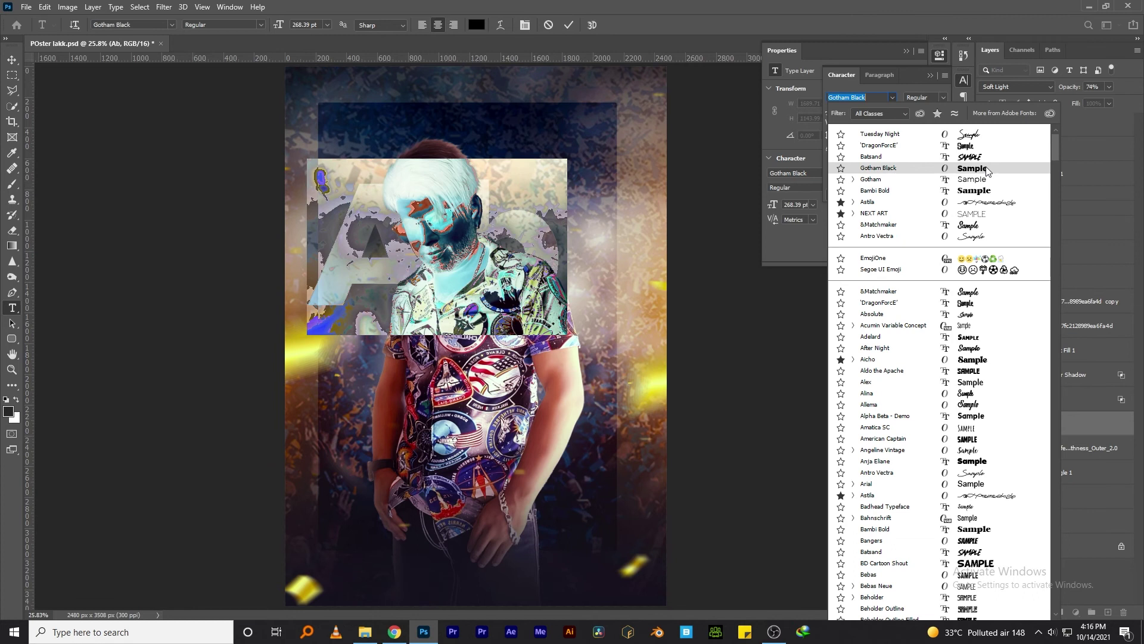
scroll(983, 197, down, 4)
scroll(986, 256, down, 4)
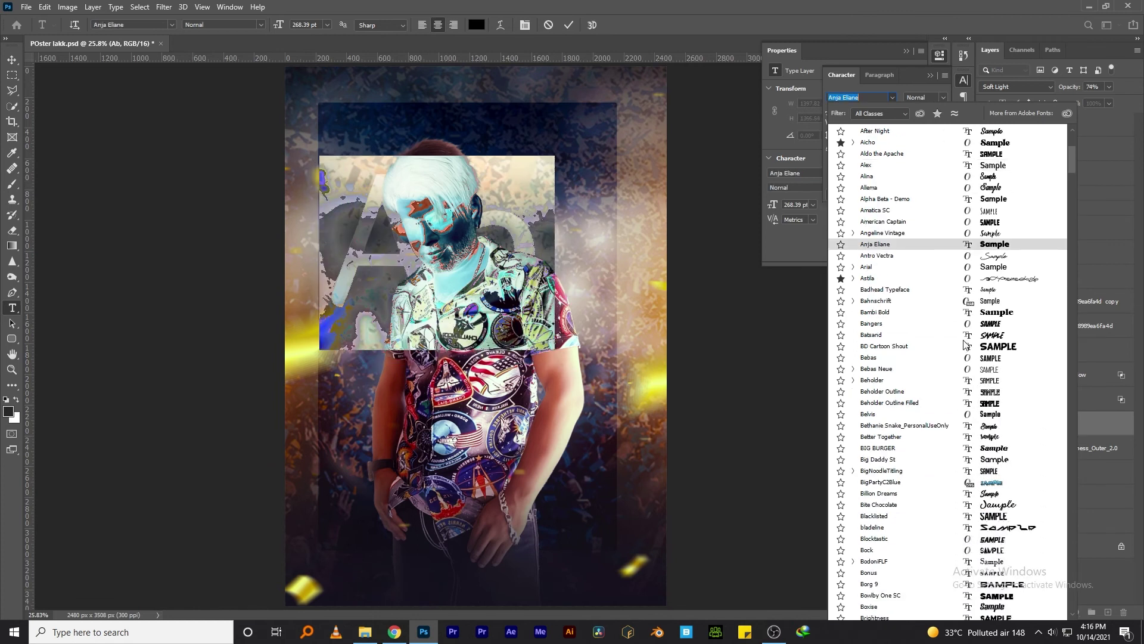
scroll(991, 322, down, 3)
scroll(994, 358, down, 5)
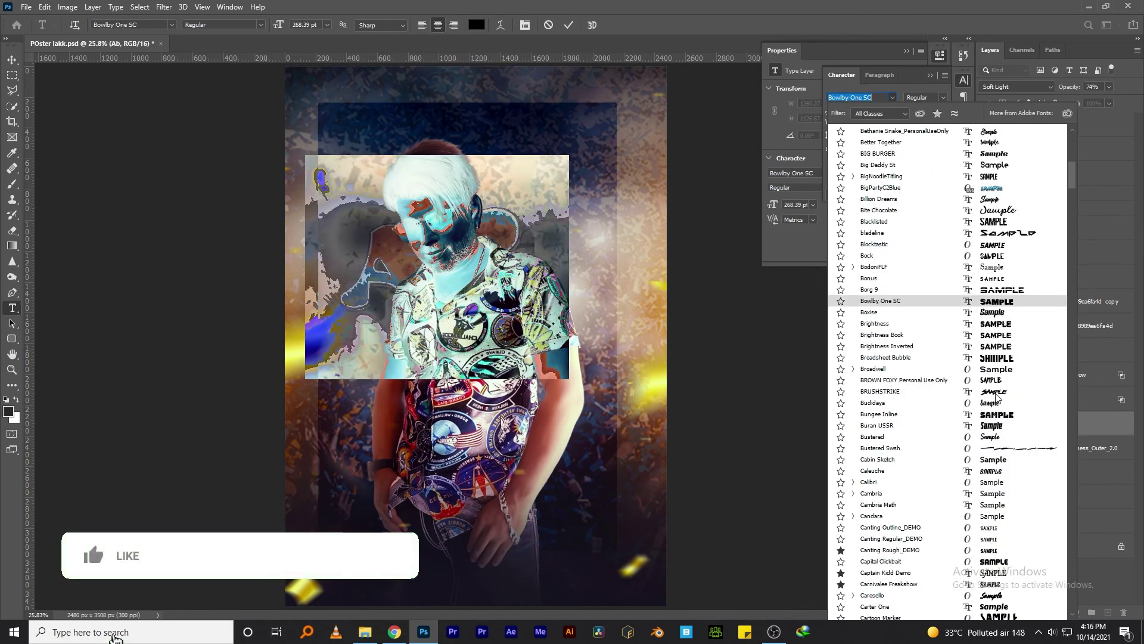
click(1000, 361)
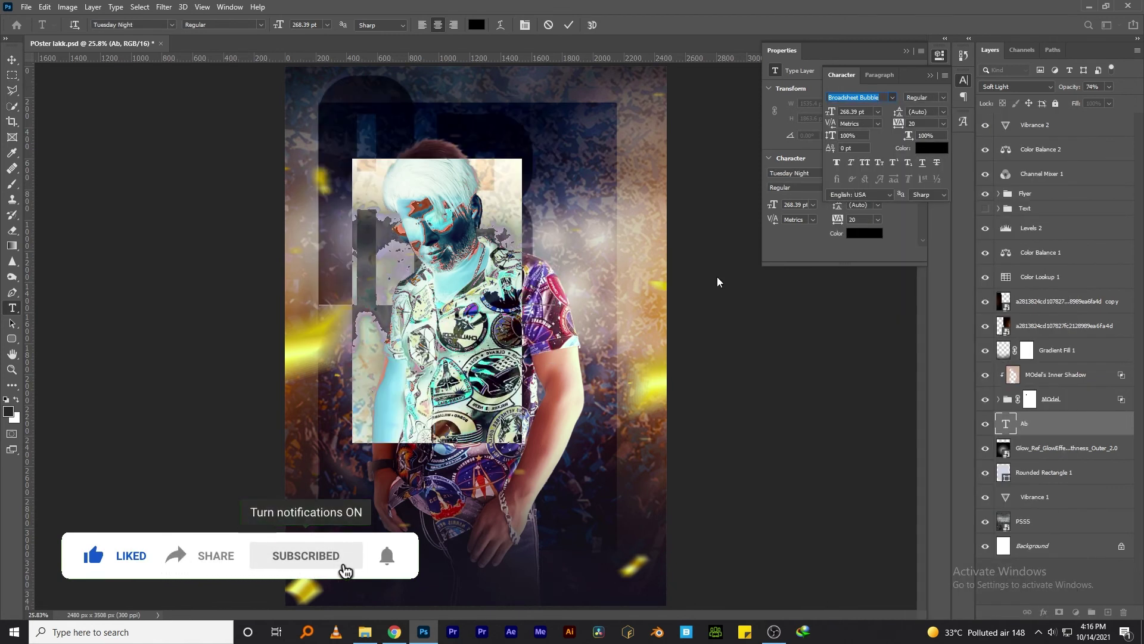
click(12, 59)
mouse_move(389, 239)
mouse_down()
mouse_move(426, 285)
mouse_move(405, 287)
mouse_up()
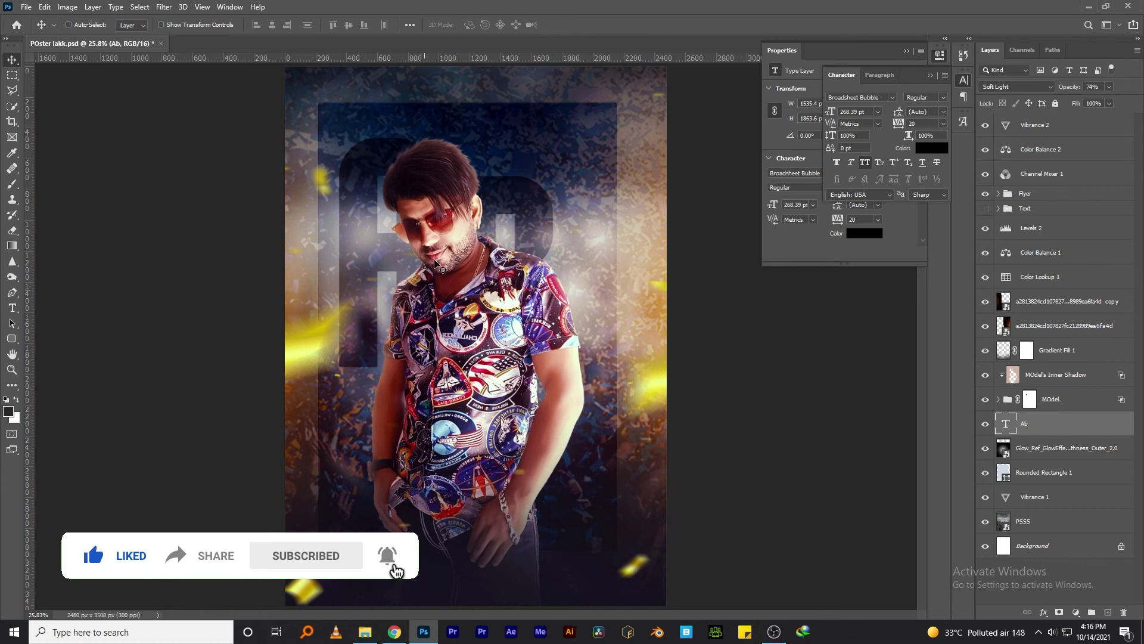
Change the text to AB, nudge it into place and enlarge it slightly.
double_click(1007, 424)
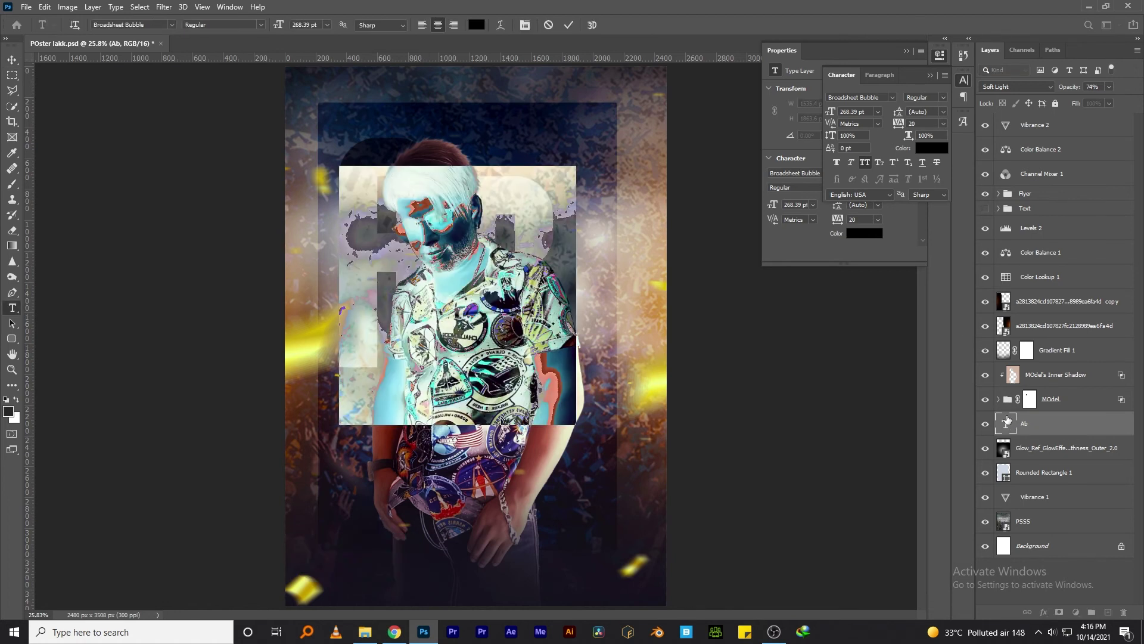
click(12, 60)
drag(488, 248, 499, 257)
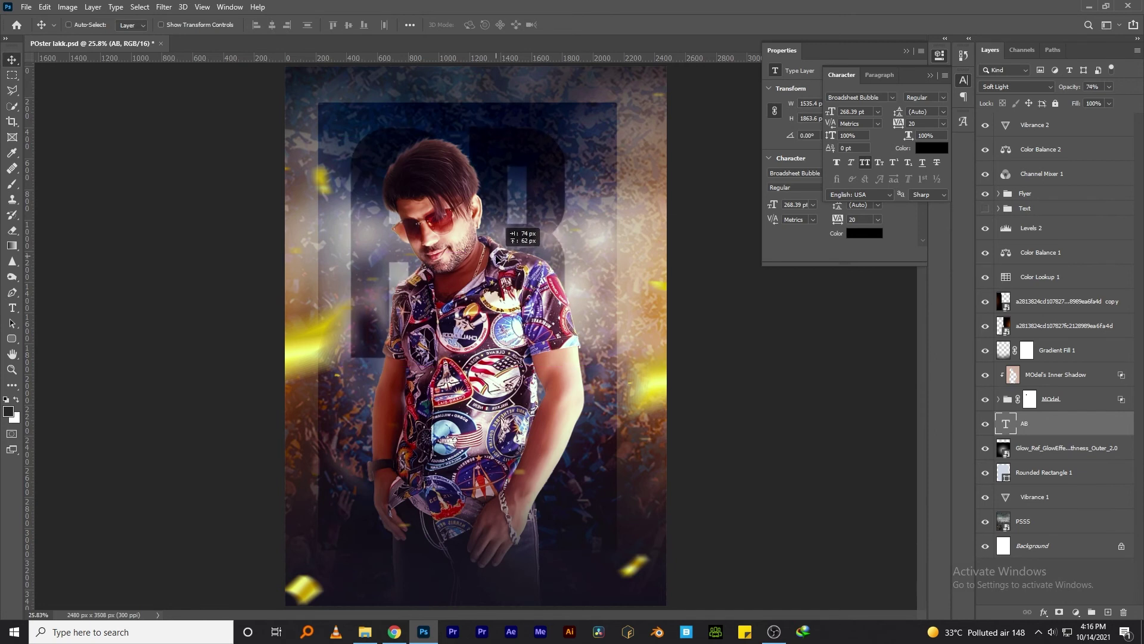
key(ctrl+t)
drag(474, 416, 477, 413)
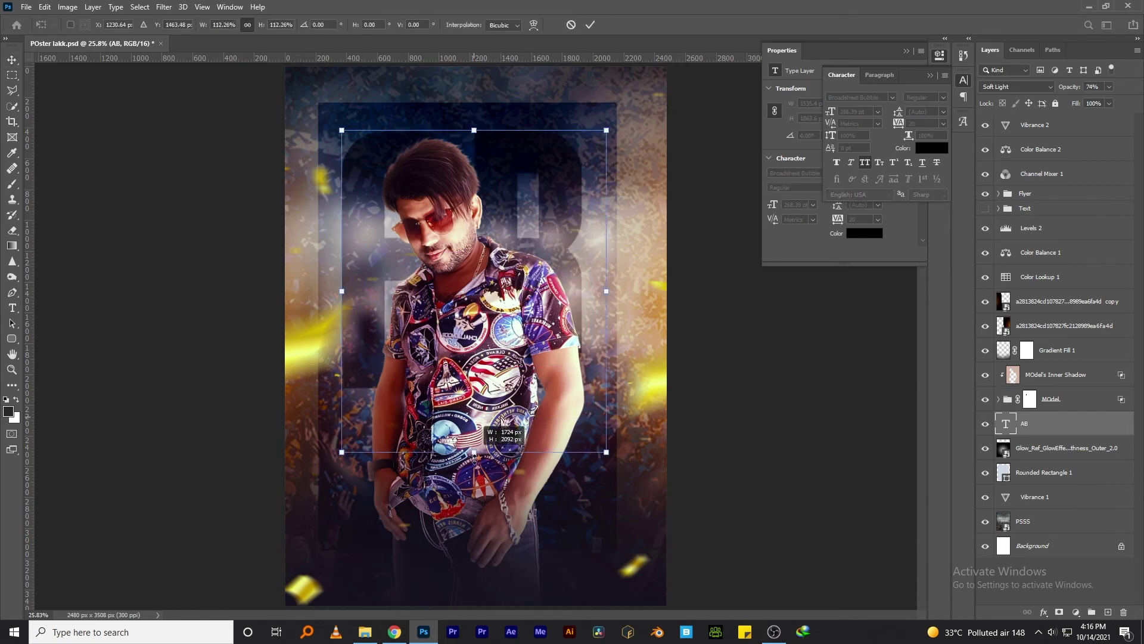
key(Return)
Duplicate AB, retype the copy as KING, and scale it to sit below AB.
mouse_move(470, 308)
mouse_down()
mouse_move(462, 294)
mouse_move(462, 482)
mouse_up()
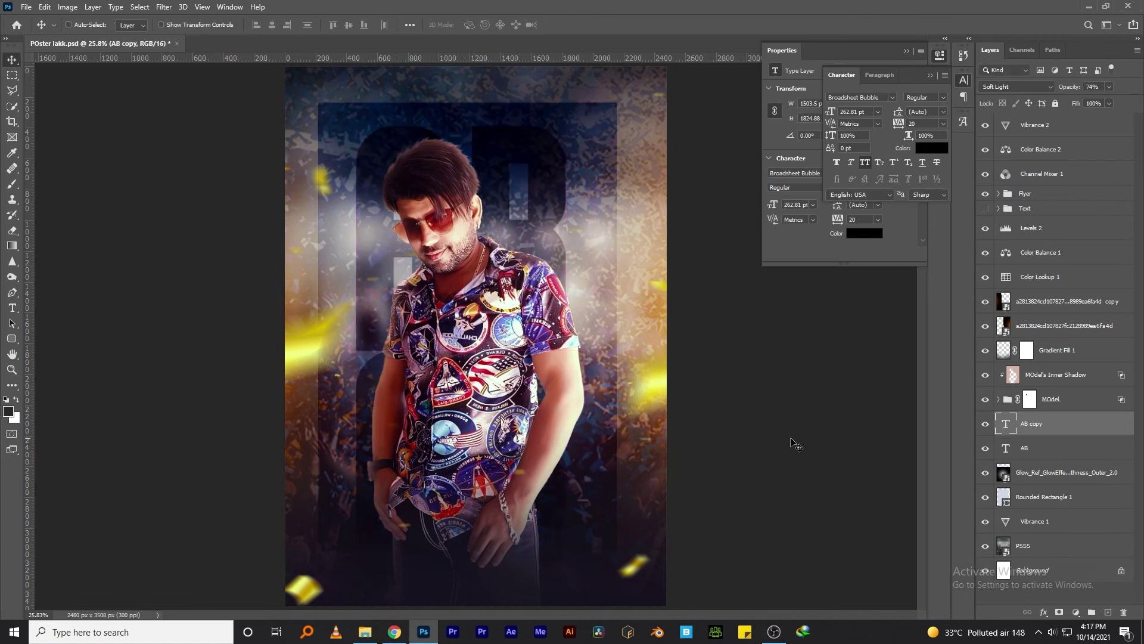
double_click(1006, 424)
key(BackSpace)
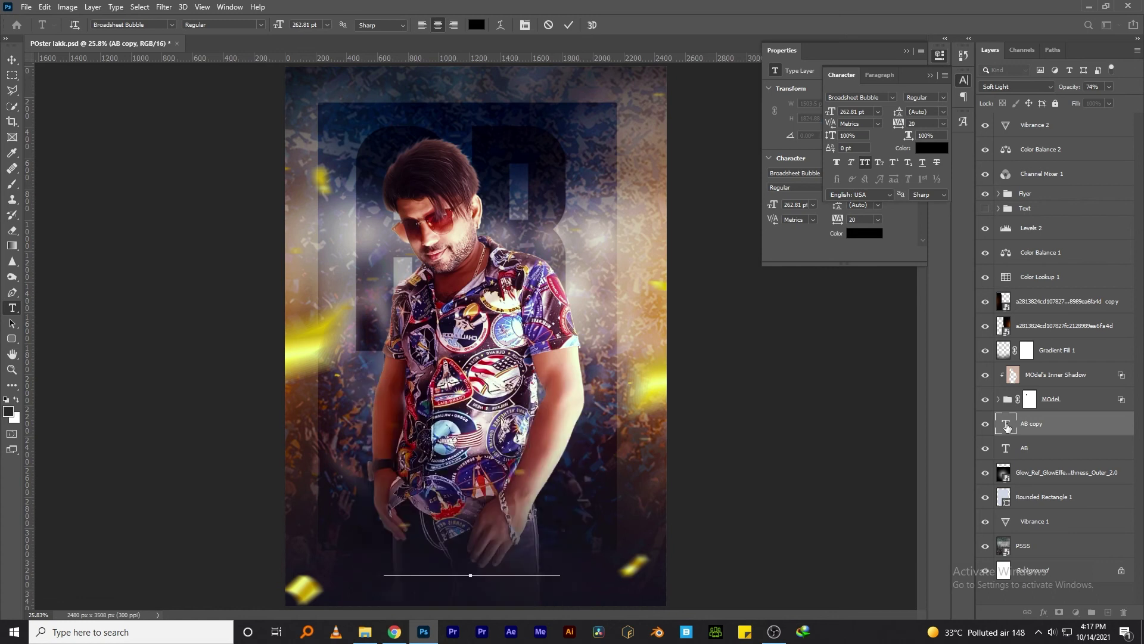
click(11, 61)
key(ctrl+t)
drag(678, 490, 502, 490)
drag(414, 420, 489, 459)
drag(578, 451, 653, 451)
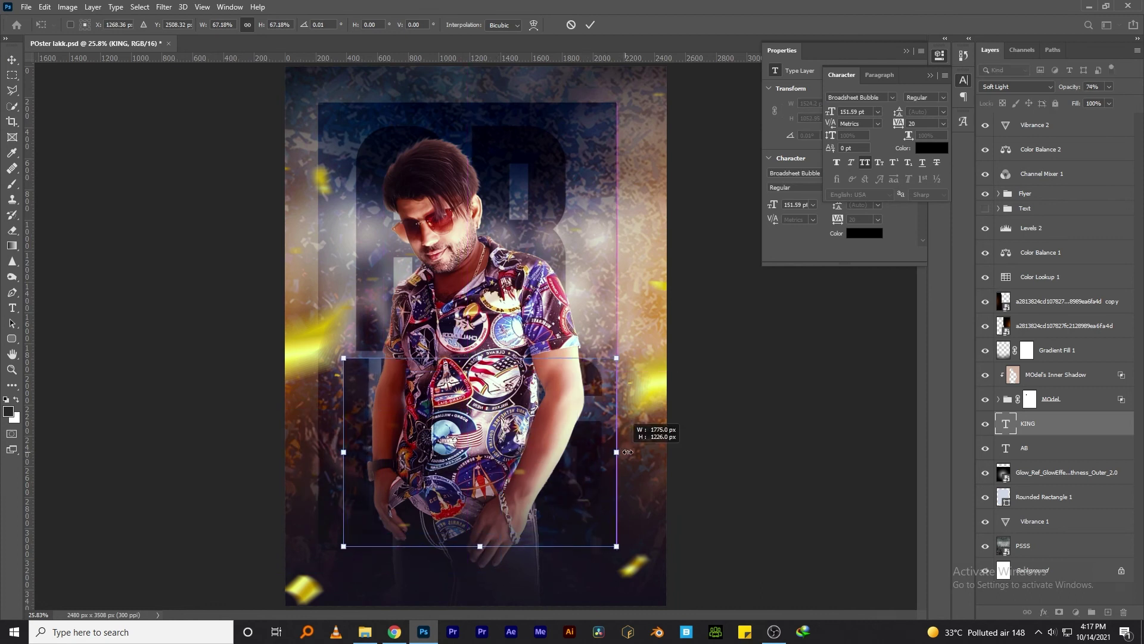
key(Return)
drag(535, 433, 540, 463)
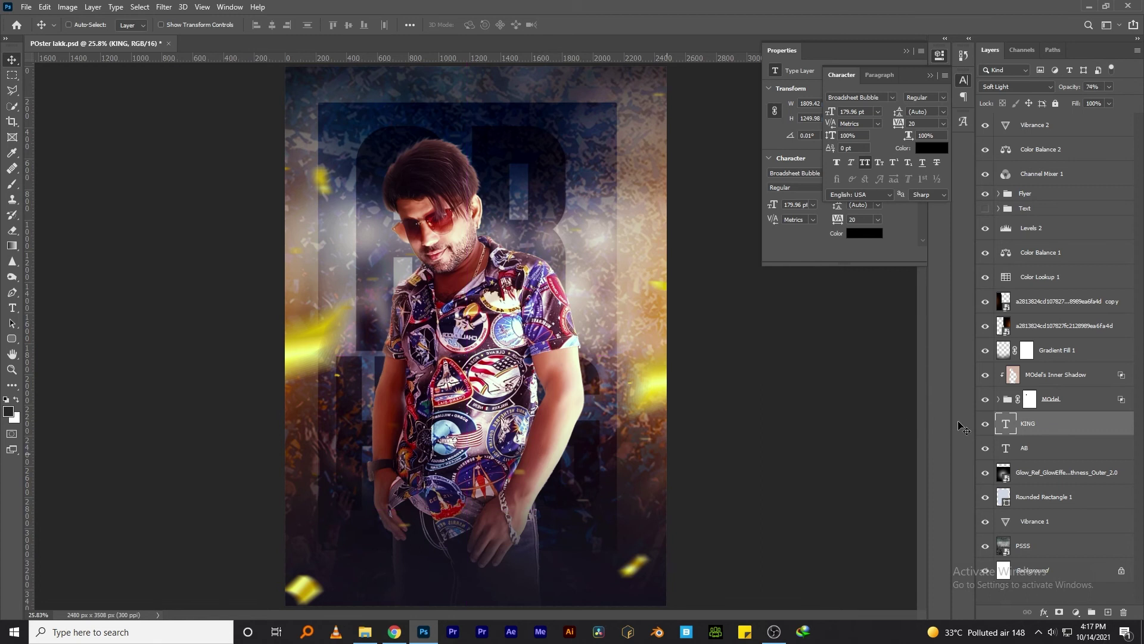
Enlarge the AB text a little more, to about 275 pt.
click(1028, 446)
key(ctrl+t)
drag(472, 119, 472, 113)
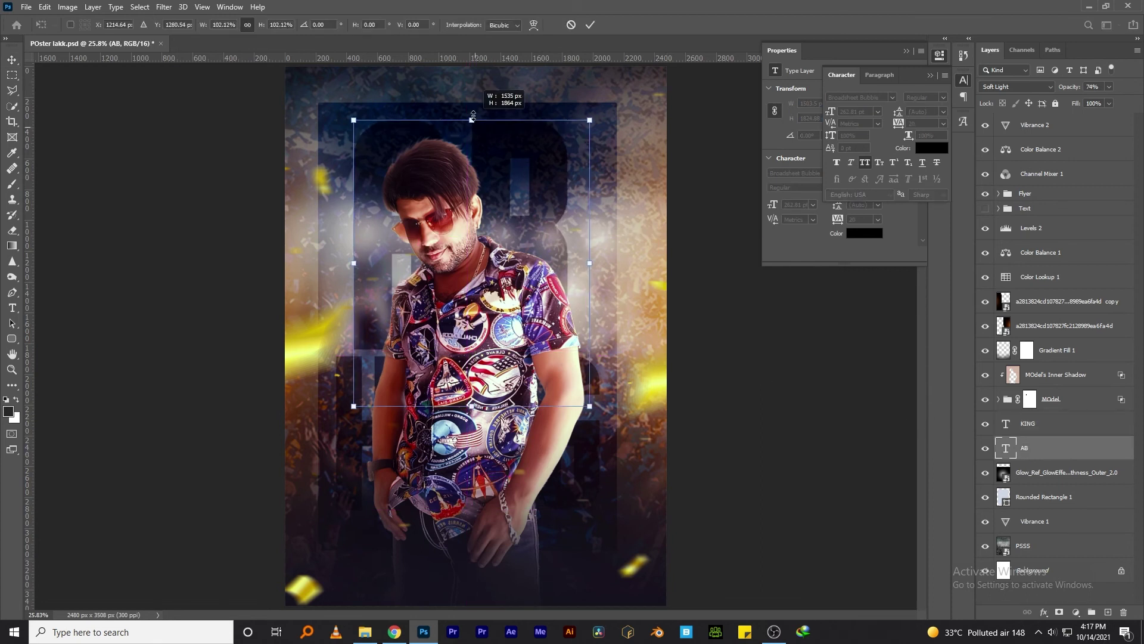
key(Return)
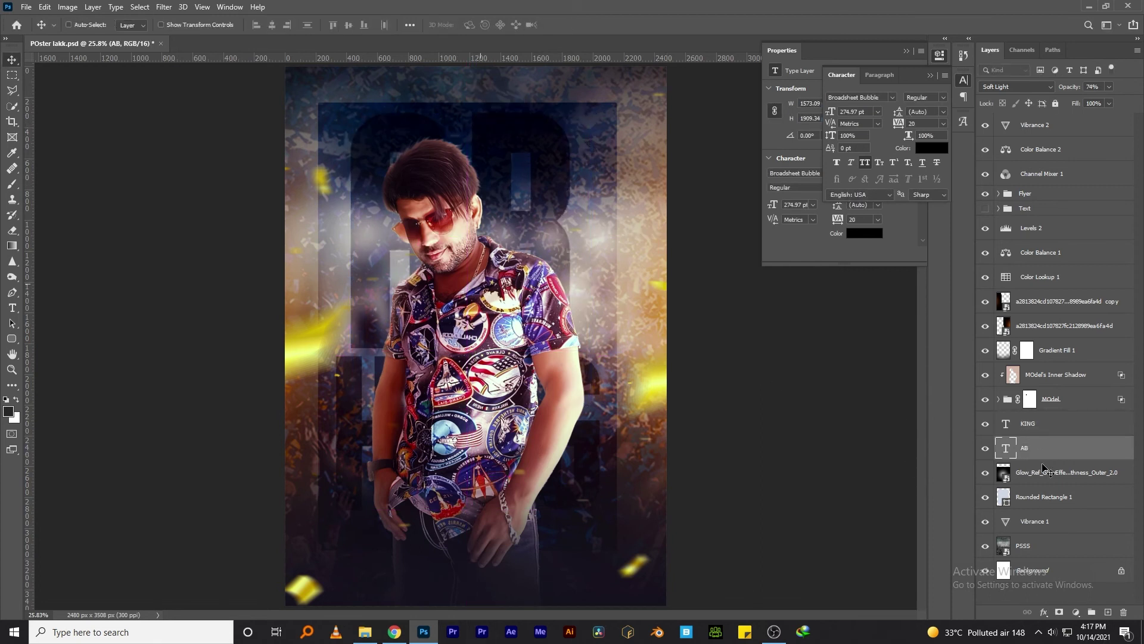
ctrl+click(1029, 425)
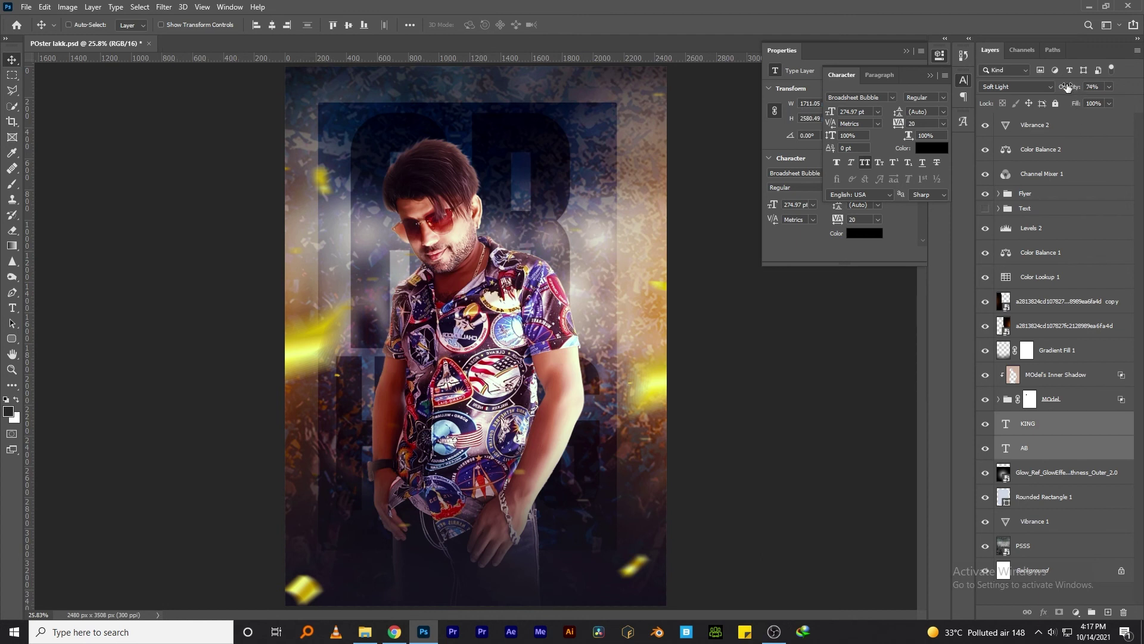
click(1036, 447)
click(1044, 612)
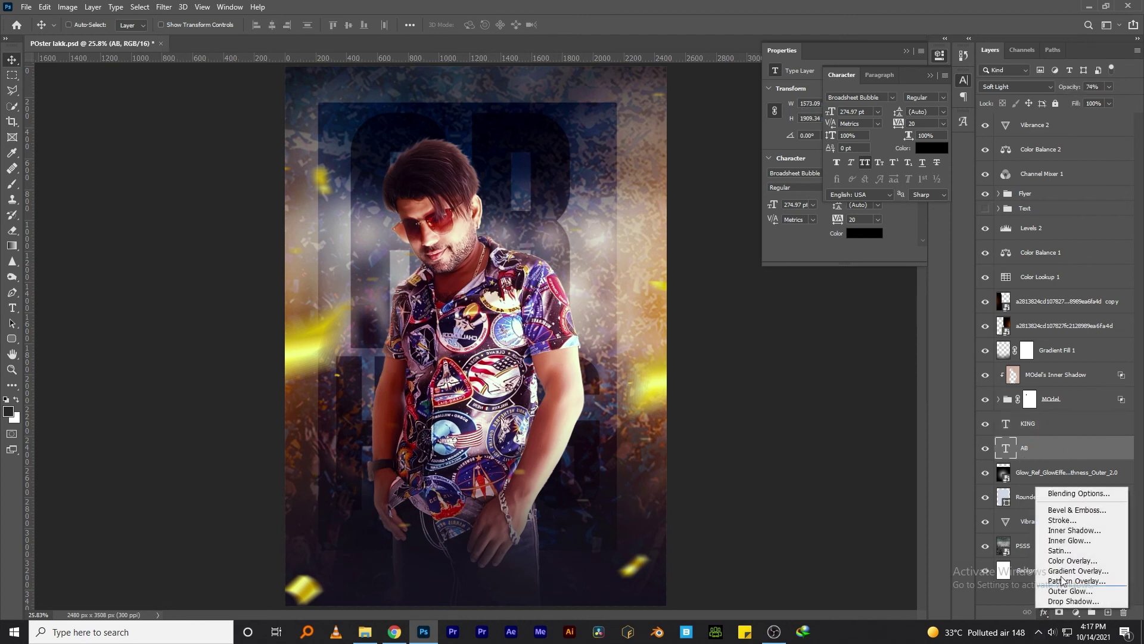
Give AB a white outline stroke with its fill set to 0%.
click(1058, 524)
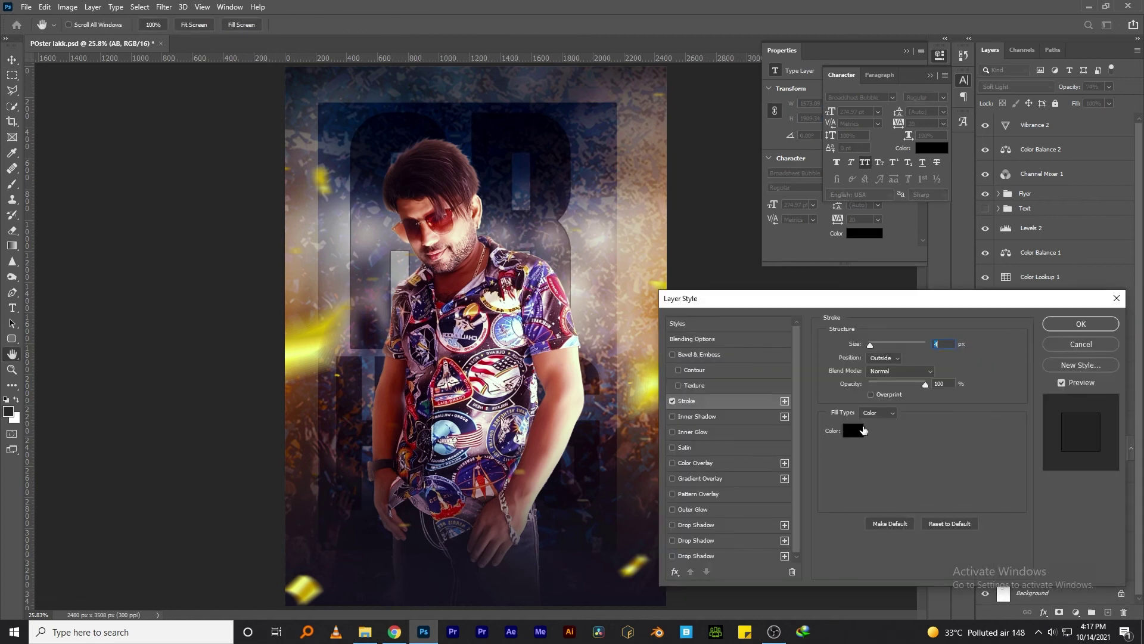
click(862, 429)
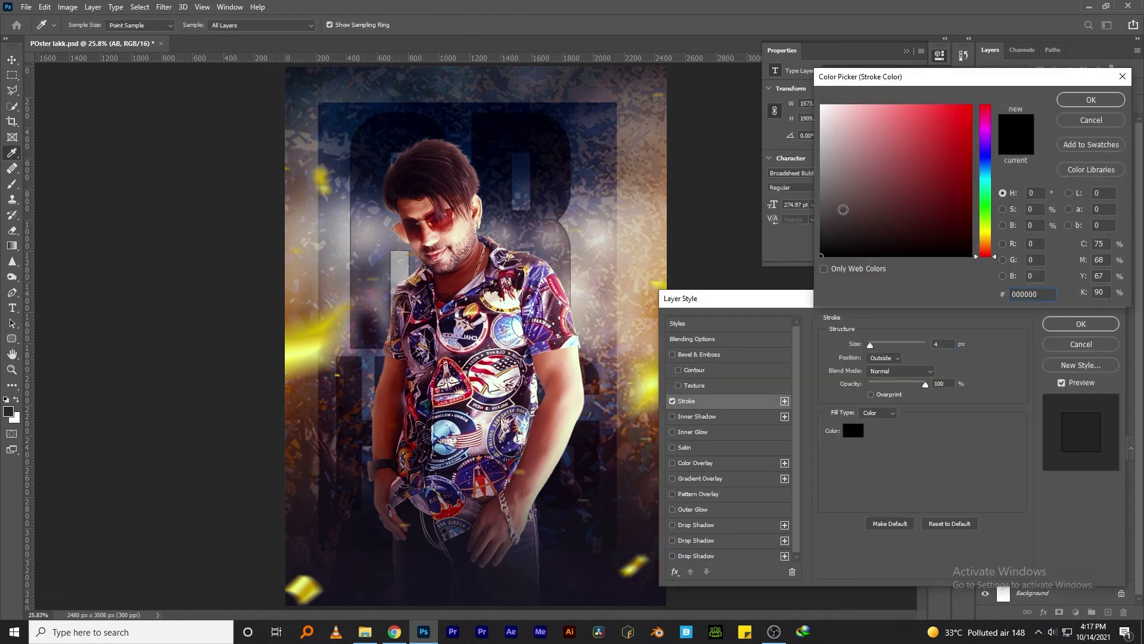
click(822, 106)
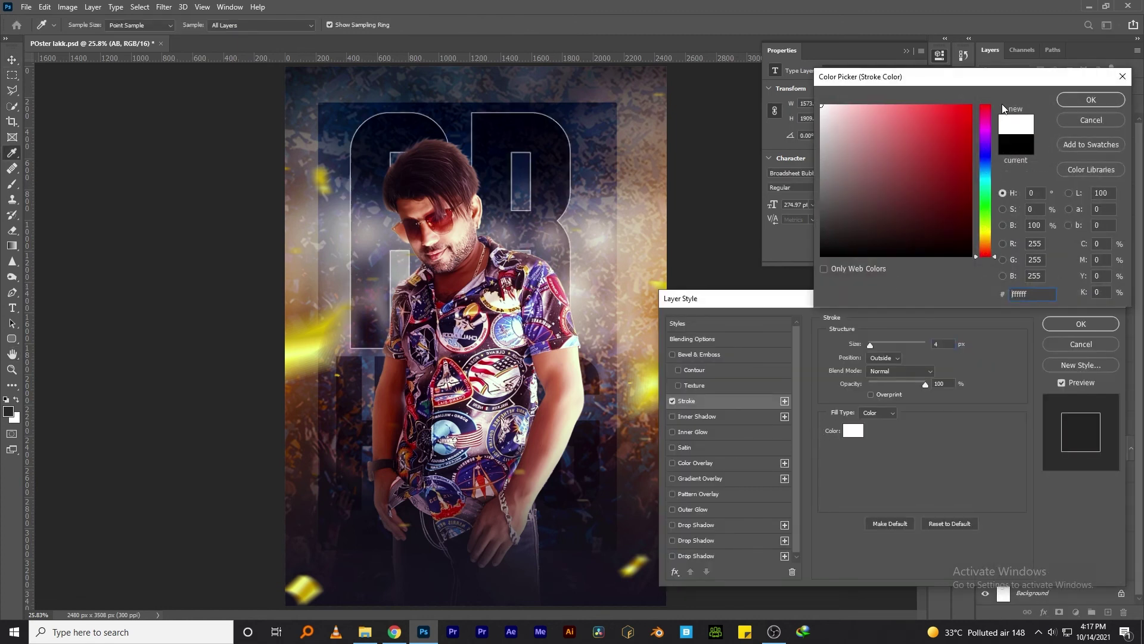
click(1091, 99)
click(1090, 321)
key(Return)
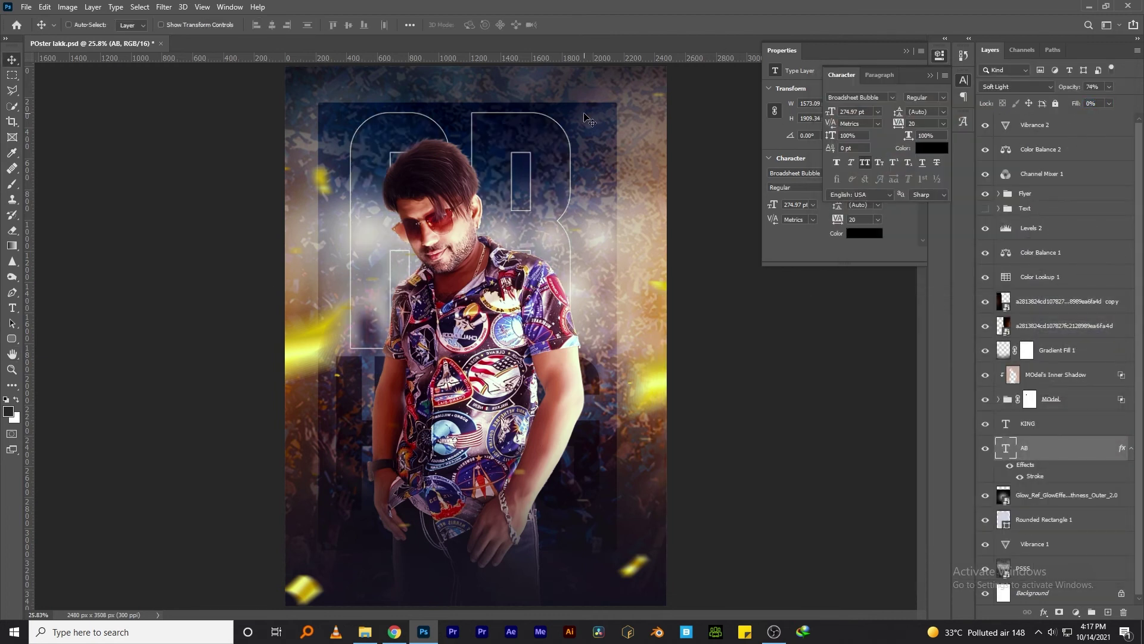
Give KING the same white stroke and 0% fill, then select AB and KING together.
click(1021, 428)
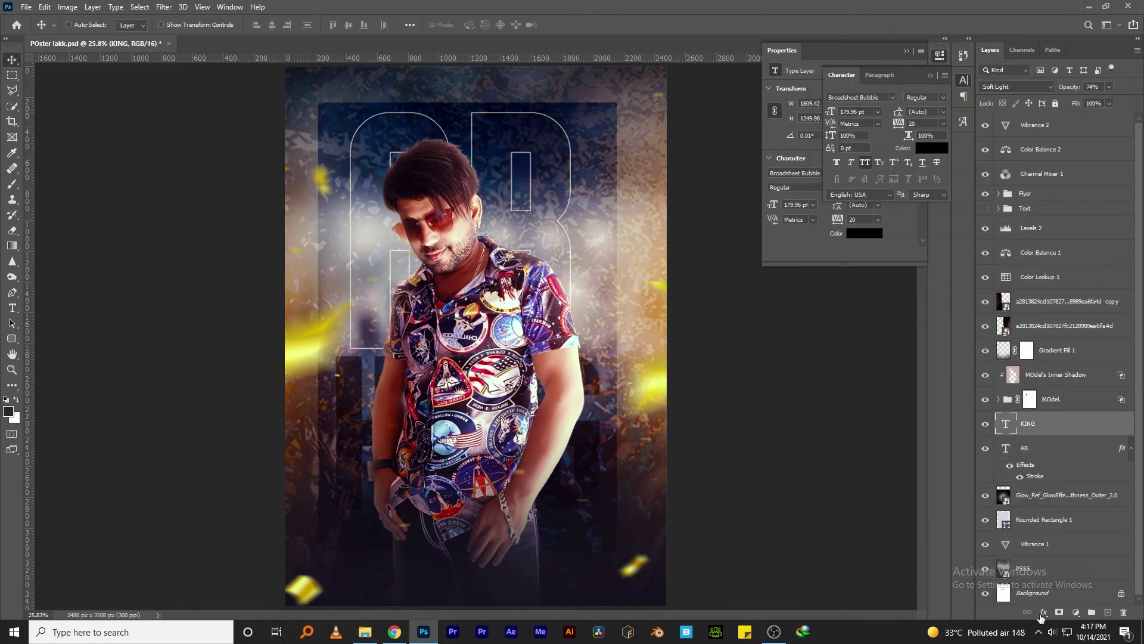
click(1042, 613)
click(1067, 528)
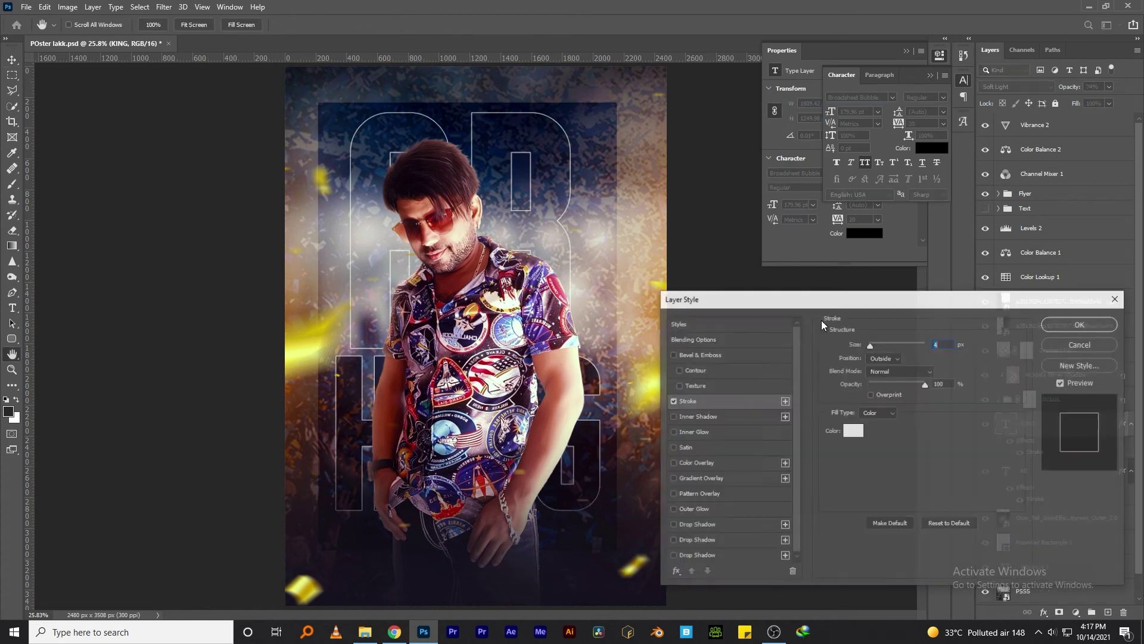
click(1095, 323)
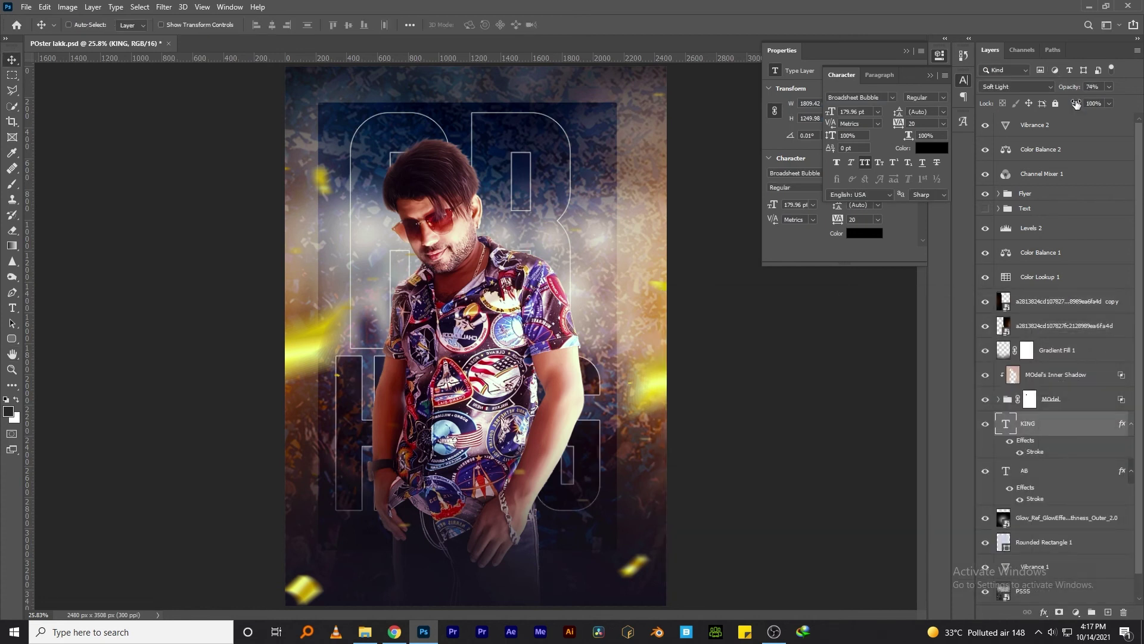
click(1078, 100)
text(0)
key(Return)
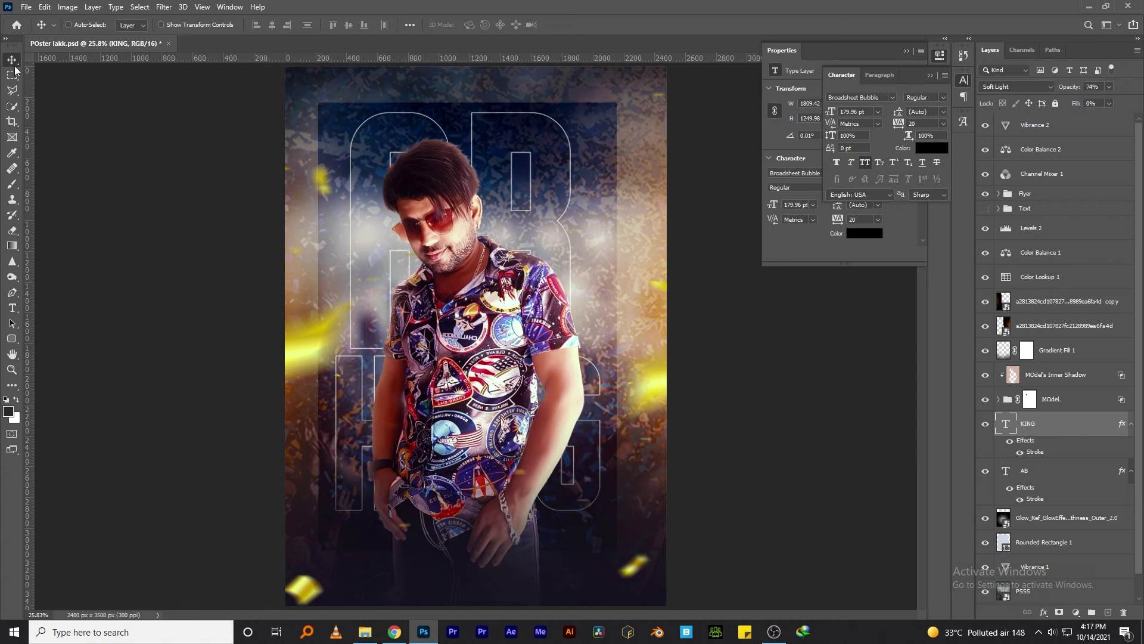
shift+click(1041, 463)
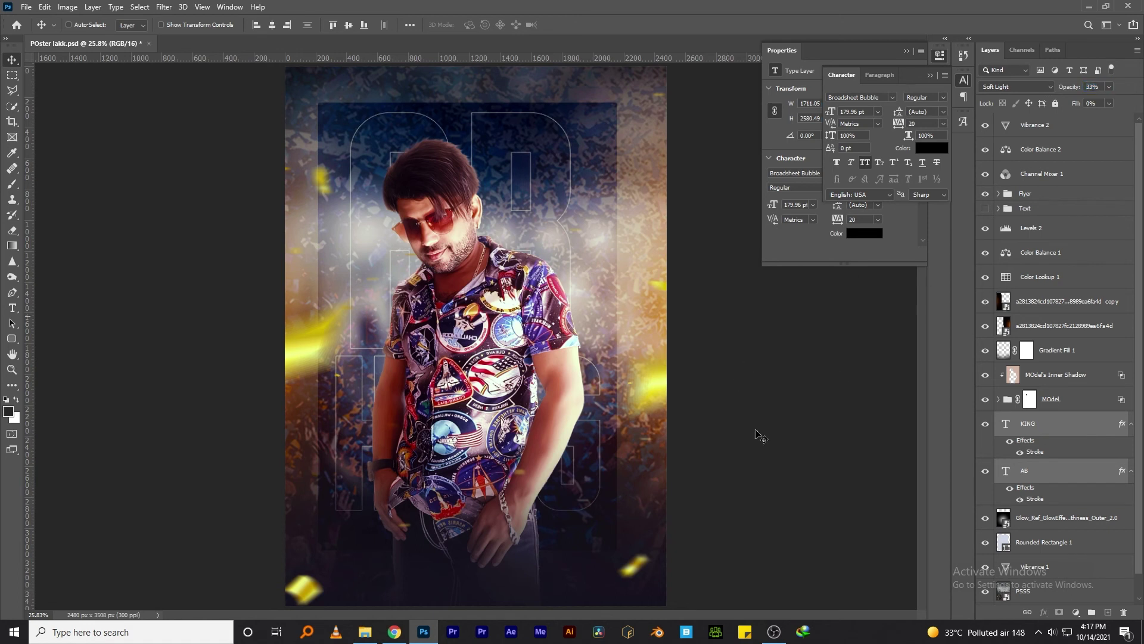
Save the poster and stamp all visible layers into a new top layer.
key(ctrl+s)
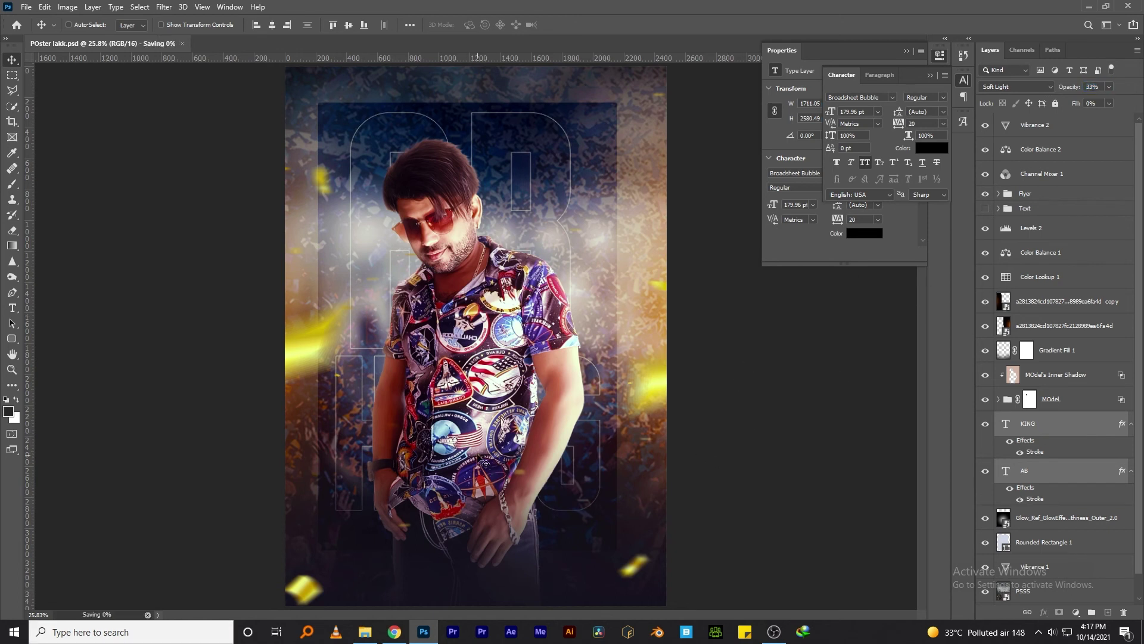
click(1035, 126)
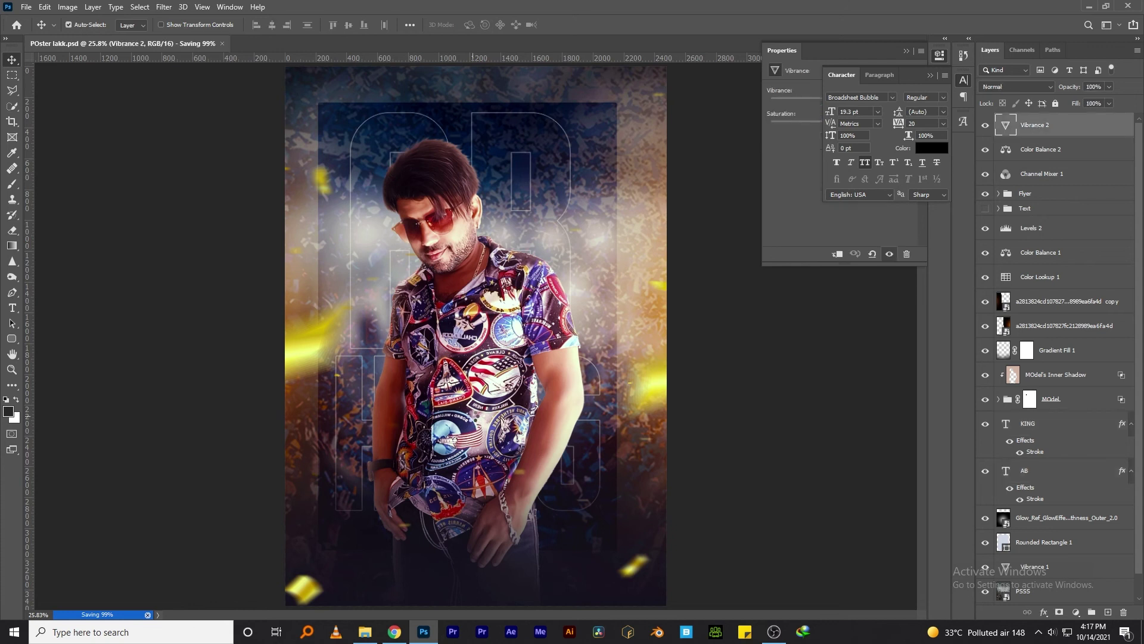
key(ctrl+shift+alt+e)
Launch the Camera Raw Filter on the merged layer, closing a stray export window.
click(157, 7)
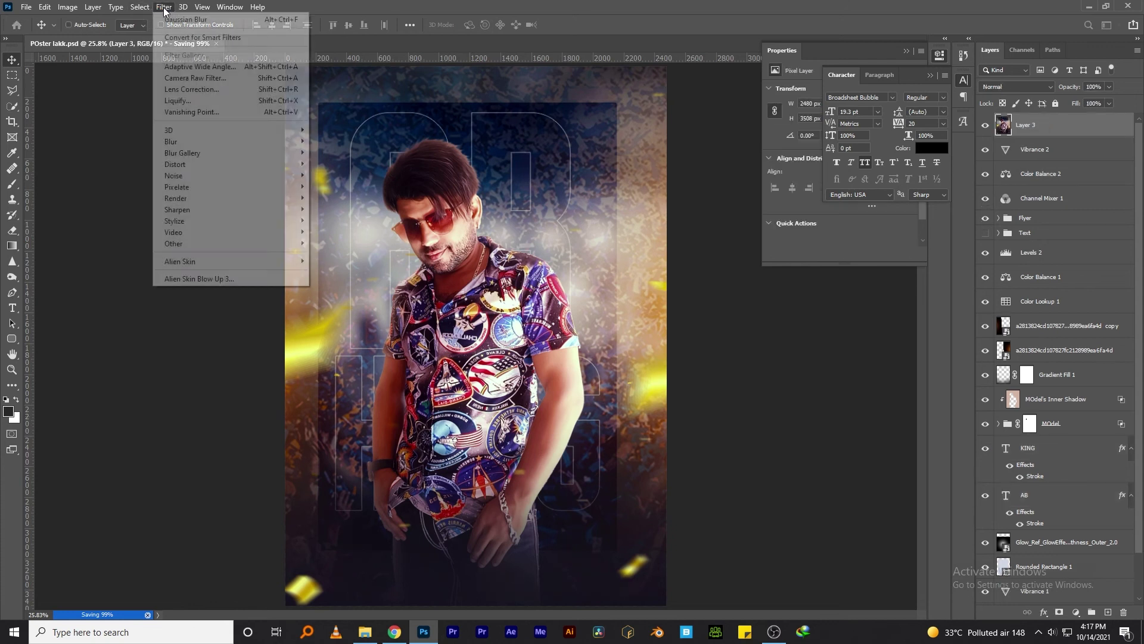
click(851, 76)
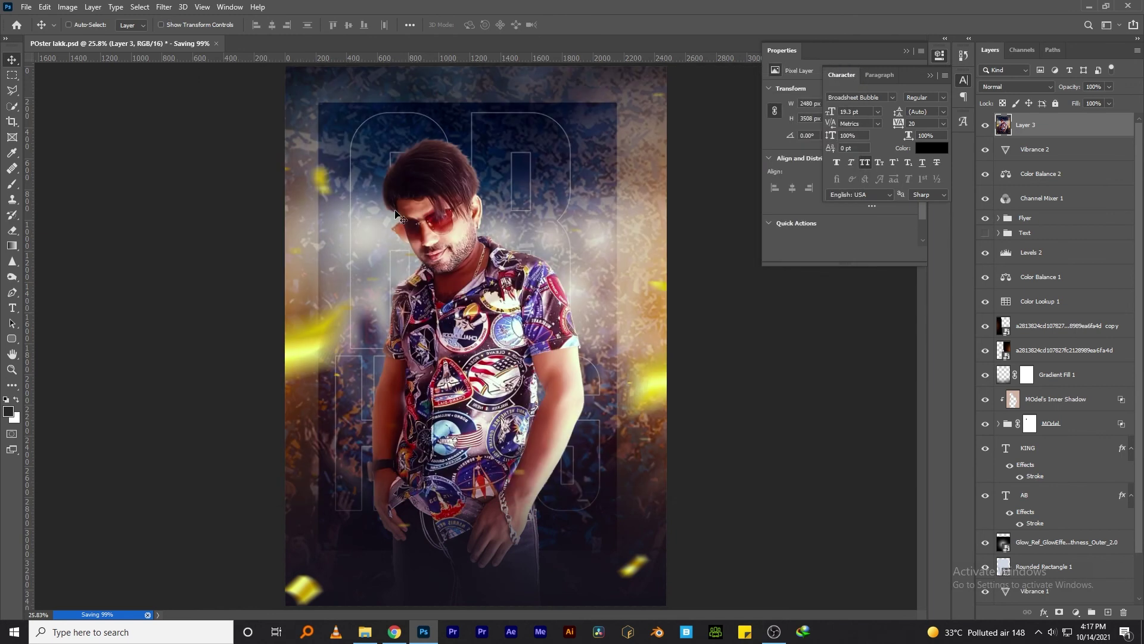
click(164, 7)
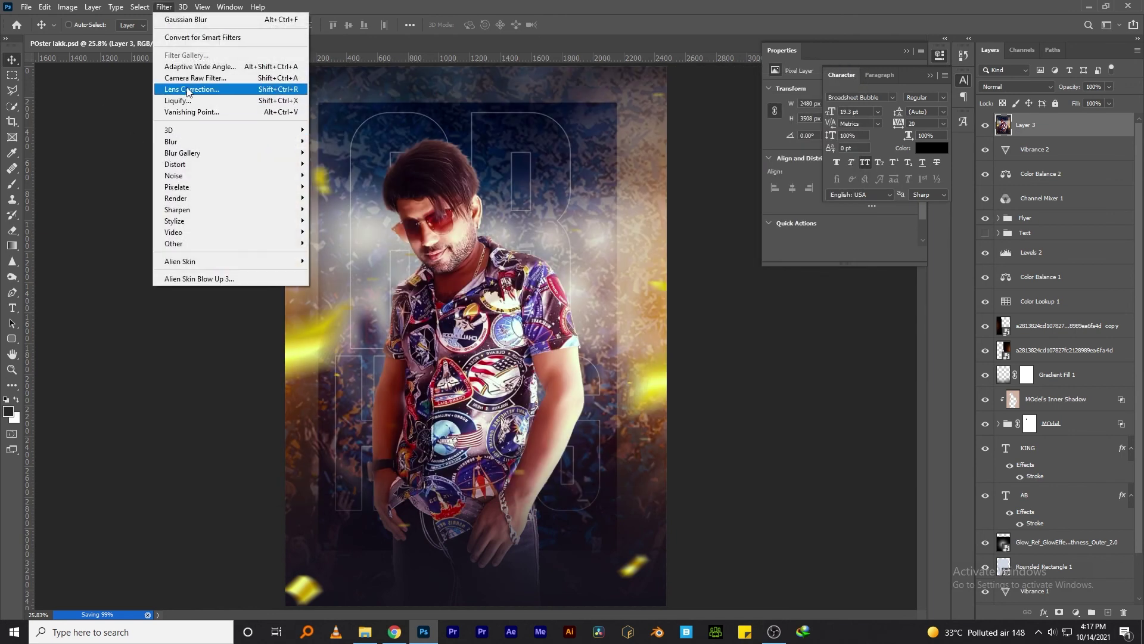
click(196, 79)
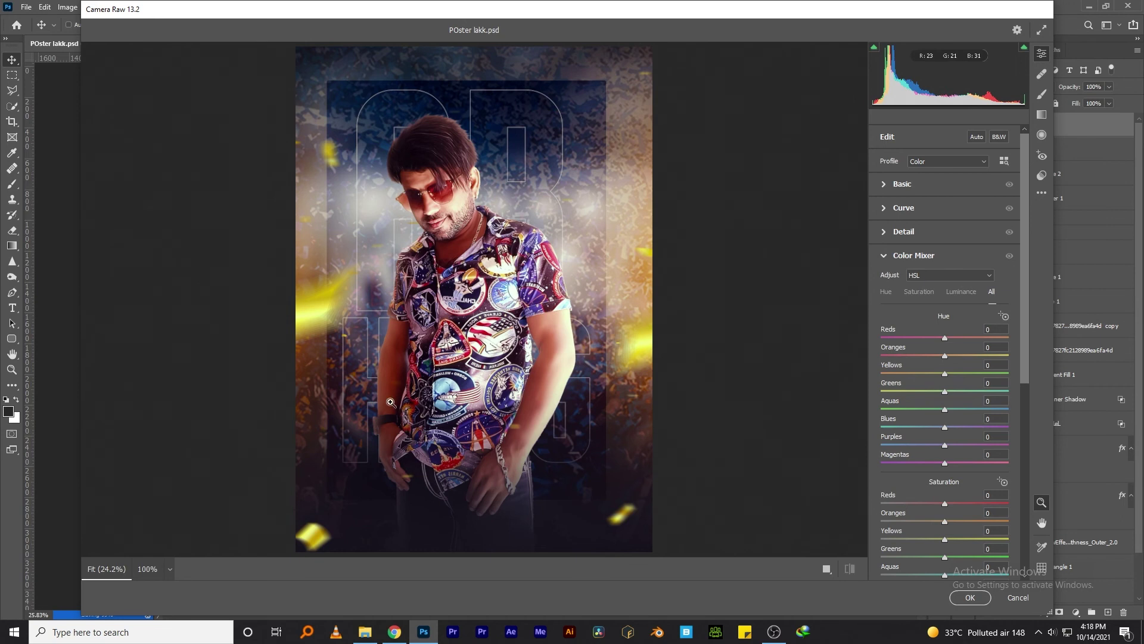
Set contrast to +33, clarity to +13 and vibrance to +15.
scroll(368, 298, up, 2)
scroll(434, 327, down, 2)
scroll(434, 327, up, 1)
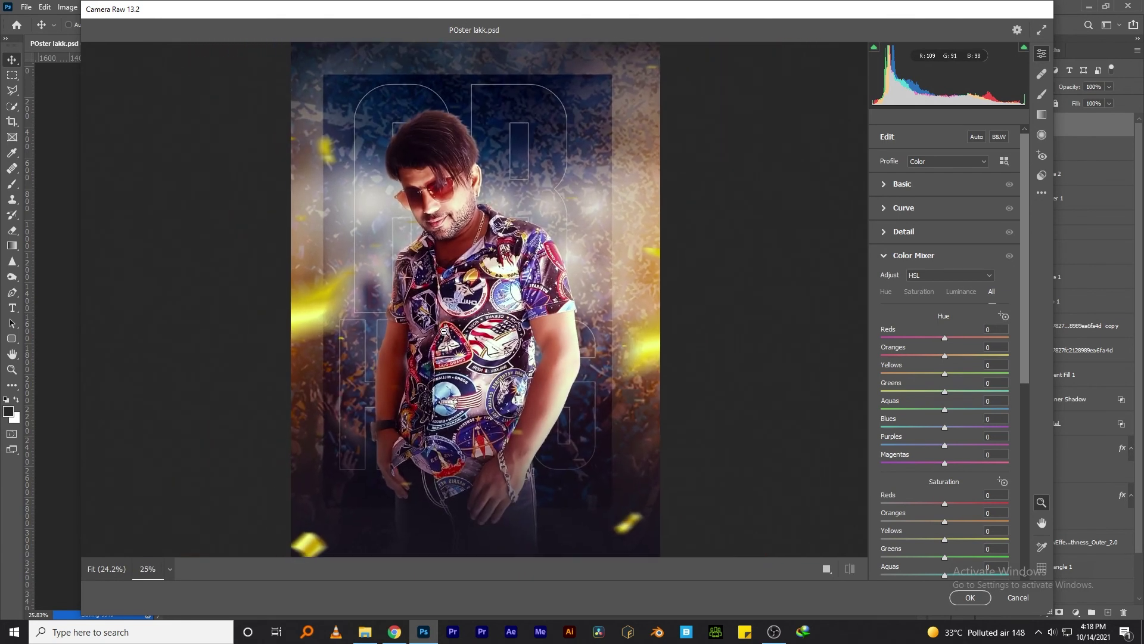
click(884, 184)
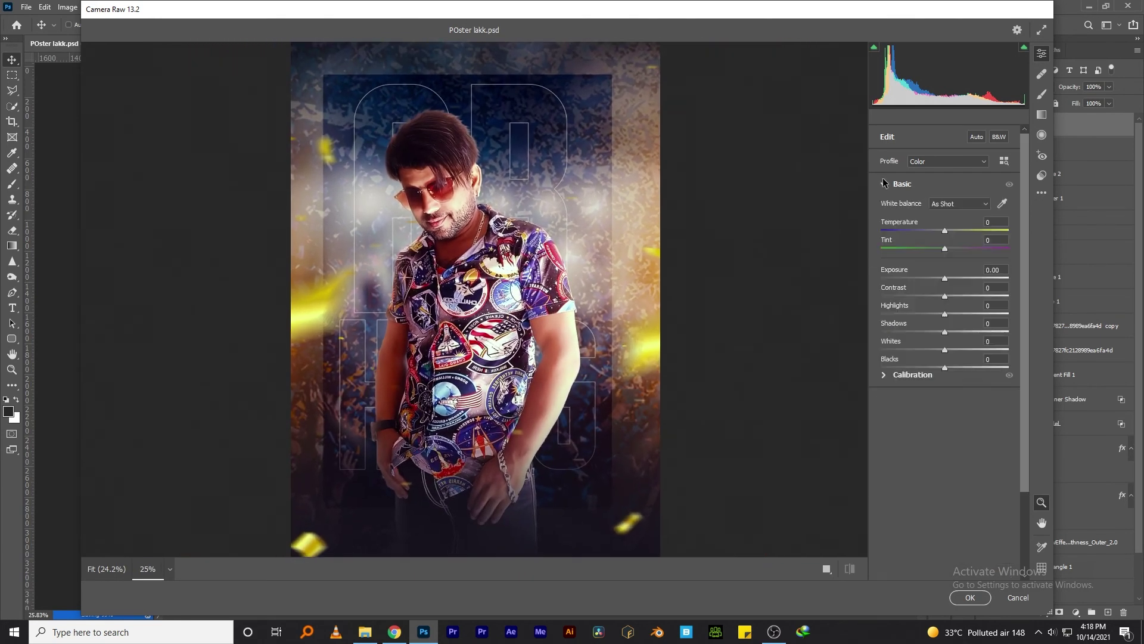
mouse_move(945, 296)
mouse_down()
mouse_move(966, 296)
mouse_move(946, 296)
mouse_move(966, 332)
mouse_move(954, 350)
mouse_up()
mouse_move(966, 417)
mouse_down()
mouse_move(952, 417)
mouse_move(952, 401)
mouse_up()
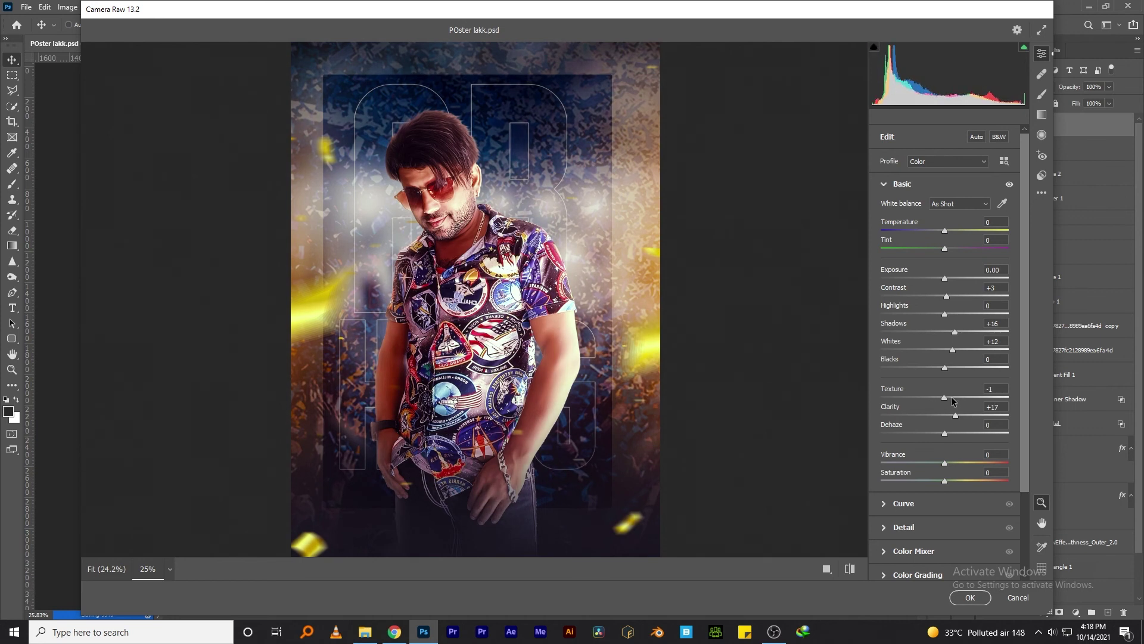
drag(945, 463, 954, 463)
Darken the darks on the tone curve and set sharpening to 20.
click(888, 505)
drag(963, 286, 963, 296)
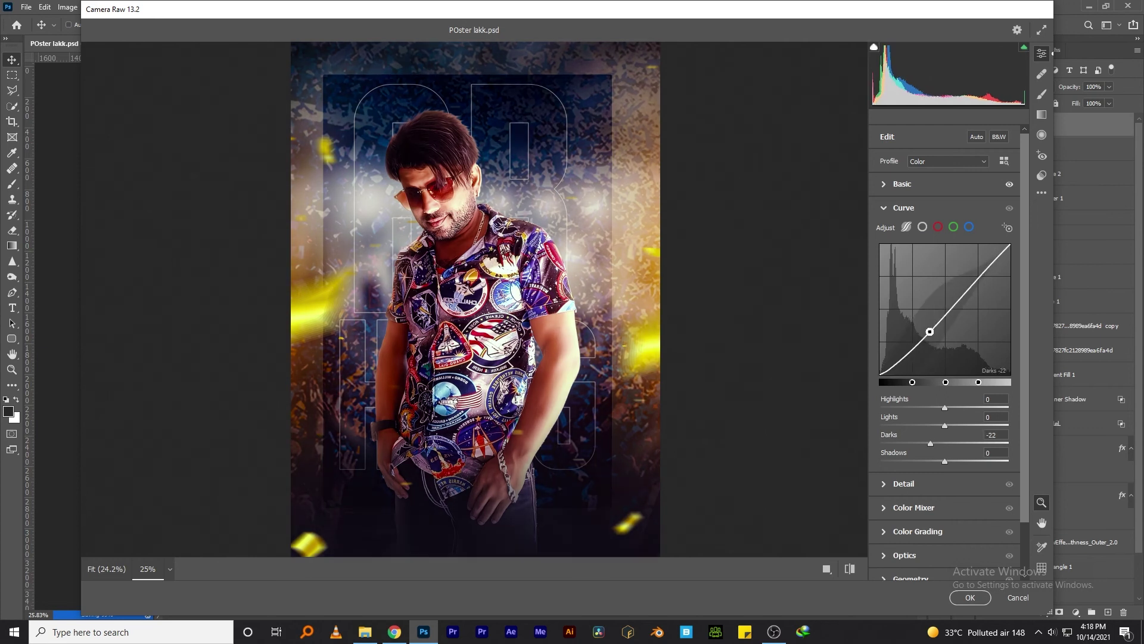
drag(963, 300, 962, 292)
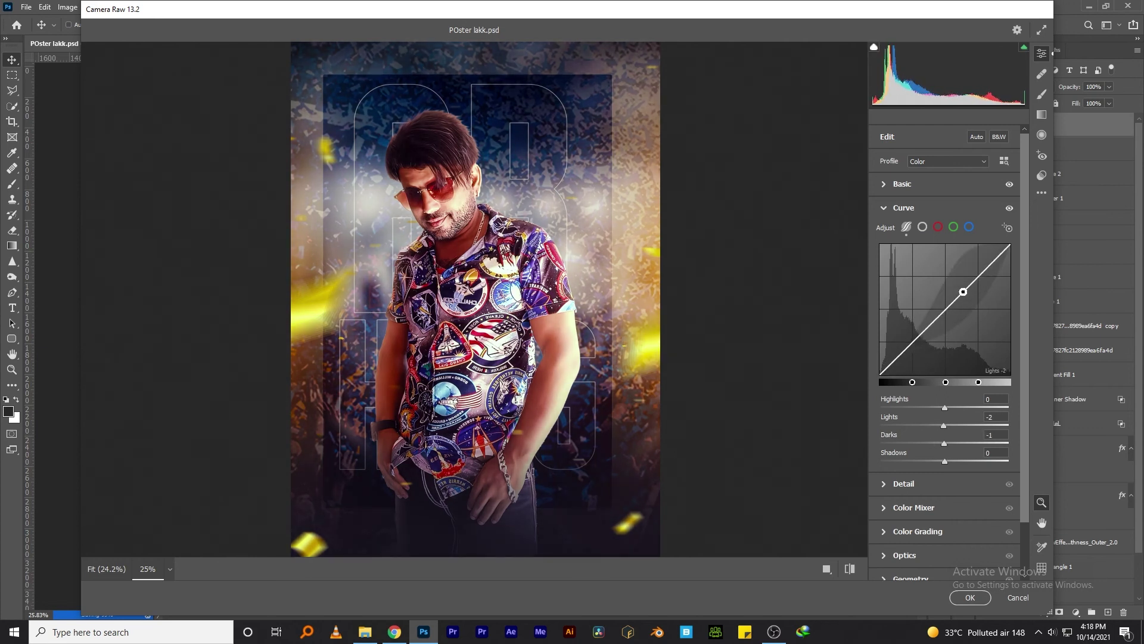
click(889, 484)
drag(882, 260, 898, 260)
scroll(504, 298, up, 3)
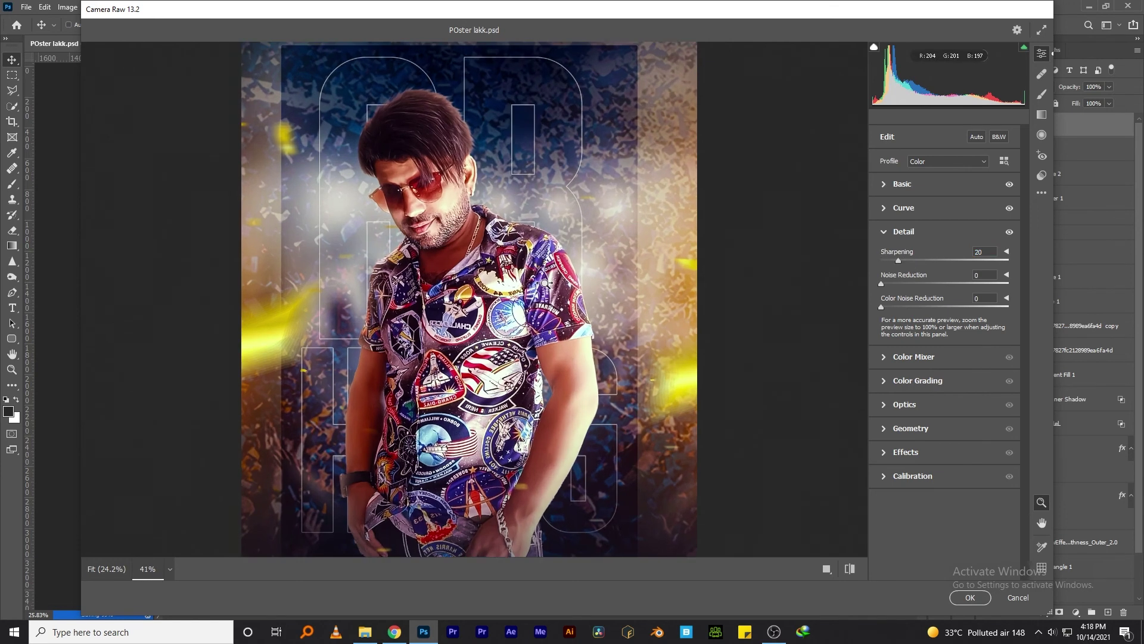
scroll(504, 298, down, 3)
scroll(505, 298, up, 1)
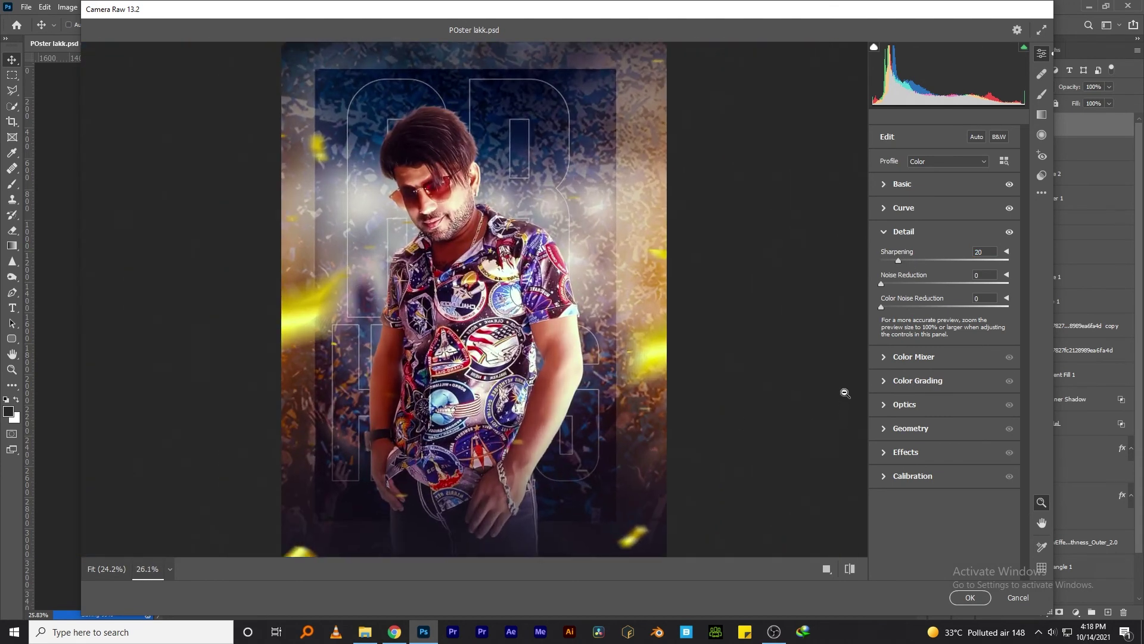
Shift green hue to +40, boost and brighten oranges, adjust yellow luminance, darken blues.
click(888, 364)
mouse_move(929, 272)
mouse_down()
mouse_move(969, 276)
mouse_move(931, 239)
mouse_up()
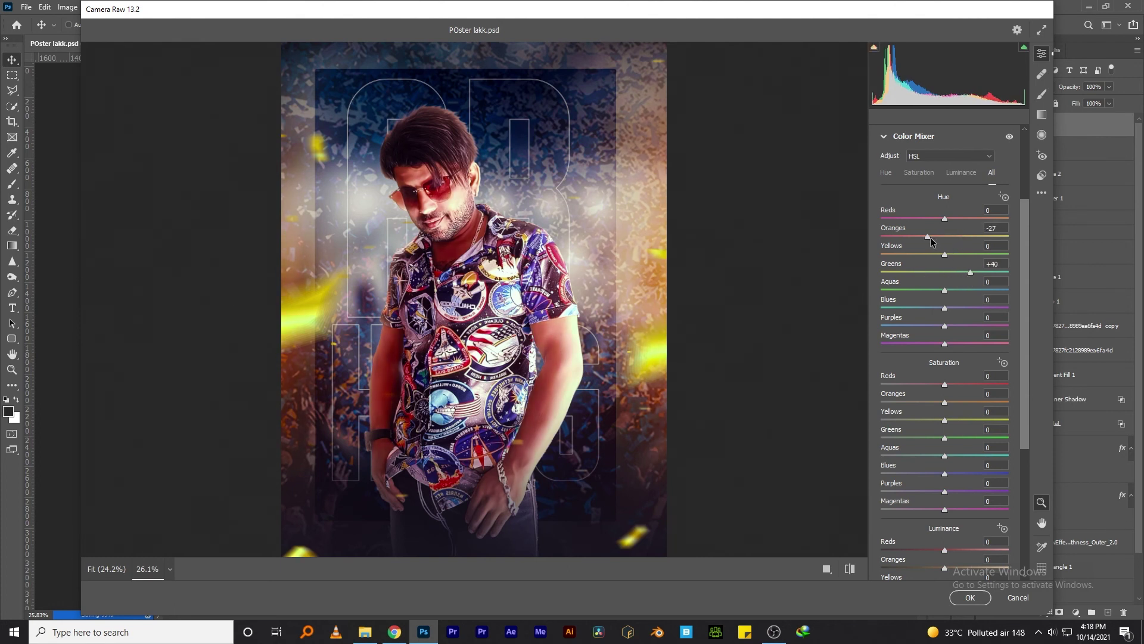
drag(938, 401, 949, 400)
scroll(975, 486, down, 1)
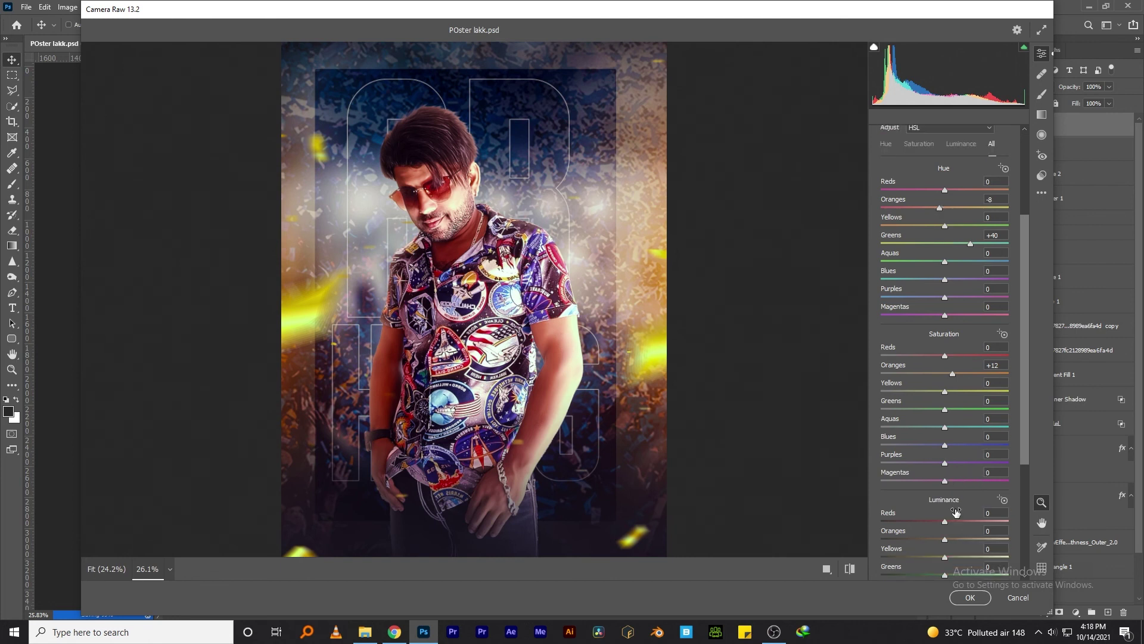
drag(948, 539, 937, 522)
scroll(974, 460, down, 2)
scroll(974, 460, down, 5)
drag(945, 361, 937, 365)
drag(945, 413, 942, 414)
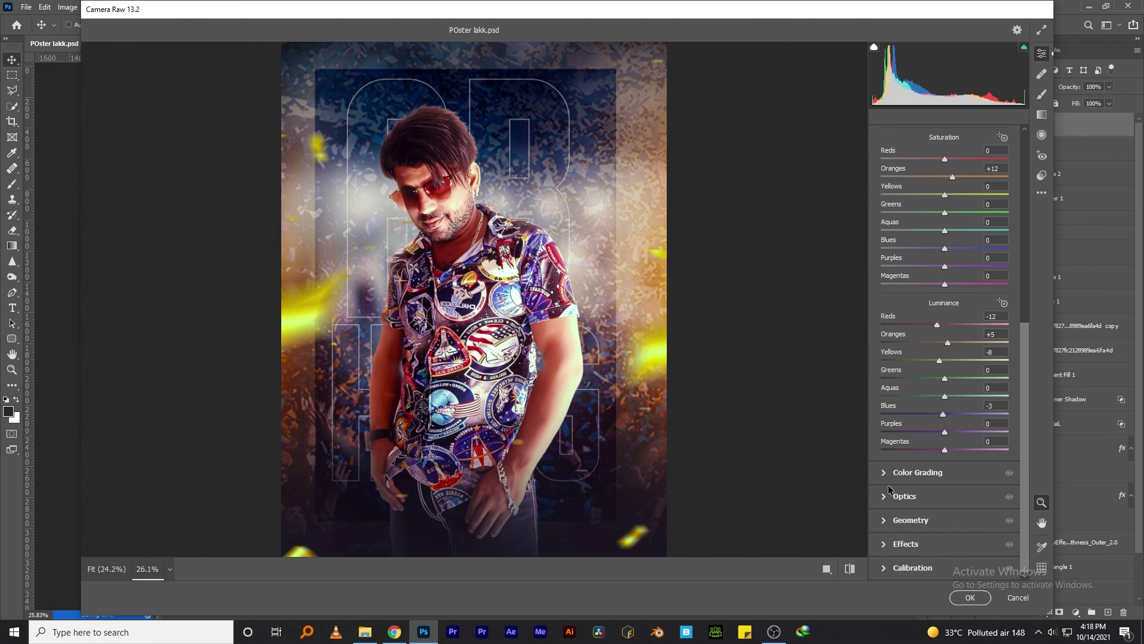
Reduce grain to 9 and add a +20 vignette, fitting the preview to view.
click(885, 518)
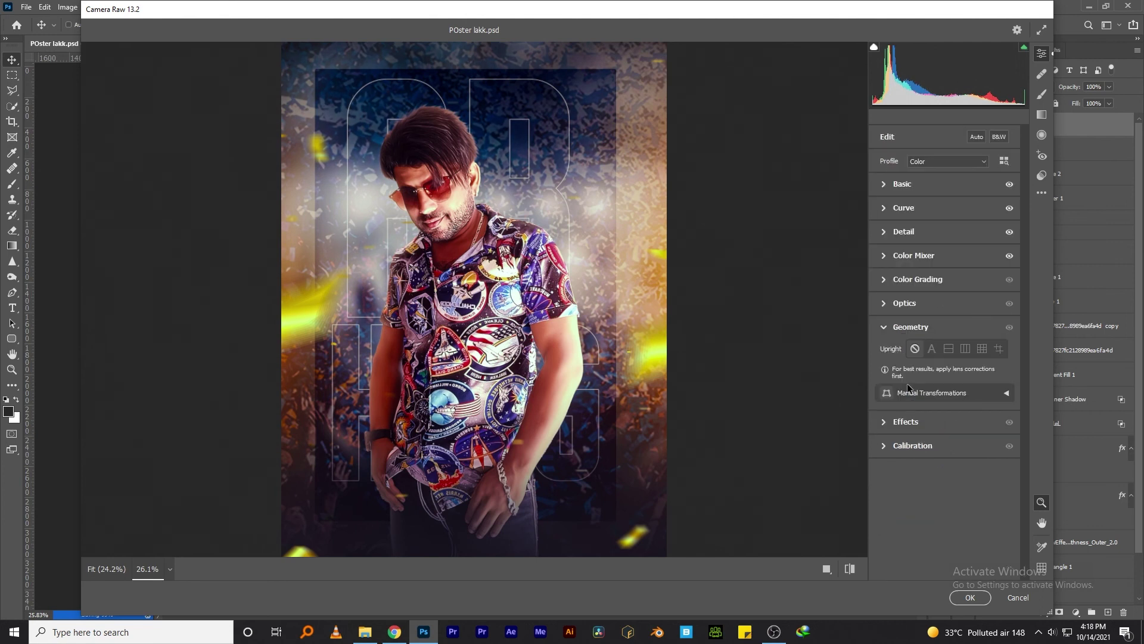
click(884, 423)
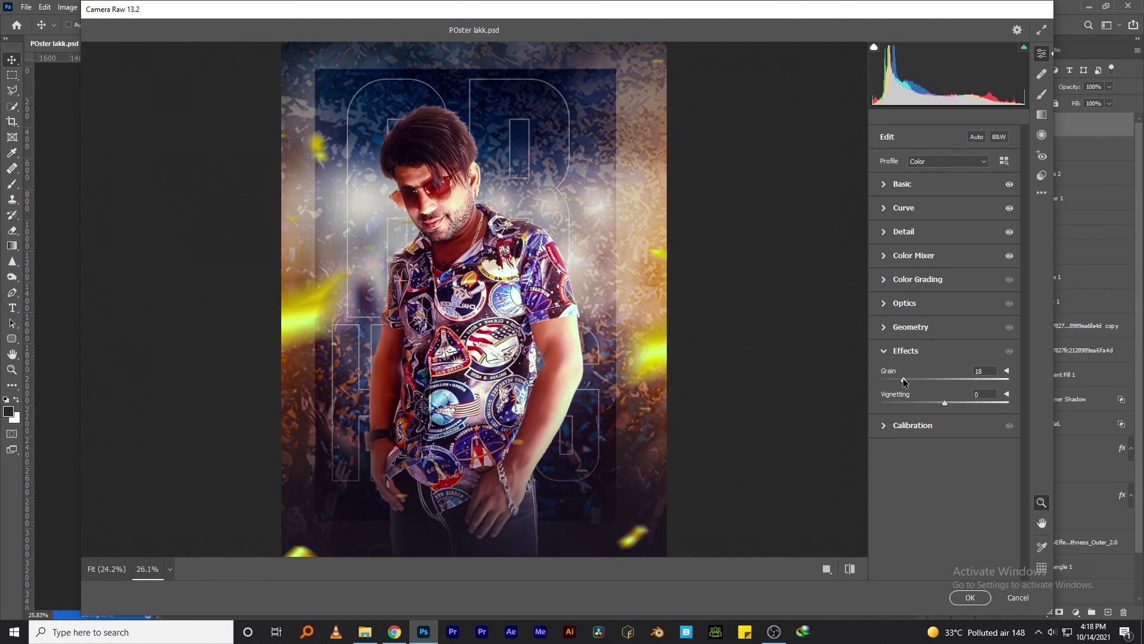
drag(904, 382, 893, 380)
scroll(551, 247, up, 3)
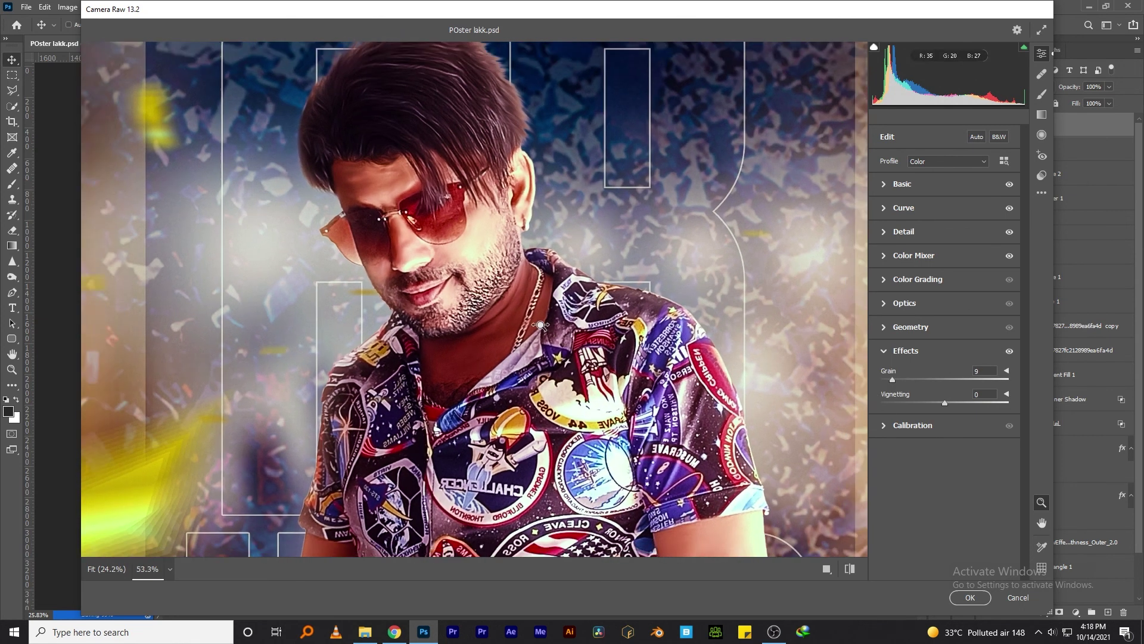
scroll(540, 325, down, 4)
right_click(557, 220)
click(587, 225)
right_click(604, 140)
click(642, 149)
mouse_move(945, 404)
mouse_down()
mouse_move(957, 403)
mouse_move(932, 405)
mouse_up()
Commit the Camera Raw grade, save, duplicate Layer 3 and launch Alien Skin Exposure X4.
click(971, 597)
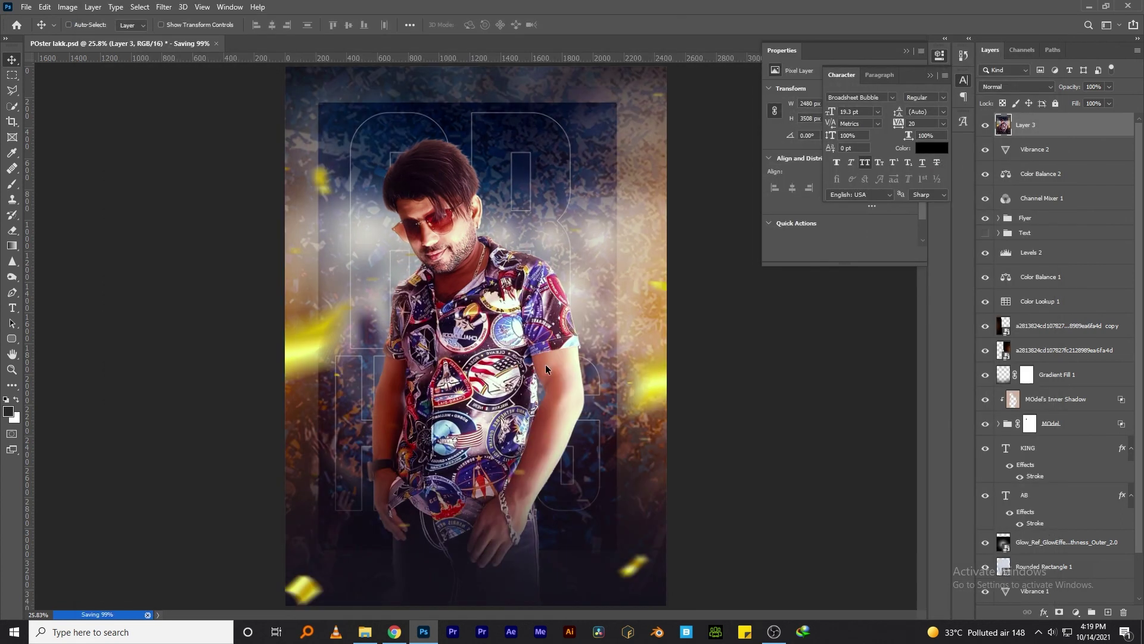
key(ctrl+s)
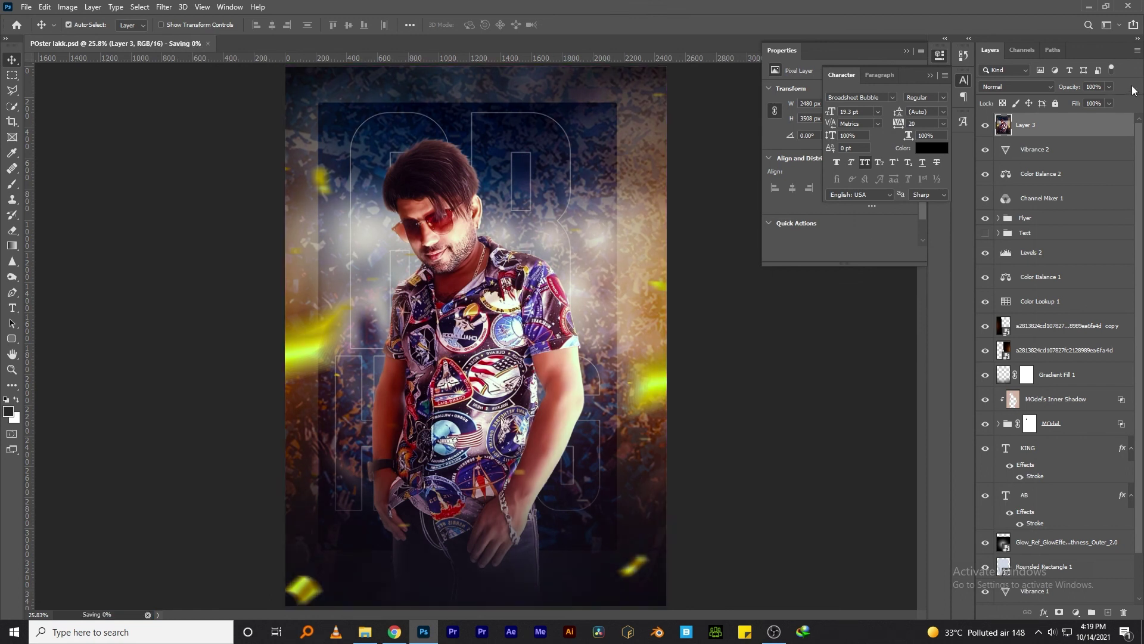
key(ctrl+j)
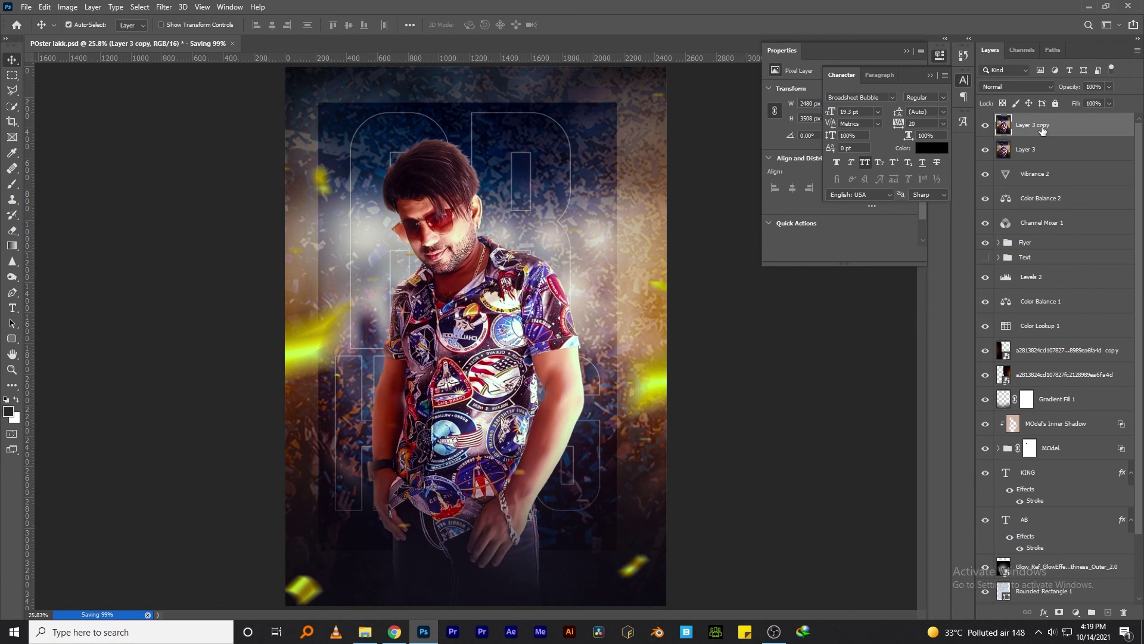
click(171, 9)
mouse_move(180, 260)
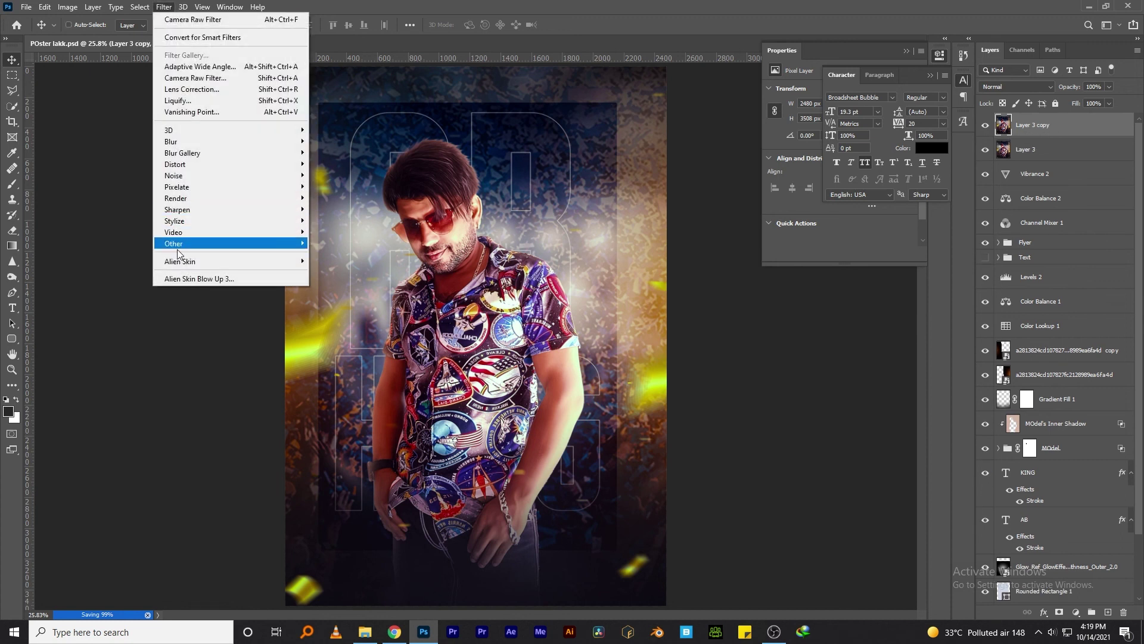
click(337, 262)
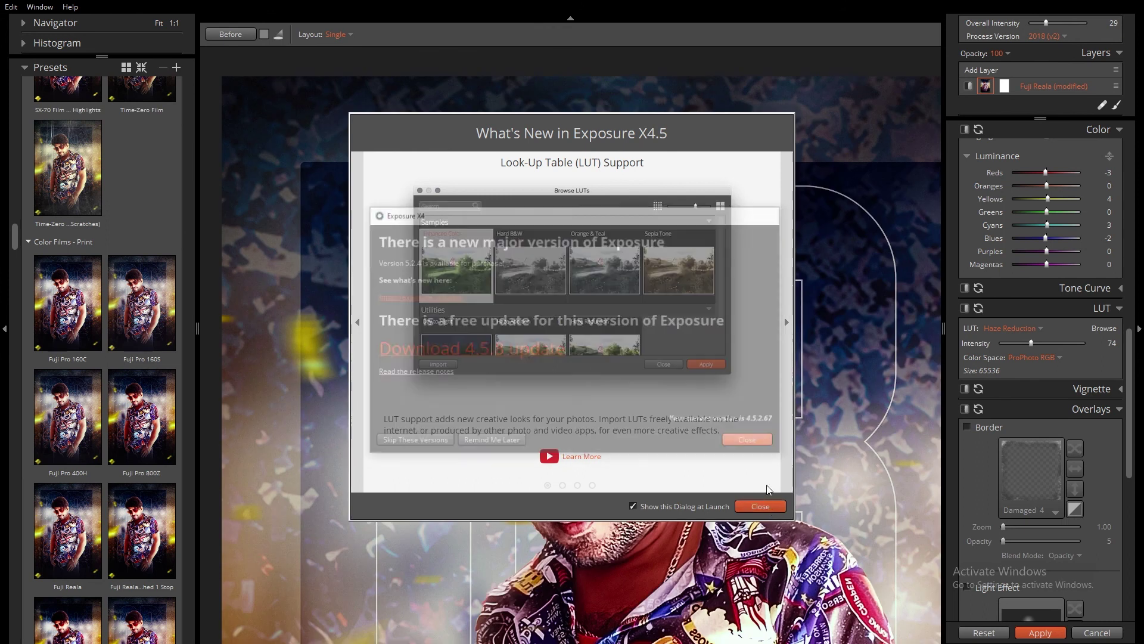
Browse the Fuji and Kodak colour film presets and settle on Kodak Gold 100.
click(761, 506)
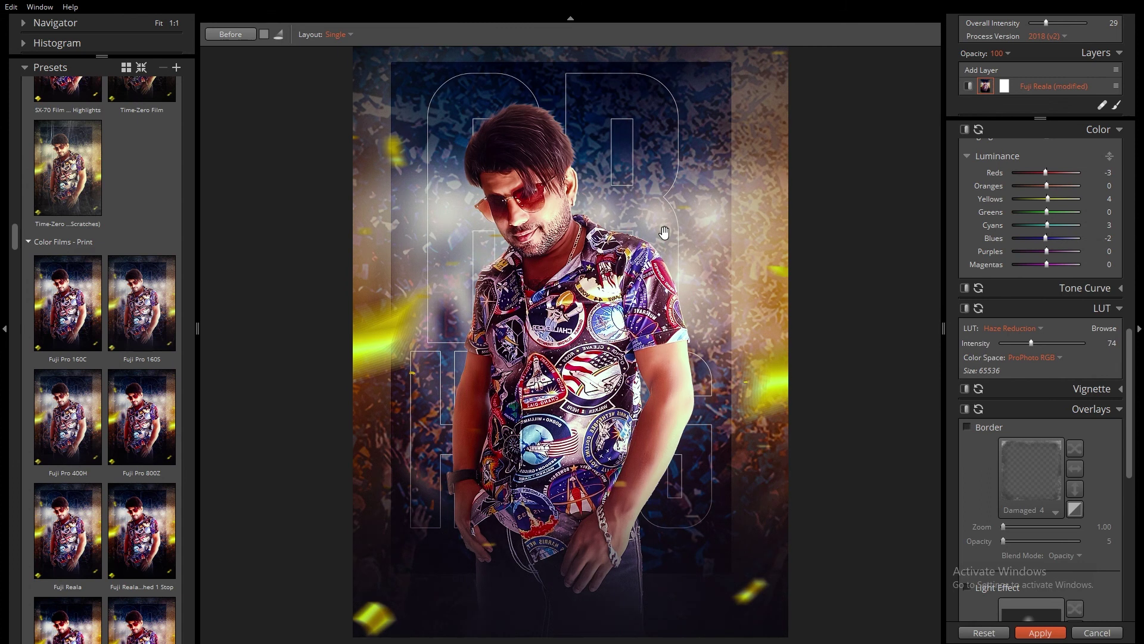
click(143, 301)
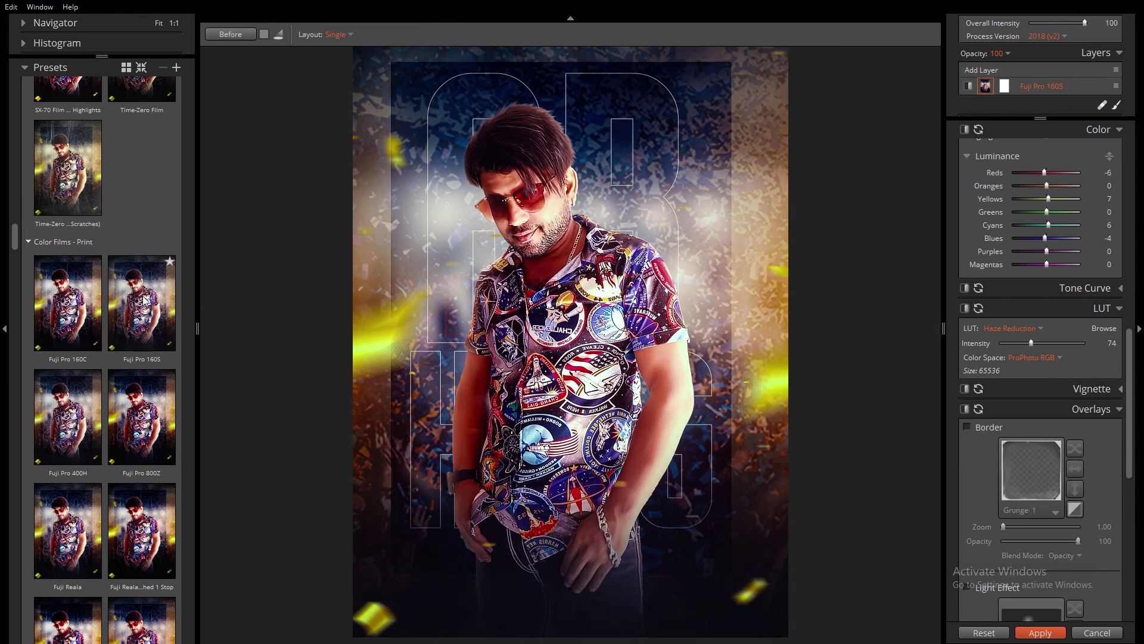
click(155, 391)
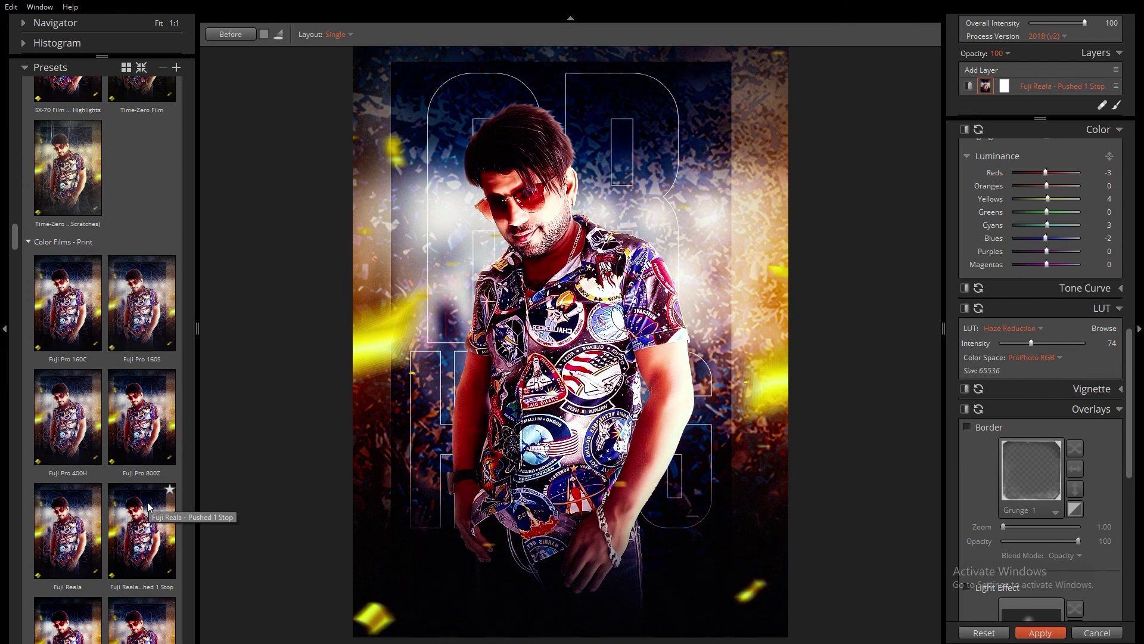
scroll(149, 477, down, 1)
scroll(143, 507, down, 3)
scroll(137, 532, down, 4)
click(137, 532)
click(94, 566)
click(84, 511)
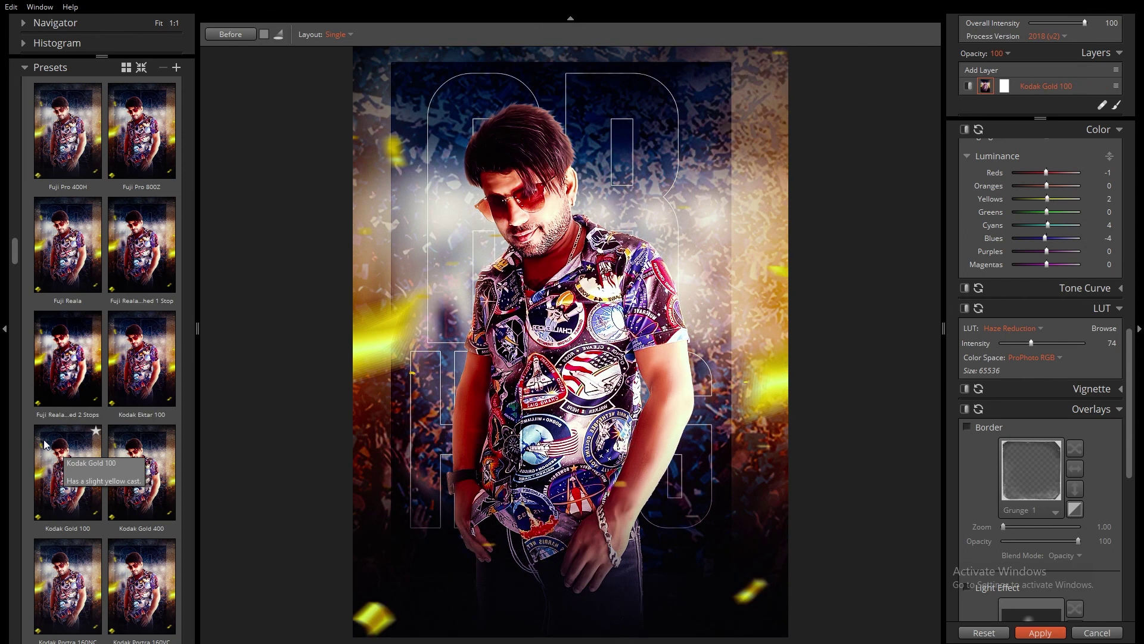
Apply Kodak Gold 100 at 72 intensity to the poster and save it.
key(ctrl+z)
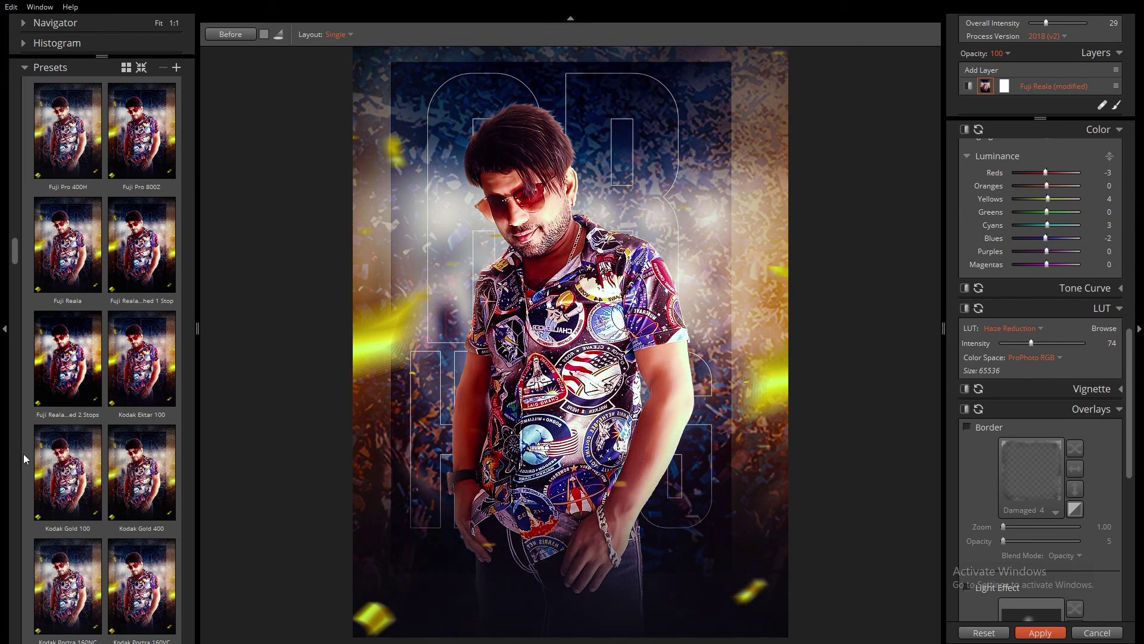
mouse_move(67, 472)
click(51, 455)
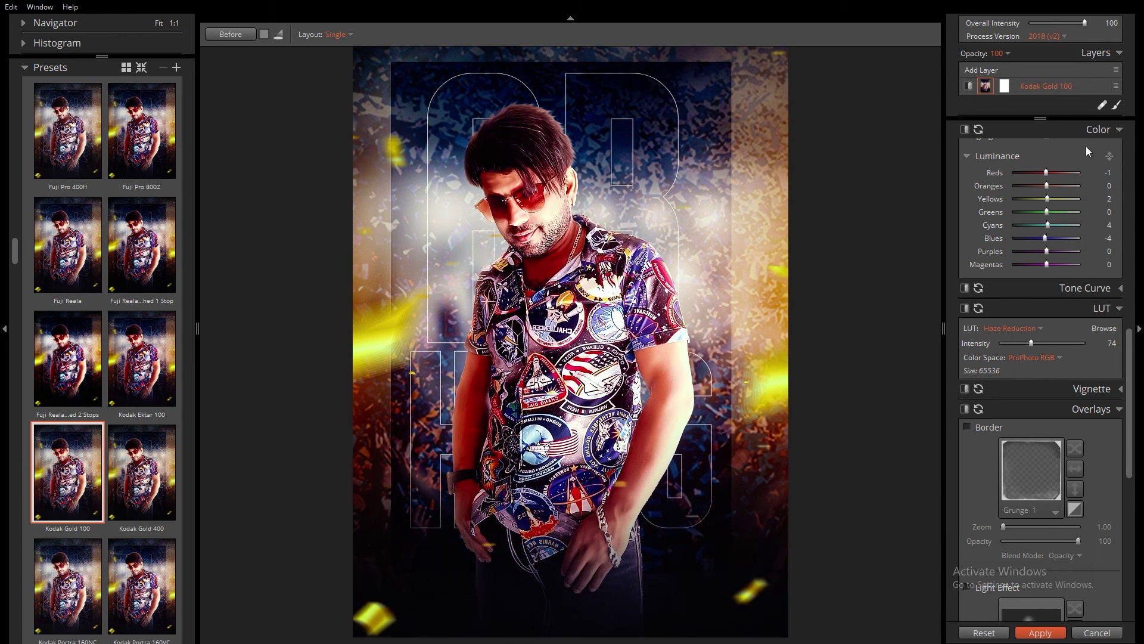
drag(1086, 22, 1071, 24)
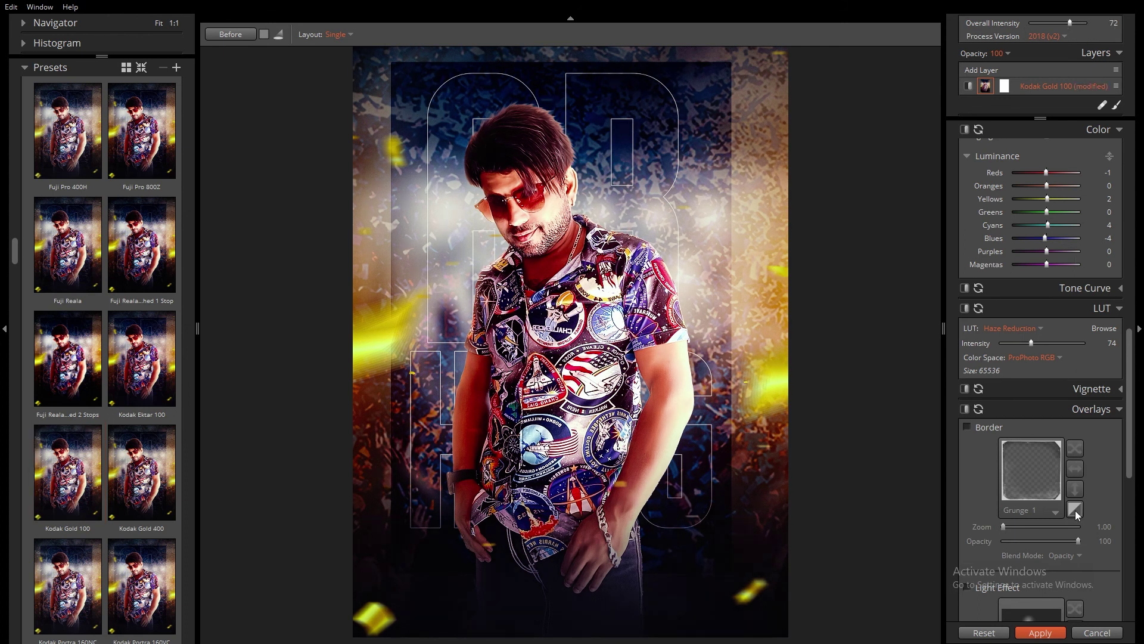
click(1040, 632)
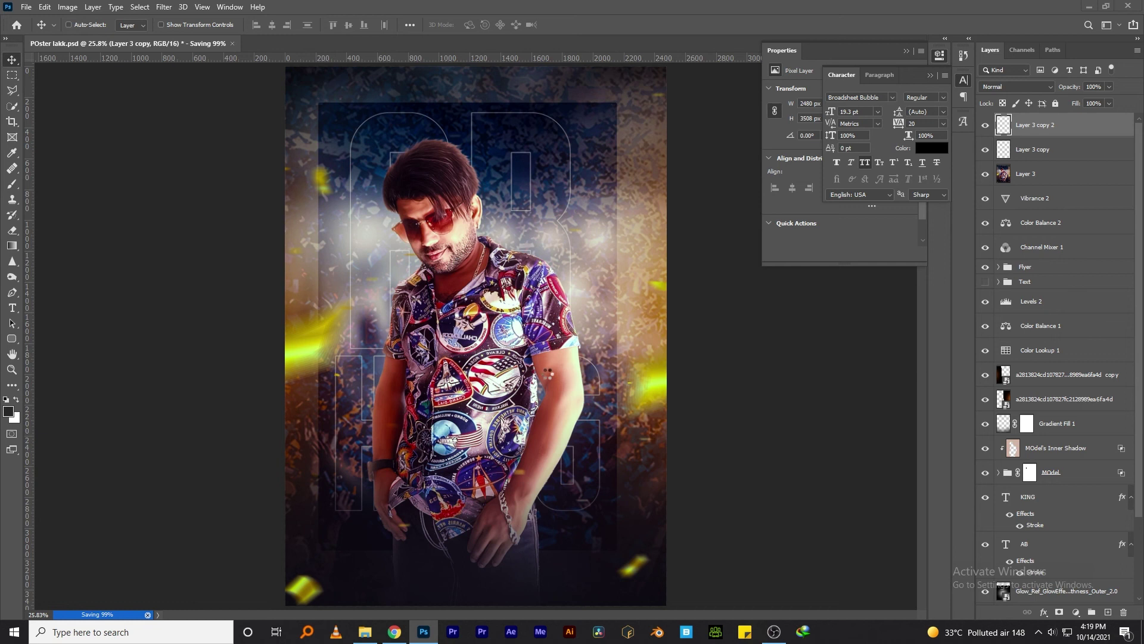
key(ctrl+s)
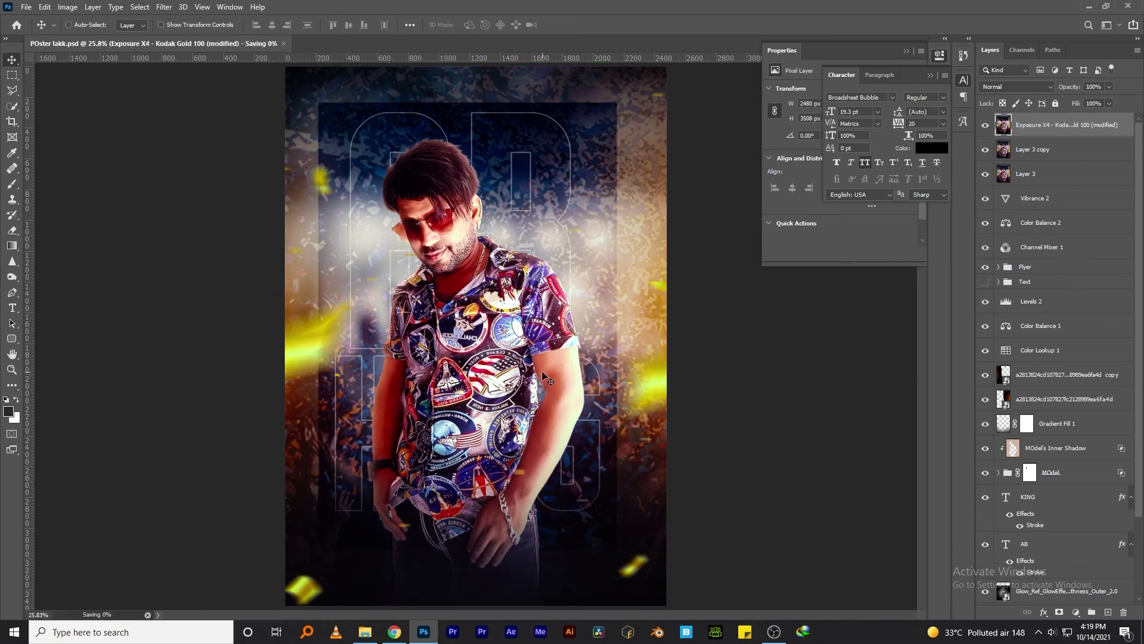